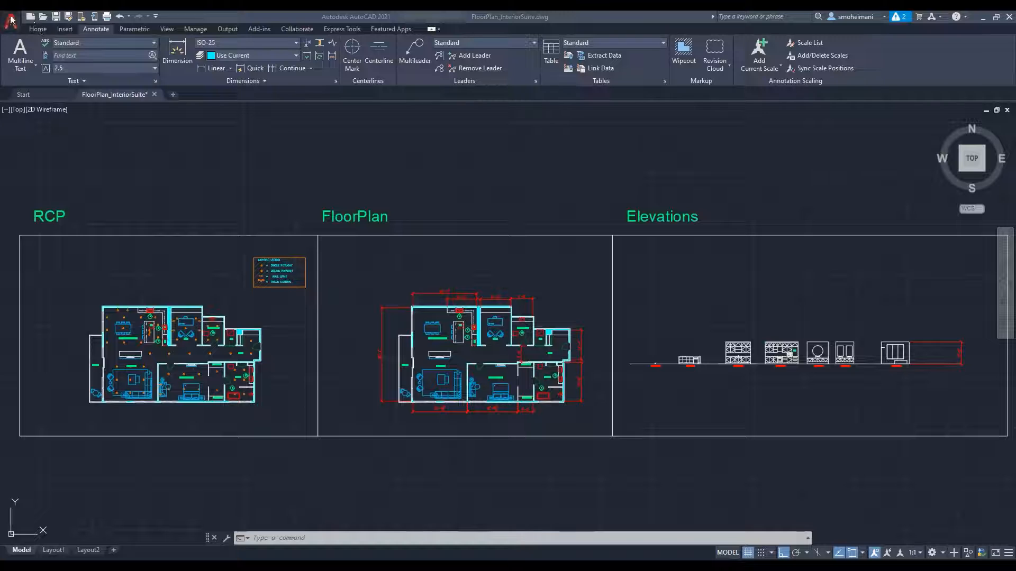
Step: Save a copy of the drawing as FloorPlan_InteriorSuite_02.dwg in the E:\Autodesk folder
{"action": "left_click", "coordinate": [10, 21]}
{"action": "left_click", "coordinate": [31, 164]}
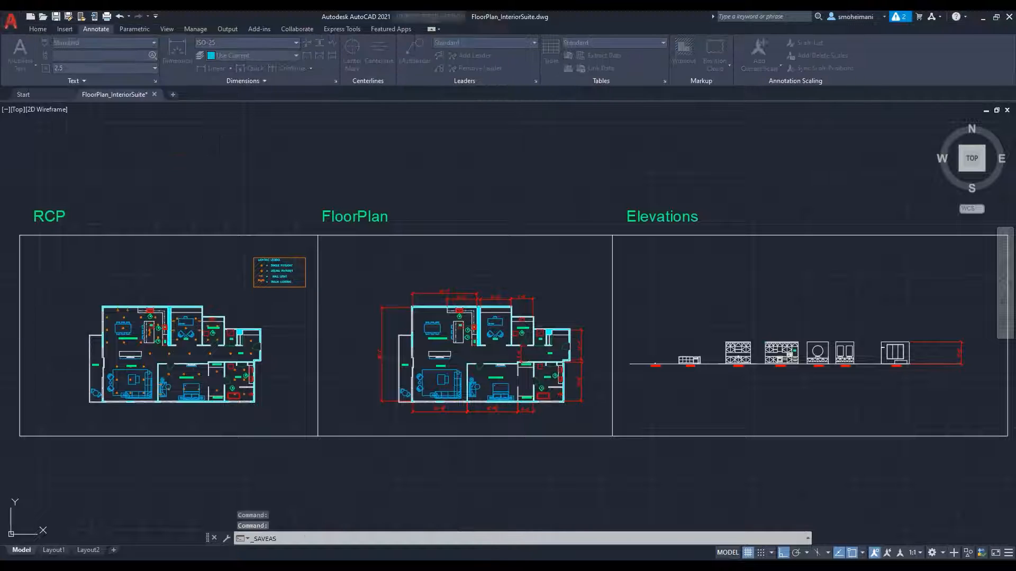
{"action": "left_click", "coordinate": [543, 235]}
{"action": "left_click", "coordinate": [582, 339]}
{"action": "key", "text": "BackSpace"}
{"action": "type", "text": "2"}
{"action": "left_click", "coordinate": [712, 338]}
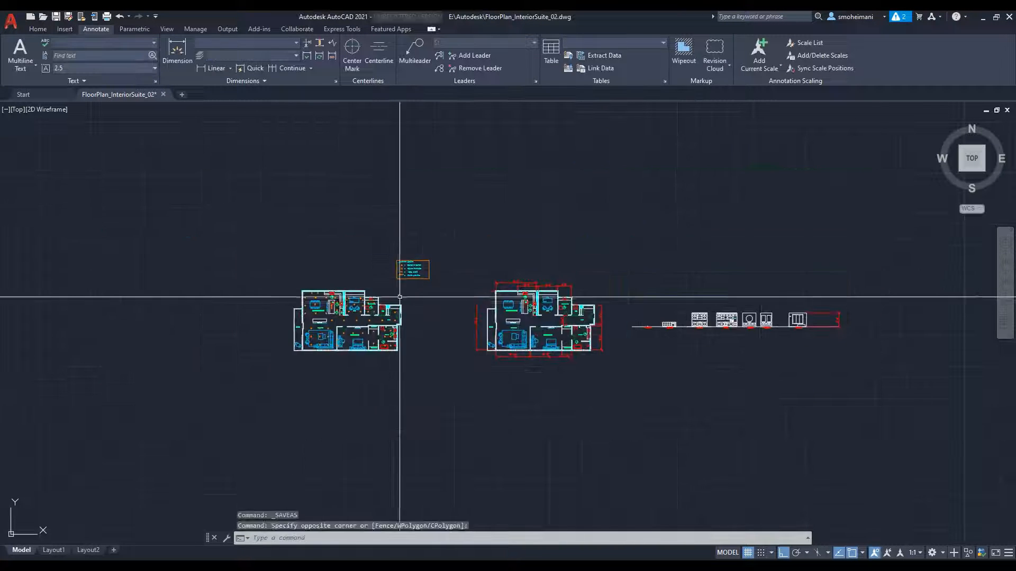
Step: Delete the surrounding frames, the wall hatching, and the dimensions above the floor plan and in its hallway
{"action": "key", "text": "Delete"}
{"action": "key", "text": "Delete"}
{"action": "scroll", "coordinate": [867, 269], "scroll_direction": "up", "scroll_amount": 3}
{"action": "left_click", "coordinate": [456, 225]}
{"action": "scroll", "coordinate": [392, 302], "scroll_direction": "up", "scroll_amount": 5}
{"action": "left_click", "coordinate": [495, 247]}
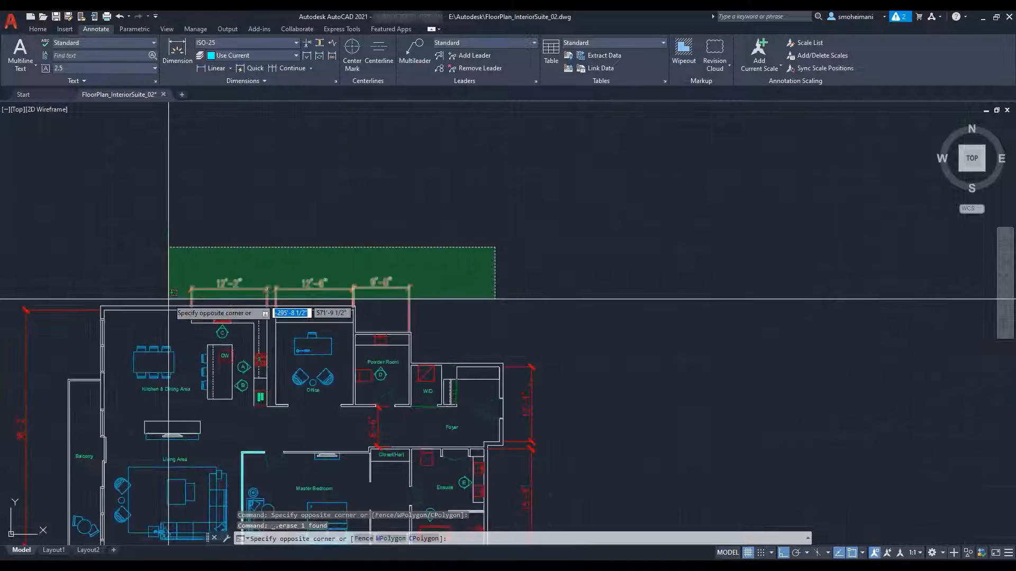
{"action": "left_click", "coordinate": [195, 293]}
{"action": "key", "text": "Delete"}
{"action": "left_click", "coordinate": [404, 419]}
{"action": "left_click", "coordinate": [366, 429]}
Step: Delete the overall height dimension beside the floor plan and the row of dimensions below it
{"action": "key", "text": "Delete"}
{"action": "middle_click_drag", "start_coordinate": [370, 423], "coordinate": [510, 251]}
{"action": "left_click", "coordinate": [563, 415]}
{"action": "left_click", "coordinate": [318, 390]}
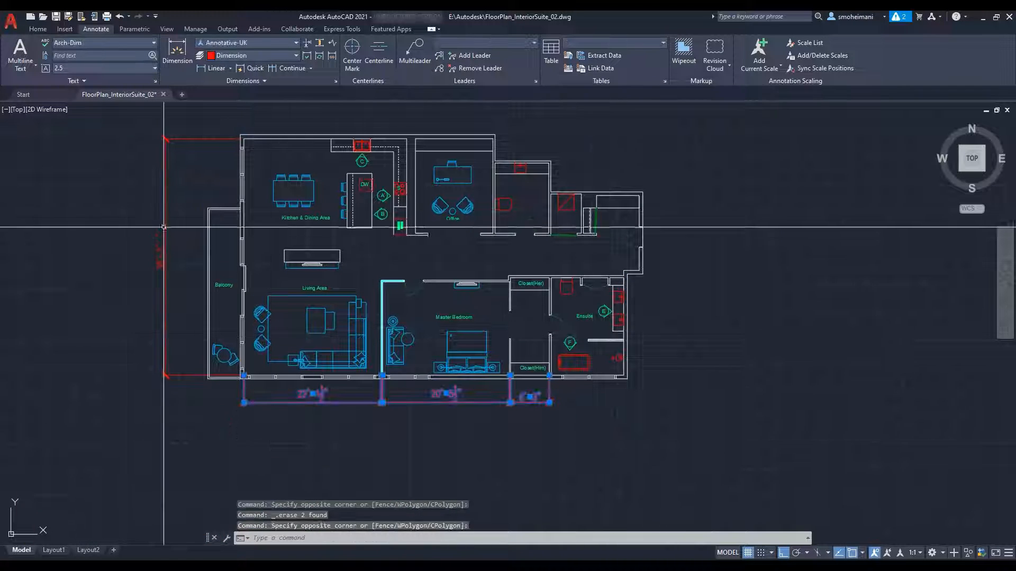
{"action": "left_click", "coordinate": [251, 245]}
{"action": "left_click", "coordinate": [154, 270]}
{"action": "middle_click_drag", "start_coordinate": [231, 266], "coordinate": [325, 282]}
{"action": "key", "text": "Escape"}
{"action": "left_click", "coordinate": [287, 204]}
{"action": "left_click", "coordinate": [241, 241]}
{"action": "key", "text": "Delete"}
{"action": "left_click", "coordinate": [682, 412]}
{"action": "left_click", "coordinate": [413, 431]}
Step: Delete the room labels and elevation tags in the kitchen, living area, balcony, office and master bedroom
{"action": "key", "text": "Delete"}
{"action": "left_click", "coordinate": [401, 235]}
{"action": "left_click", "coordinate": [410, 305]}
{"action": "left_click", "coordinate": [321, 301]}
{"action": "left_click", "coordinate": [549, 334]}
{"action": "left_click", "coordinate": [549, 236]}
{"action": "left_click", "coordinate": [483, 204]}
{"action": "left_click", "coordinate": [474, 246]}
Step: Delete the remaining labels and elevation tags around the ensuite and closets
{"action": "key", "text": "Delete"}
{"action": "left_click", "coordinate": [699, 329]}
{"action": "left_click", "coordinate": [681, 333]}
{"action": "left_click", "coordinate": [666, 360]}
{"action": "key", "text": "Delete"}
{"action": "left_click", "coordinate": [629, 385]}
{"action": "left_click", "coordinate": [630, 301]}
{"action": "key", "text": "Delete"}
{"action": "middle_click_drag", "start_coordinate": [714, 257], "coordinate": [688, 285]}
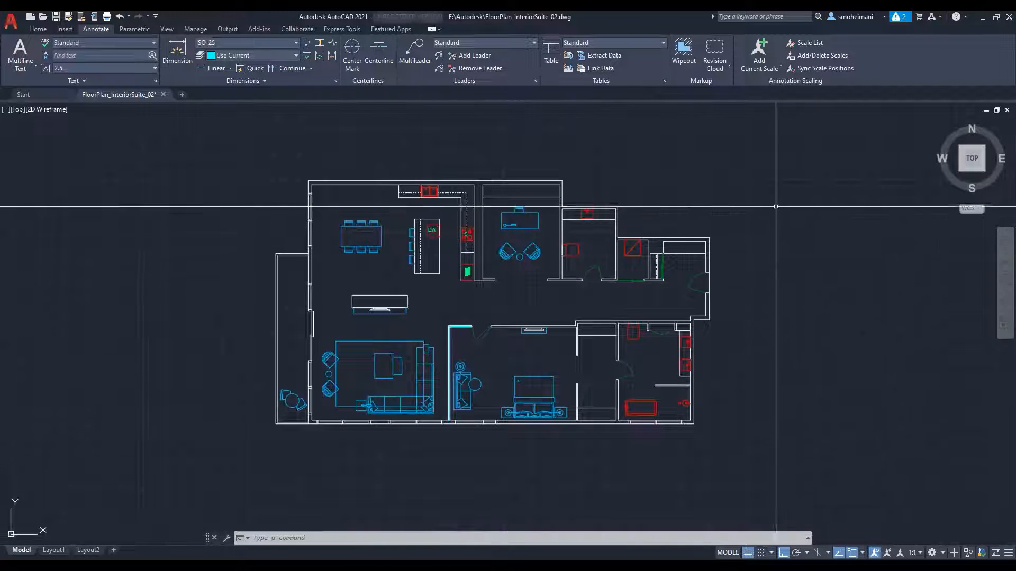
Step: Select the whole floor plan and create a new layer named FloorPlan in the layer manager
{"action": "type", "text": "layer"}
{"action": "key", "text": "Return"}
{"action": "left_click_drag", "start_coordinate": [843, 377], "coordinate": [622, 392]}
{"action": "scroll", "coordinate": [224, 250], "scroll_direction": "down", "scroll_amount": 2}
{"action": "left_click", "coordinate": [566, 160]}
{"action": "left_click", "coordinate": [243, 382]}
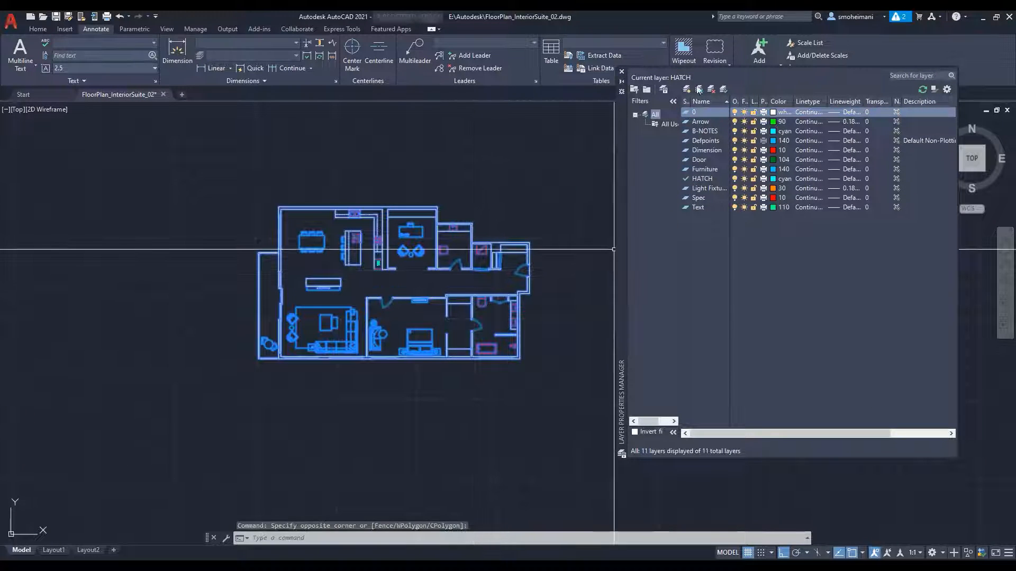
{"action": "left_click", "coordinate": [686, 89]}
{"action": "type", "text": "FloorPlan"}
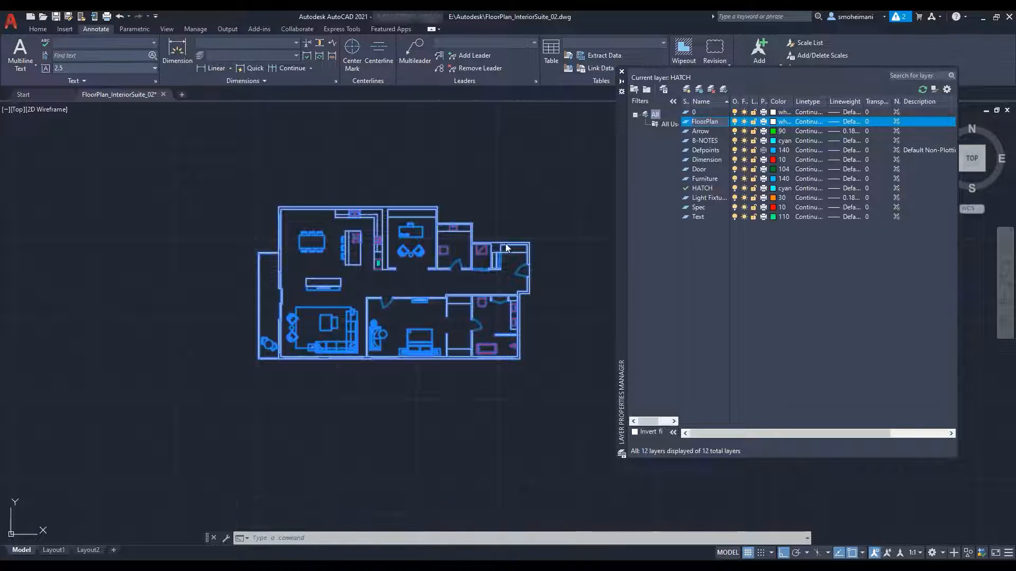
{"action": "key", "text": "Return"}
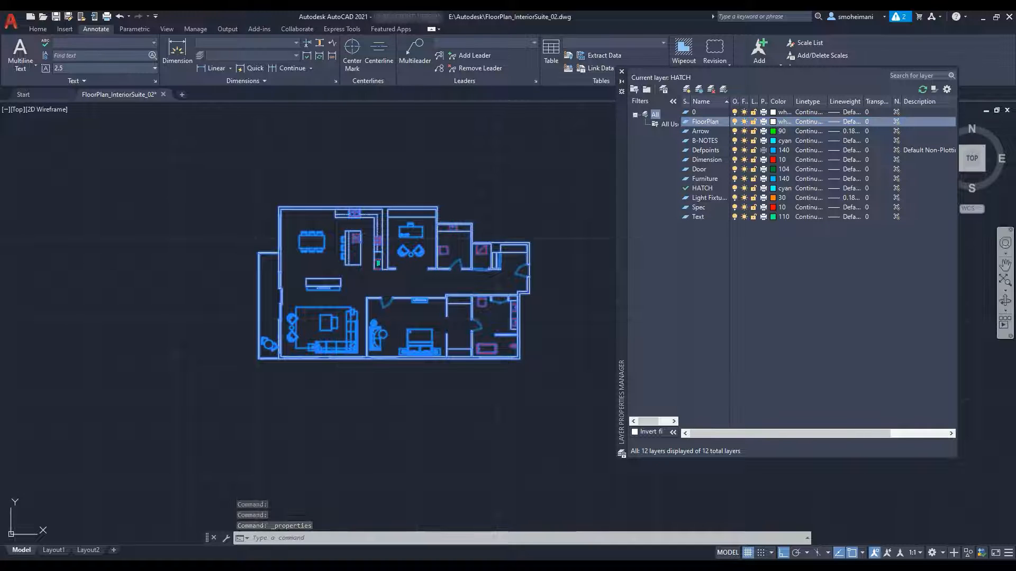
Step: Move all the selected floor plan objects onto the FloorPlan layer through their properties, and clear the selection
{"action": "key", "text": "ctrl+1"}
{"action": "left_click", "coordinate": [571, 137]}
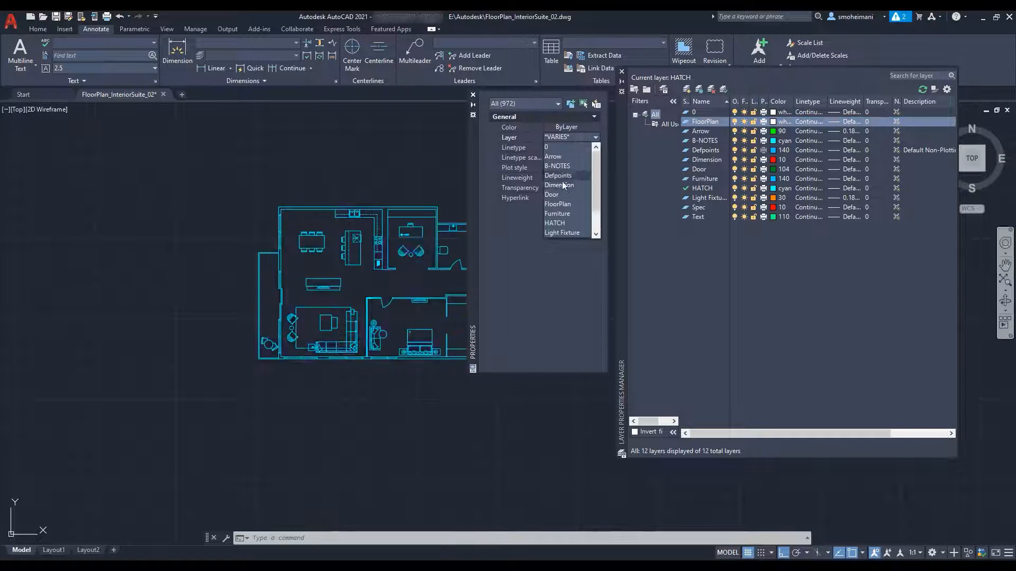
{"action": "left_click", "coordinate": [557, 175]}
{"action": "left_click", "coordinate": [439, 169]}
{"action": "key", "text": "Escape"}
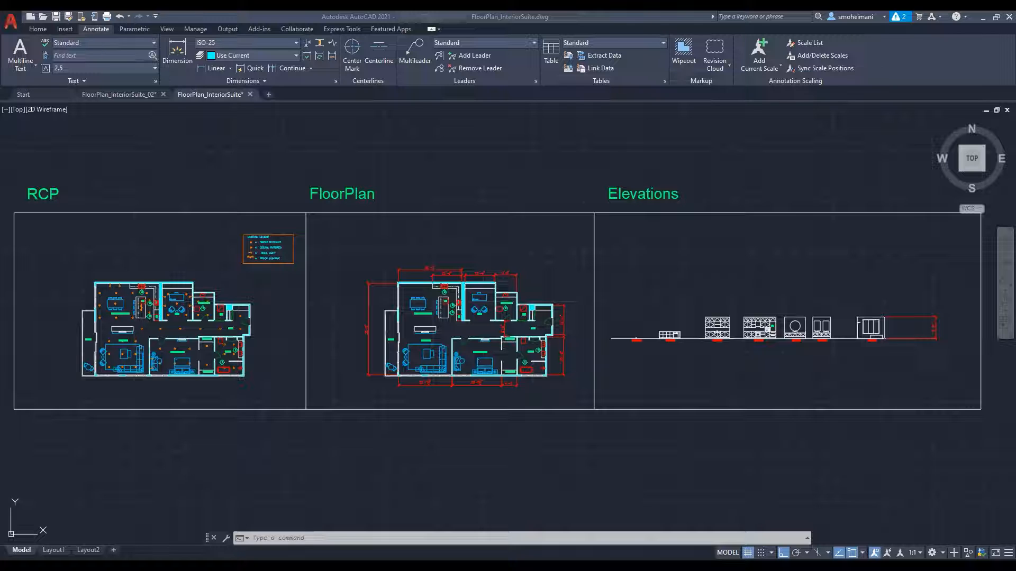
Step: In the original FloorPlan_InteriorSuite drawing, turn off the dimension, text and hatch layers with LAYOFF, accepting turning off the current layer
{"action": "scroll", "coordinate": [499, 365], "scroll_direction": "up", "scroll_amount": 4}
{"action": "type", "text": "layoff"}
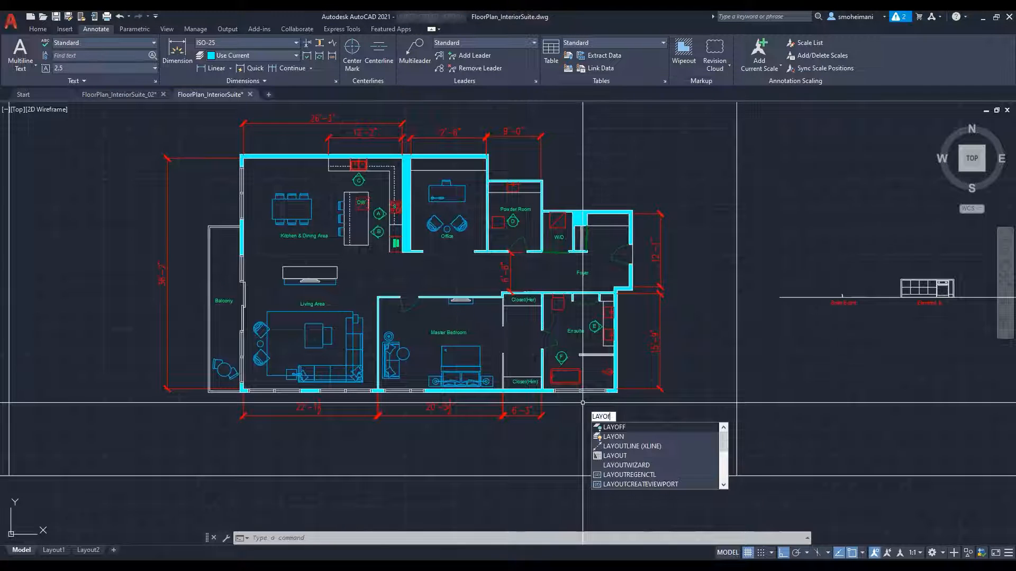
{"action": "key", "text": "Return"}
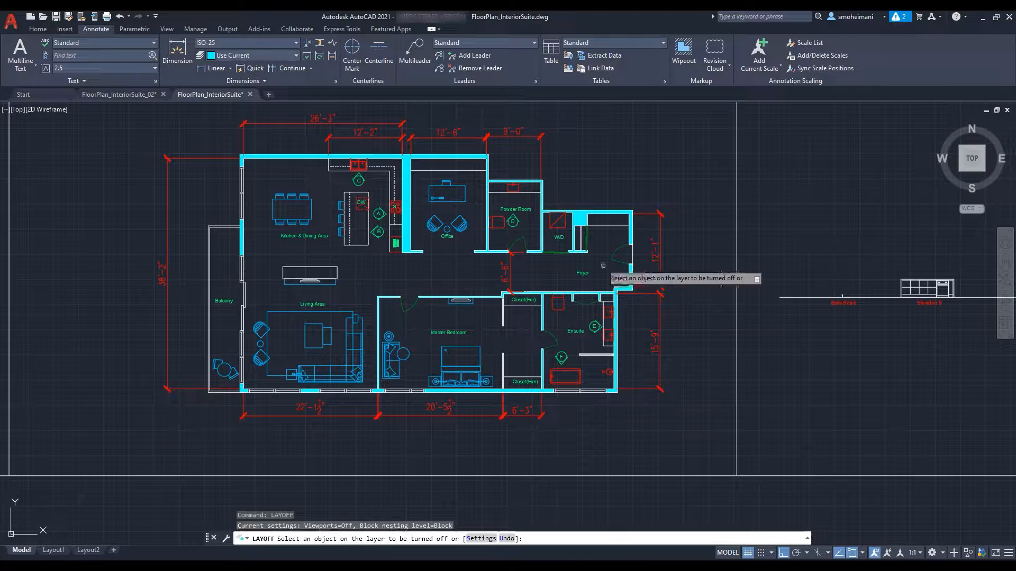
{"action": "left_click", "coordinate": [540, 151]}
{"action": "left_click", "coordinate": [523, 211]}
{"action": "left_click", "coordinate": [407, 240]}
{"action": "type", "text": "y"}
{"action": "key", "text": "Return"}
{"action": "key", "text": "Return"}
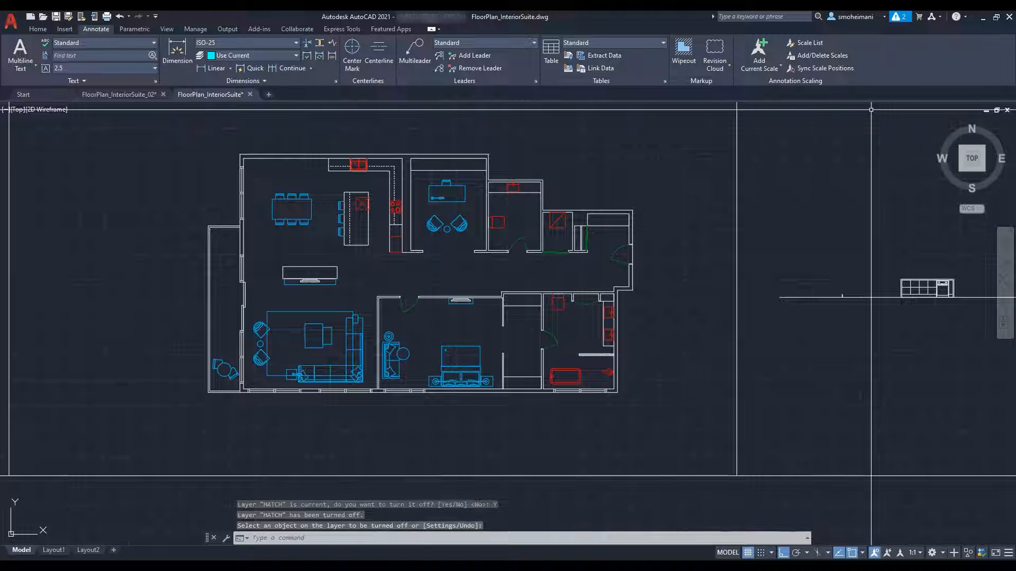
Step: Start a WBLOCK export and select the entire cleaned-up floor plan as its source objects
{"action": "type", "text": "wblock"}
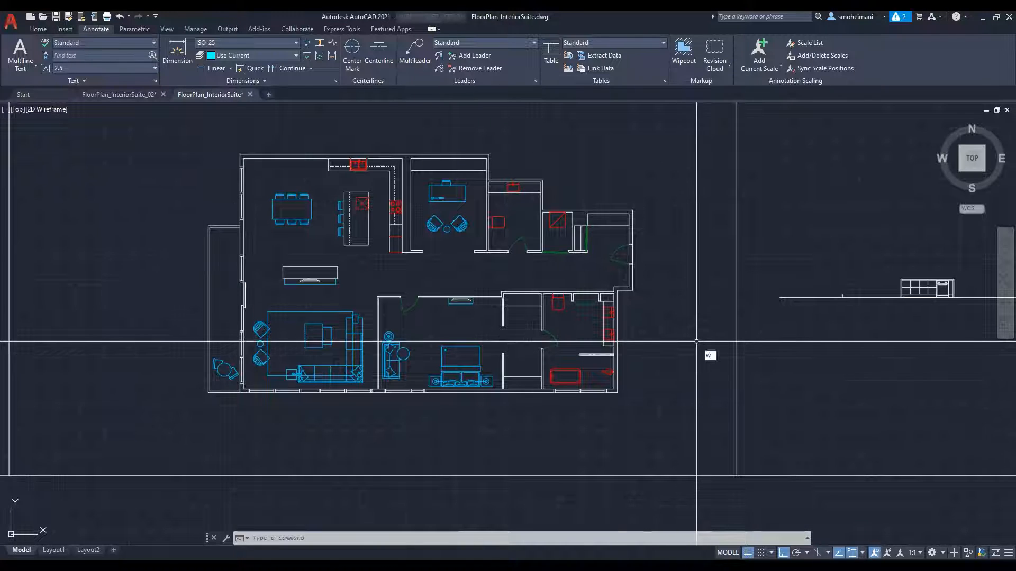
{"action": "key", "text": "Return"}
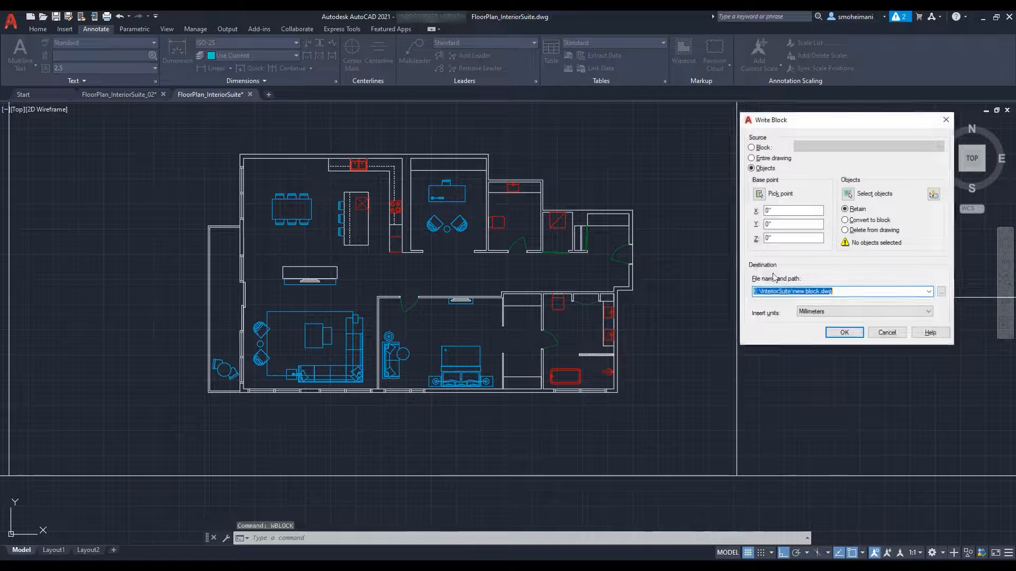
{"action": "left_click", "coordinate": [847, 194]}
{"action": "left_click", "coordinate": [648, 147]}
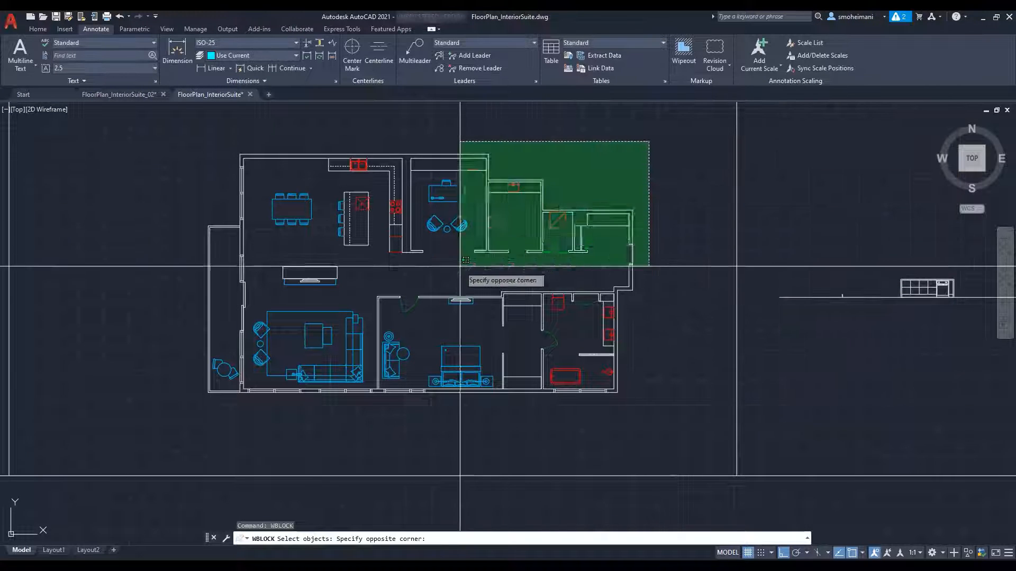
{"action": "left_click", "coordinate": [190, 441]}
{"action": "key", "text": "Return"}
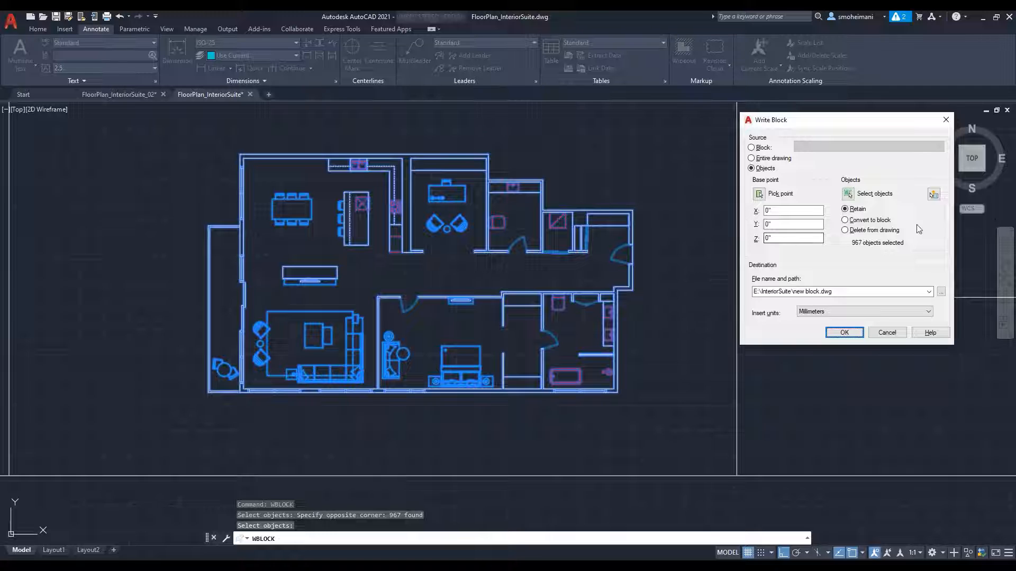
Step: Name the exported block file FloorPlan in the InteriorSuite folder and write it out
{"action": "left_click", "coordinate": [941, 291]}
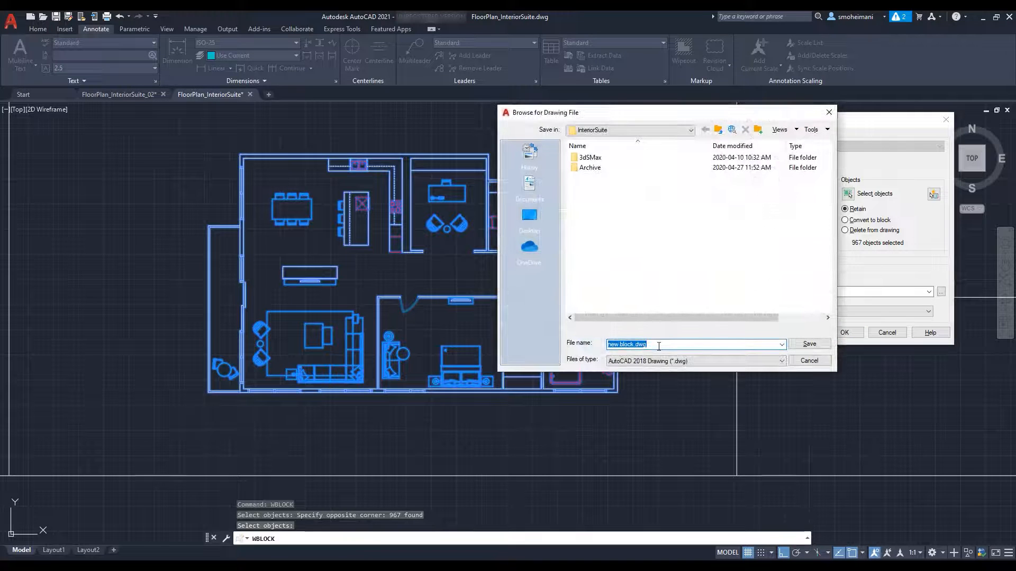
{"action": "type", "text": "FloorPlan"}
{"action": "left_click", "coordinate": [809, 344]}
{"action": "left_click", "coordinate": [843, 333]}
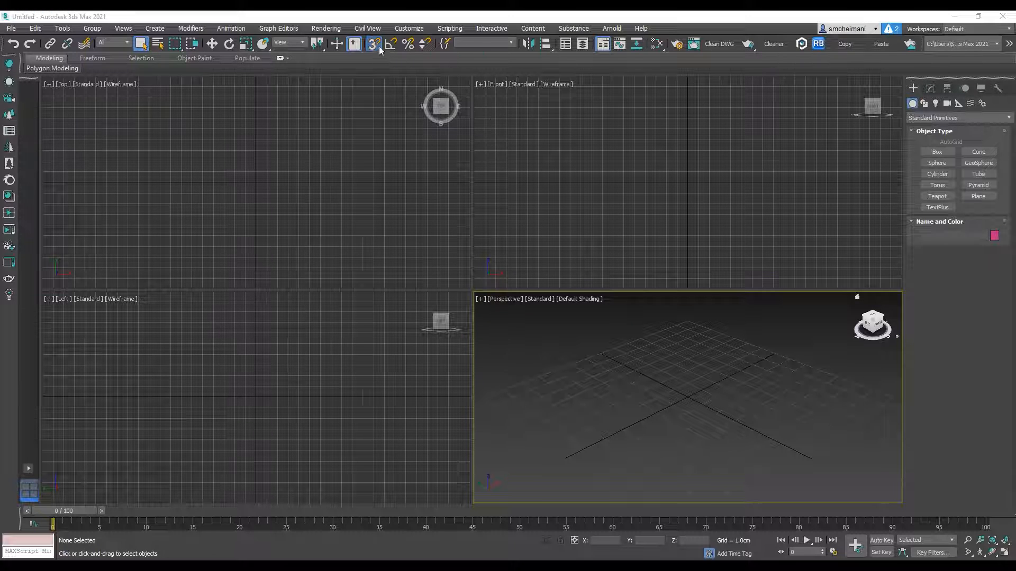
Step: Switch to 3ds Max and set the system unit scale to centimeters in the units setup
{"action": "left_click", "coordinate": [403, 26]}
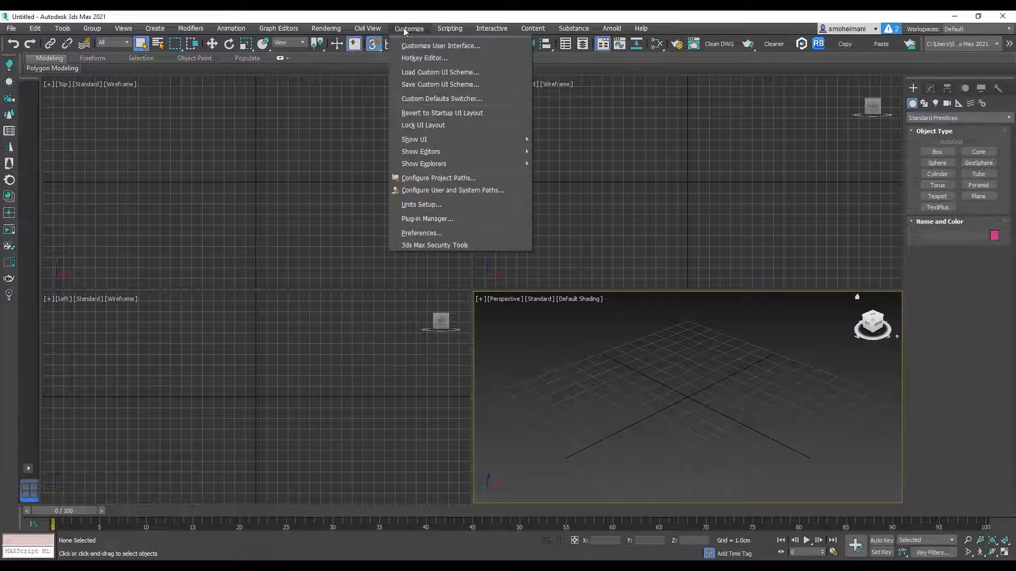
{"action": "left_click", "coordinate": [426, 207]}
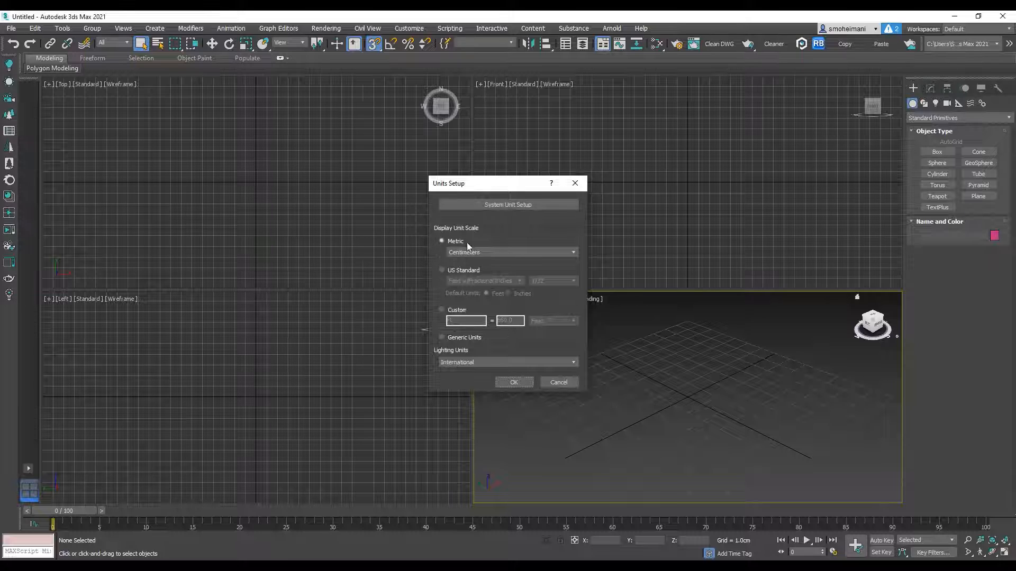
{"action": "left_click", "coordinate": [488, 208]}
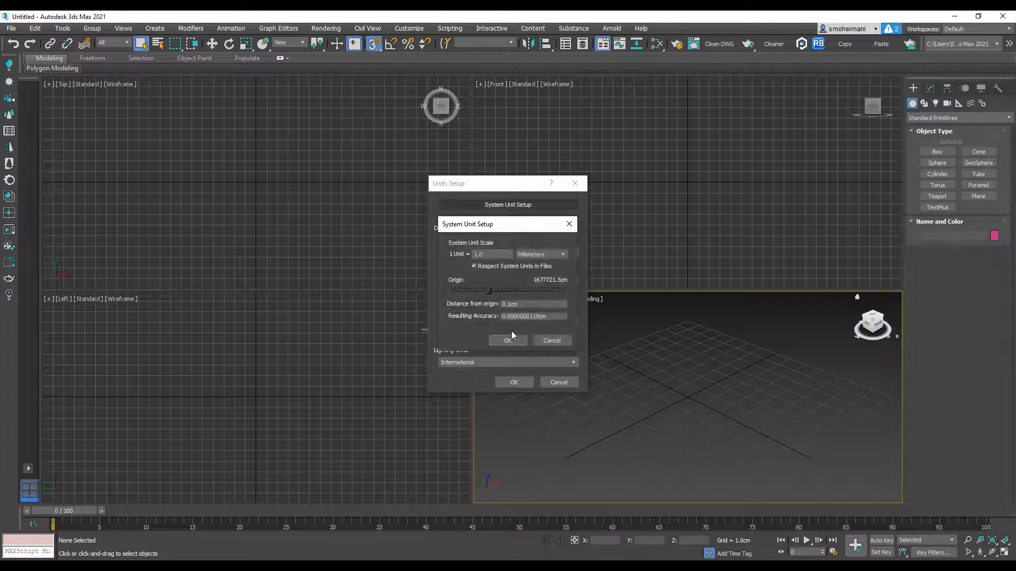
{"action": "left_click", "coordinate": [535, 255]}
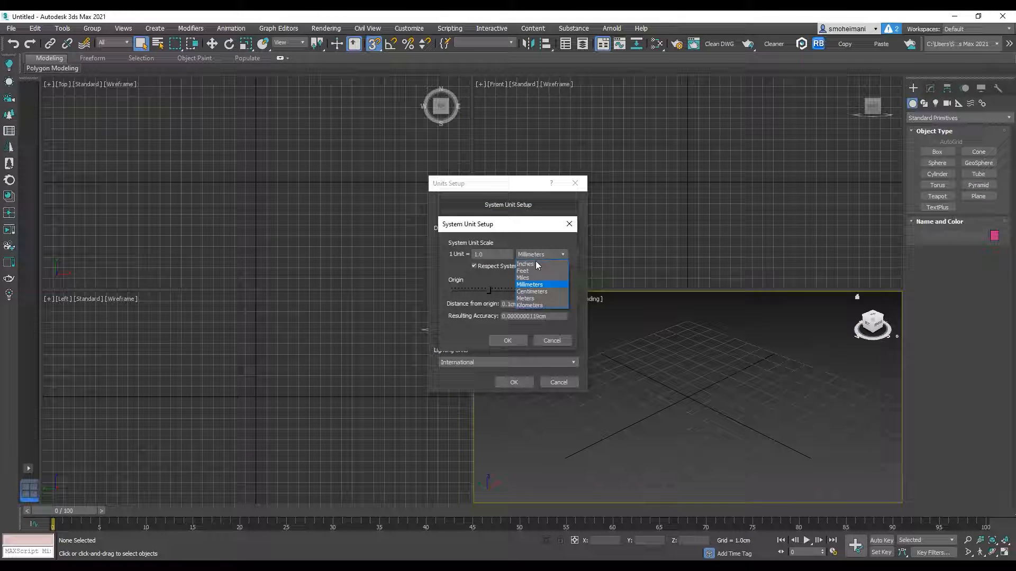
{"action": "left_click", "coordinate": [532, 292]}
{"action": "left_click", "coordinate": [507, 340]}
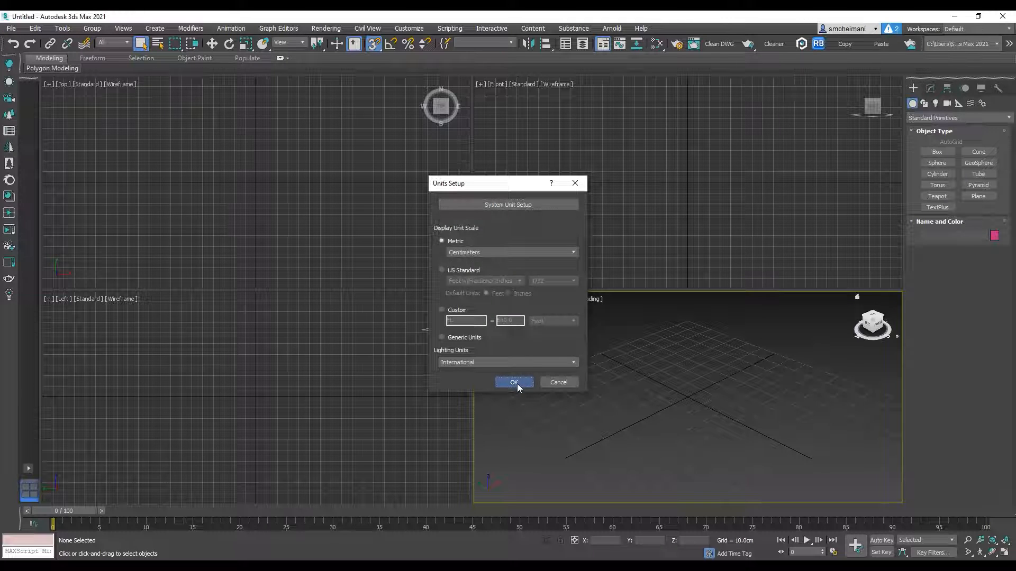
{"action": "left_click", "coordinate": [516, 383]}
Step: Review the active snap types and the axis constraint option in the grid and snap settings
{"action": "right_click", "coordinate": [375, 44]}
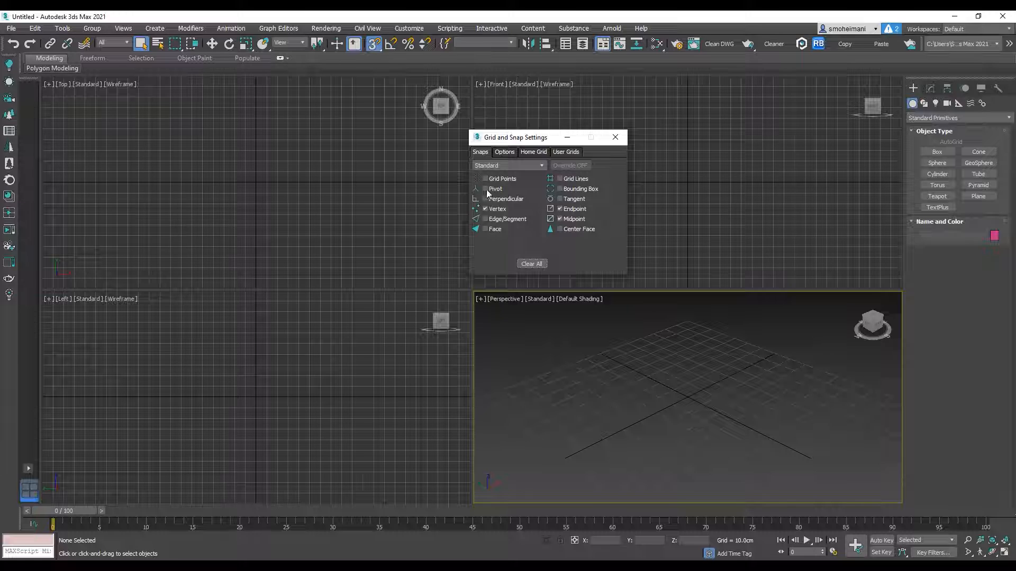
{"action": "left_click", "coordinate": [508, 153]}
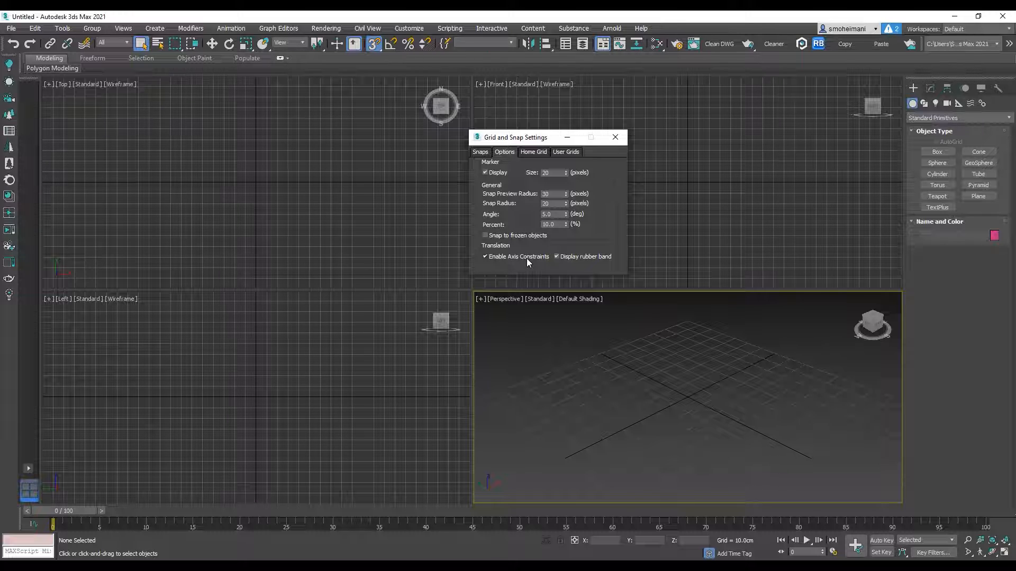
{"action": "left_click", "coordinate": [613, 138]}
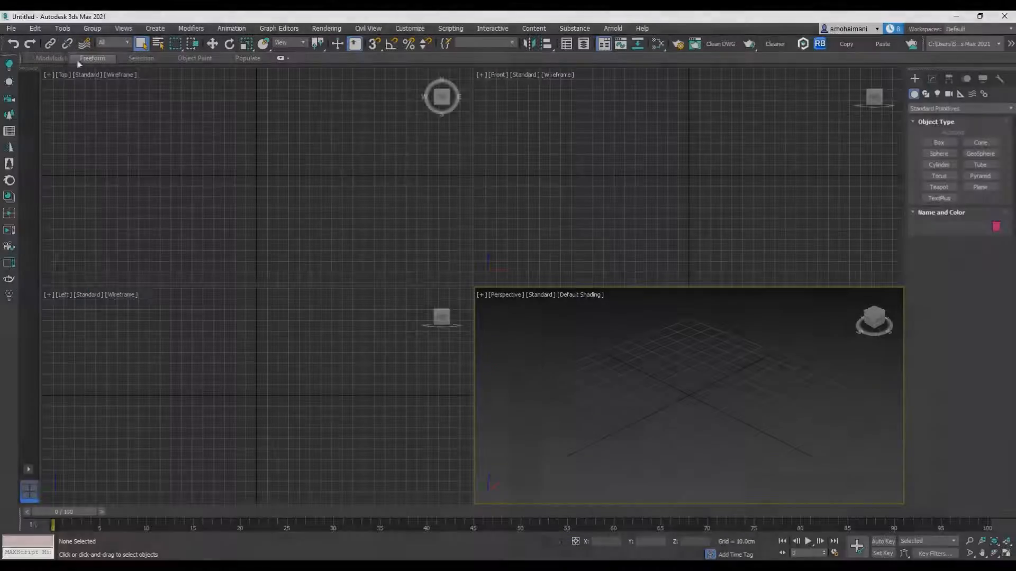
Step: Import FloorPlan.dwg from the InteriorSuite folder on the E: drive into the scene
{"action": "left_click", "coordinate": [11, 28]}
{"action": "mouse_move", "coordinate": [32, 172]}
{"action": "left_click", "coordinate": [151, 184]}
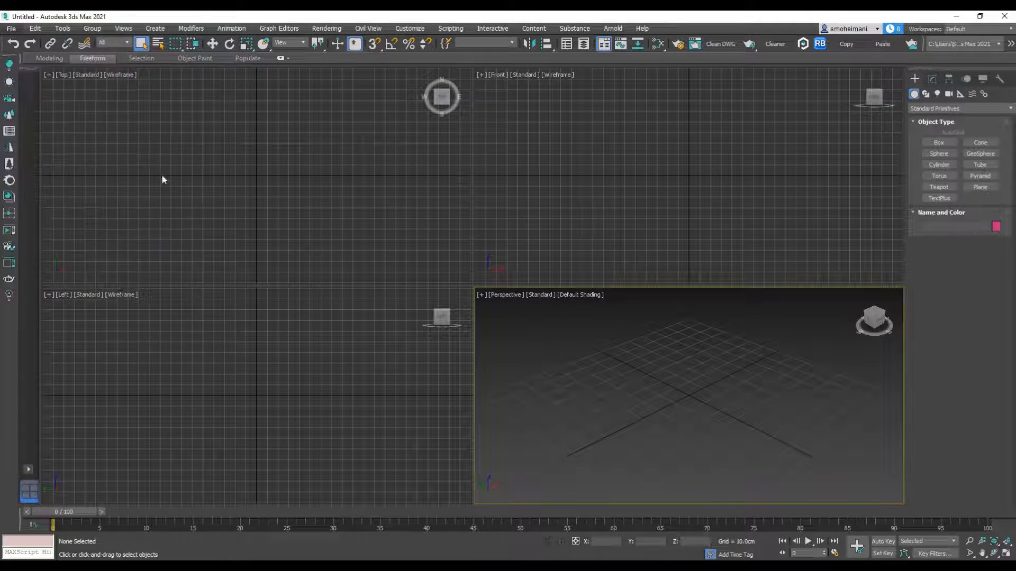
{"action": "left_click", "coordinate": [115, 68]}
{"action": "left_click", "coordinate": [114, 69]}
{"action": "left_click", "coordinate": [122, 70]}
{"action": "left_click", "coordinate": [117, 230]}
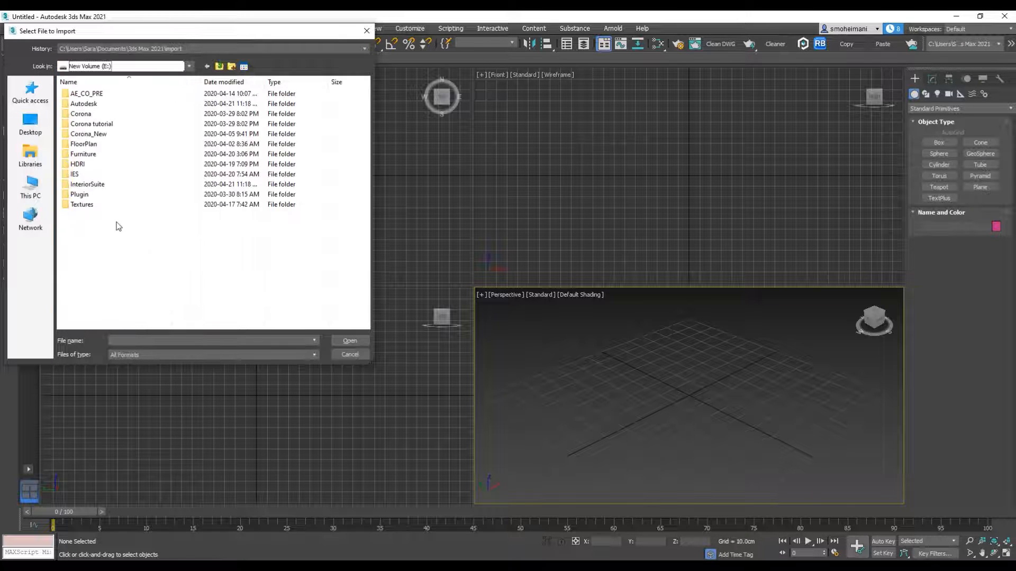
{"action": "double_click", "coordinate": [88, 186]}
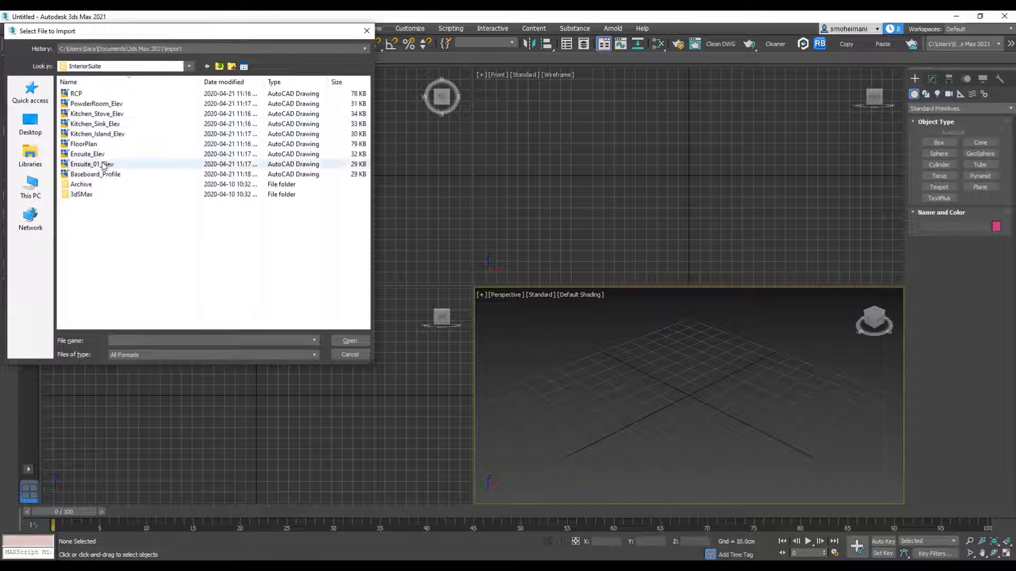
{"action": "left_click", "coordinate": [85, 144]}
{"action": "left_click", "coordinate": [351, 342]}
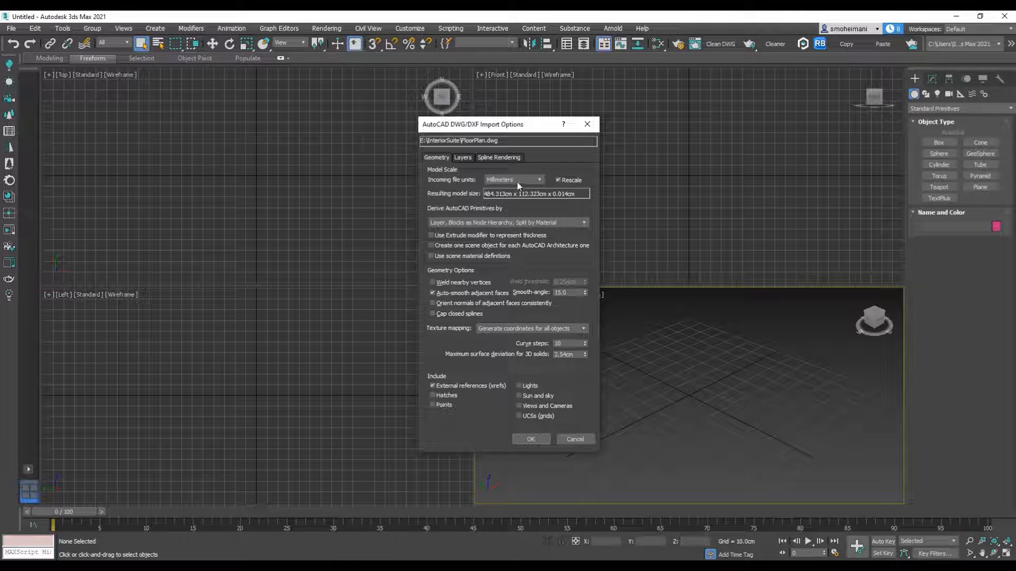
Step: Set the incoming file units to Inches, check the layer options, and complete the DWG import
{"action": "left_click", "coordinate": [539, 180]}
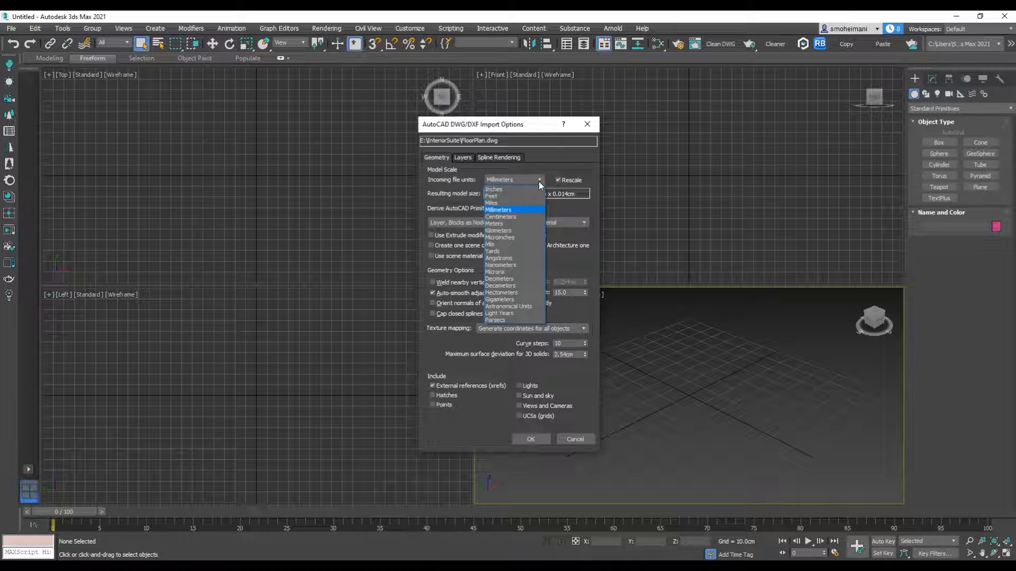
{"action": "left_click", "coordinate": [501, 189]}
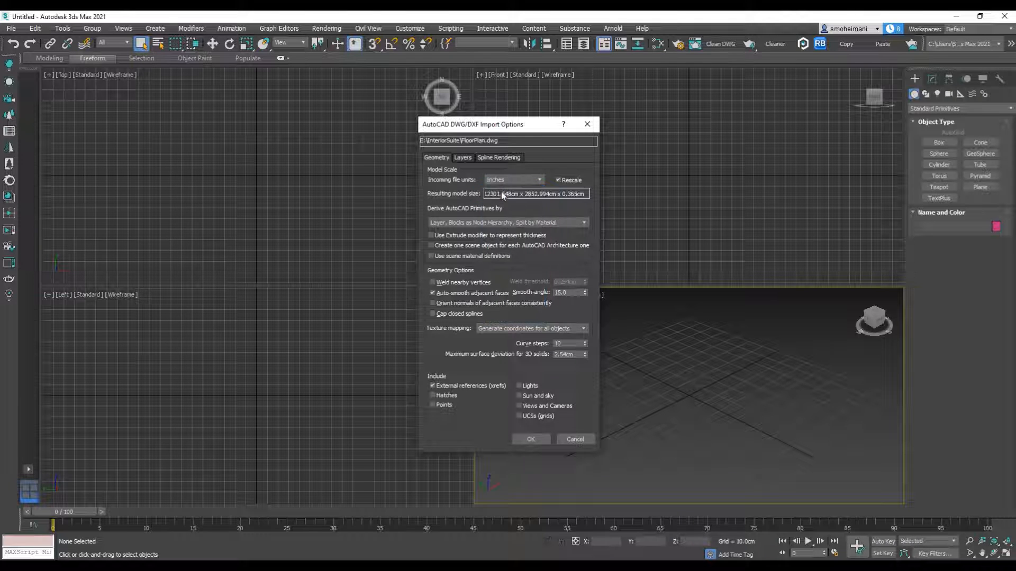
{"action": "left_click", "coordinate": [459, 160]}
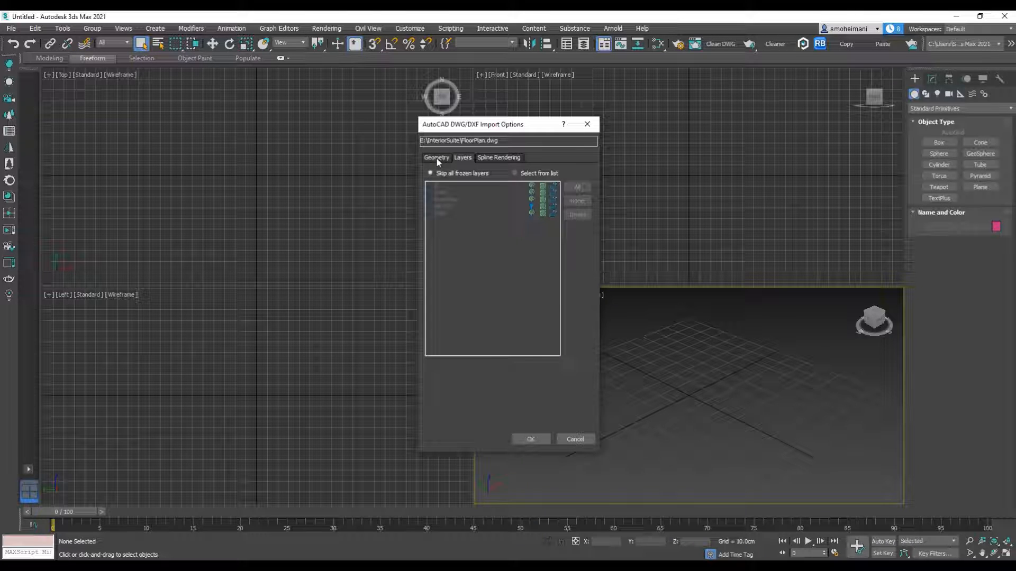
{"action": "left_click", "coordinate": [436, 157]}
{"action": "left_click", "coordinate": [542, 435]}
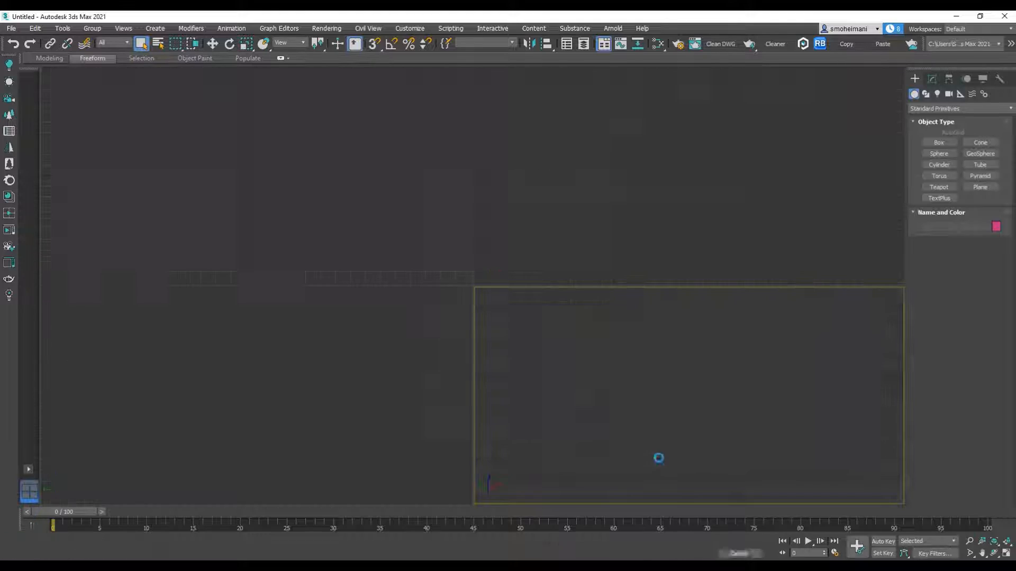
Step: Maximize the Perspective viewport and move all imported plan shapes to a new layer in the Layer Explorer
{"action": "left_click", "coordinate": [1006, 553]}
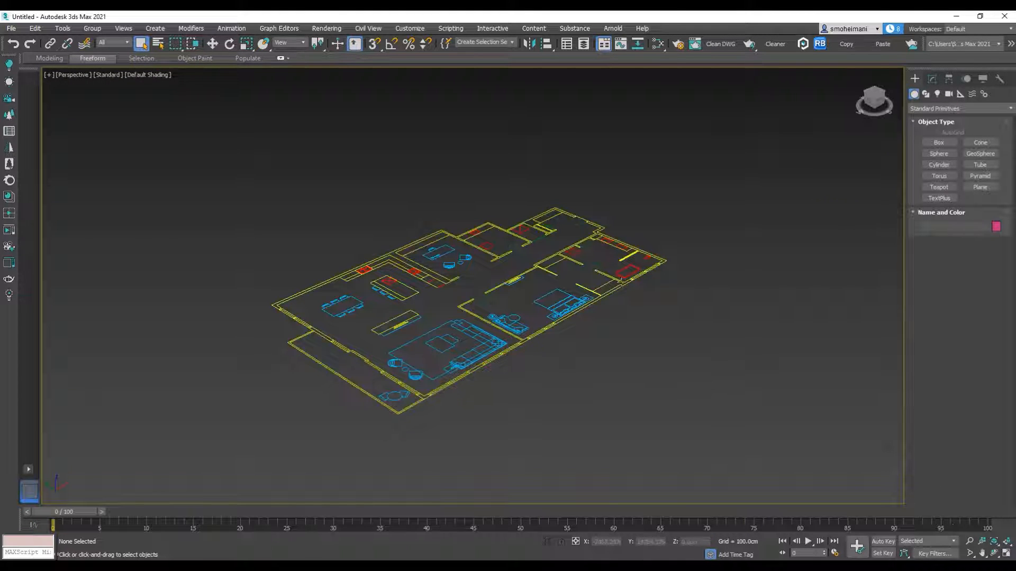
{"action": "middle_click_drag", "start_coordinate": [663, 268], "coordinate": [627, 306], "text": "alt"}
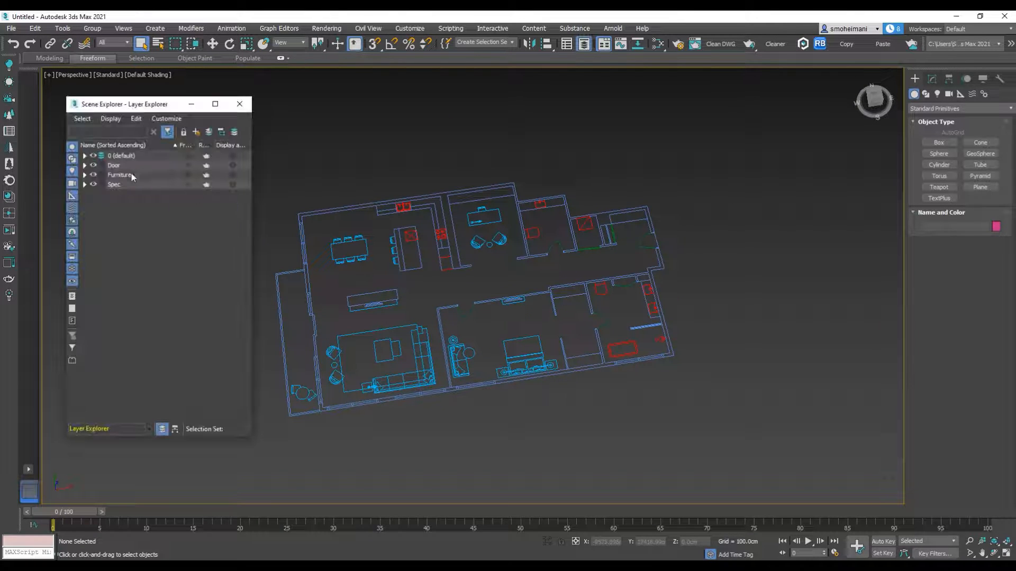
{"action": "middle_click_drag", "start_coordinate": [701, 170], "coordinate": [782, 157], "text": "alt"}
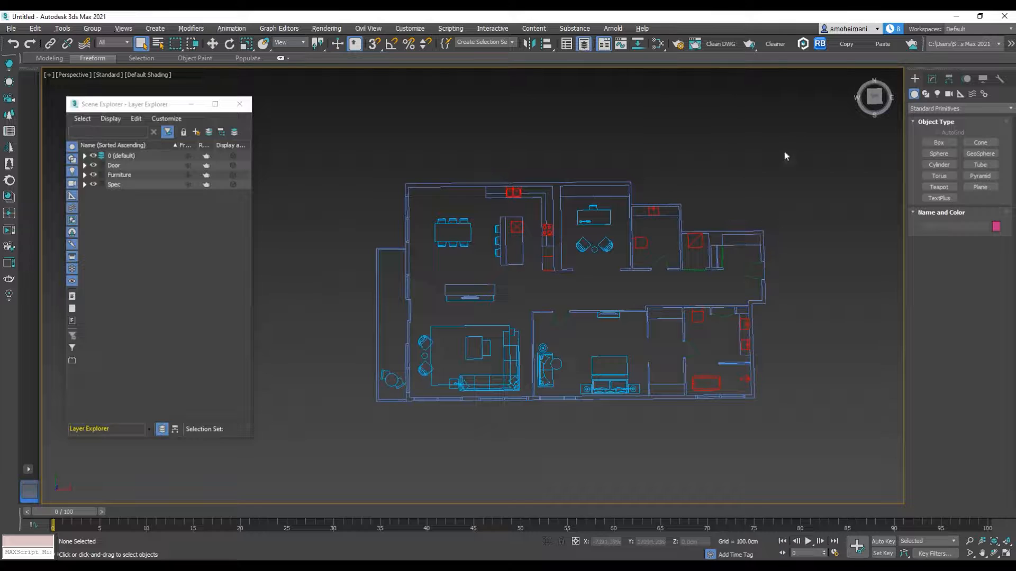
{"action": "left_click_drag", "start_coordinate": [291, 483], "coordinate": [290, 483]}
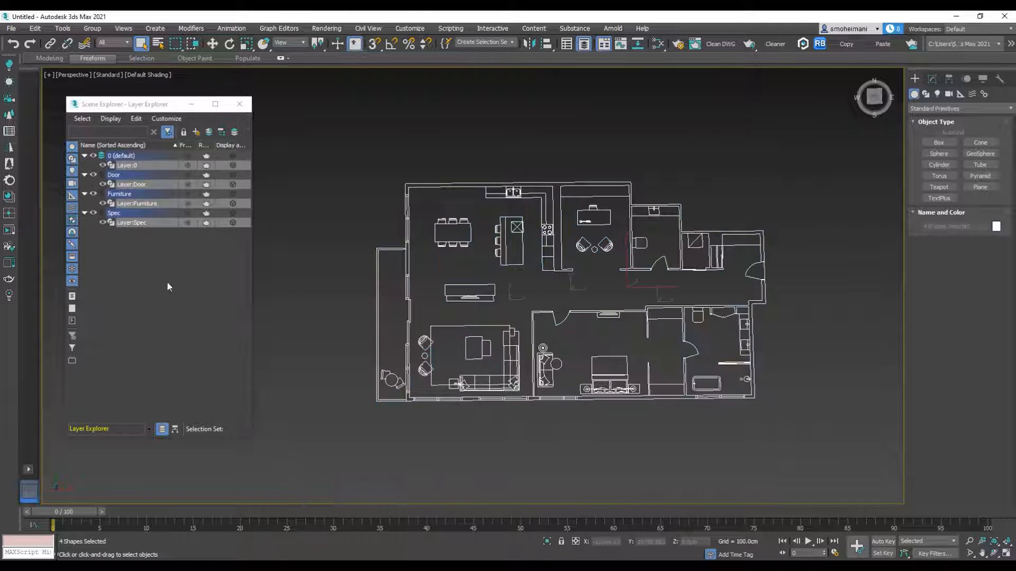
{"action": "right_click", "coordinate": [147, 189]}
{"action": "mouse_move", "coordinate": [223, 215]}
{"action": "left_click", "coordinate": [269, 213]}
Step: Rename the new layer holding the imported plan shapes to FloorPlan
{"action": "left_click", "coordinate": [117, 185]}
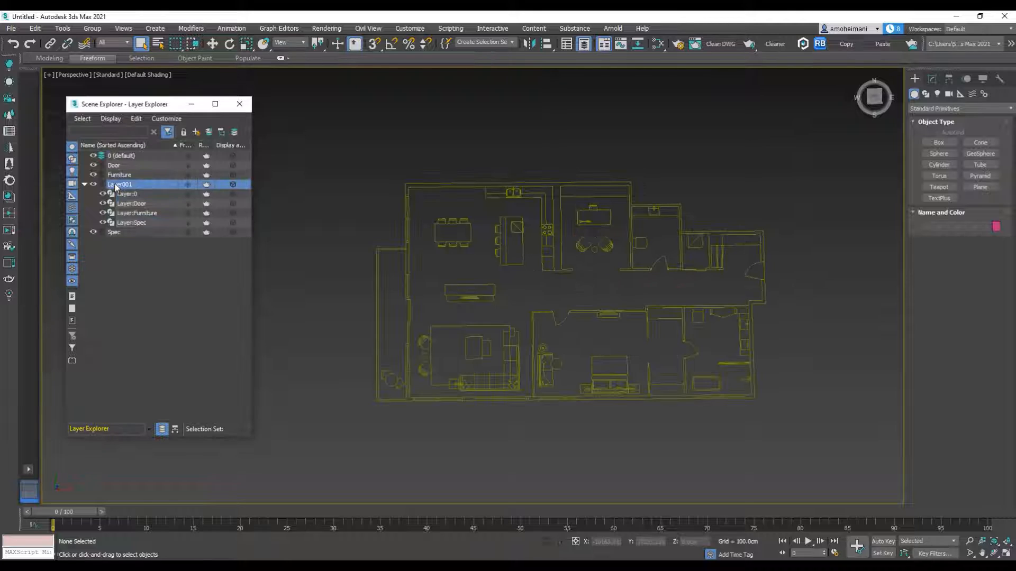
{"action": "right_click", "coordinate": [111, 181]}
{"action": "left_click", "coordinate": [133, 225]}
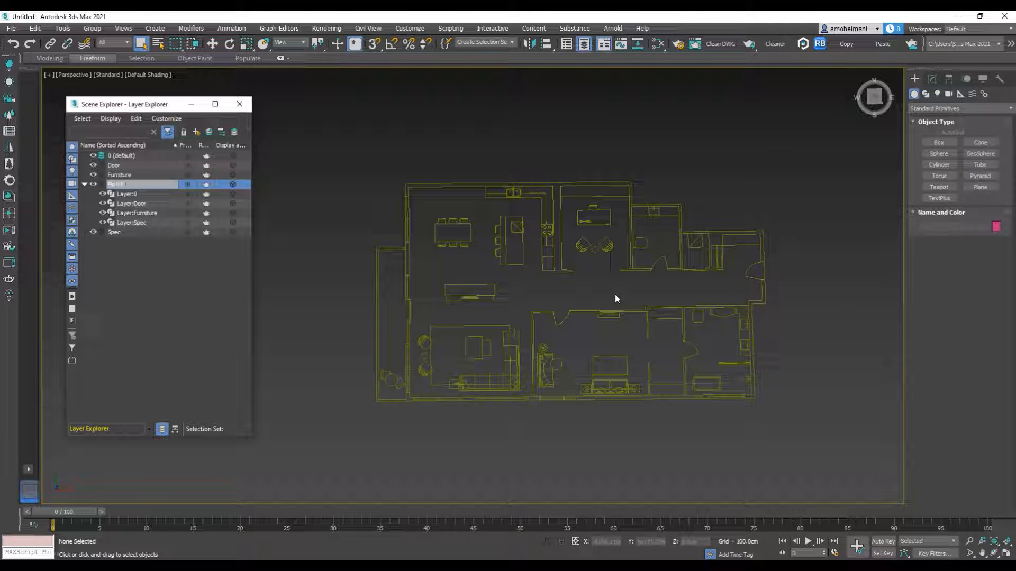
{"action": "key", "text": "Return"}
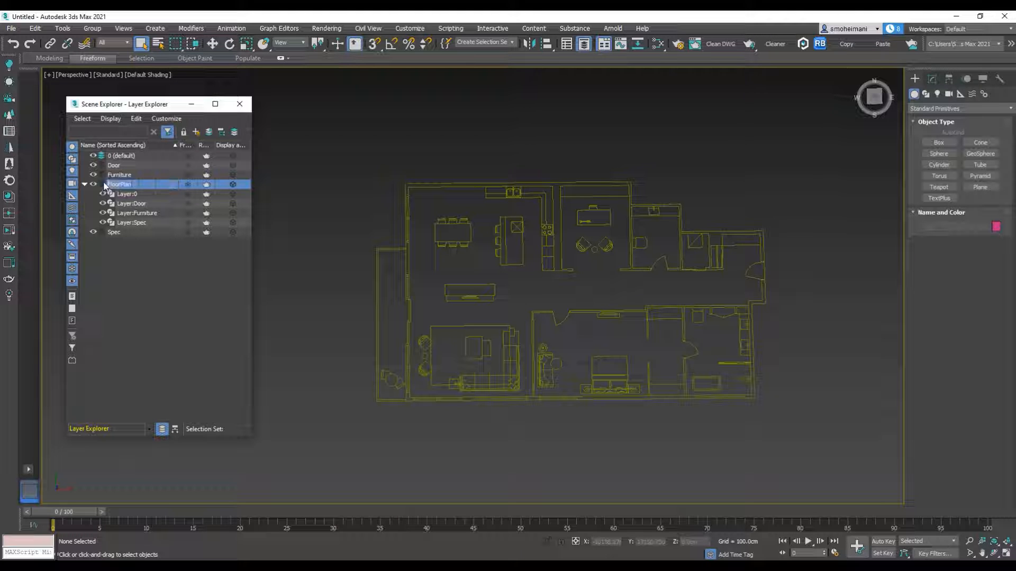
Step: Select all the floor plan shapes and group them under the name FloorPlan
{"action": "left_click_drag", "start_coordinate": [328, 459], "coordinate": [328, 459]}
{"action": "left_click", "coordinate": [93, 28]}
{"action": "left_click", "coordinate": [90, 42]}
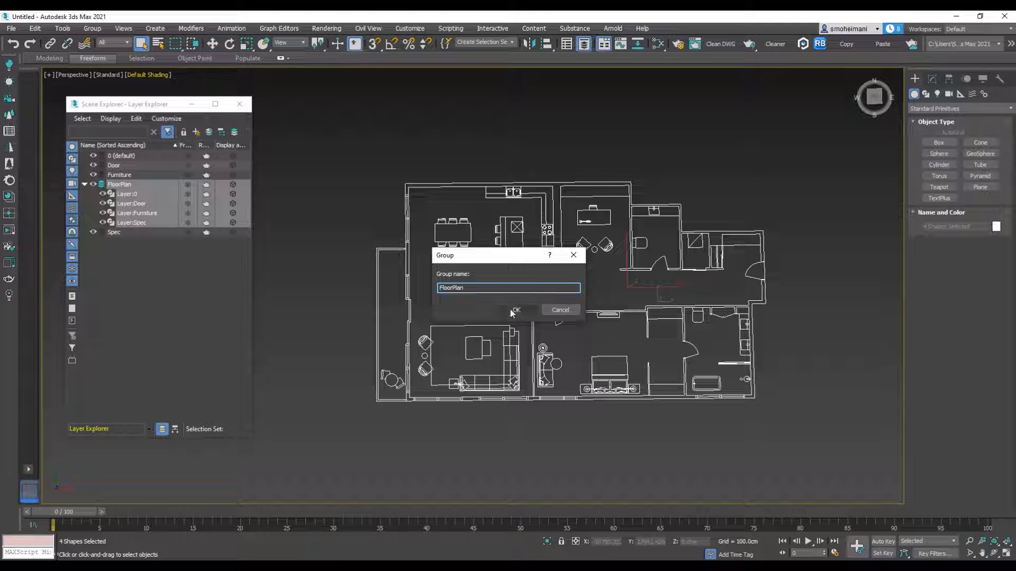
{"action": "left_click", "coordinate": [513, 311]}
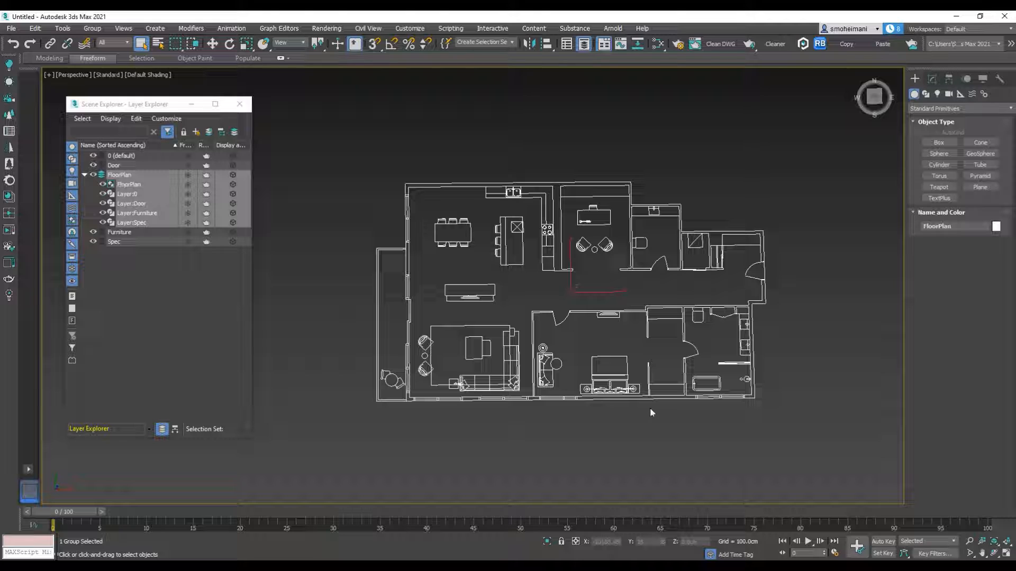
Step: Move the FloorPlan group to the world origin by setting its X and Y positions to 0
{"action": "left_click", "coordinate": [212, 45]}
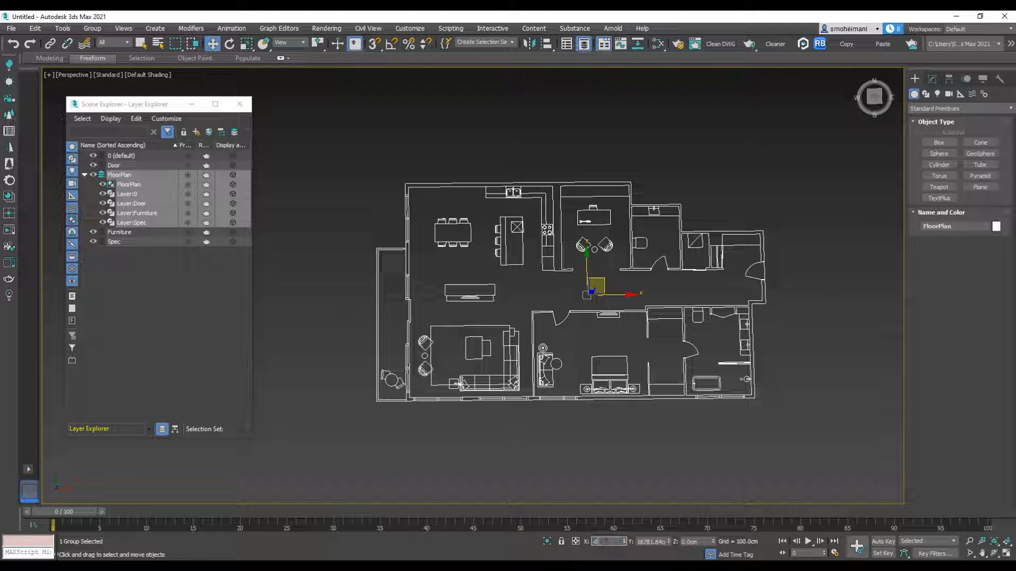
{"action": "type", "text": "0"}
{"action": "key", "text": "Tab"}
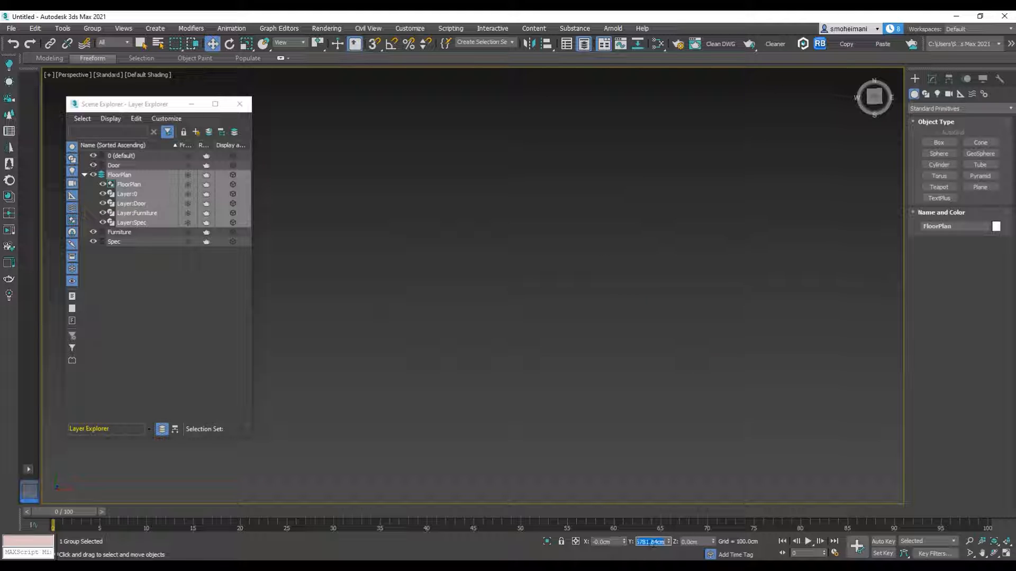
{"action": "left_click", "coordinate": [460, 299]}
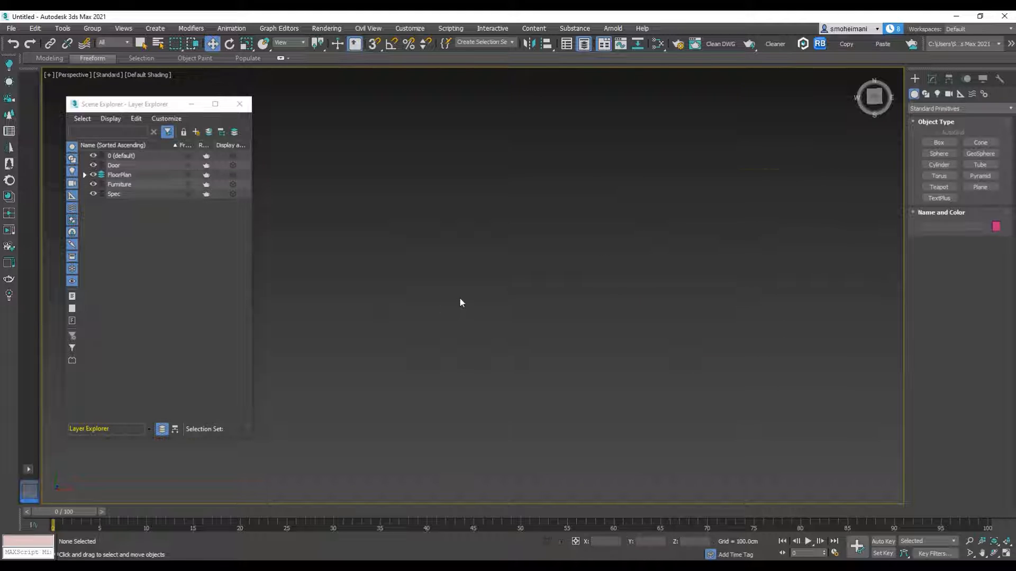
Step: Switch to the Top view, hide the grid, and frame the relocated floor plan
{"action": "key", "text": "z"}
{"action": "scroll", "coordinate": [531, 284], "scroll_direction": "down", "scroll_amount": 5}
{"action": "middle_click_drag", "start_coordinate": [569, 268], "coordinate": [641, 225]}
{"action": "key", "text": "t"}
{"action": "key", "text": "g"}
{"action": "scroll", "coordinate": [582, 214], "scroll_direction": "down", "scroll_amount": 2}
{"action": "middle_click_drag", "start_coordinate": [551, 244], "coordinate": [619, 279]}
{"action": "scroll", "coordinate": [592, 272], "scroll_direction": "up", "scroll_amount": 2}
{"action": "middle_click_drag", "start_coordinate": [447, 276], "coordinate": [431, 253]}
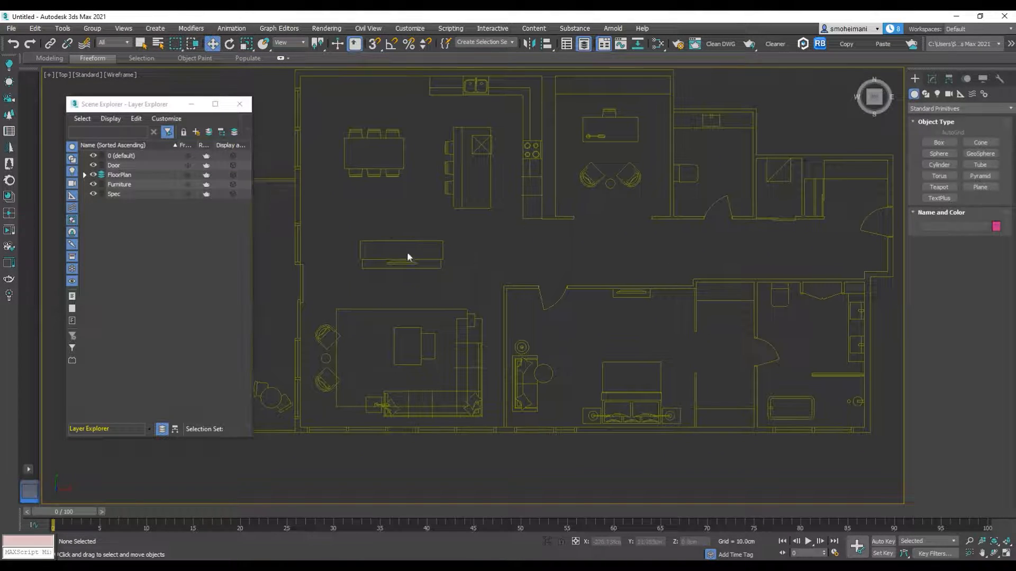
Step: Delete the empty Door, Furniture and Spec layers left over from the import
{"action": "left_click", "coordinate": [120, 184]}
{"action": "left_click", "coordinate": [113, 194], "text": "ctrl"}
{"action": "left_click", "coordinate": [114, 165], "text": "ctrl"}
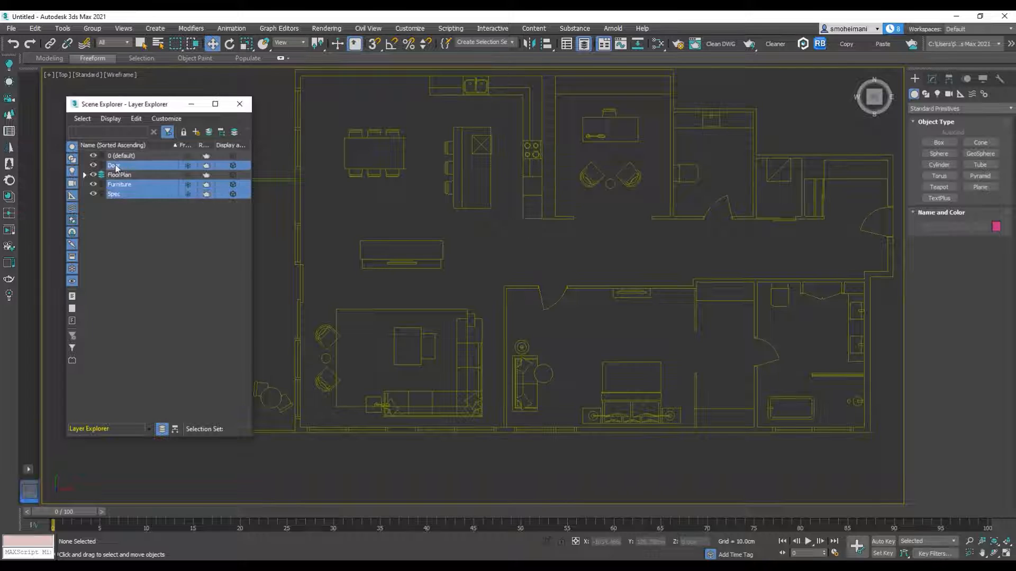
{"action": "right_click", "coordinate": [112, 162]}
{"action": "left_click", "coordinate": [127, 213]}
{"action": "scroll", "coordinate": [434, 193], "scroll_direction": "down", "scroll_amount": 2}
{"action": "middle_click_drag", "start_coordinate": [441, 214], "coordinate": [451, 279]}
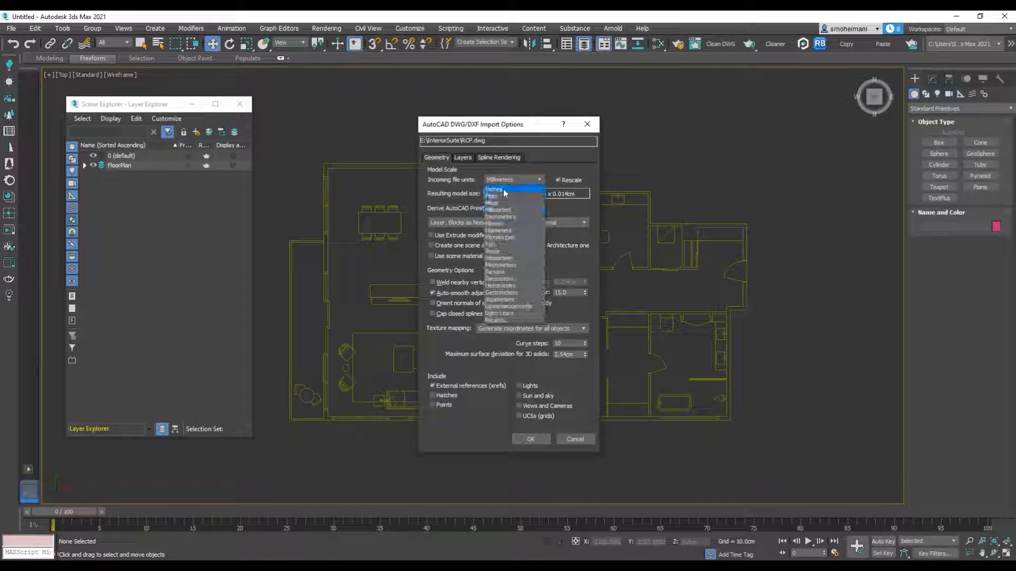
Step: Import the RCP drawing over the floor plan and put its shapes on a new layer named RCP
{"action": "left_click", "coordinate": [507, 195]}
{"action": "left_click", "coordinate": [535, 445]}
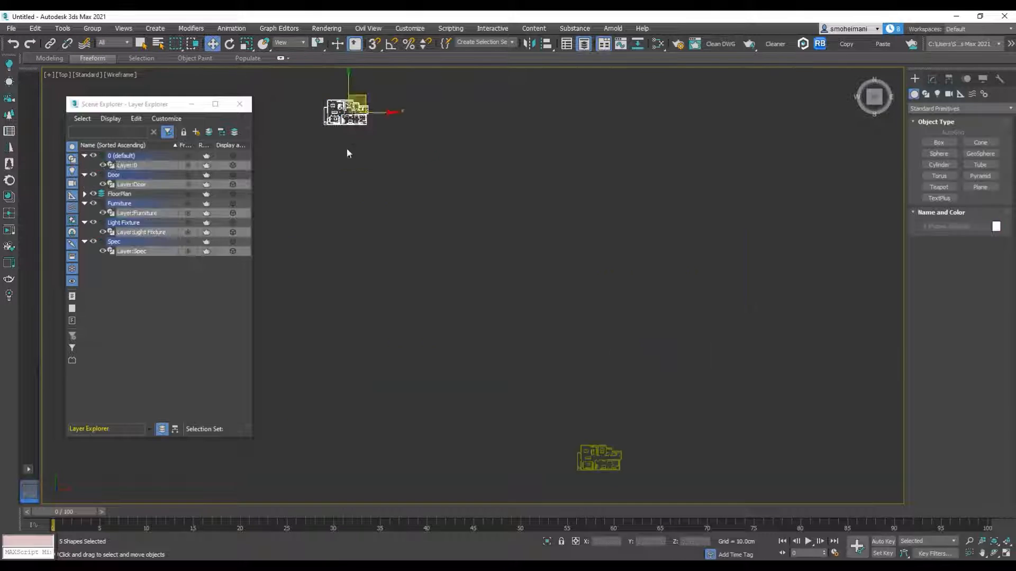
{"action": "middle_click_drag", "start_coordinate": [347, 152], "coordinate": [489, 338]}
{"action": "scroll", "coordinate": [489, 338], "scroll_direction": "up", "scroll_amount": 10}
{"action": "middle_click_drag", "start_coordinate": [489, 338], "coordinate": [432, 172]}
{"action": "right_click", "coordinate": [142, 163]}
{"action": "mouse_move", "coordinate": [196, 189]}
{"action": "left_click", "coordinate": [270, 191]}
{"action": "right_click", "coordinate": [141, 205]}
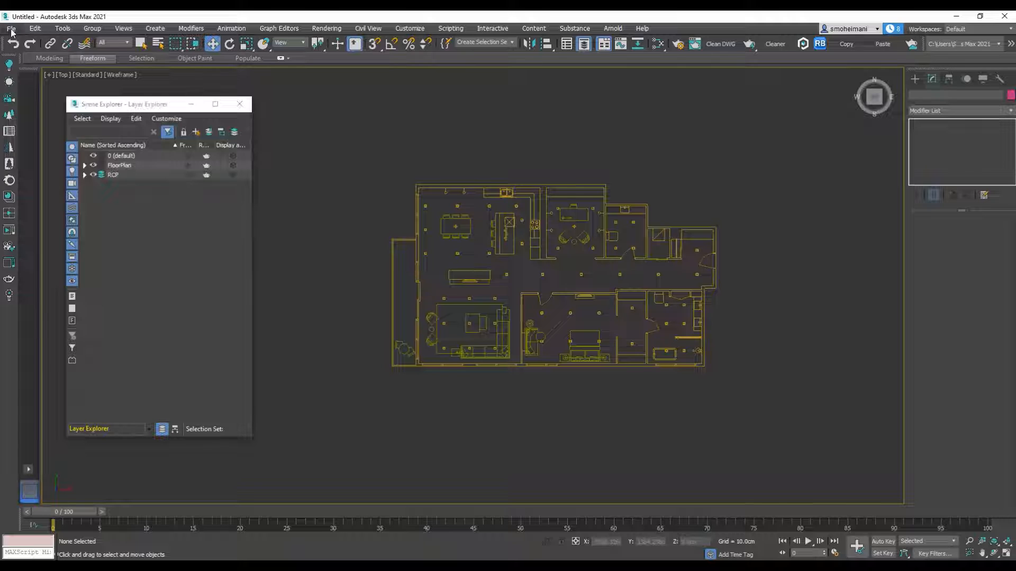
Step: Import Kitchen_Sink_Elev.dwg from the InteriorSuite folder with the incoming file units set to Inches
{"action": "left_click", "coordinate": [11, 28]}
{"action": "mouse_move", "coordinate": [31, 172]}
{"action": "left_click", "coordinate": [143, 176]}
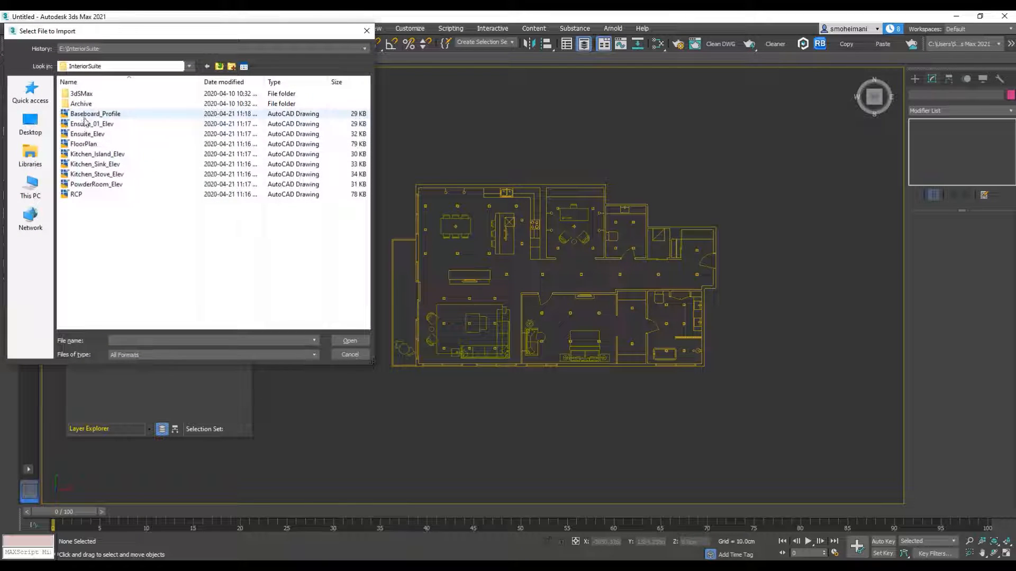
{"action": "left_click", "coordinate": [92, 164]}
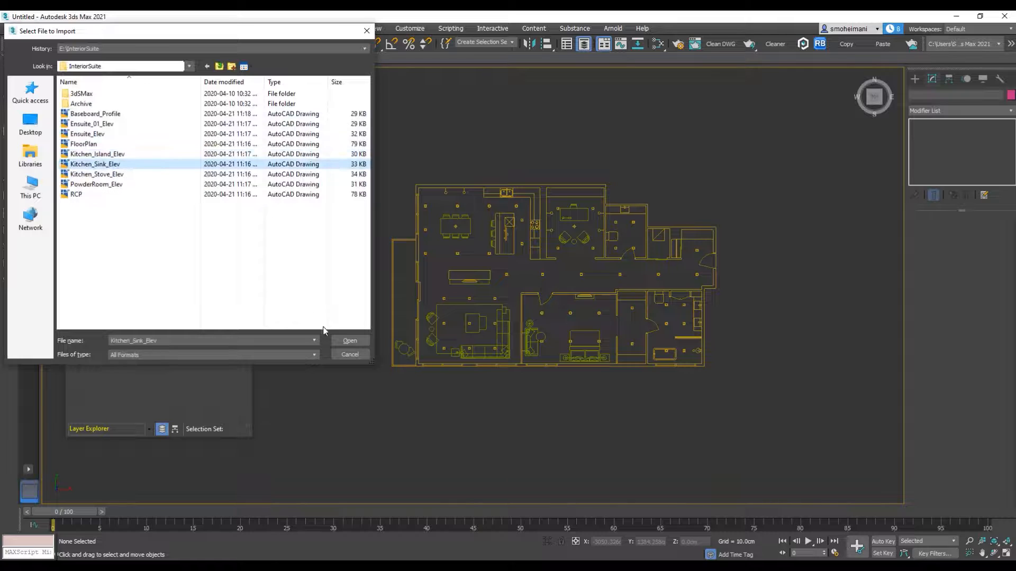
{"action": "left_click", "coordinate": [346, 341]}
{"action": "left_click", "coordinate": [505, 179]}
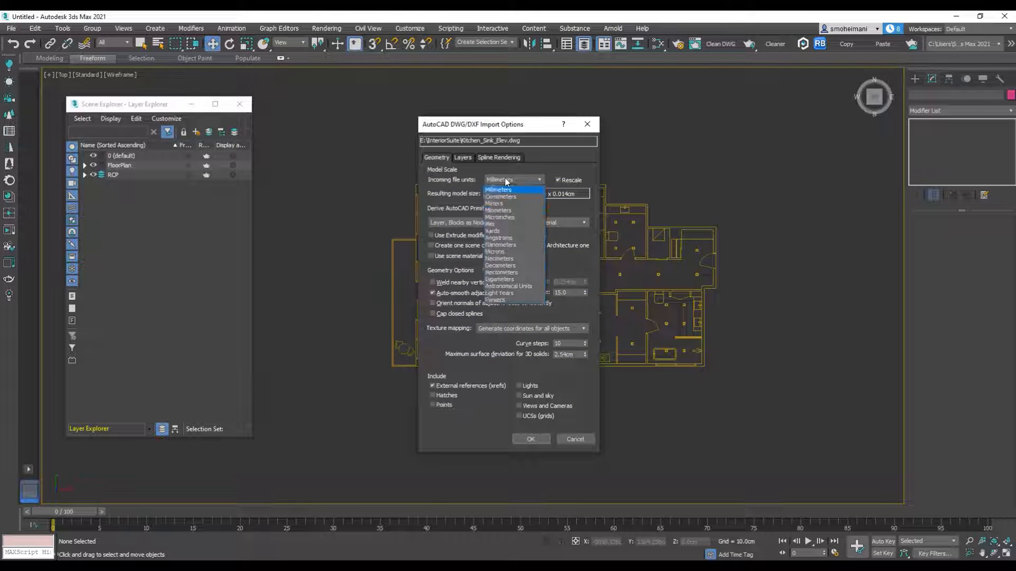
{"action": "left_click", "coordinate": [494, 189]}
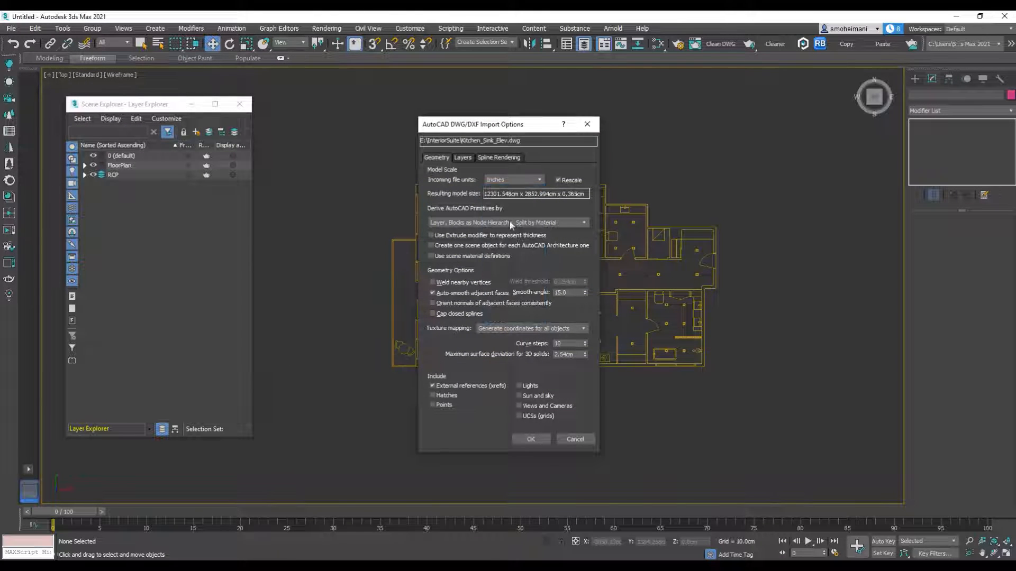
{"action": "left_click", "coordinate": [531, 439]}
Step: Add the imported sink elevation to a new layer and name that layer Kitchen_Sink_Elev
{"action": "left_click", "coordinate": [414, 107]}
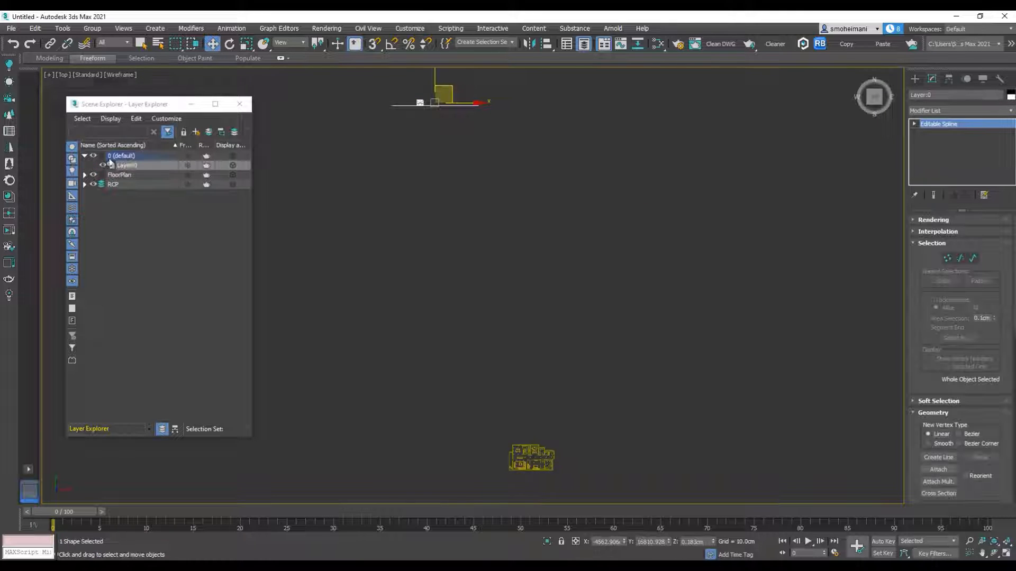
{"action": "right_click", "coordinate": [128, 168]}
{"action": "mouse_move", "coordinate": [170, 191]}
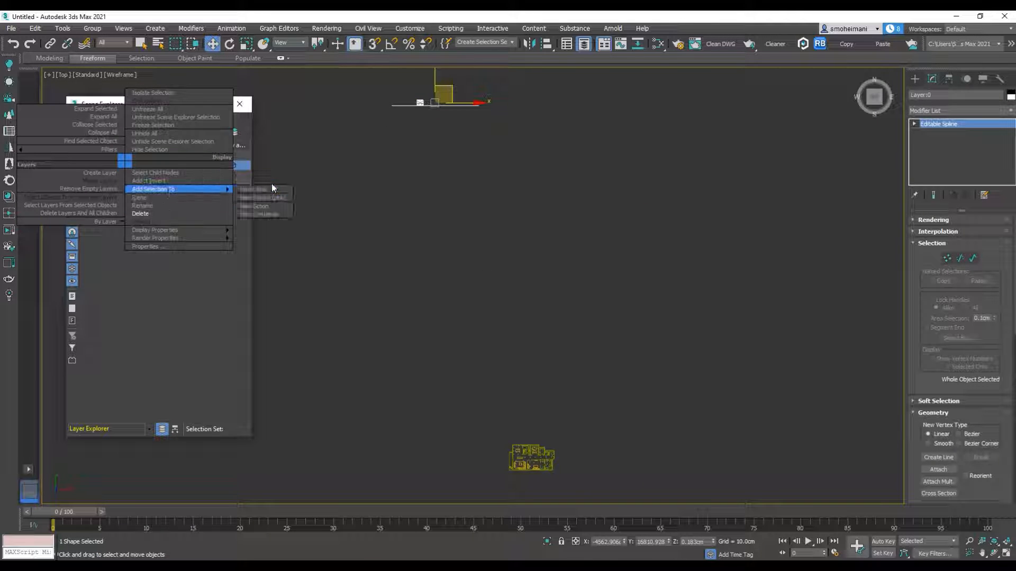
{"action": "left_click", "coordinate": [261, 197]}
{"action": "left_click", "coordinate": [121, 175]}
{"action": "right_click", "coordinate": [121, 175]}
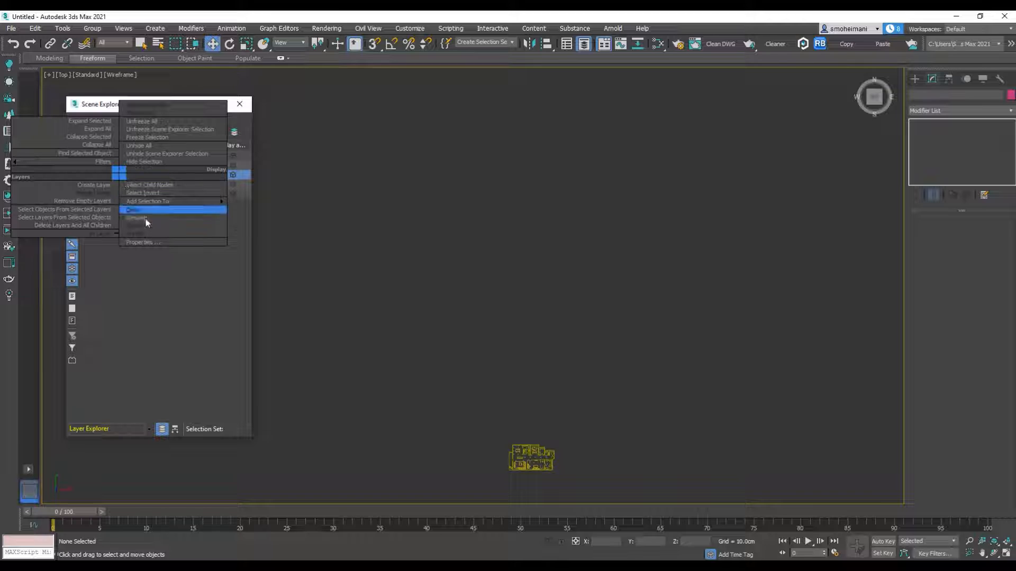
{"action": "left_click", "coordinate": [145, 218]}
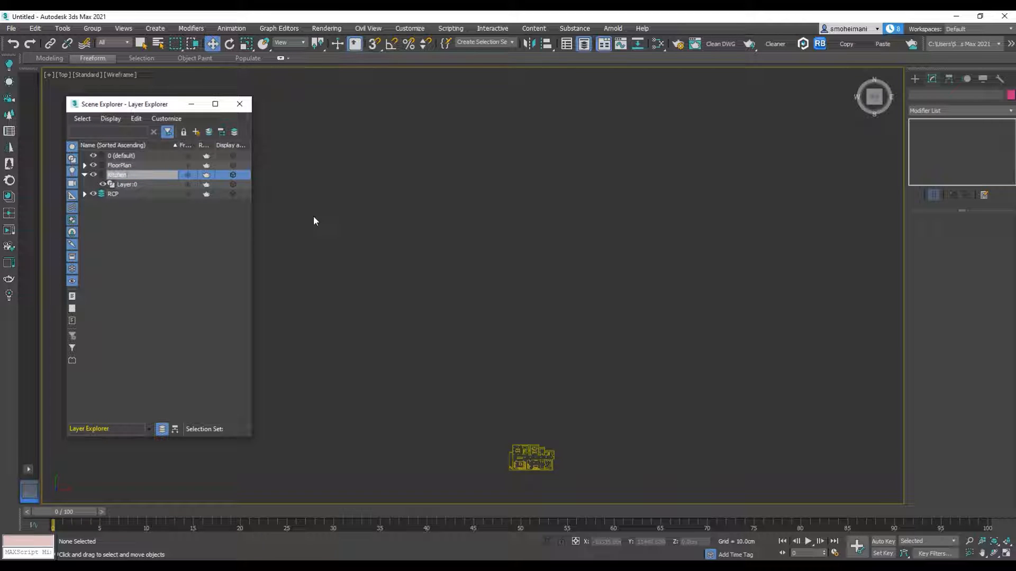
{"action": "type", "text": "Kitchen_Sink_E"}
{"action": "key", "text": "Return"}
Step: Select the sink elevation and move it down to just above the kitchen side of the floor plan
{"action": "scroll", "coordinate": [414, 182], "scroll_direction": "down", "scroll_amount": 3}
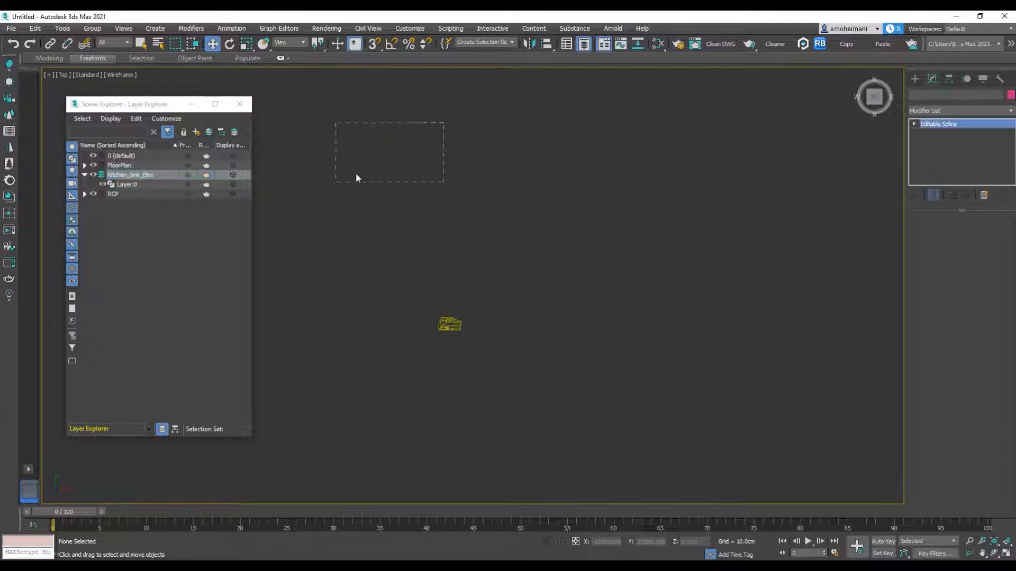
{"action": "left_click_drag", "start_coordinate": [345, 181], "coordinate": [336, 183]}
{"action": "left_click_drag", "start_coordinate": [412, 138], "coordinate": [464, 290]}
{"action": "scroll", "coordinate": [452, 311], "scroll_direction": "up", "scroll_amount": 5}
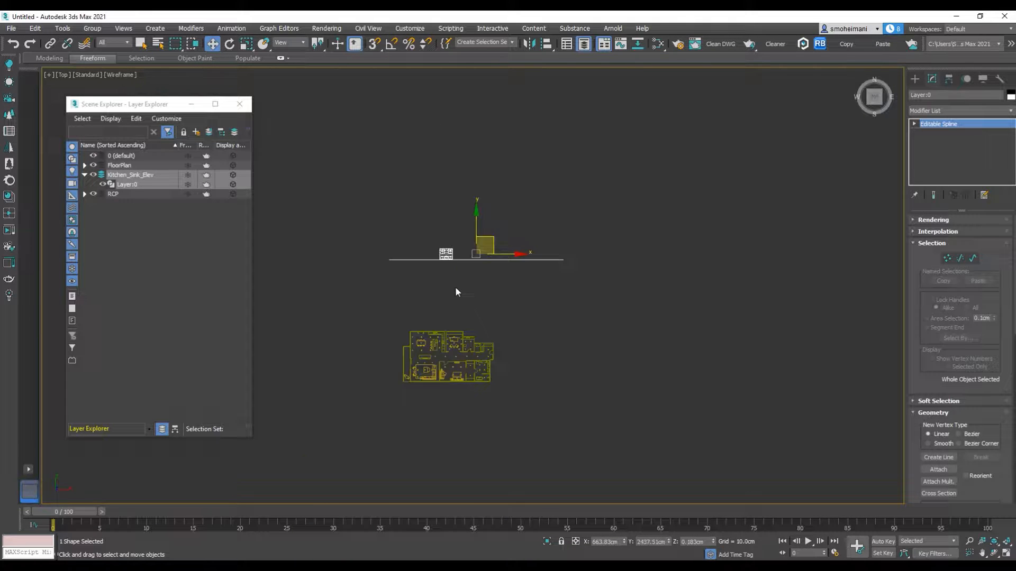
{"action": "scroll", "coordinate": [456, 288], "scroll_direction": "up", "scroll_amount": 5}
{"action": "left_click_drag", "start_coordinate": [523, 187], "coordinate": [520, 365]}
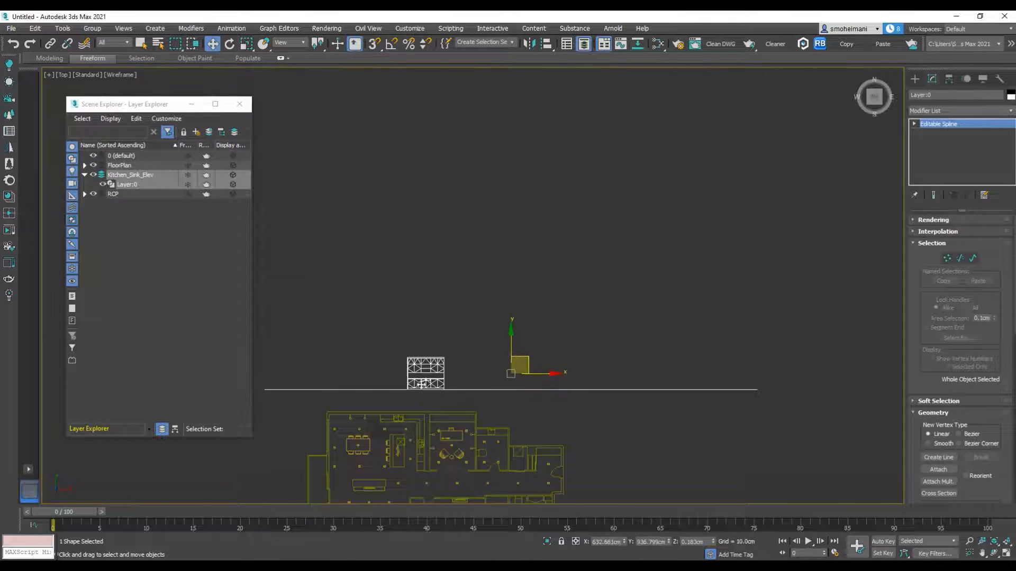
Step: Turn on 3D snapping and move the sink elevation so its lower corner lines up with the sink counter in plan
{"action": "scroll", "coordinate": [422, 384], "scroll_direction": "up", "scroll_amount": 5}
{"action": "left_click", "coordinate": [374, 43]}
{"action": "middle_click_drag", "start_coordinate": [458, 307], "coordinate": [548, 152]}
{"action": "scroll", "coordinate": [464, 256], "scroll_direction": "up", "scroll_amount": 4}
{"action": "middle_click_drag", "start_coordinate": [473, 238], "coordinate": [513, 187]}
{"action": "scroll", "coordinate": [495, 214], "scroll_direction": "up", "scroll_amount": 2}
{"action": "left_click_drag", "start_coordinate": [495, 214], "coordinate": [281, 409]}
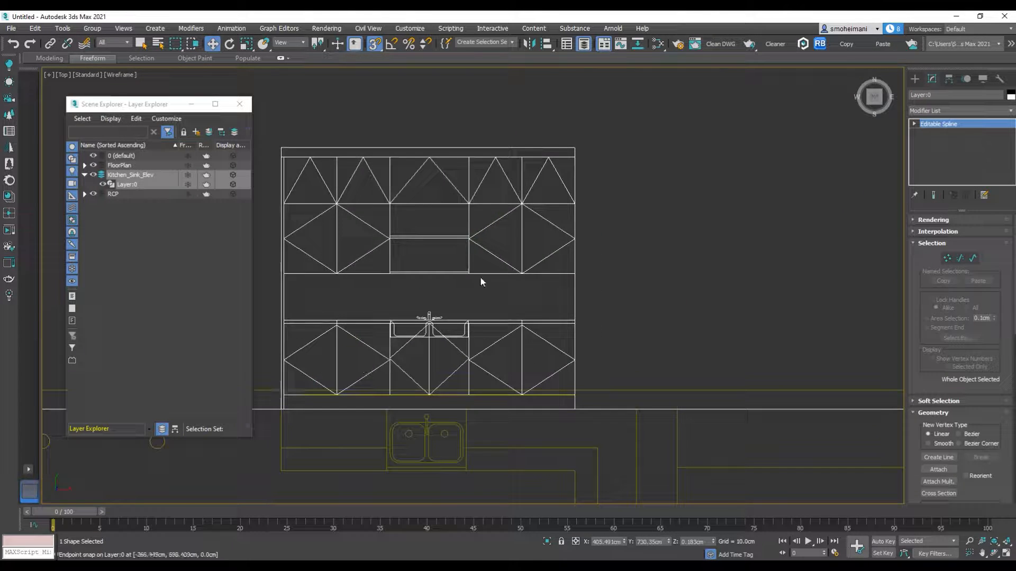
Step: Import Kitchen_Stove_Elev.dwg with the same incoming file units as the sink elevation
{"action": "scroll", "coordinate": [481, 282], "scroll_direction": "down", "scroll_amount": 3}
{"action": "left_click", "coordinate": [11, 28]}
{"action": "mouse_move", "coordinate": [34, 171]}
{"action": "left_click", "coordinate": [150, 171]}
{"action": "left_click", "coordinate": [95, 174]}
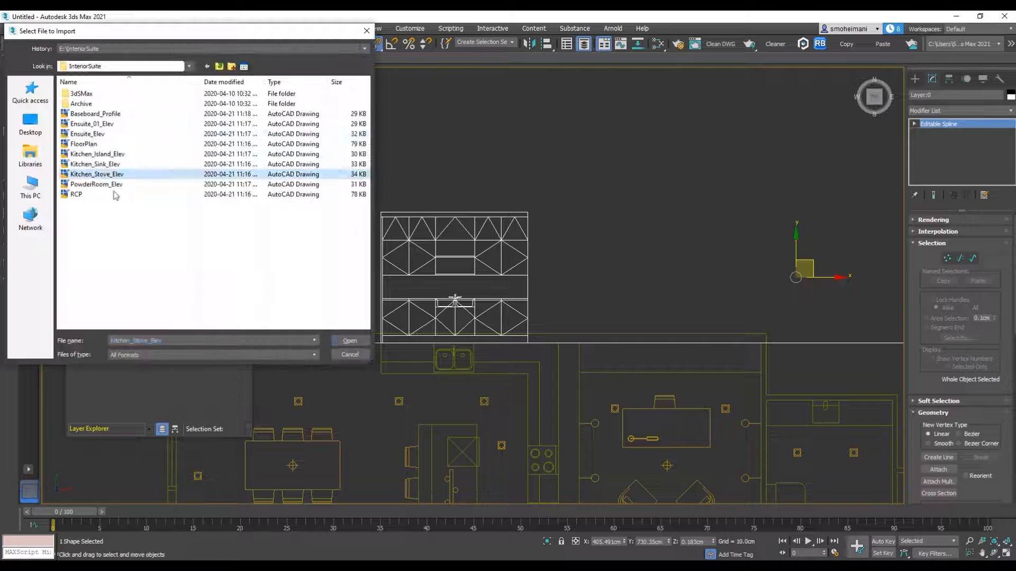
{"action": "left_click", "coordinate": [350, 340]}
{"action": "left_click", "coordinate": [502, 177]}
{"action": "left_click", "coordinate": [503, 215]}
{"action": "left_click", "coordinate": [531, 437]}
Step: Add the imported stove elevation to a new layer and name that layer Kitchen_Stove
{"action": "left_click", "coordinate": [85, 156]}
{"action": "left_click", "coordinate": [128, 167]}
{"action": "right_click", "coordinate": [129, 168]}
{"action": "left_click", "coordinate": [252, 196]}
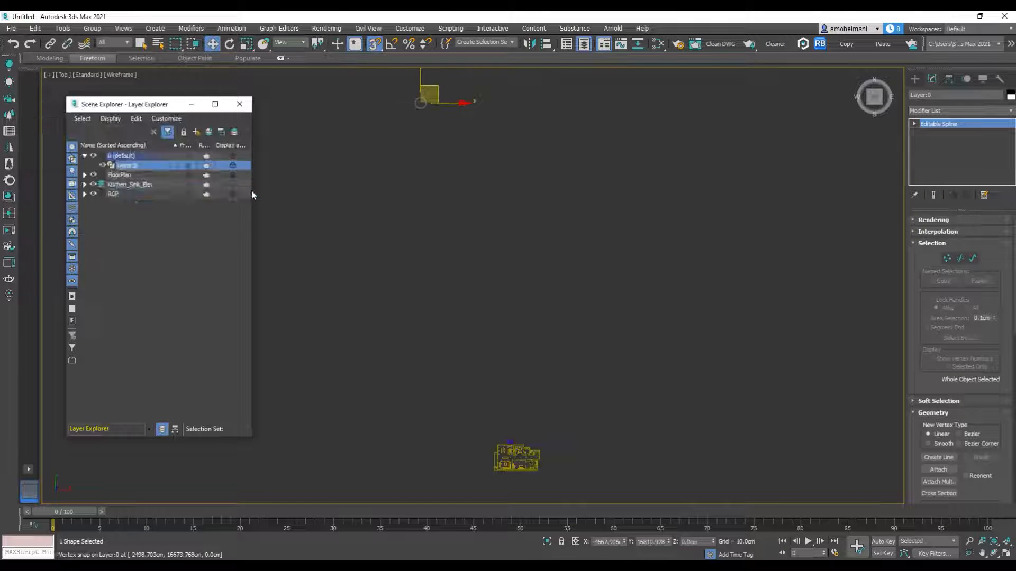
{"action": "right_click", "coordinate": [115, 183]}
{"action": "left_click", "coordinate": [135, 217]}
{"action": "type", "text": "Kitchen_Stove"}
{"action": "key", "text": "Return"}
{"action": "scroll", "coordinate": [469, 192], "scroll_direction": "down", "scroll_amount": 4}
{"action": "left_click_drag", "start_coordinate": [500, 126], "coordinate": [428, 181]}
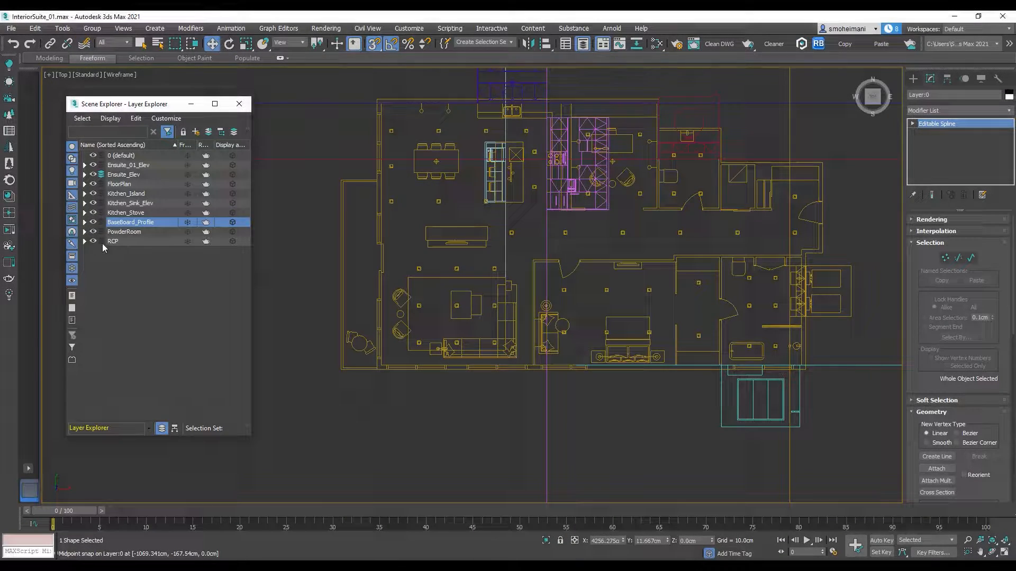
Step: Hide every layer except FloorPlan and add a new layer under the RCP layer
{"action": "left_click_drag", "start_coordinate": [94, 242], "coordinate": [95, 172]}
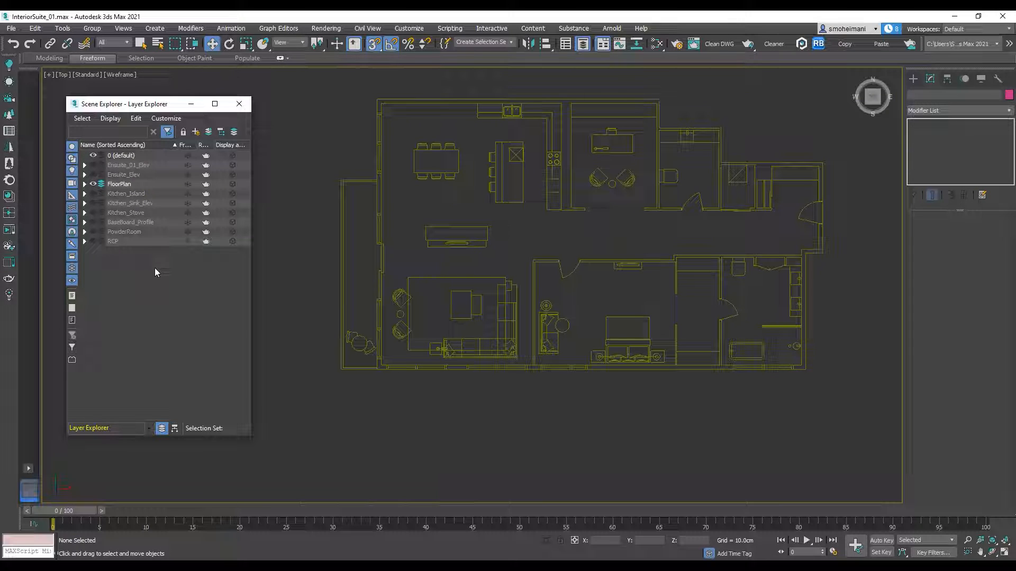
{"action": "left_click", "coordinate": [117, 241]}
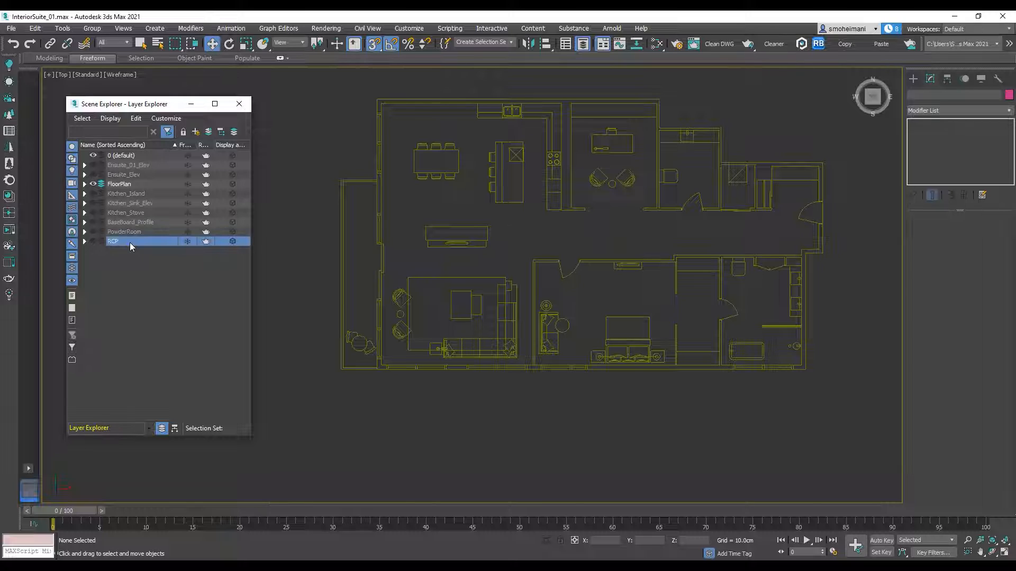
{"action": "left_click", "coordinate": [195, 133]}
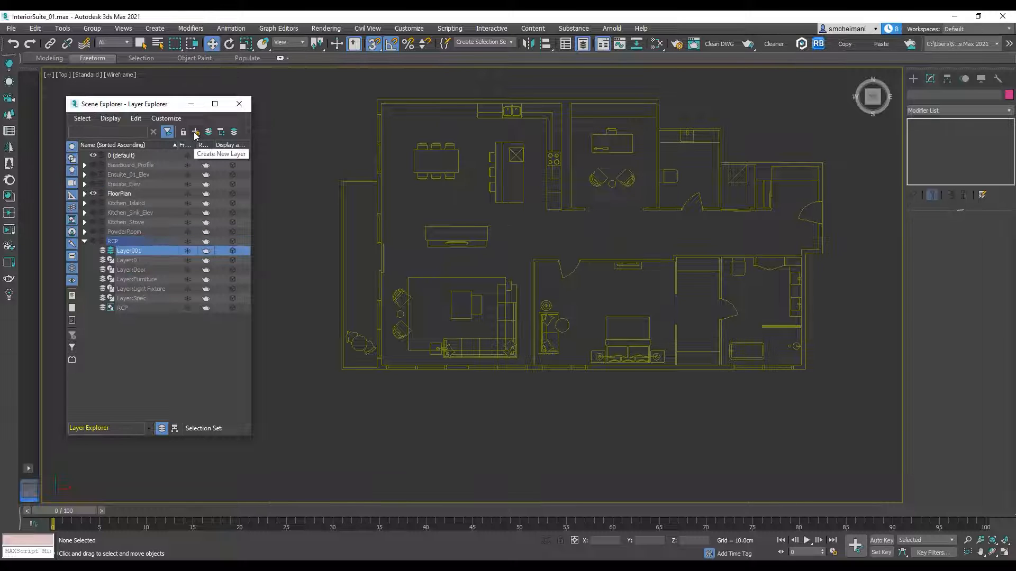
Step: Add the new sublayer of RCP to a new top-level layer and name that layer Wall
{"action": "right_click", "coordinate": [132, 252]}
{"action": "mouse_move", "coordinate": [172, 275]}
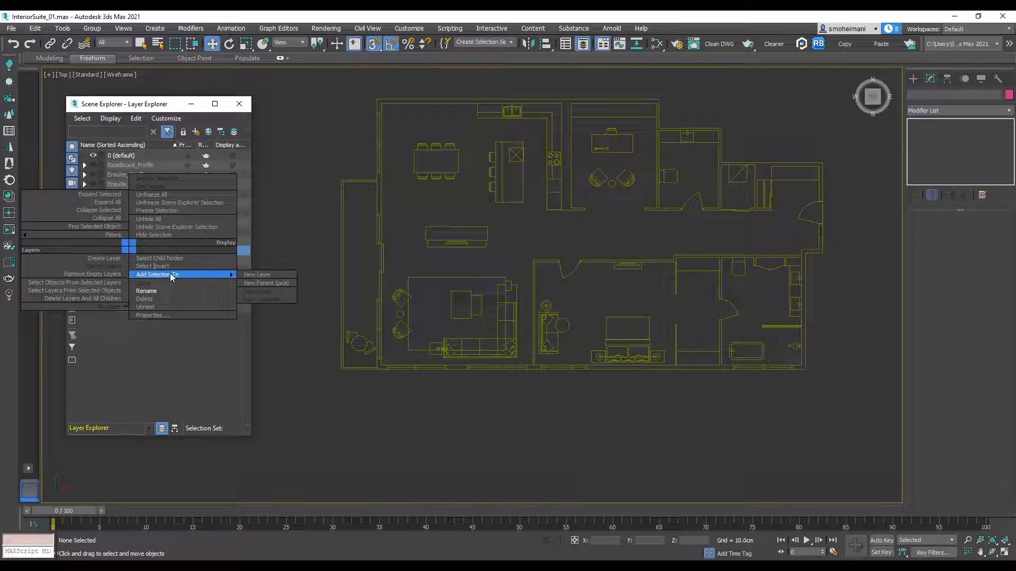
{"action": "left_click", "coordinate": [251, 275]}
{"action": "left_click", "coordinate": [117, 236]}
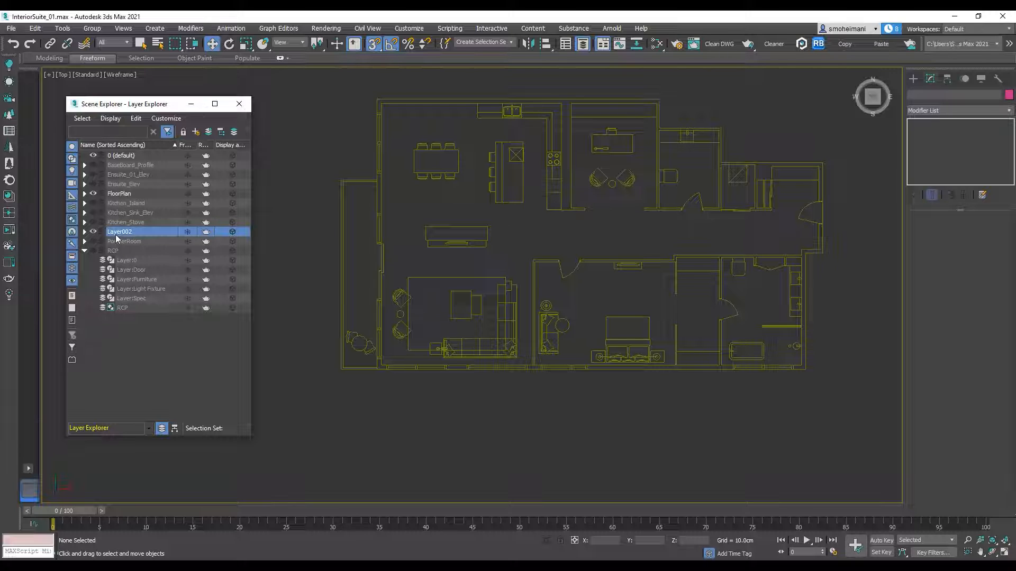
{"action": "right_click", "coordinate": [113, 231]}
{"action": "left_click", "coordinate": [131, 276]}
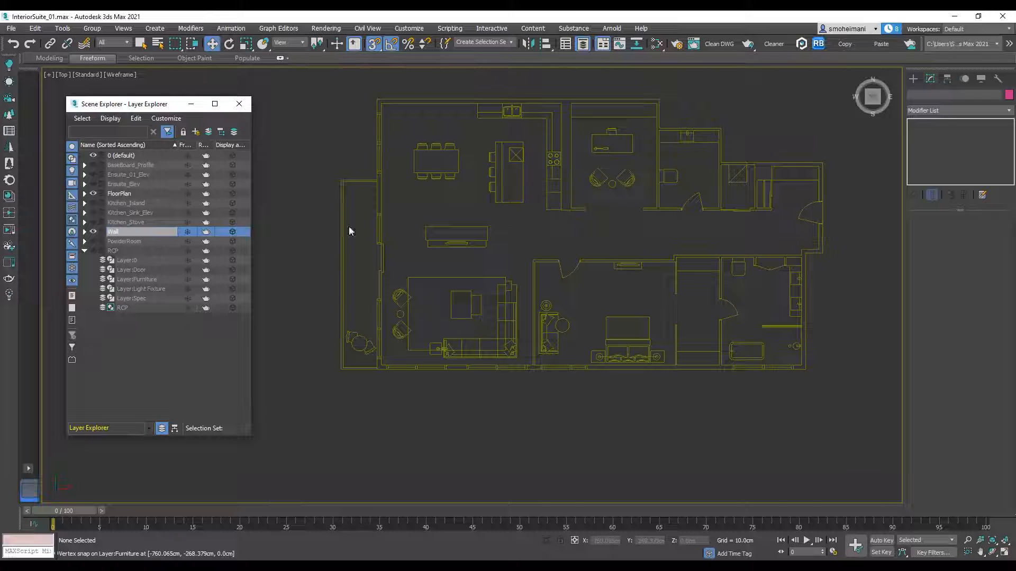
{"action": "left_click", "coordinate": [85, 251]}
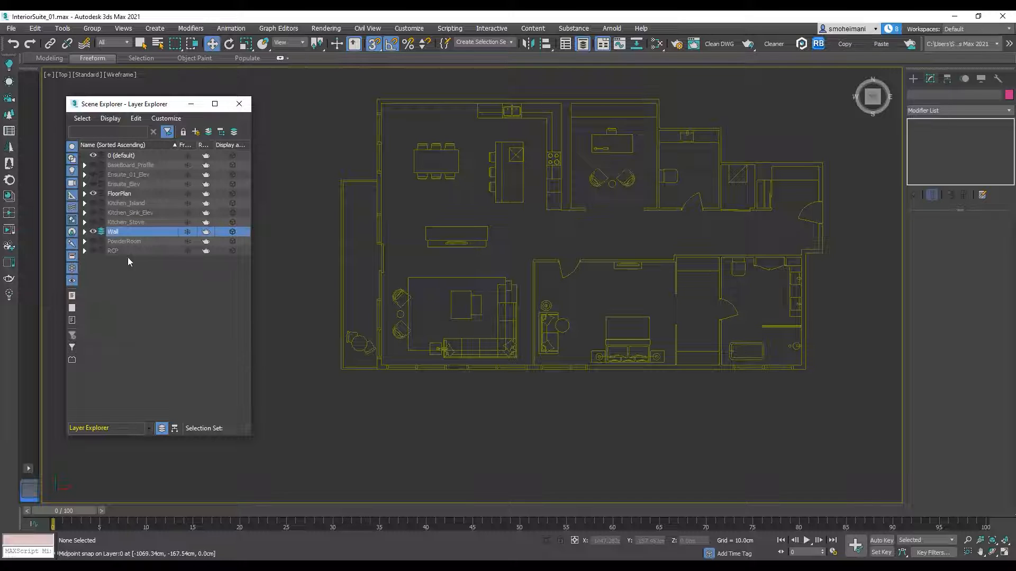
Step: Start a Line at the entrance door's upper jamb and trace the inner wall edges around the closets beside the entrance
{"action": "middle_click_drag", "start_coordinate": [621, 220], "coordinate": [571, 258]}
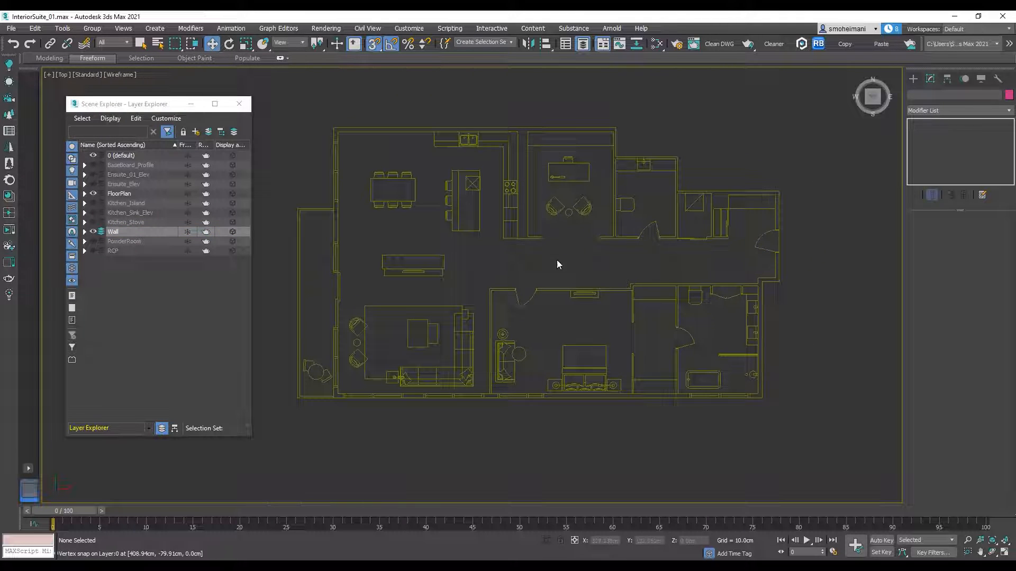
{"action": "left_click", "coordinate": [911, 81]}
{"action": "left_click", "coordinate": [924, 93]}
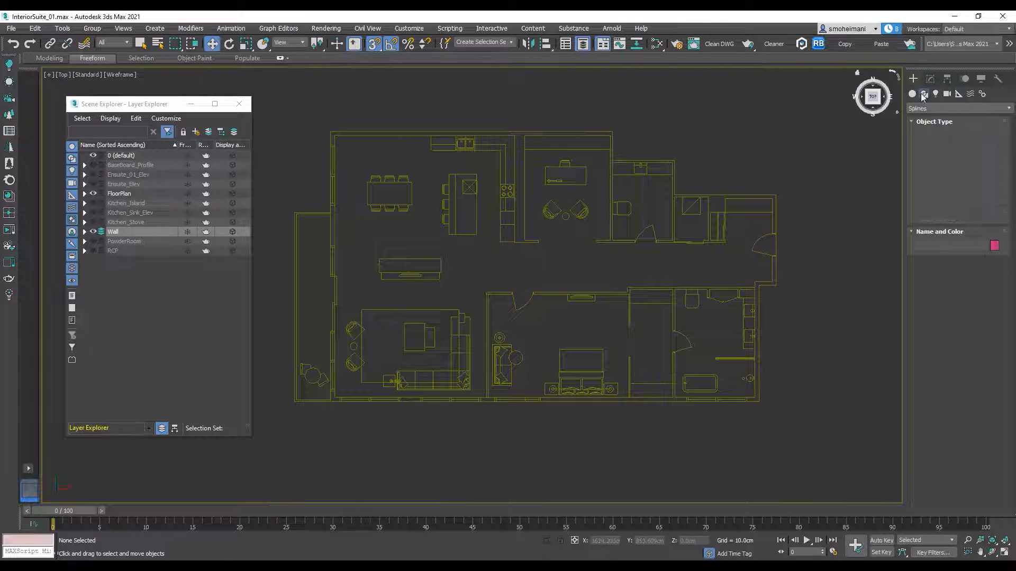
{"action": "left_click", "coordinate": [938, 153]}
{"action": "scroll", "coordinate": [777, 238], "scroll_direction": "up", "scroll_amount": 5}
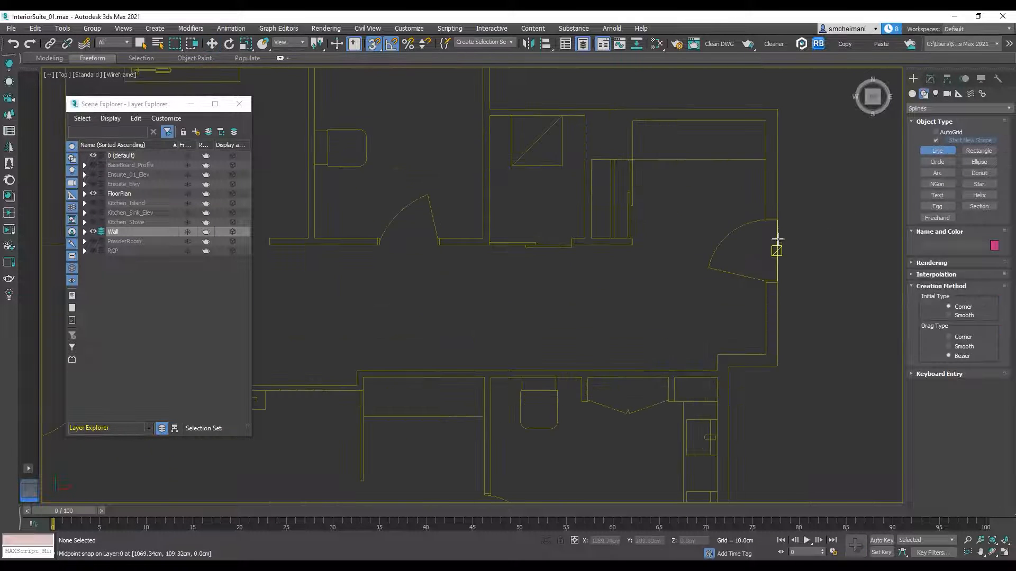
{"action": "middle_click_drag", "start_coordinate": [772, 216], "coordinate": [742, 265]}
{"action": "left_click", "coordinate": [744, 256]}
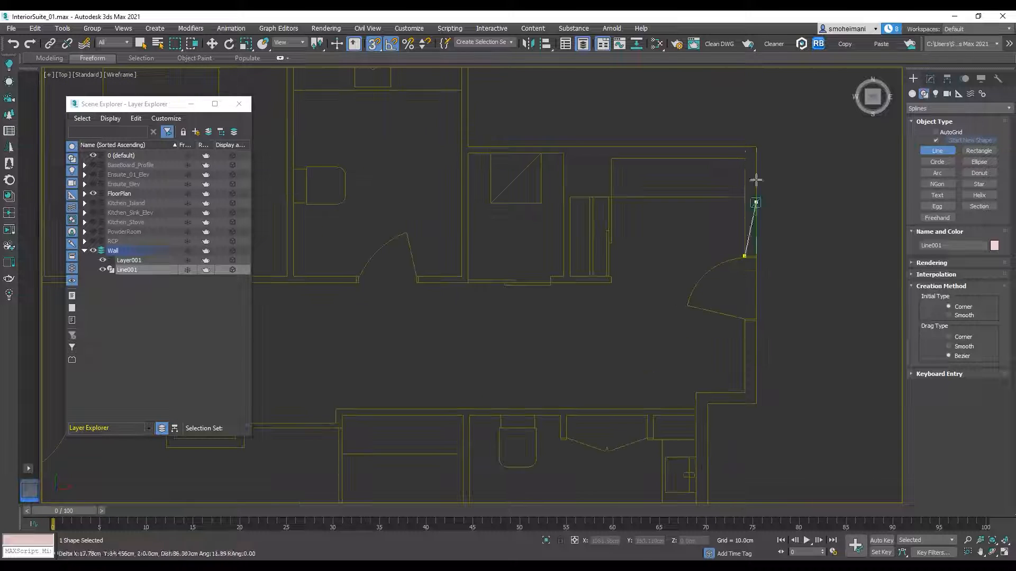
{"action": "scroll", "coordinate": [608, 184], "scroll_direction": "up", "scroll_amount": 3}
{"action": "left_click", "coordinate": [611, 197]}
{"action": "left_click", "coordinate": [493, 369]}
{"action": "left_click", "coordinate": [518, 370]}
{"action": "left_click", "coordinate": [519, 124]}
{"action": "left_click", "coordinate": [329, 124]}
{"action": "left_click", "coordinate": [328, 382]}
{"action": "scroll", "coordinate": [352, 341], "scroll_direction": "down", "scroll_amount": 3}
{"action": "scroll", "coordinate": [447, 338], "scroll_direction": "up", "scroll_amount": 4}
{"action": "left_click", "coordinate": [439, 348]}
{"action": "left_click", "coordinate": [440, 329]}
{"action": "left_click", "coordinate": [563, 329]}
{"action": "scroll", "coordinate": [552, 292], "scroll_direction": "down", "scroll_amount": 3}
{"action": "middle_click_drag", "start_coordinate": [544, 153], "coordinate": [621, 346]}
Step: Continue the wall line around the powder room's inner edges and its door opening
{"action": "left_click", "coordinate": [637, 192]}
{"action": "left_click", "coordinate": [403, 191]}
{"action": "middle_click_drag", "start_coordinate": [437, 415], "coordinate": [526, 198]}
{"action": "left_click", "coordinate": [492, 284]}
{"action": "left_click", "coordinate": [585, 276]}
{"action": "left_click", "coordinate": [587, 294]}
{"action": "left_click", "coordinate": [280, 294]}
{"action": "left_click", "coordinate": [279, 275]}
{"action": "left_click", "coordinate": [390, 276]}
{"action": "scroll", "coordinate": [404, 241], "scroll_direction": "down", "scroll_amount": 3}
{"action": "middle_click_drag", "start_coordinate": [412, 101], "coordinate": [687, 476]}
Step: Continue the wall line around the office and along the kitchen walls to the dining area's upper outer corner
{"action": "left_click", "coordinate": [672, 219]}
{"action": "left_click", "coordinate": [328, 220]}
{"action": "left_click", "coordinate": [487, 340]}
{"action": "left_click", "coordinate": [564, 340]}
{"action": "left_click", "coordinate": [565, 354]}
{"action": "left_click", "coordinate": [432, 354]}
{"action": "scroll", "coordinate": [433, 354], "scroll_direction": "down", "scroll_amount": 3}
{"action": "left_click", "coordinate": [621, 264]}
{"action": "left_click", "coordinate": [261, 263]}
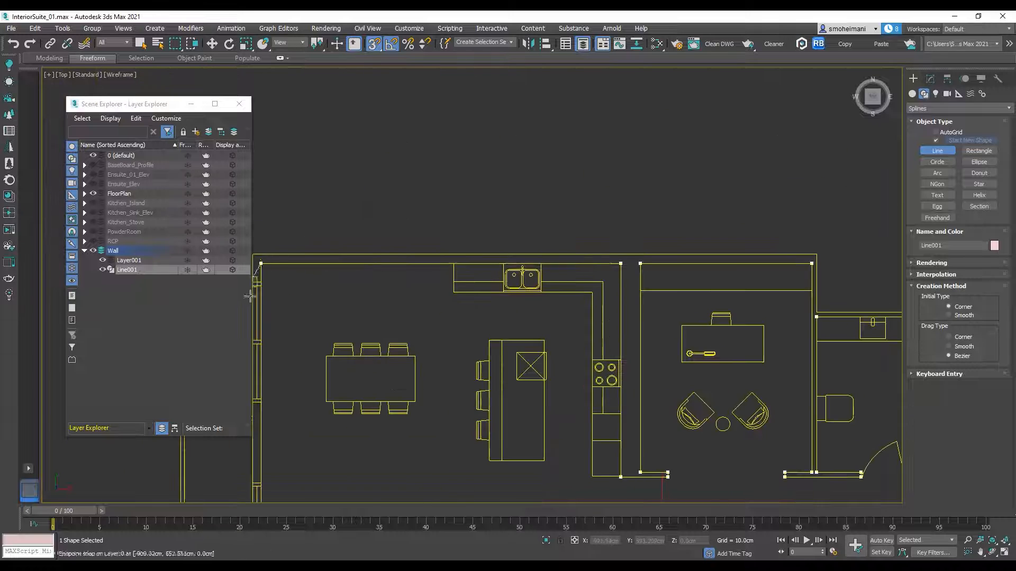
Step: Trace the dining-side window jamb and the exterior wall edges back to the entrance door's starting point, and close the spline
{"action": "scroll", "coordinate": [254, 281], "scroll_direction": "up", "scroll_amount": 3}
{"action": "middle_click_drag", "start_coordinate": [254, 281], "coordinate": [456, 255]}
{"action": "scroll", "coordinate": [499, 263], "scroll_direction": "up", "scroll_amount": 4}
{"action": "left_click", "coordinate": [406, 253]}
{"action": "left_click", "coordinate": [311, 251]}
{"action": "scroll", "coordinate": [358, 233], "scroll_direction": "down", "scroll_amount": 4}
{"action": "left_click", "coordinate": [346, 157]}
{"action": "scroll", "coordinate": [467, 188], "scroll_direction": "down", "scroll_amount": 4}
{"action": "middle_click_drag", "start_coordinate": [740, 174], "coordinate": [467, 159]}
{"action": "left_click", "coordinate": [553, 125]}
{"action": "left_click", "coordinate": [554, 241]}
{"action": "left_click", "coordinate": [802, 240]}
{"action": "middle_click_drag", "start_coordinate": [805, 238], "coordinate": [482, 179]}
{"action": "left_click", "coordinate": [481, 278]}
{"action": "key", "text": "BackSpace"}
{"action": "left_click", "coordinate": [481, 279]}
{"action": "left_click", "coordinate": [769, 279]}
{"action": "scroll", "coordinate": [777, 401], "scroll_direction": "up", "scroll_amount": 4}
{"action": "left_click", "coordinate": [738, 348]}
{"action": "left_click", "coordinate": [693, 348]}
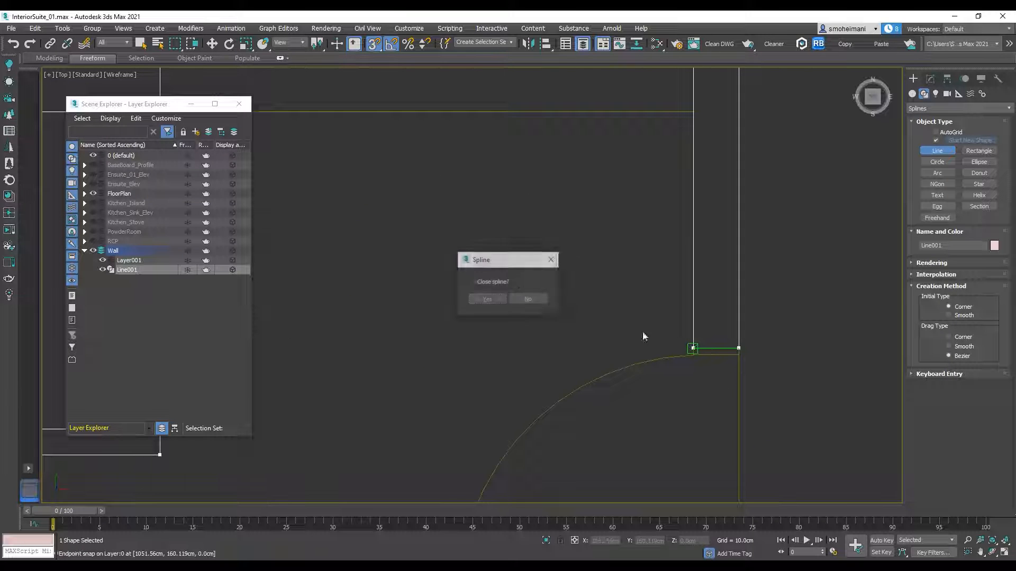
{"action": "left_click", "coordinate": [502, 301]}
Step: Use Create Line within the same wall shape to trace the remaining bedroom, ensuite and window-side wall sections, and leave sub-object editing
{"action": "left_click", "coordinate": [930, 78]}
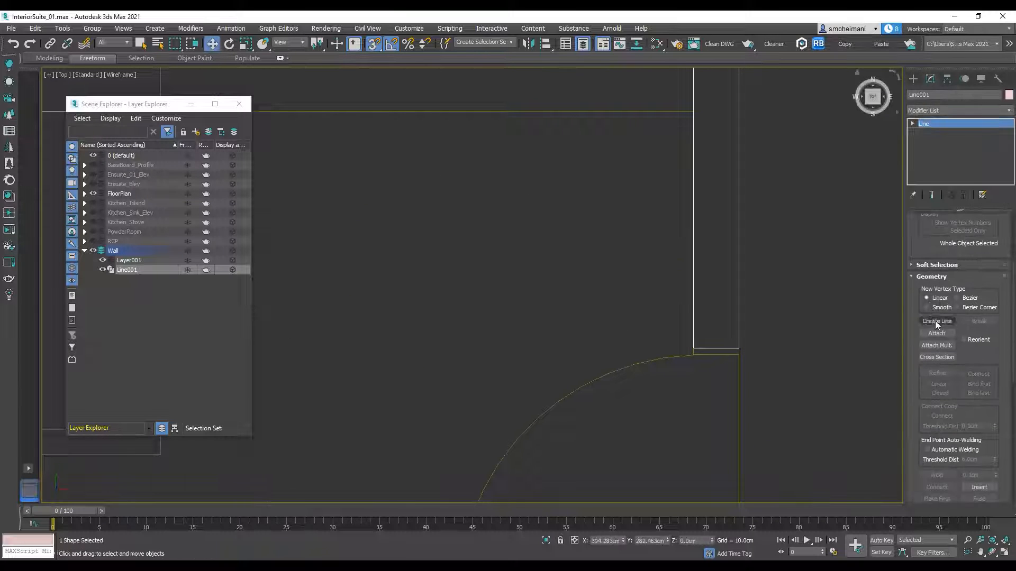
{"action": "left_click", "coordinate": [936, 323]}
{"action": "scroll", "coordinate": [703, 180], "scroll_direction": "down", "scroll_amount": 5}
{"action": "left_click", "coordinate": [691, 157]}
{"action": "left_click", "coordinate": [648, 156]}
{"action": "middle_click_drag", "start_coordinate": [658, 335], "coordinate": [701, 95]}
{"action": "left_click", "coordinate": [691, 201]}
{"action": "left_click", "coordinate": [499, 202]}
{"action": "left_click", "coordinate": [499, 293]}
{"action": "left_click", "coordinate": [393, 248]}
{"action": "left_click", "coordinate": [394, 269]}
{"action": "scroll", "coordinate": [393, 269], "scroll_direction": "down", "scroll_amount": 5}
{"action": "scroll", "coordinate": [397, 283], "scroll_direction": "up", "scroll_amount": 8}
{"action": "left_click", "coordinate": [390, 282]}
{"action": "left_click", "coordinate": [391, 300]}
{"action": "left_click", "coordinate": [586, 224]}
{"action": "left_click", "coordinate": [588, 174]}
{"action": "left_click", "coordinate": [546, 207]}
{"action": "left_click", "coordinate": [542, 370]}
{"action": "left_click", "coordinate": [569, 370]}
{"action": "left_click", "coordinate": [577, 170]}
{"action": "left_click", "coordinate": [704, 170]}
{"action": "left_click", "coordinate": [701, 265]}
{"action": "left_click", "coordinate": [737, 264]}
{"action": "left_click", "coordinate": [740, 148]}
{"action": "scroll", "coordinate": [753, 146], "scroll_direction": "up", "scroll_amount": 3}
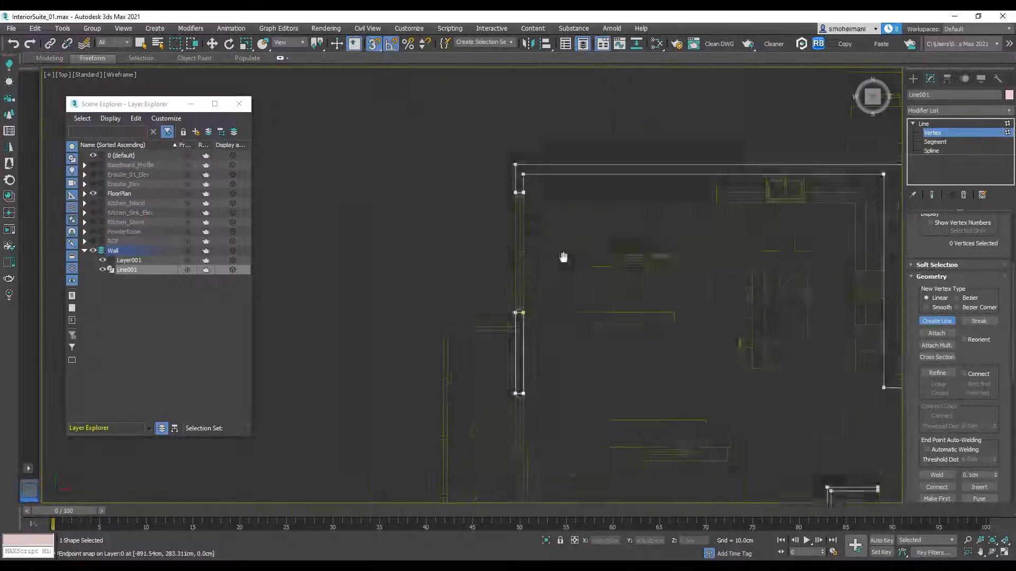
{"action": "scroll", "coordinate": [519, 186], "scroll_direction": "down", "scroll_amount": 10}
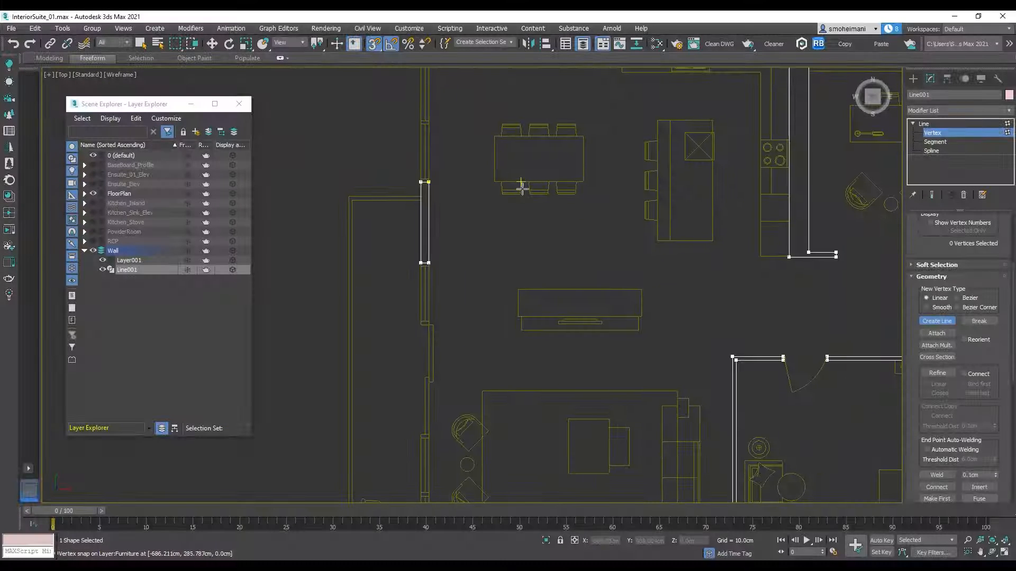
{"action": "left_click", "coordinate": [936, 124]}
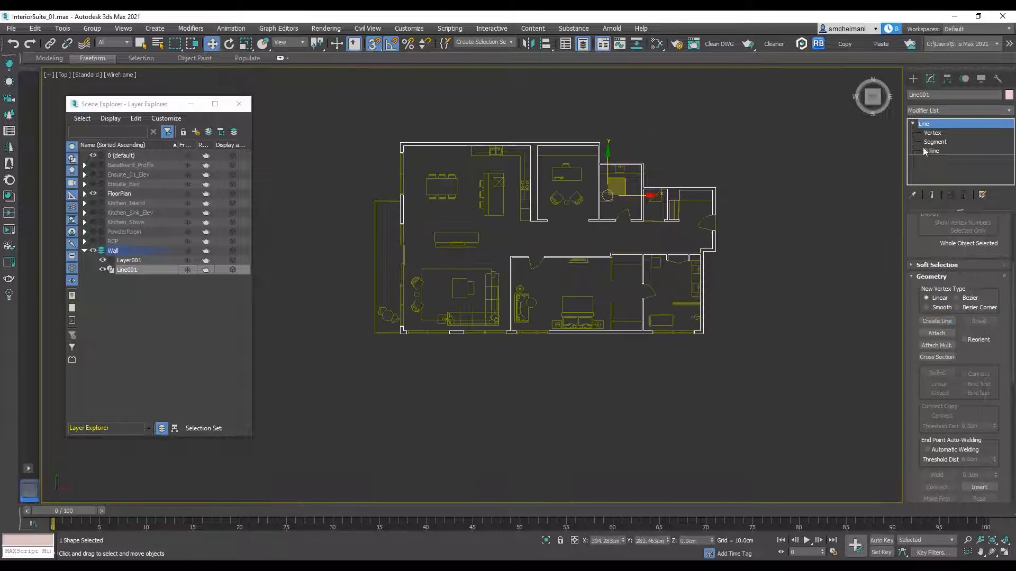
Step: Apply an Extrude modifier to the traced wall outline
{"action": "left_click", "coordinate": [1010, 112]}
{"action": "key", "text": "e"}
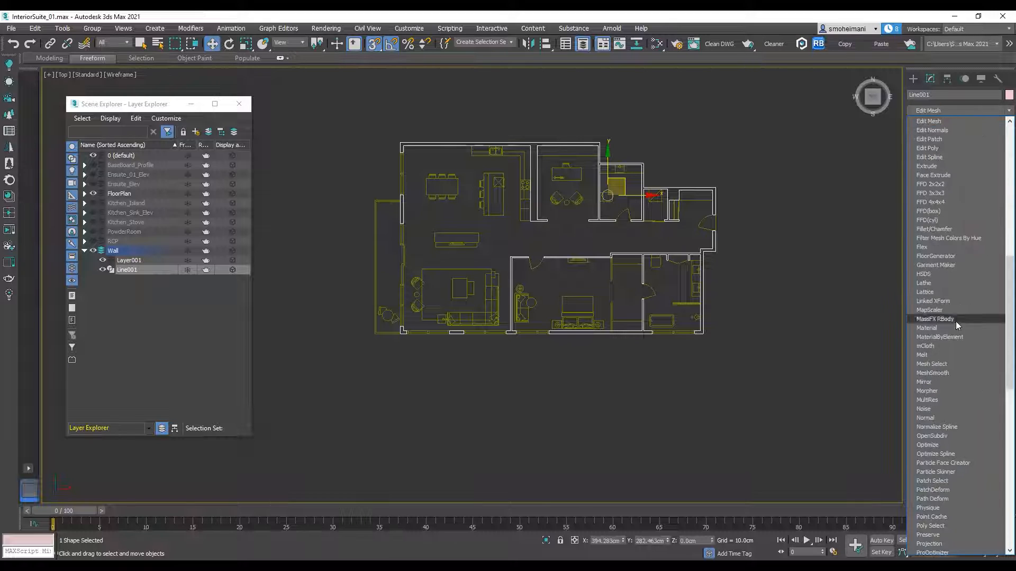
{"action": "left_click", "coordinate": [935, 166]}
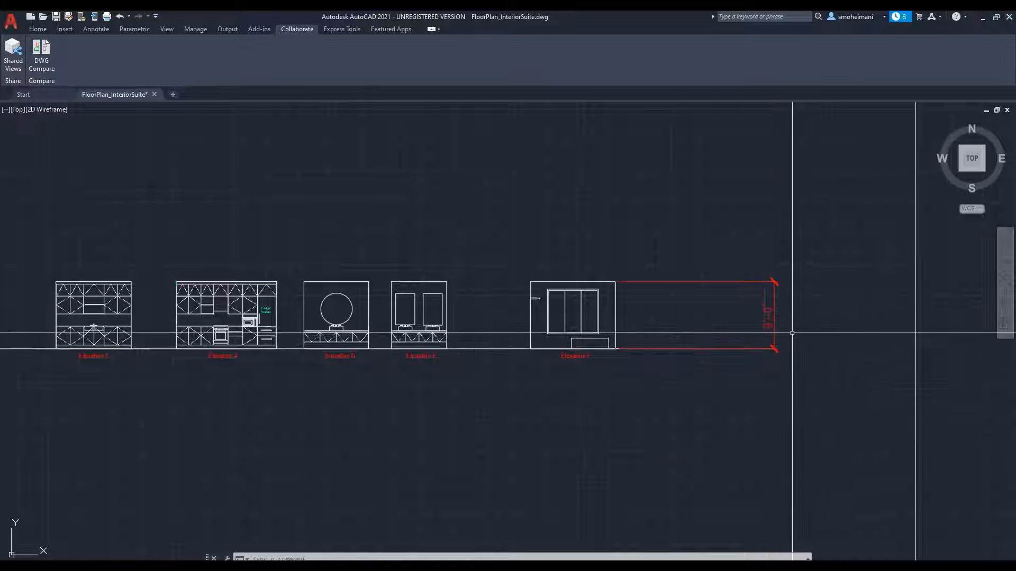
Step: Switch to AutoCAD to check the wall height dimension beside Elevation F, and return to 3ds Max
{"action": "scroll", "coordinate": [793, 339], "scroll_direction": "up", "scroll_amount": 4}
{"action": "left_click", "coordinate": [733, 230]}
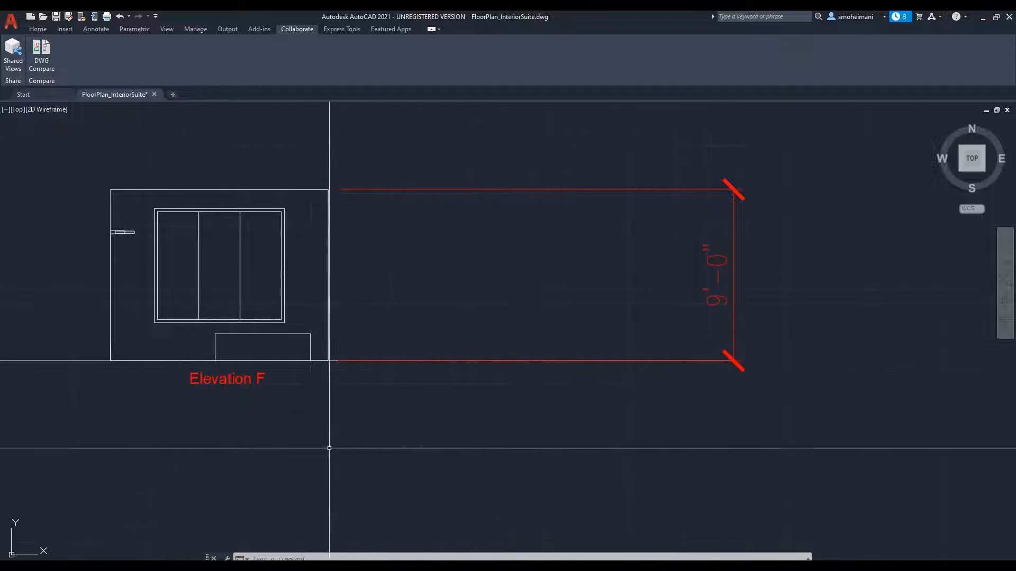
{"action": "left_click", "coordinate": [983, 18]}
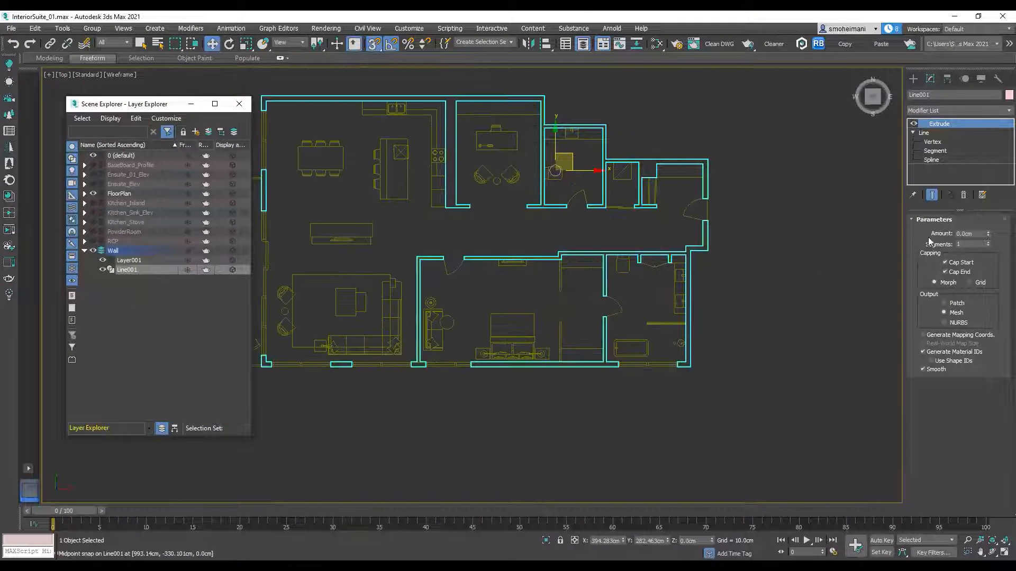
Step: Set the wall extrusion amount to 9' (274.32 cm) and display the model shaded with edged faces
{"action": "double_click", "coordinate": [979, 233]}
{"action": "type", "text": "9"}
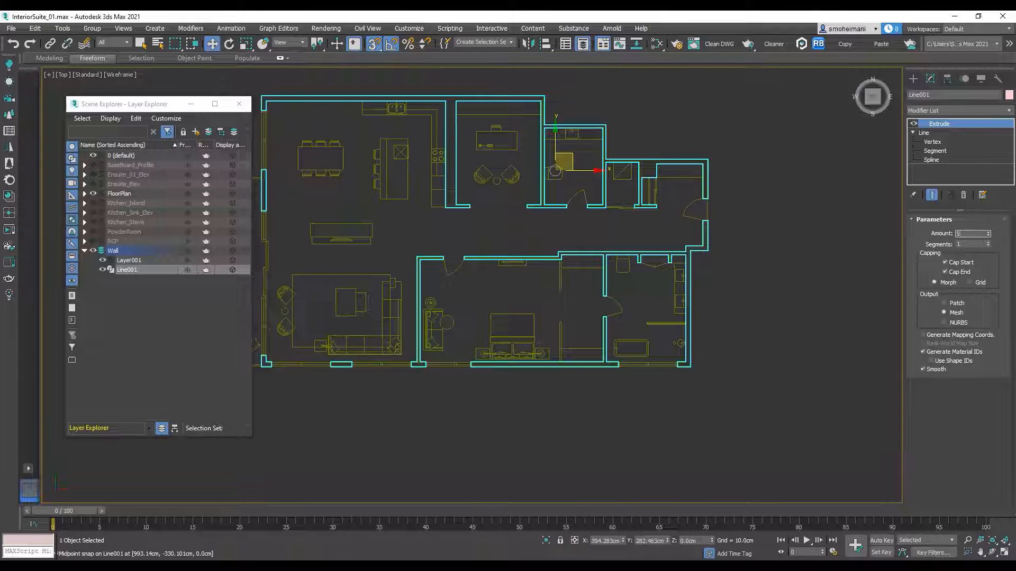
{"action": "key", "text": "Return"}
{"action": "middle_click_drag", "start_coordinate": [555, 275], "coordinate": [657, 307], "text": "alt"}
{"action": "scroll", "coordinate": [656, 306], "scroll_direction": "up", "scroll_amount": 4}
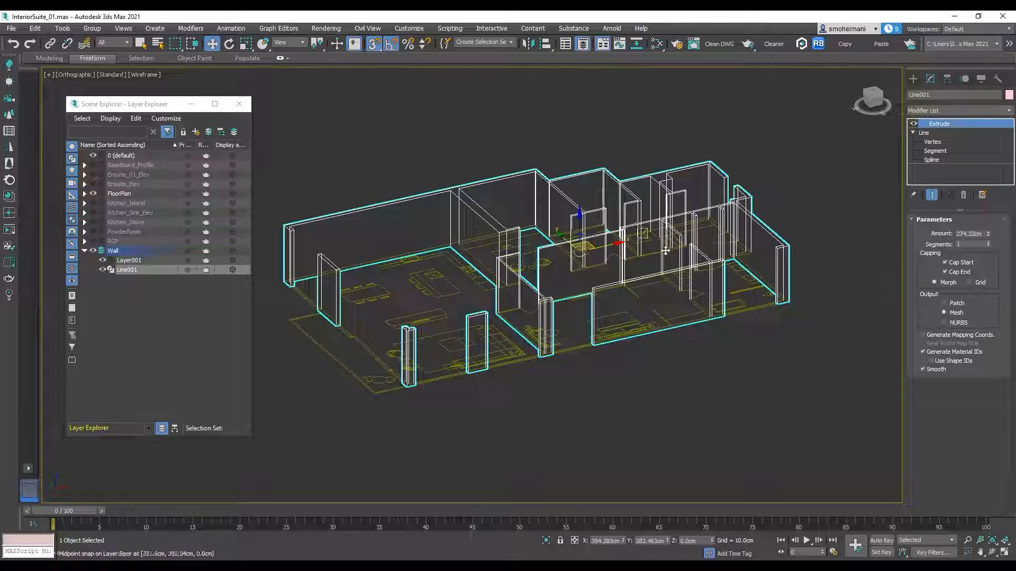
{"action": "key", "text": "F3"}
{"action": "key", "text": "F4"}
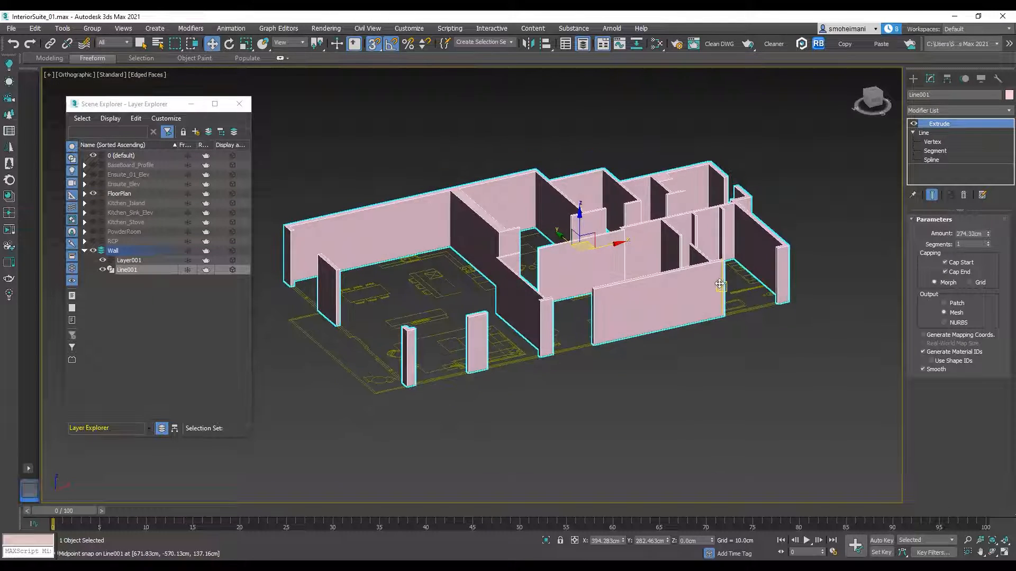
Step: In the Front view, create a box about 207 cm wide and 232 cm long from the walls' lower outer corner
{"action": "scroll", "coordinate": [679, 292], "scroll_direction": "up", "scroll_amount": 3}
{"action": "mouse_move", "coordinate": [714, 288]}
{"action": "middle_mouse_down", "text": "alt"}
{"action": "mouse_move", "coordinate": [719, 299]}
{"action": "mouse_move", "coordinate": [717, 290]}
{"action": "middle_mouse_up", "text": "alt"}
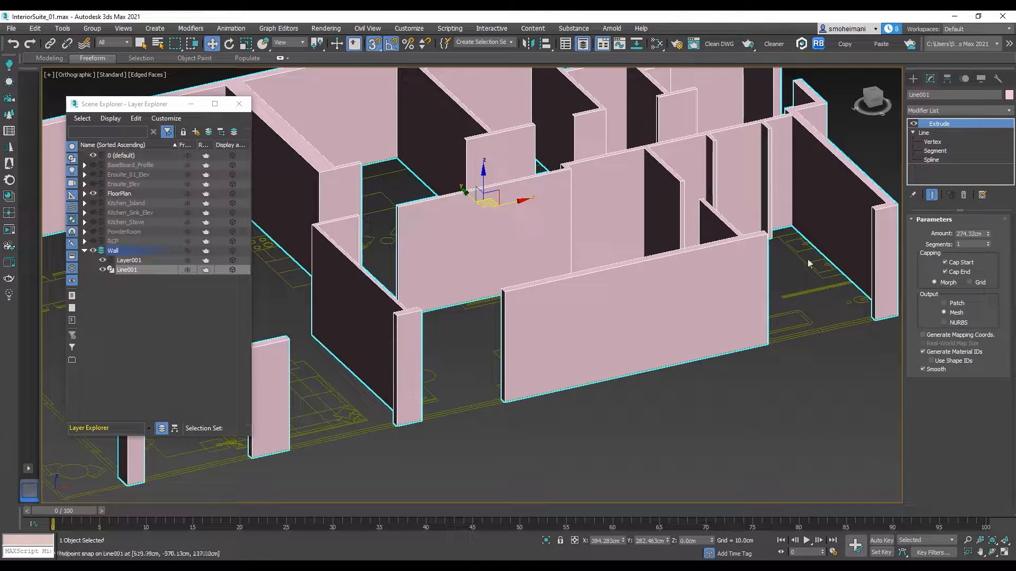
{"action": "middle_click_drag", "start_coordinate": [739, 250], "coordinate": [683, 271]}
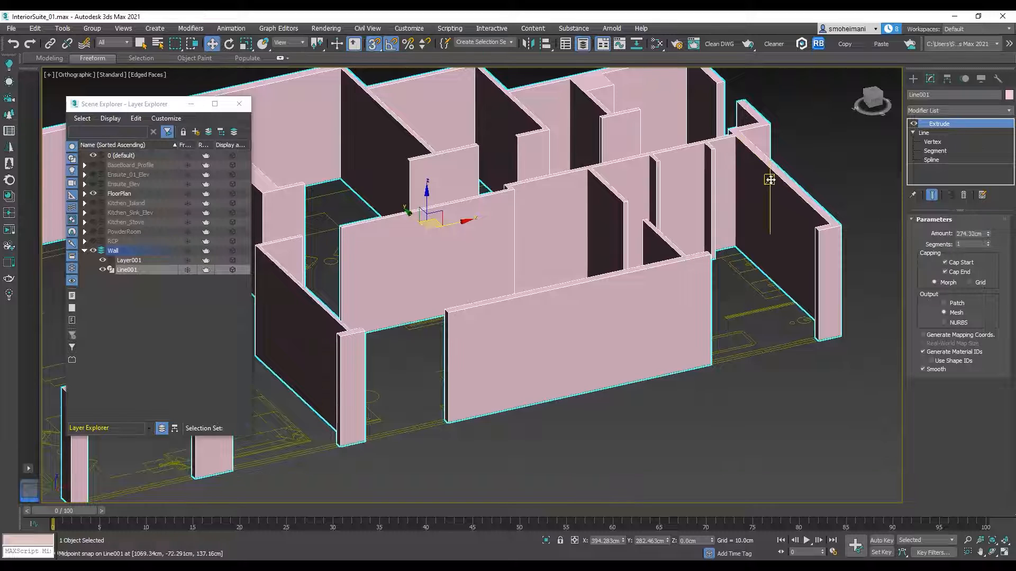
{"action": "scroll", "coordinate": [770, 180], "scroll_direction": "down", "scroll_amount": 4}
{"action": "left_click", "coordinate": [875, 96]}
{"action": "left_click", "coordinate": [875, 102]}
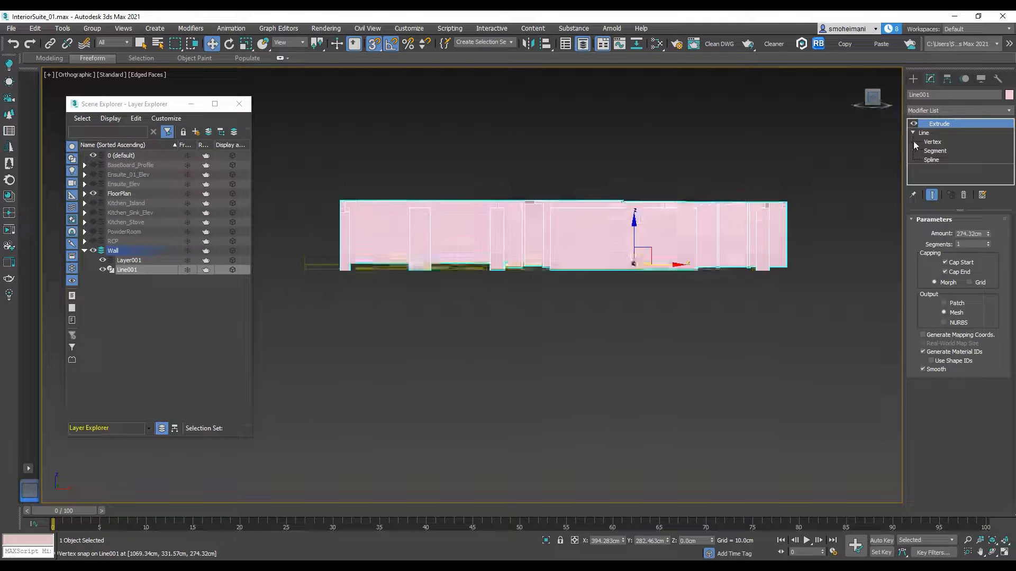
{"action": "left_click", "coordinate": [913, 78]}
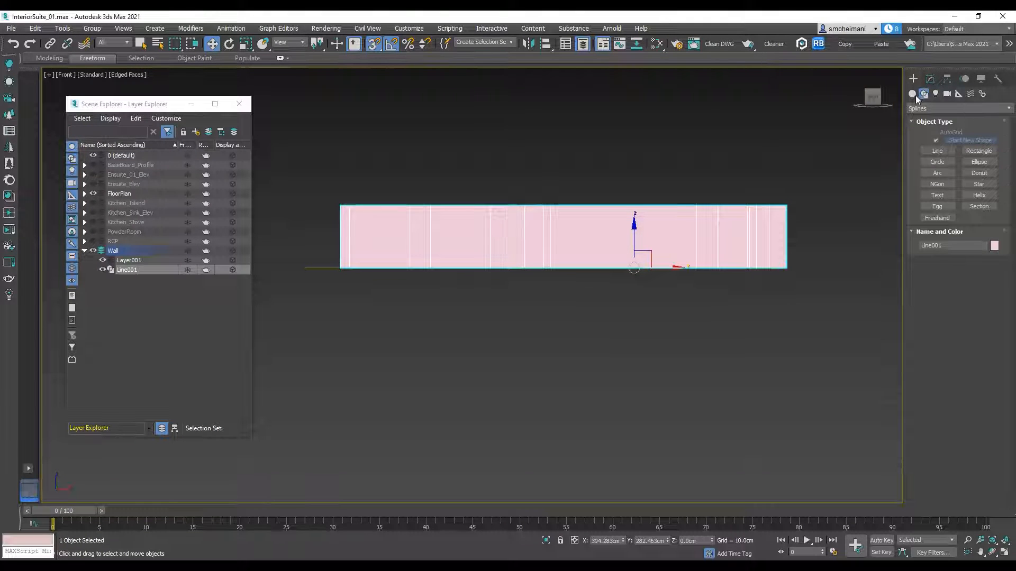
{"action": "left_click", "coordinate": [913, 94]}
{"action": "left_click", "coordinate": [936, 143]}
{"action": "scroll", "coordinate": [601, 280], "scroll_direction": "up", "scroll_amount": 4}
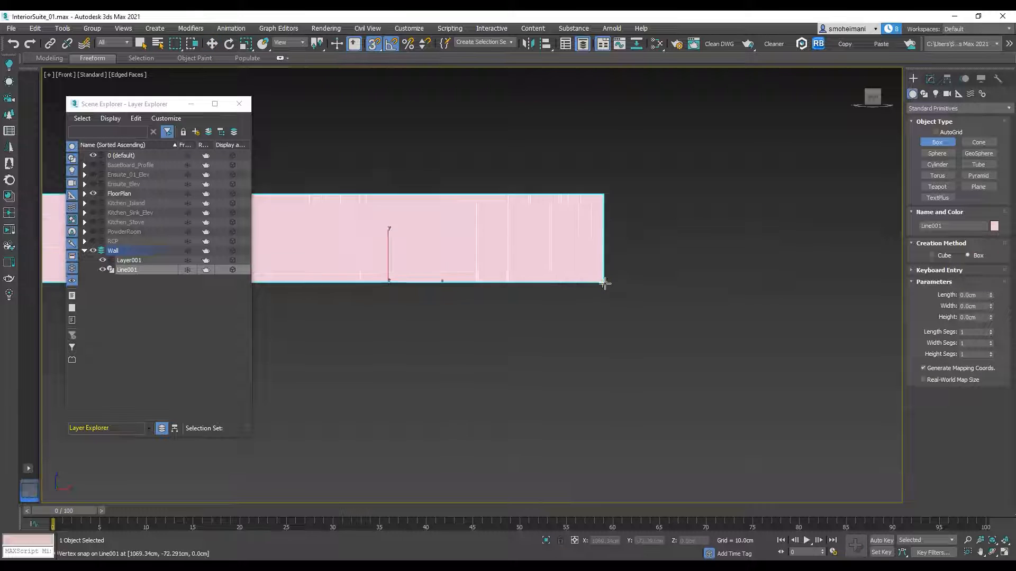
{"action": "left_click_drag", "start_coordinate": [602, 280], "coordinate": [733, 132]}
{"action": "left_click", "coordinate": [694, 182]}
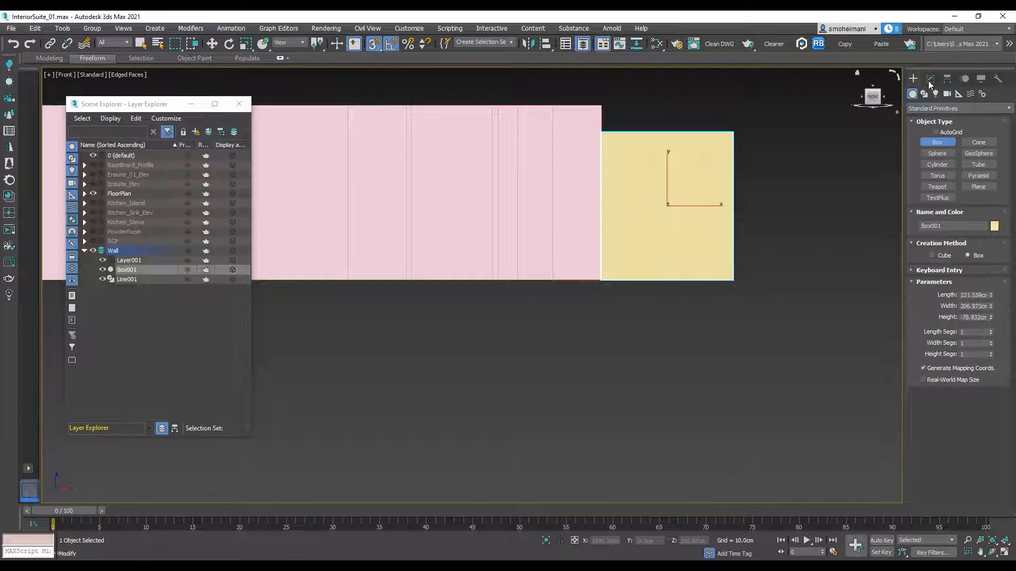
Step: Set the box's length to 213.36 cm and snap its lower corner down to the base of the walls
{"action": "left_click", "coordinate": [930, 79]}
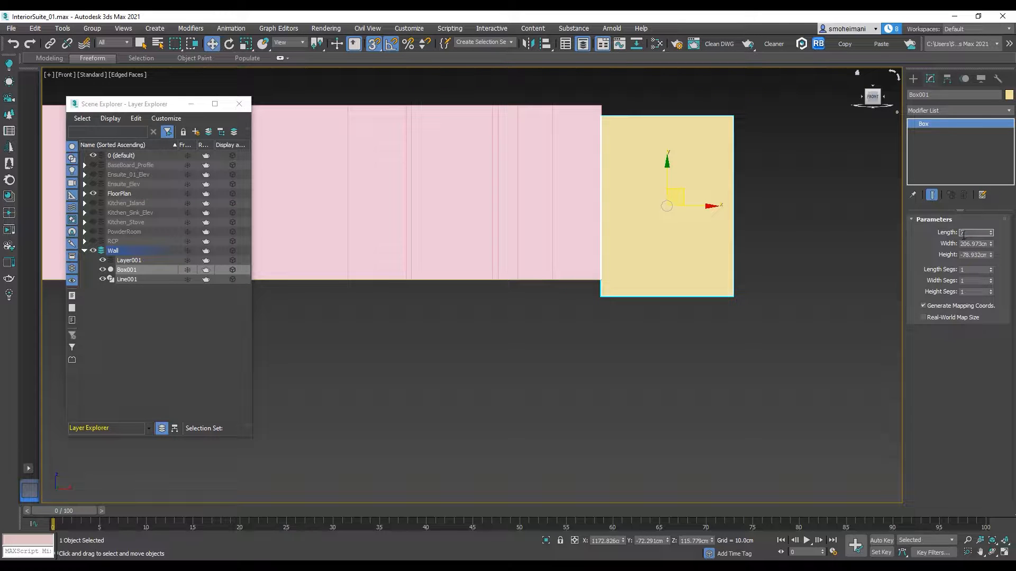
{"action": "key", "text": "Return"}
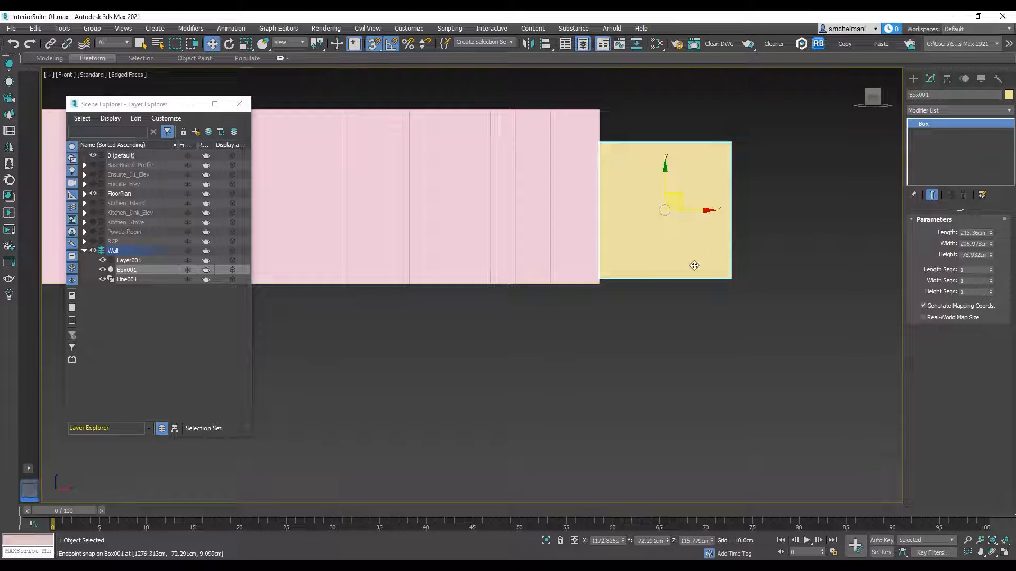
{"action": "scroll", "coordinate": [687, 233], "scroll_direction": "up", "scroll_amount": 3}
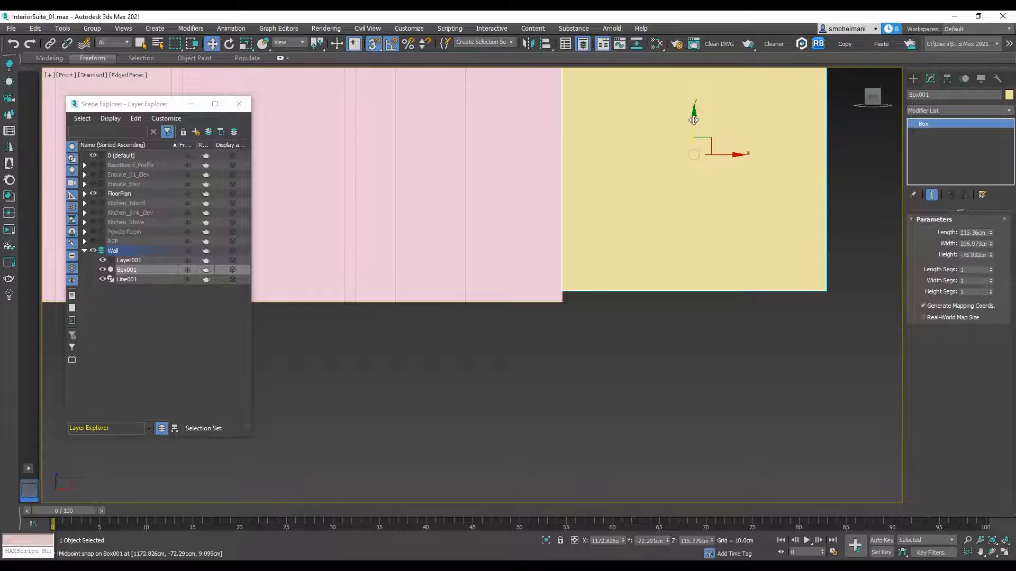
{"action": "left_click_drag", "start_coordinate": [562, 291], "coordinate": [563, 303]}
{"action": "scroll", "coordinate": [632, 273], "scroll_direction": "down", "scroll_amount": 3}
Step: Add an Edit Poly modifier to the extruded walls and enter its Edge sub-object level
{"action": "left_click", "coordinate": [630, 181]}
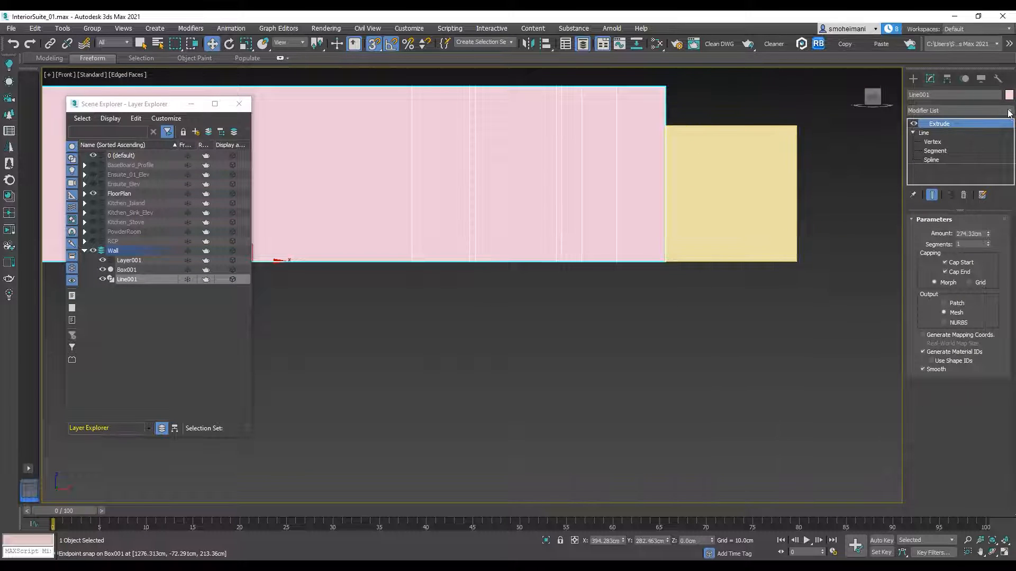
{"action": "left_click", "coordinate": [1009, 111]}
{"action": "key", "text": "e"}
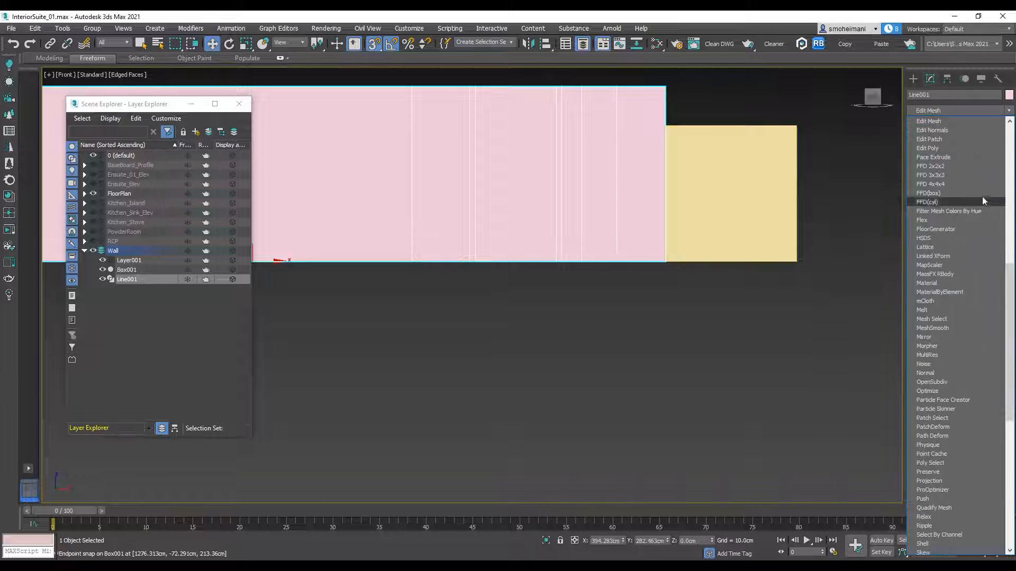
{"action": "left_click", "coordinate": [940, 148]}
{"action": "left_click", "coordinate": [923, 133]}
{"action": "left_click", "coordinate": [940, 152]}
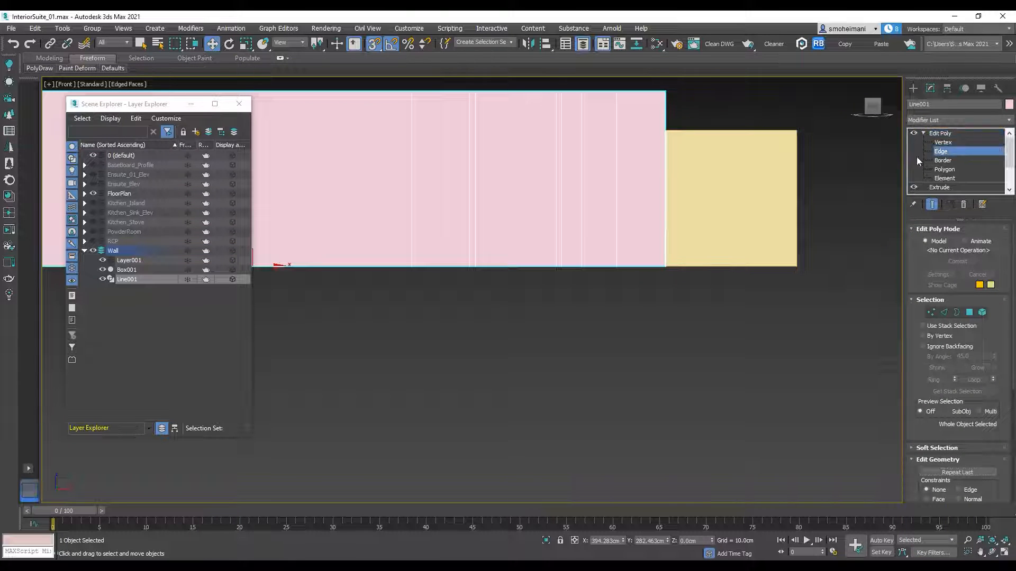
Step: Select the walls' vertical edges and connect them with a horizontal edge loop
{"action": "scroll", "coordinate": [742, 201], "scroll_direction": "down", "scroll_amount": 3}
{"action": "middle_click_drag", "start_coordinate": [741, 201], "coordinate": [812, 189]}
{"action": "scroll", "coordinate": [826, 185], "scroll_direction": "down", "scroll_amount": 3}
{"action": "left_click_drag", "start_coordinate": [485, 194], "coordinate": [487, 195]}
{"action": "left_click_drag", "start_coordinate": [966, 431], "coordinate": [975, 197]}
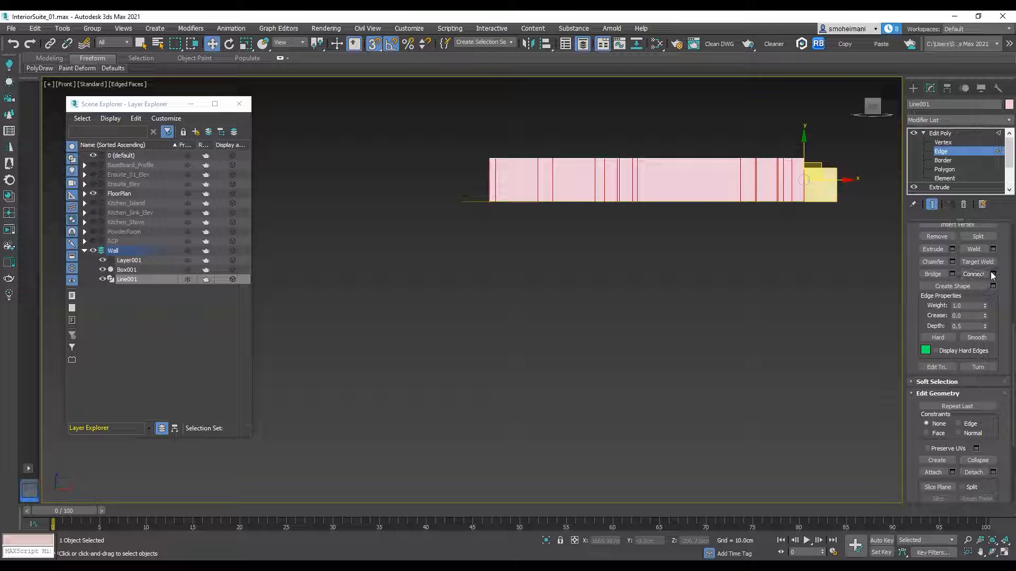
{"action": "left_click", "coordinate": [973, 274]}
Step: Snap the new horizontal edge loop to the top of the guide box at 213.36 cm
{"action": "scroll", "coordinate": [813, 168], "scroll_direction": "up", "scroll_amount": 3}
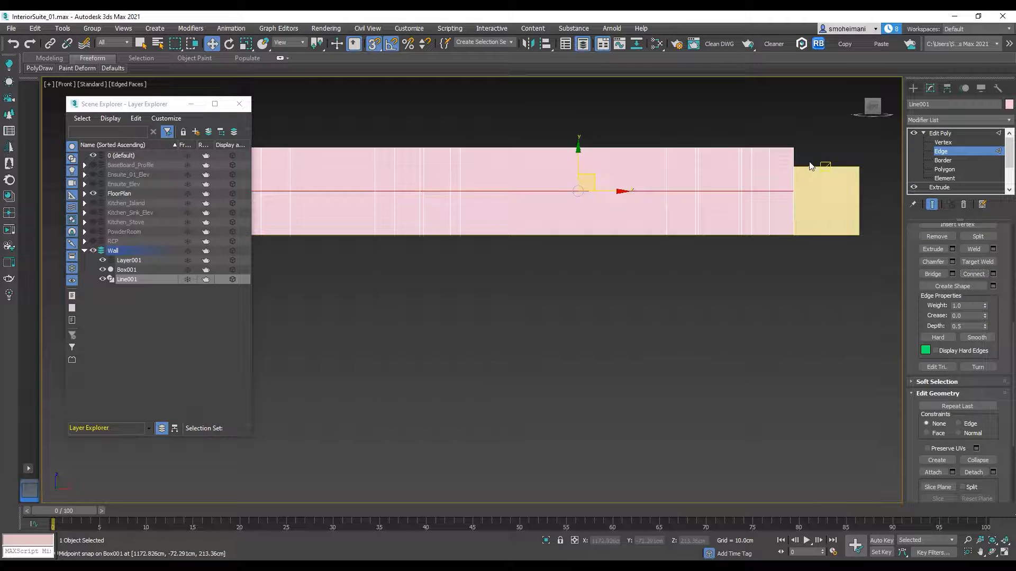
{"action": "middle_click_drag", "start_coordinate": [563, 155], "coordinate": [426, 208]}
{"action": "left_click_drag", "start_coordinate": [428, 212], "coordinate": [716, 217]}
{"action": "scroll", "coordinate": [713, 221], "scroll_direction": "down", "scroll_amount": 3}
{"action": "middle_click_drag", "start_coordinate": [691, 229], "coordinate": [723, 316], "text": "alt"}
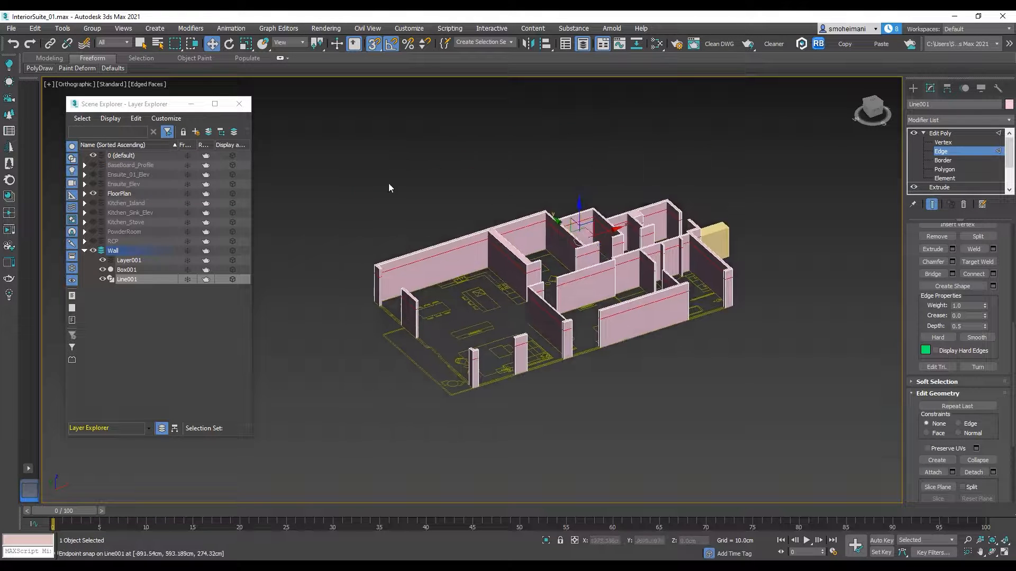
Step: At Polygon level, bridge the facing upper wall-end polygons above the door opening beside the guide box
{"action": "left_click", "coordinate": [943, 169]}
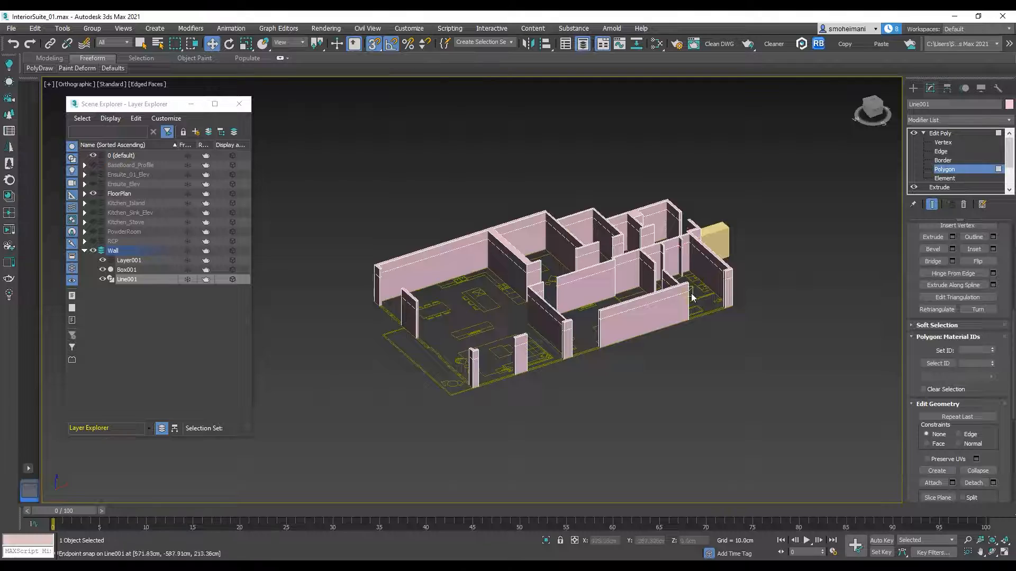
{"action": "scroll", "coordinate": [727, 189], "scroll_direction": "up", "scroll_amount": 5}
{"action": "scroll", "coordinate": [726, 189], "scroll_direction": "down", "scroll_amount": 3}
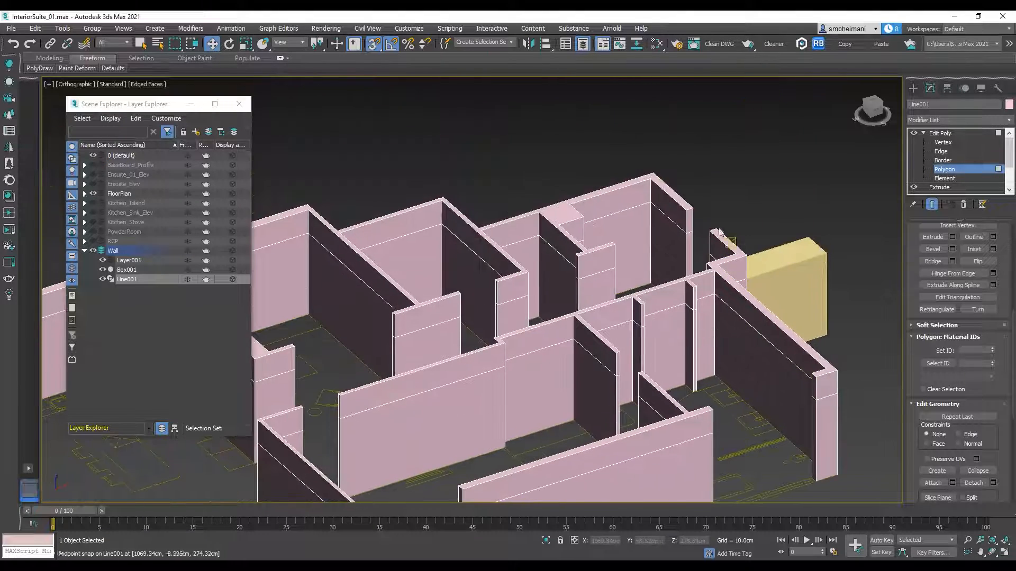
{"action": "scroll", "coordinate": [667, 204], "scroll_direction": "up", "scroll_amount": 5}
{"action": "left_click", "coordinate": [665, 206]}
{"action": "scroll", "coordinate": [665, 206], "scroll_direction": "down", "scroll_amount": 4}
{"action": "middle_click_drag", "start_coordinate": [656, 222], "coordinate": [548, 231], "text": "alt"}
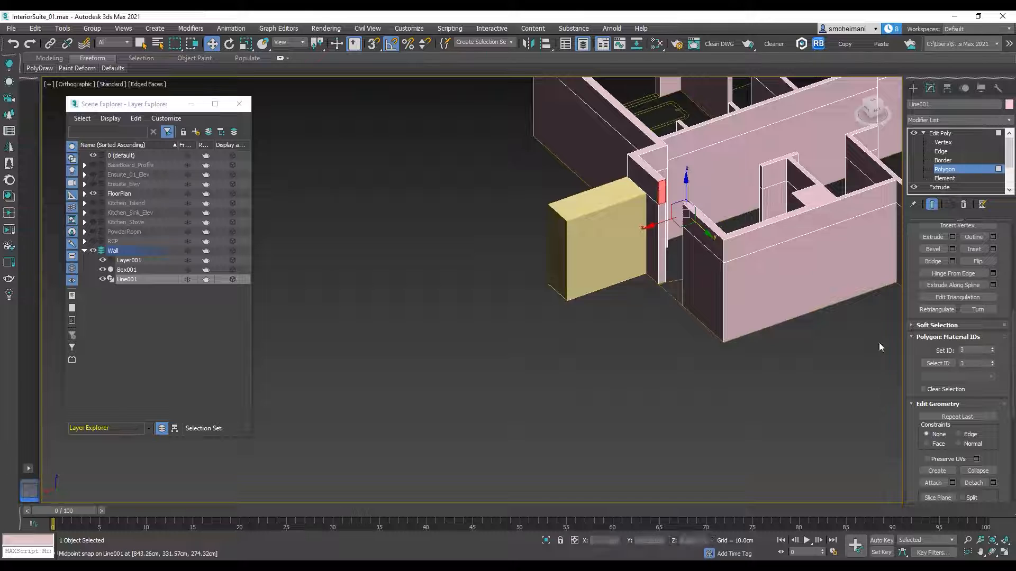
{"action": "left_click", "coordinate": [929, 265]}
Step: Bridge the facing upper polygons above the door opening next to the square column
{"action": "middle_click_drag", "start_coordinate": [737, 207], "coordinate": [783, 270]}
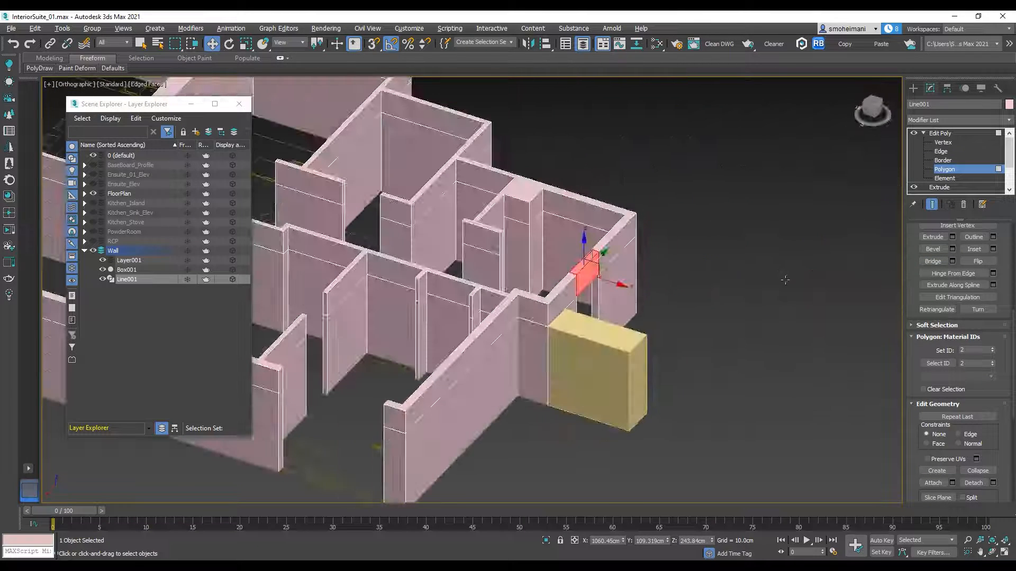
{"action": "left_click", "coordinate": [514, 207]}
{"action": "middle_click_drag", "start_coordinate": [519, 206], "coordinate": [461, 201], "text": "alt"}
{"action": "left_click", "coordinate": [498, 183], "text": "ctrl"}
{"action": "left_click", "coordinate": [940, 264]}
Step: Bridge the facing upper wall-end polygons across the remaining interior door openings
{"action": "middle_click_drag", "start_coordinate": [725, 209], "coordinate": [789, 197], "text": "alt"}
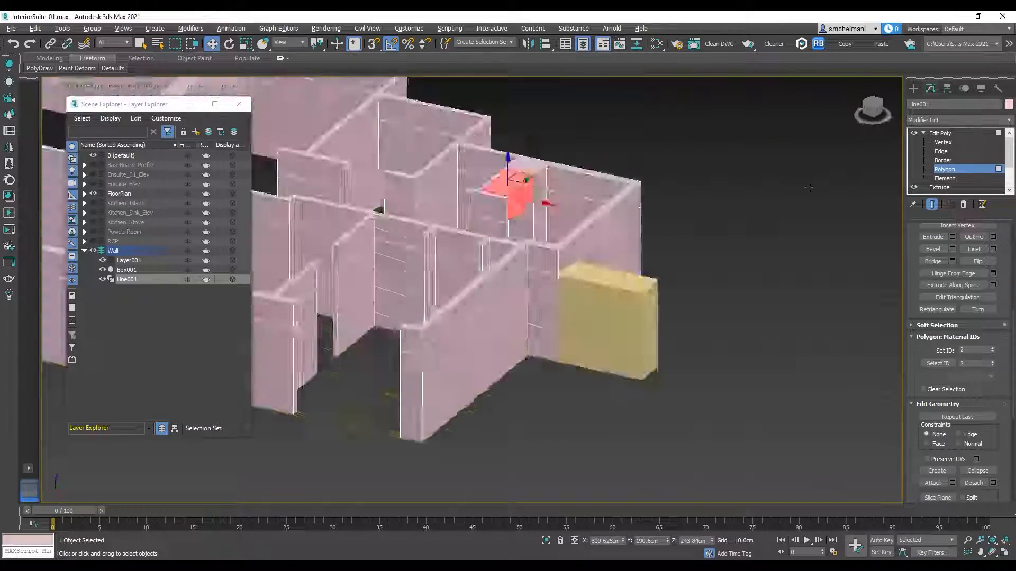
{"action": "middle_click_drag", "start_coordinate": [476, 211], "coordinate": [788, 270]}
{"action": "scroll", "coordinate": [545, 248], "scroll_direction": "up", "scroll_amount": 4}
{"action": "left_click", "coordinate": [545, 249]}
{"action": "middle_click_drag", "start_coordinate": [546, 246], "coordinate": [587, 222], "text": "alt"}
{"action": "left_click", "coordinate": [582, 209], "text": "ctrl"}
{"action": "left_click", "coordinate": [933, 262]}
{"action": "scroll", "coordinate": [474, 319], "scroll_direction": "down", "scroll_amount": 3}
{"action": "middle_click_drag", "start_coordinate": [474, 320], "coordinate": [714, 280], "text": "alt"}
{"action": "scroll", "coordinate": [492, 279], "scroll_direction": "up", "scroll_amount": 3}
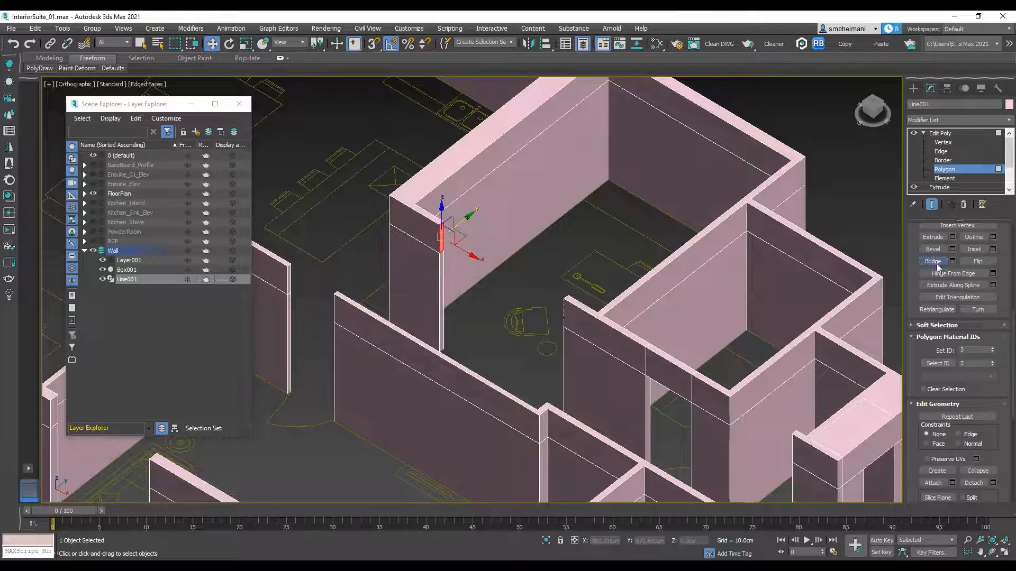
{"action": "scroll", "coordinate": [441, 242], "scroll_direction": "down", "scroll_amount": 5}
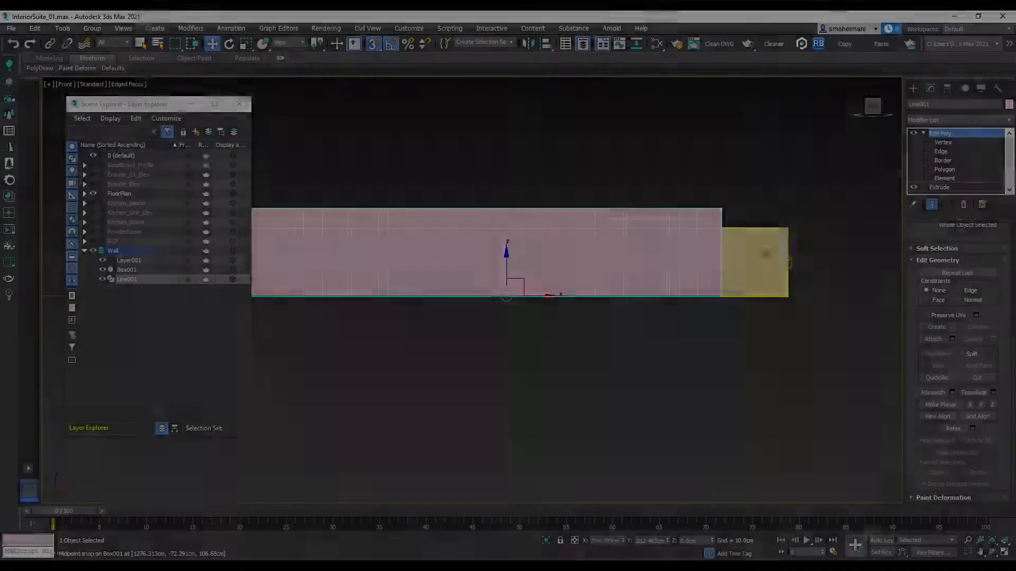
Step: Select the guide box in the Front view, and switch to AutoCAD to view Elevation F
{"action": "left_click", "coordinate": [766, 255]}
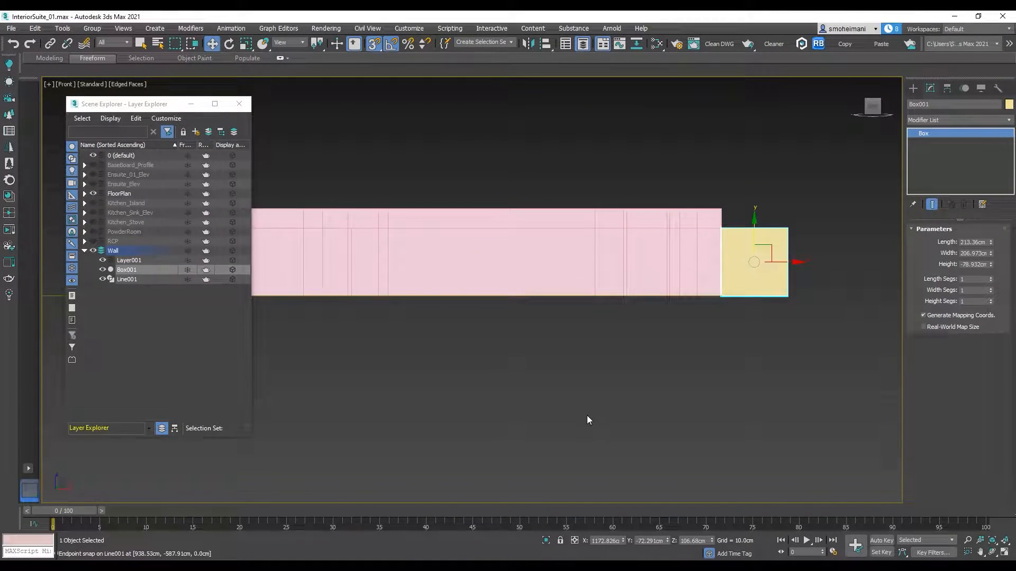
{"action": "mouse_move", "coordinate": [246, 566]}
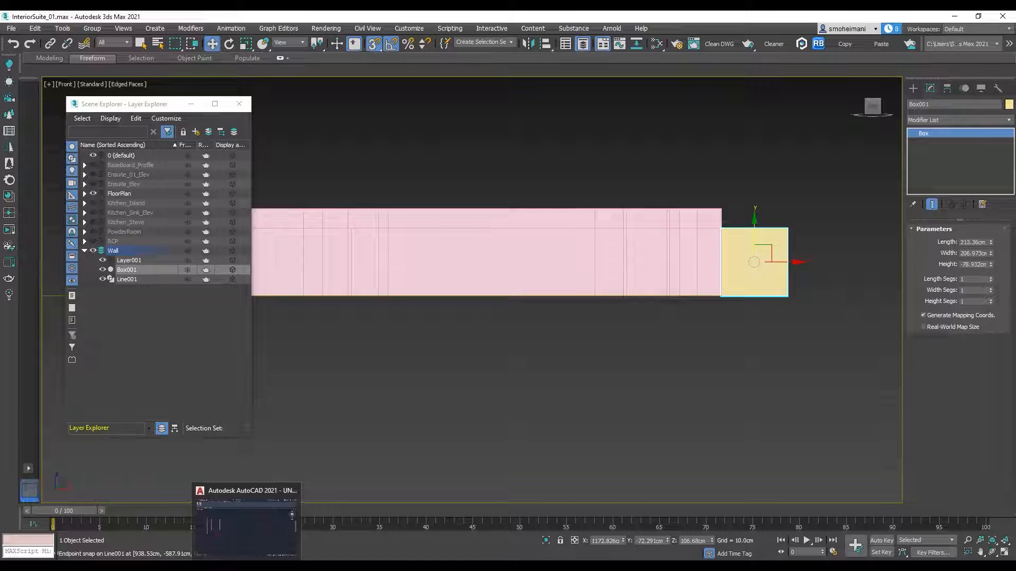
{"action": "left_click", "coordinate": [246, 521]}
{"action": "scroll", "coordinate": [579, 260], "scroll_direction": "down", "scroll_amount": 4}
{"action": "scroll", "coordinate": [447, 265], "scroll_direction": "up", "scroll_amount": 2}
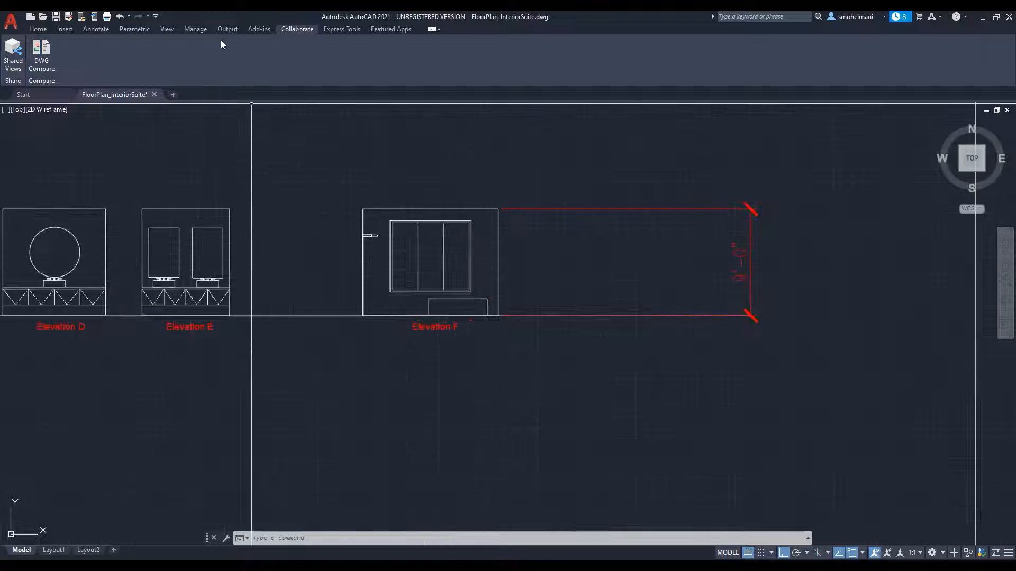
Step: Add a linear dimension from Elevation F's window top to the top of the wall
{"action": "left_click", "coordinate": [38, 28]}
{"action": "left_click", "coordinate": [96, 29]}
{"action": "left_click", "coordinate": [210, 68]}
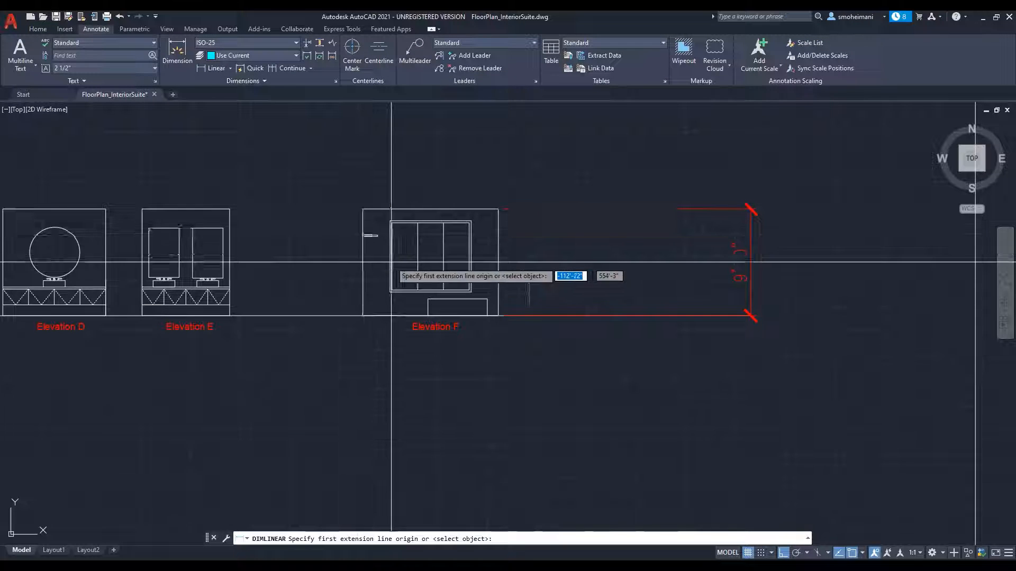
{"action": "scroll", "coordinate": [396, 223], "scroll_direction": "up", "scroll_amount": 4}
{"action": "left_click", "coordinate": [381, 218]}
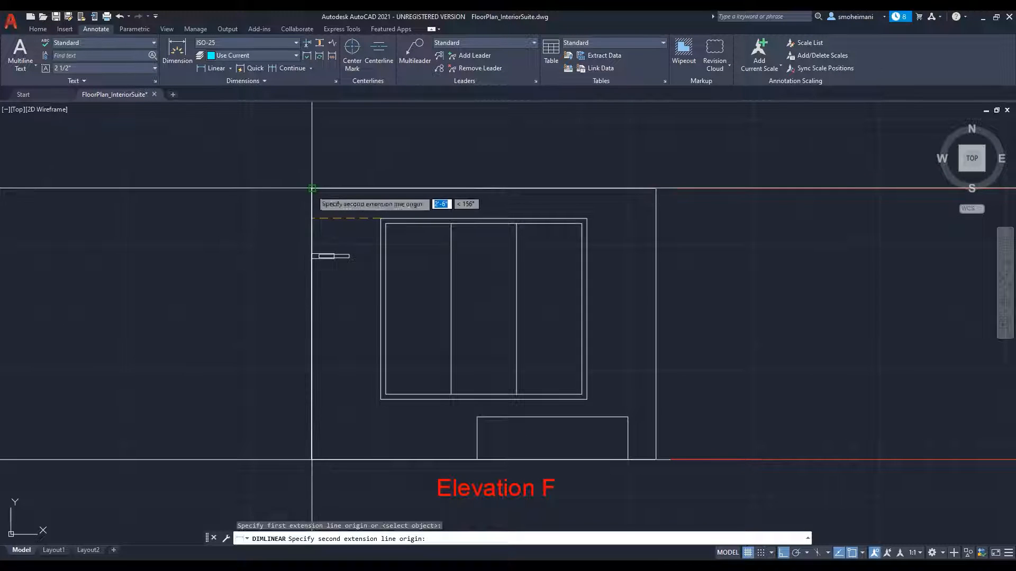
{"action": "left_click", "coordinate": [311, 188]}
{"action": "left_click", "coordinate": [220, 203]}
{"action": "middle_click_drag", "start_coordinate": [283, 261], "coordinate": [293, 238]}
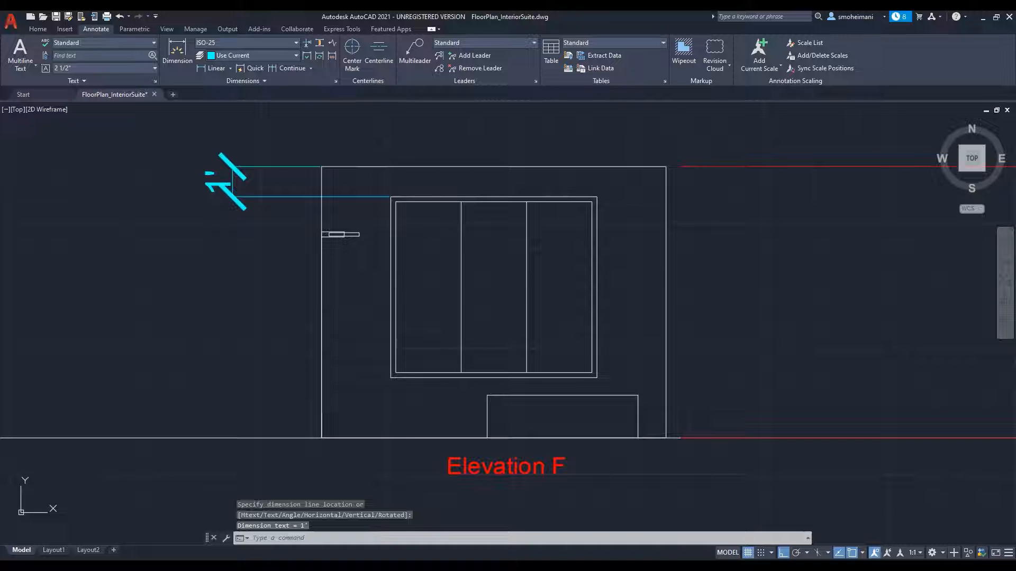
Step: Add a linear dimension from Elevation F's window bottom to the floor line
{"action": "key", "text": "Return"}
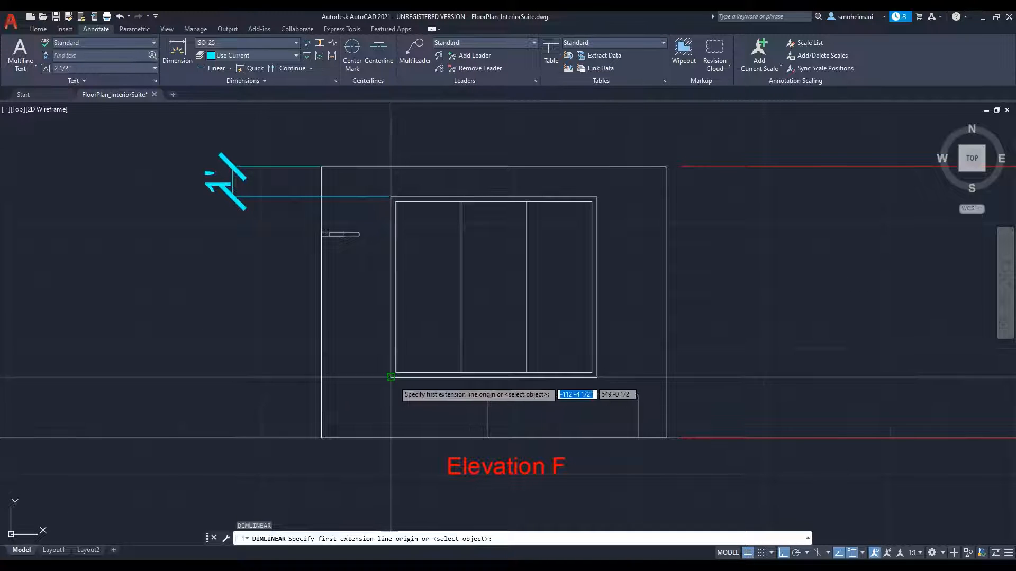
{"action": "left_click", "coordinate": [391, 377]}
{"action": "left_click", "coordinate": [321, 438]}
{"action": "left_click", "coordinate": [217, 438]}
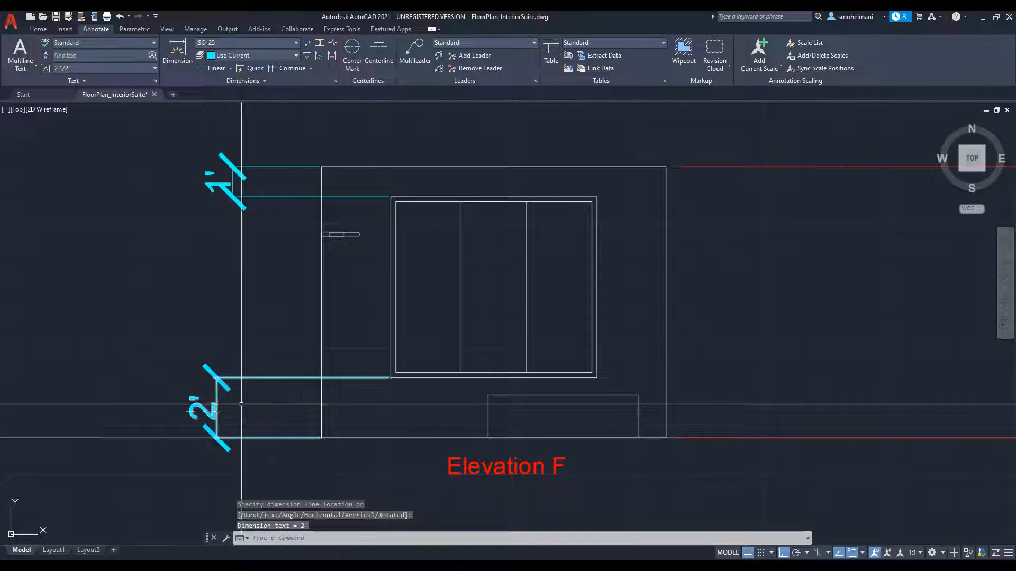
{"action": "middle_click_drag", "start_coordinate": [457, 225], "coordinate": [471, 242]}
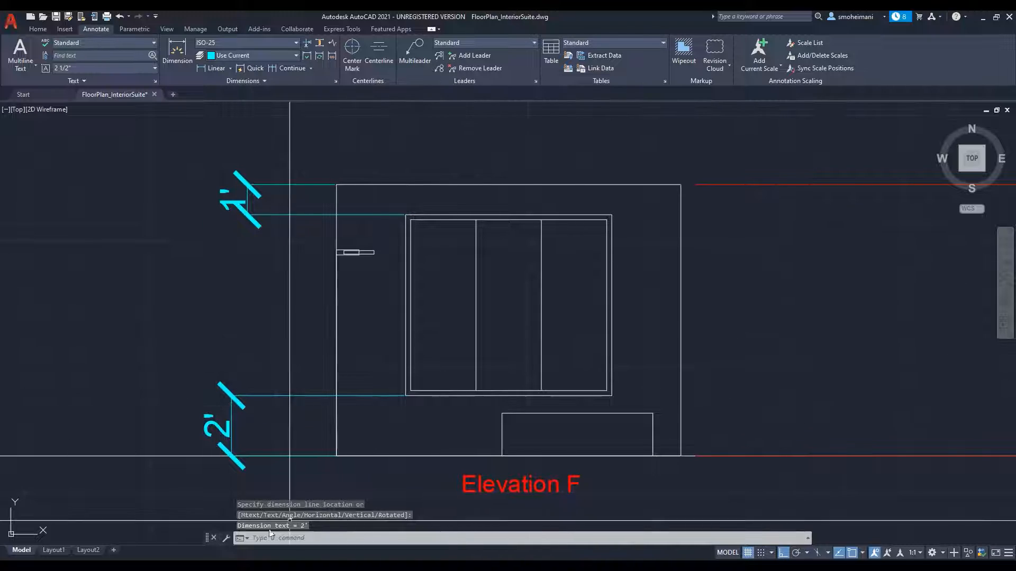
Step: Return to 3ds Max, set the guide box's length to 2' (60.96 cm), and snap it down to the base of the walls
{"action": "left_click", "coordinate": [216, 565]}
{"action": "scroll", "coordinate": [666, 258], "scroll_direction": "up", "scroll_amount": 4}
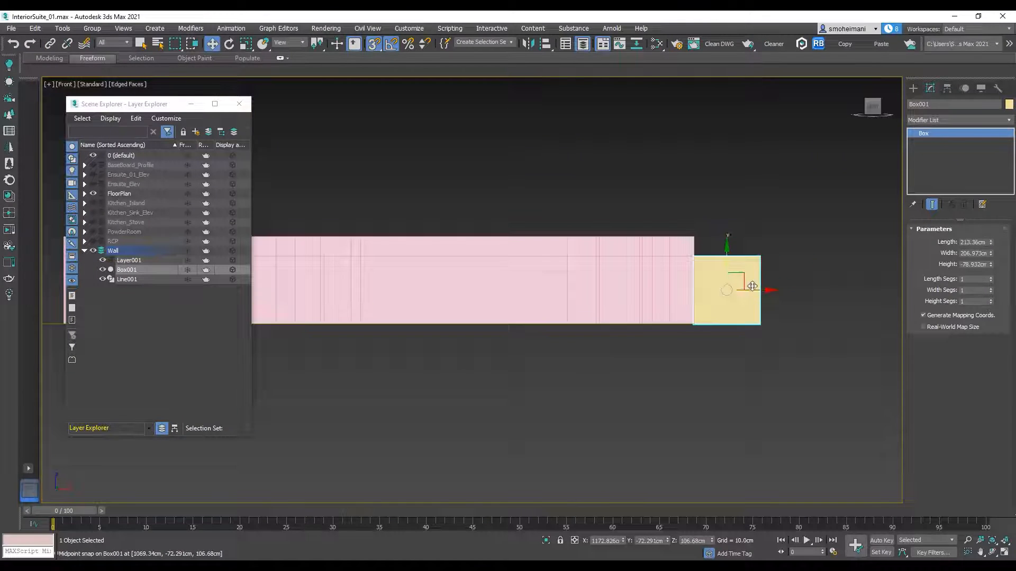
{"action": "left_click_drag", "start_coordinate": [992, 243], "coordinate": [989, 242]}
{"action": "double_click", "coordinate": [980, 242]}
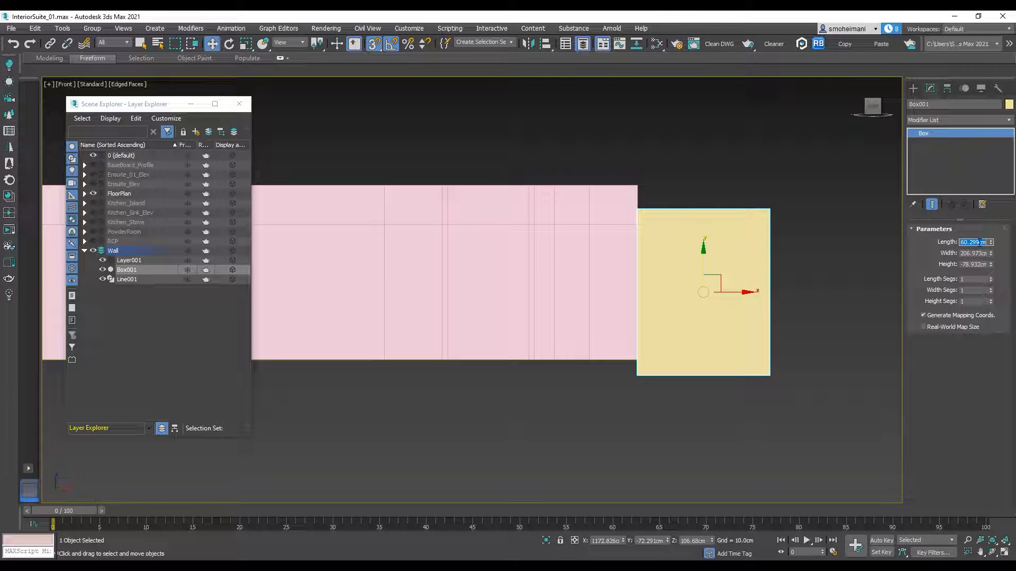
{"action": "type", "text": "2'"}
{"action": "key", "text": "Return"}
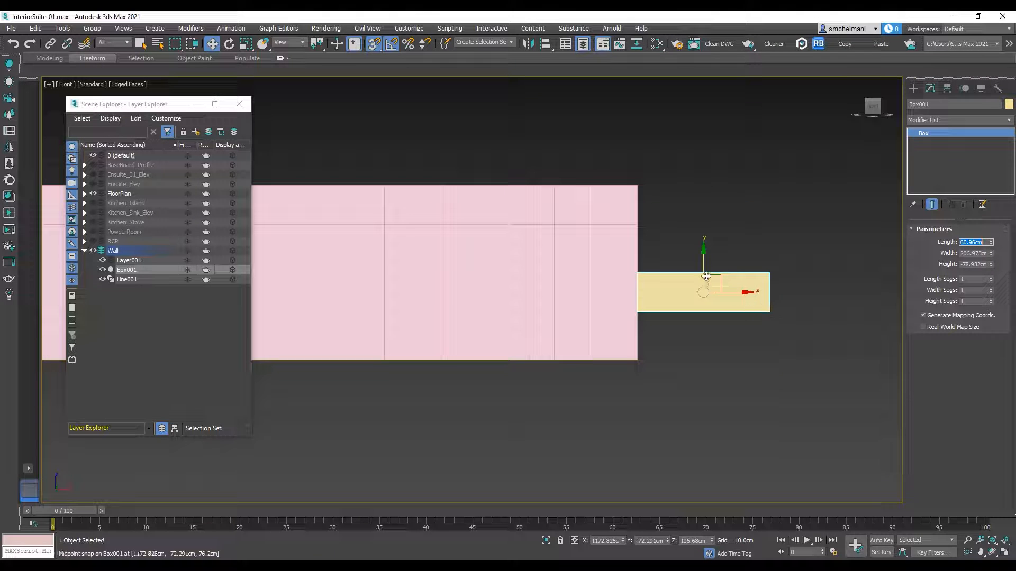
{"action": "left_click_drag", "start_coordinate": [705, 270], "coordinate": [637, 360]}
Step: Copy the guide box upward, set the copy's length to 30.48 cm, and snap it to the top of the walls
{"action": "left_click_drag", "start_coordinate": [708, 318], "coordinate": [707, 187], "text": "shift"}
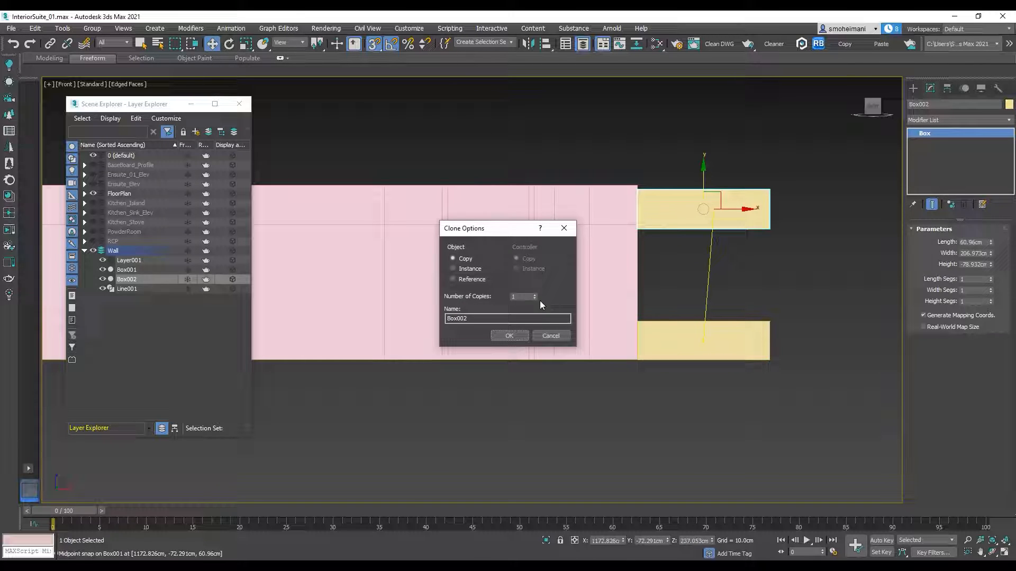
{"action": "left_click", "coordinate": [523, 337]}
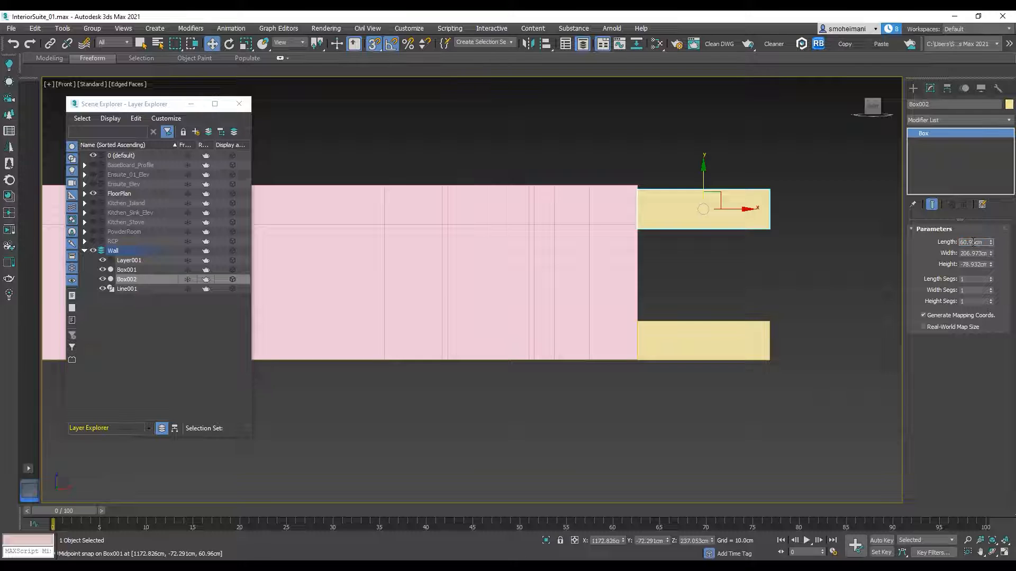
{"action": "key", "text": "Return"}
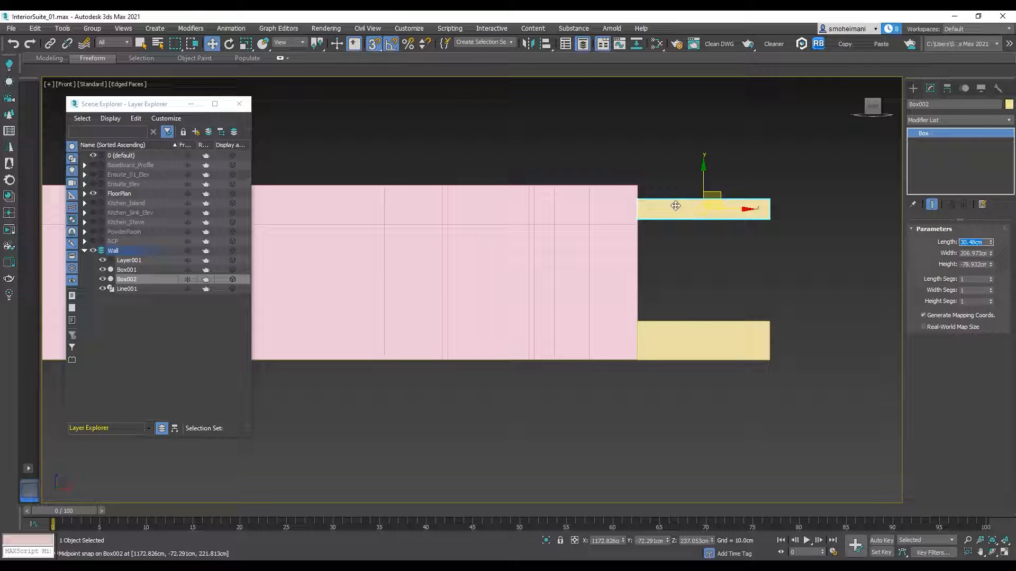
{"action": "scroll", "coordinate": [672, 207], "scroll_direction": "up", "scroll_amount": 3}
{"action": "left_click_drag", "start_coordinate": [622, 195], "coordinate": [608, 167]}
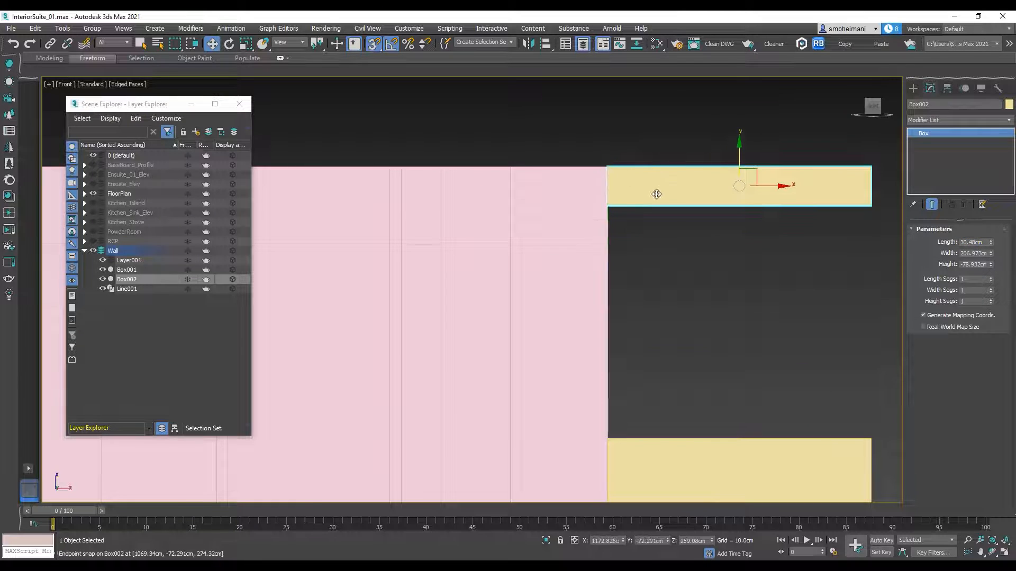
Step: At the walls' Edge sub-object level, select the vertical edges in the band between the door-height loop and the wall top
{"action": "scroll", "coordinate": [626, 234], "scroll_direction": "down", "scroll_amount": 3}
{"action": "left_click", "coordinate": [628, 207]}
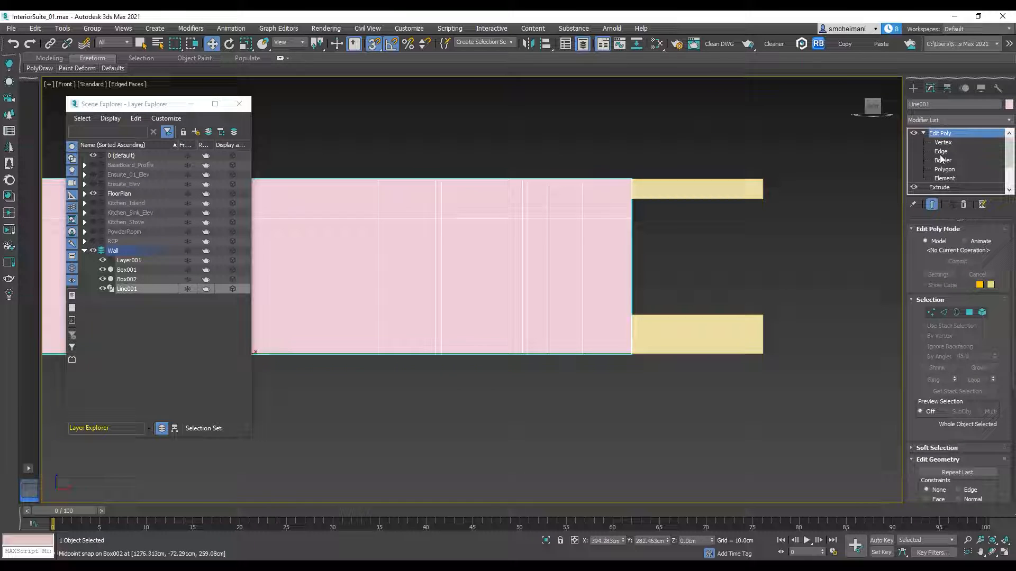
{"action": "left_click", "coordinate": [941, 152]}
{"action": "middle_click_drag", "start_coordinate": [652, 211], "coordinate": [770, 214]}
{"action": "scroll", "coordinate": [771, 216], "scroll_direction": "down", "scroll_amount": 5}
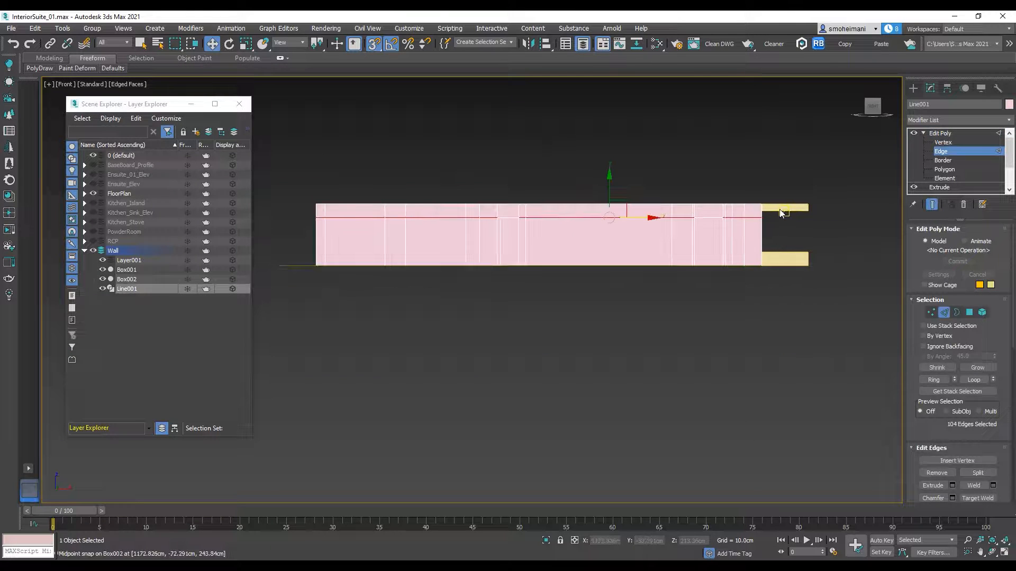
{"action": "left_click_drag", "start_coordinate": [296, 214], "coordinate": [296, 215]}
{"action": "left_click_drag", "start_coordinate": [957, 436], "coordinate": [956, 311]}
Step: Connect the selected upper edges and snap the new loop to the underside of the upper guide box
{"action": "scroll", "coordinate": [785, 214], "scroll_direction": "up", "scroll_amount": 4}
{"action": "scroll", "coordinate": [679, 196], "scroll_direction": "up", "scroll_amount": 3}
{"action": "scroll", "coordinate": [680, 197], "scroll_direction": "down", "scroll_amount": 3}
{"action": "left_click", "coordinate": [473, 196]}
{"action": "left_click_drag", "start_coordinate": [498, 161], "coordinate": [792, 203]}
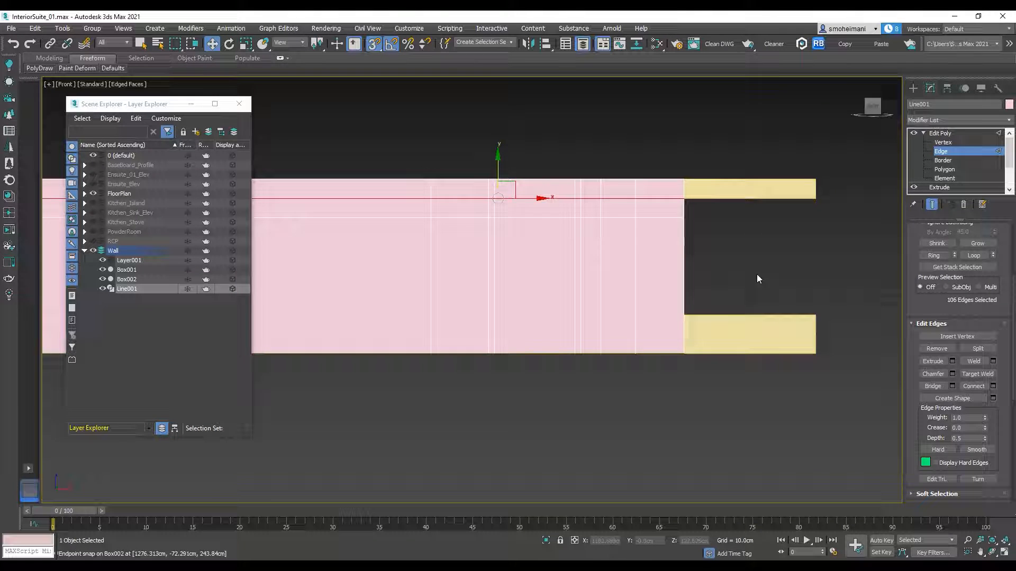
Step: Select the walls' vertical edges below the door-height loop and connect them with a horizontal edge loop
{"action": "middle_click_drag", "start_coordinate": [756, 277], "coordinate": [870, 194]}
{"action": "scroll", "coordinate": [878, 187], "scroll_direction": "down", "scroll_amount": 2}
{"action": "left_click_drag", "start_coordinate": [880, 186], "coordinate": [690, 199]}
{"action": "scroll", "coordinate": [573, 204], "scroll_direction": "down", "scroll_amount": 3}
{"action": "left_click", "coordinate": [729, 220]}
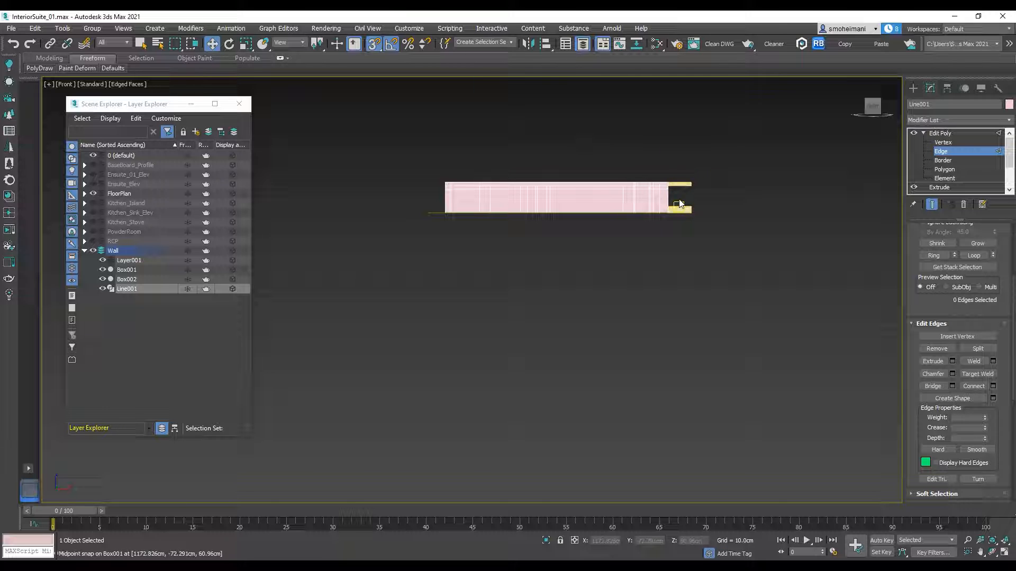
{"action": "left_click_drag", "start_coordinate": [400, 203], "coordinate": [704, 206]}
{"action": "scroll", "coordinate": [656, 201], "scroll_direction": "up", "scroll_amount": 6}
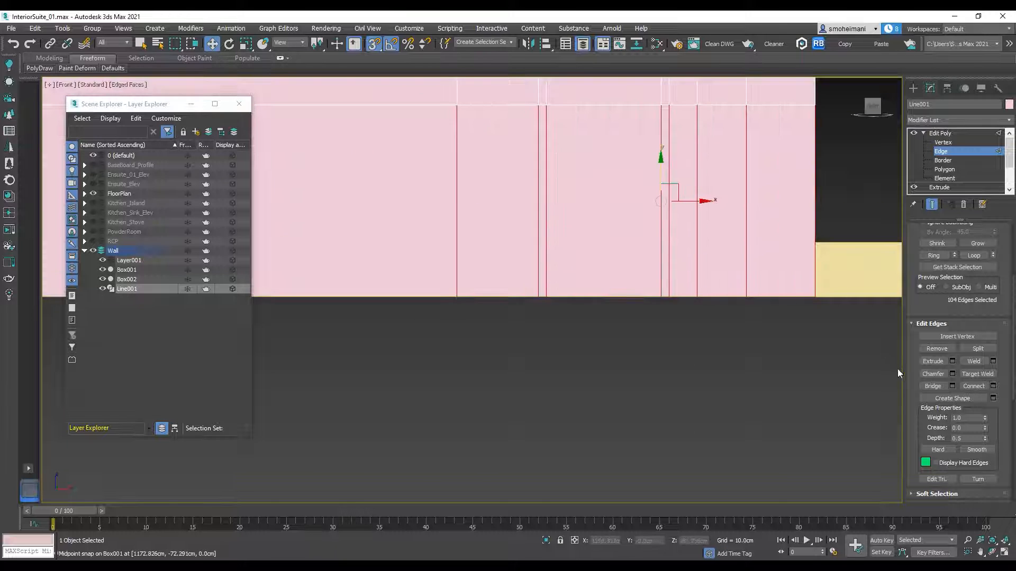
{"action": "left_click", "coordinate": [975, 385]}
Step: Snap the lower edge loop down to the top of the lower guide box at 60.96 cm
{"action": "scroll", "coordinate": [655, 182], "scroll_direction": "down", "scroll_amount": 2}
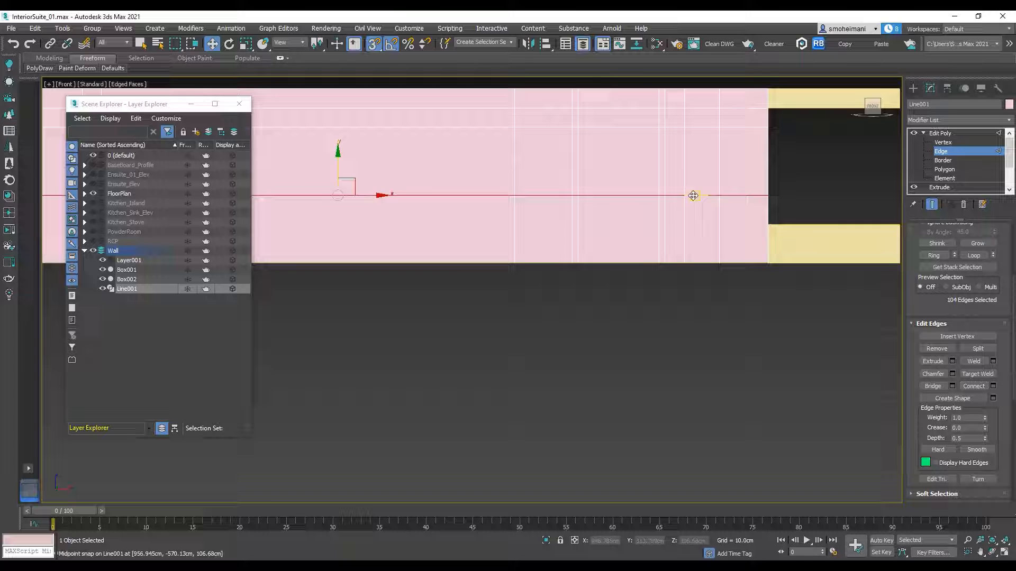
{"action": "left_click_drag", "start_coordinate": [554, 221], "coordinate": [785, 222]}
{"action": "middle_click_drag", "start_coordinate": [804, 231], "coordinate": [830, 238], "text": "alt"}
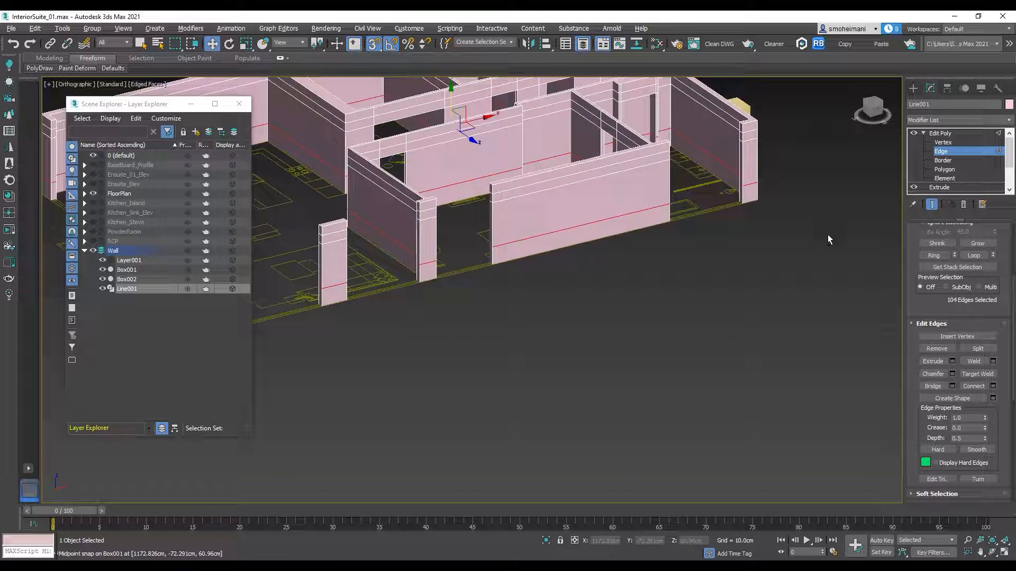
Step: At the walls' Polygon level, bridge the facing wall-end polygons above and below the exterior window opening
{"action": "scroll", "coordinate": [794, 217], "scroll_direction": "up", "scroll_amount": 5}
{"action": "scroll", "coordinate": [760, 196], "scroll_direction": "up", "scroll_amount": 4}
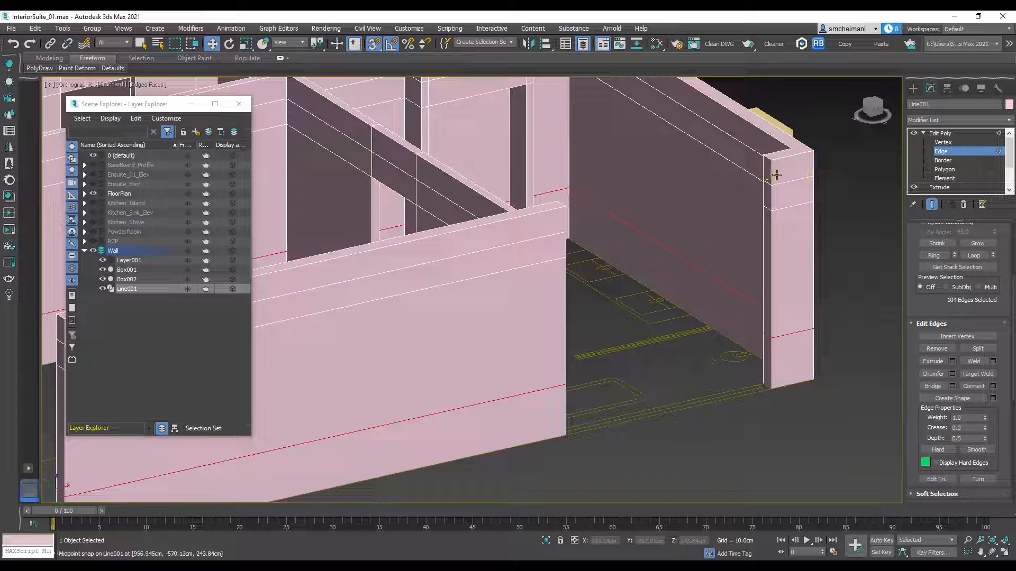
{"action": "left_click", "coordinate": [964, 169]}
{"action": "left_click", "coordinate": [766, 200]}
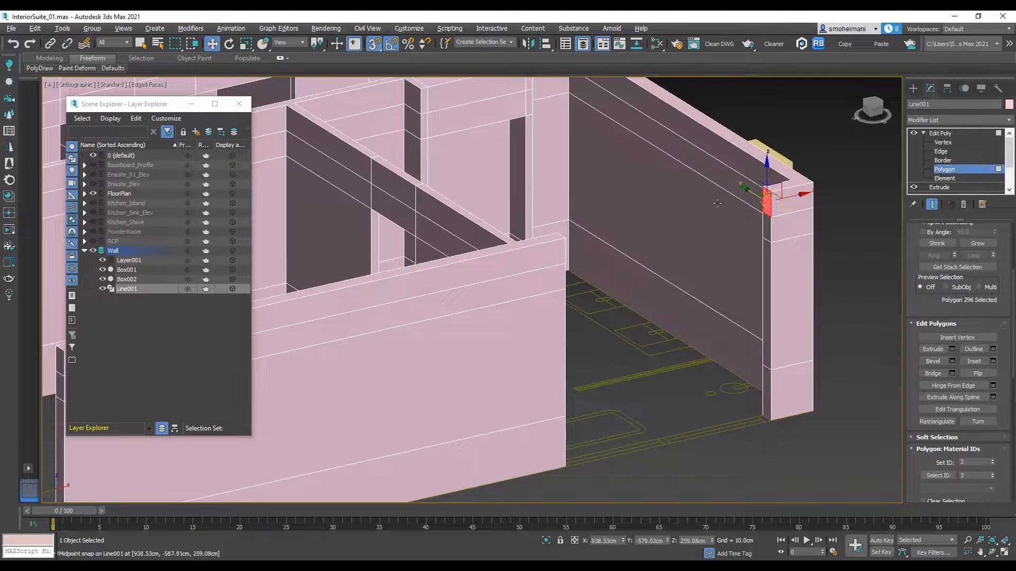
{"action": "middle_click_drag", "start_coordinate": [767, 200], "coordinate": [637, 182], "text": "alt"}
{"action": "left_click", "coordinate": [608, 122], "text": "ctrl"}
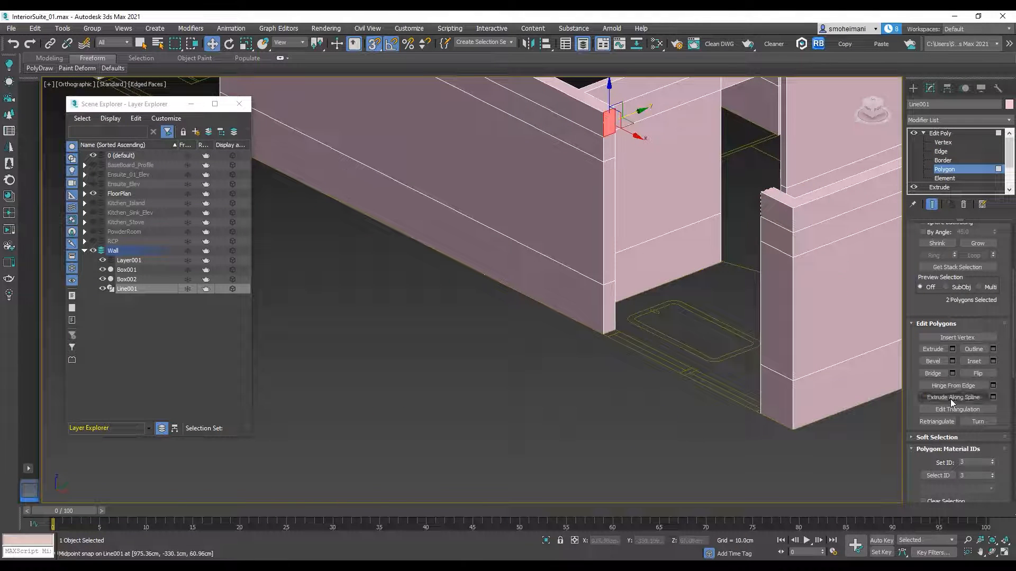
{"action": "left_click", "coordinate": [932, 373]}
{"action": "left_click", "coordinate": [613, 300]}
{"action": "middle_click_drag", "start_coordinate": [665, 302], "coordinate": [770, 271], "text": "alt"}
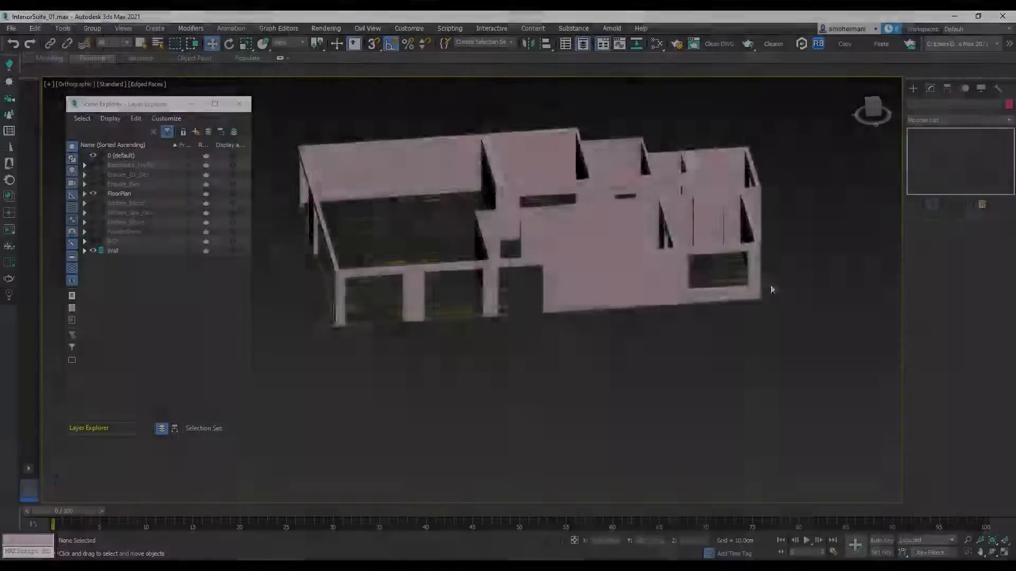
{"action": "scroll", "coordinate": [661, 307], "scroll_direction": "up", "scroll_amount": 4}
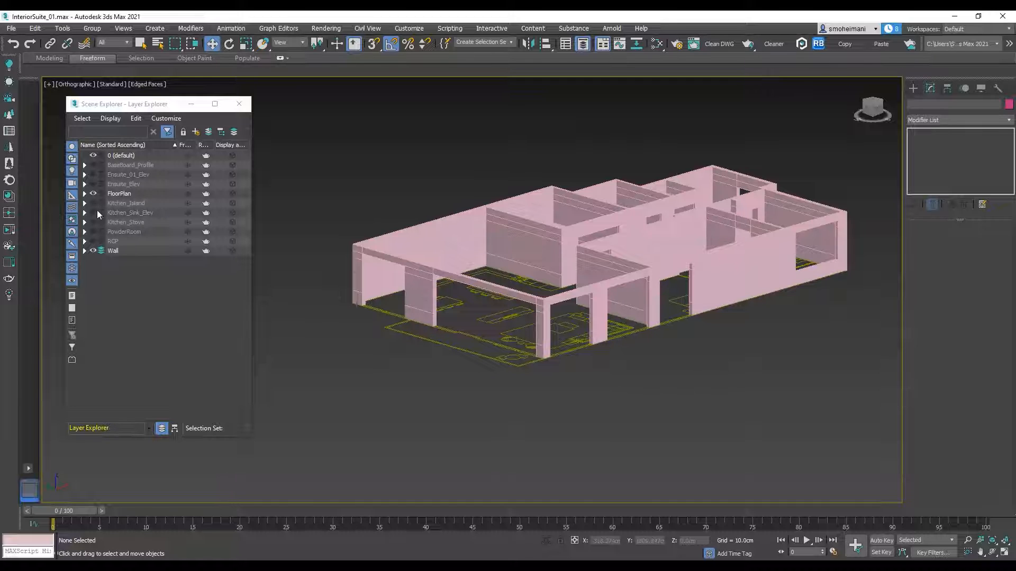
Step: Create a new layer named Floor/Ceiling in the Layer Explorer
{"action": "left_click", "coordinate": [194, 132]}
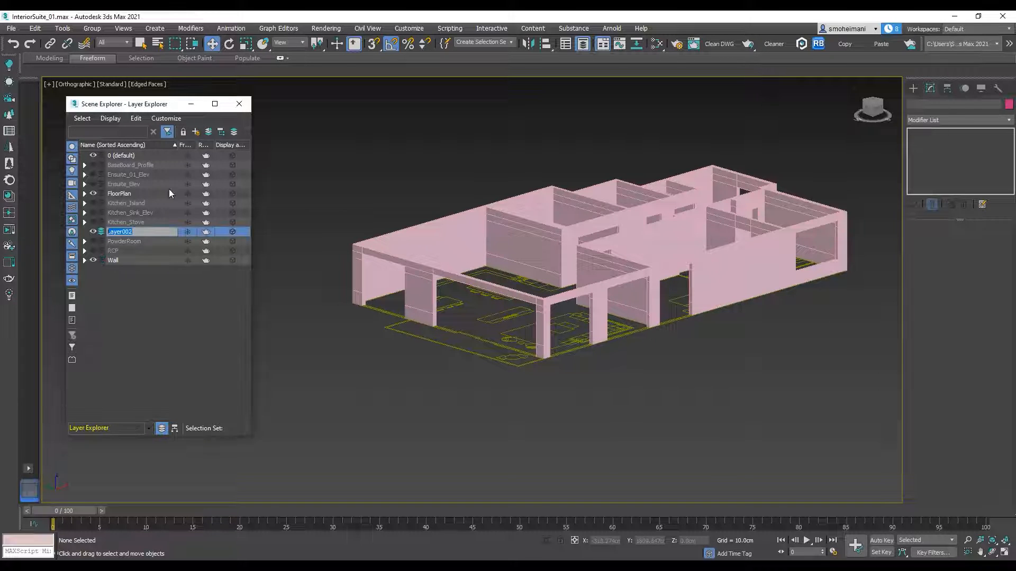
{"action": "type", "text": "Floor/Ceiling"}
{"action": "left_click", "coordinate": [151, 327]}
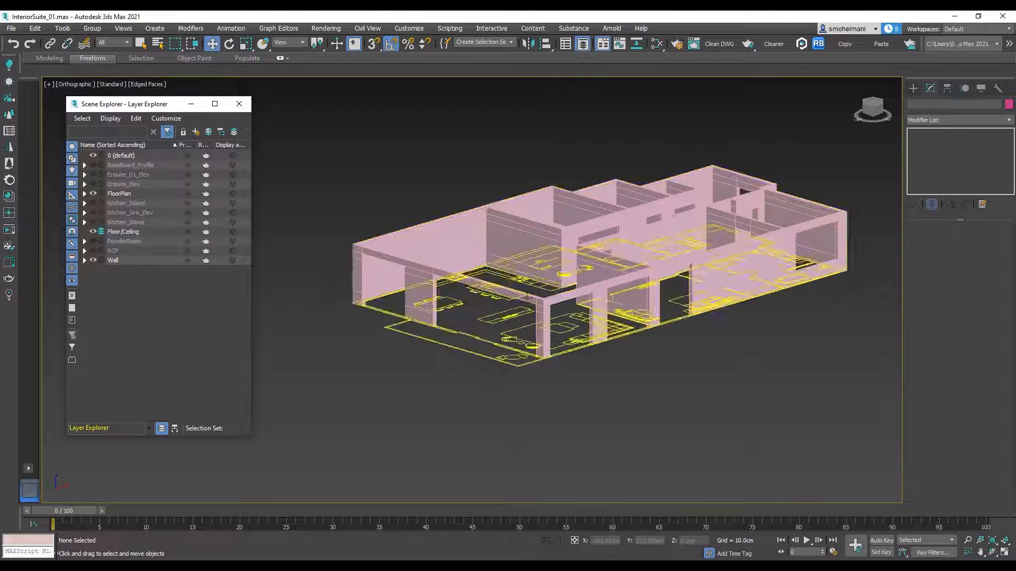
Step: Hide the Wall layer and show the floor plan in the Top view
{"action": "left_click", "coordinate": [656, 288]}
{"action": "middle_click_drag", "start_coordinate": [670, 287], "coordinate": [659, 317], "text": "alt"}
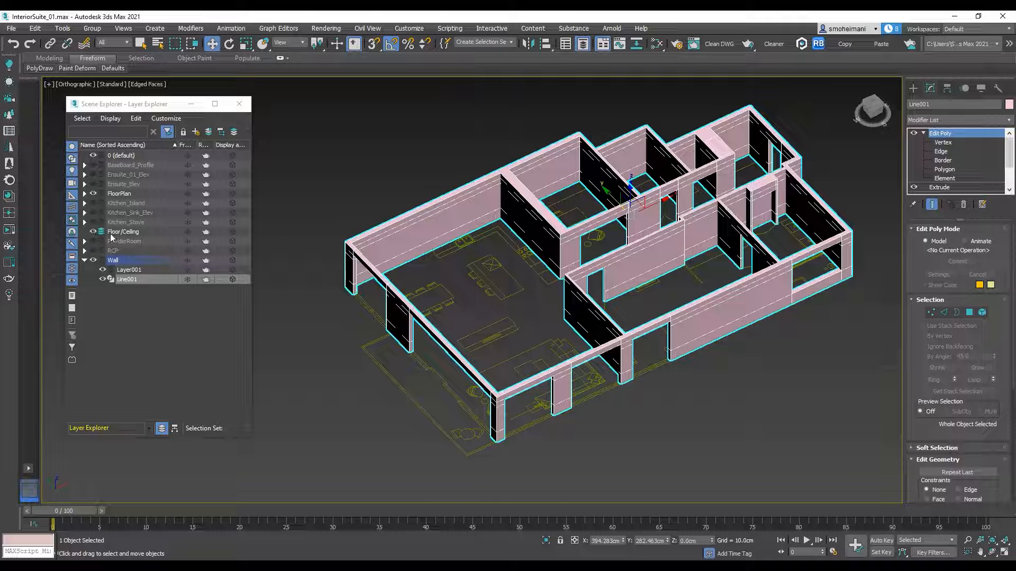
{"action": "left_click", "coordinate": [84, 261]}
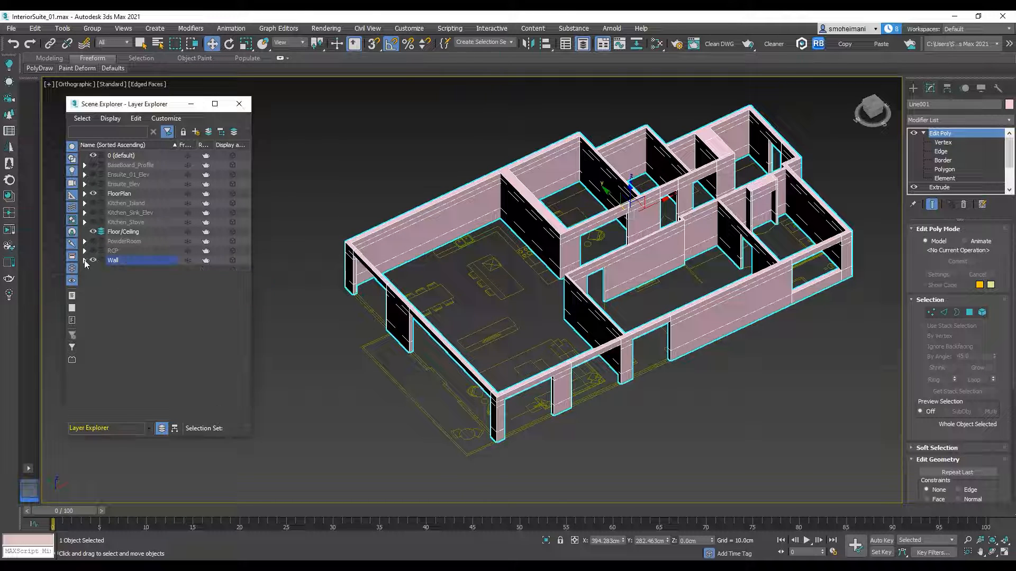
{"action": "left_click", "coordinate": [93, 260]}
{"action": "left_click", "coordinate": [124, 232]}
{"action": "middle_click_drag", "start_coordinate": [582, 275], "coordinate": [657, 302], "text": "alt"}
{"action": "key", "text": "t"}
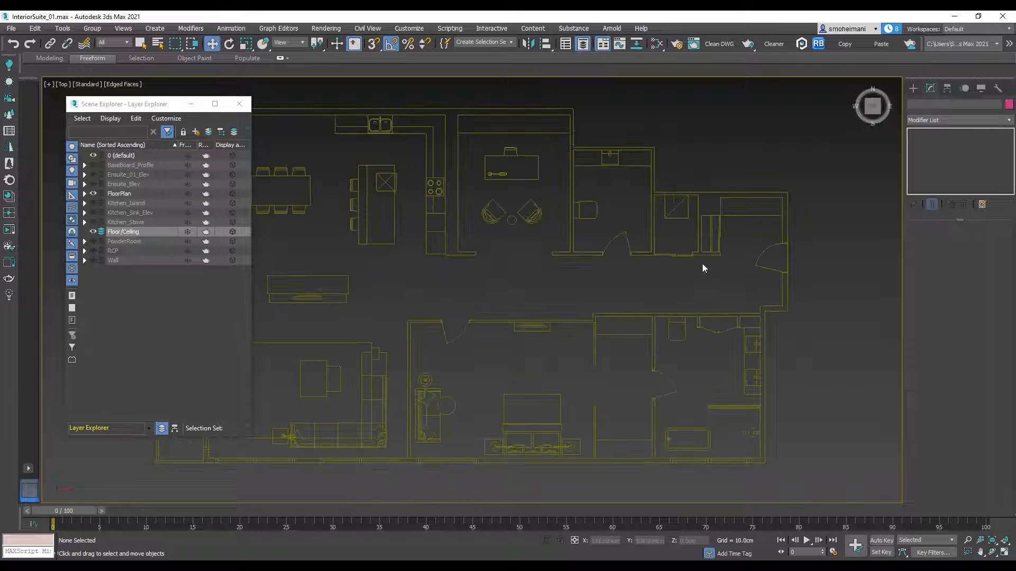
Step: With snapping on, start a line at the entry's outer corner and trace the plan's east, south and west exterior walls
{"action": "left_click", "coordinate": [914, 89]}
{"action": "left_click", "coordinate": [924, 103]}
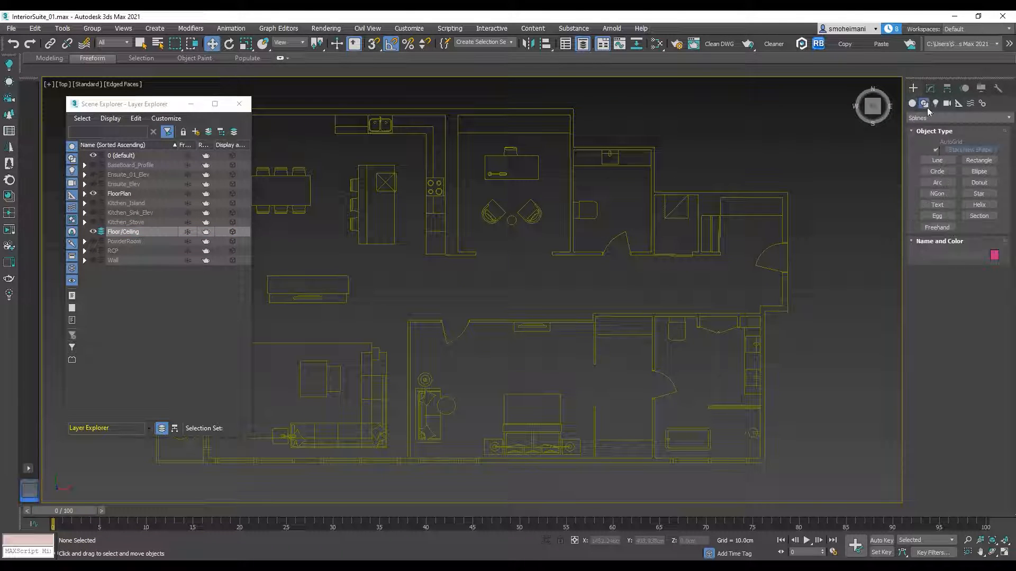
{"action": "left_click", "coordinate": [937, 161]}
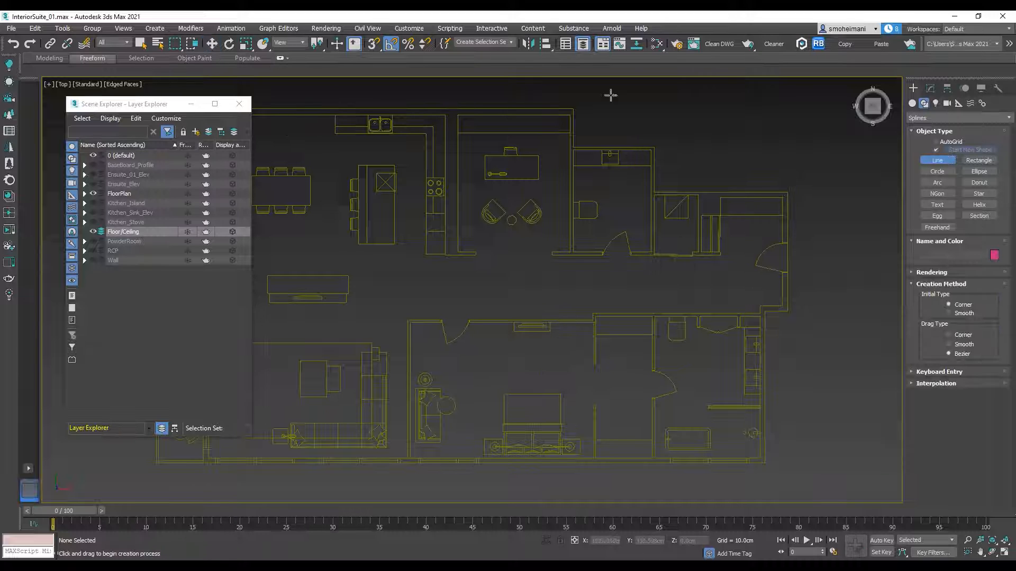
{"action": "left_click", "coordinate": [373, 43]}
{"action": "left_click", "coordinate": [787, 190]}
{"action": "left_click", "coordinate": [787, 310]}
{"action": "left_click", "coordinate": [764, 310]}
{"action": "middle_click_drag", "start_coordinate": [768, 475], "coordinate": [834, 311]}
{"action": "left_click", "coordinate": [833, 303]}
{"action": "scroll", "coordinate": [740, 338], "scroll_direction": "down", "scroll_amount": 2}
{"action": "left_click", "coordinate": [531, 334]}
{"action": "scroll", "coordinate": [532, 325], "scroll_direction": "up", "scroll_amount": 2}
{"action": "middle_click_drag", "start_coordinate": [555, 243], "coordinate": [521, 377]}
{"action": "left_click", "coordinate": [494, 132]}
Step: Continue the line along the stepped north exterior wall and close the outline at its starting vertex
{"action": "scroll", "coordinate": [686, 158], "scroll_direction": "down", "scroll_amount": 2}
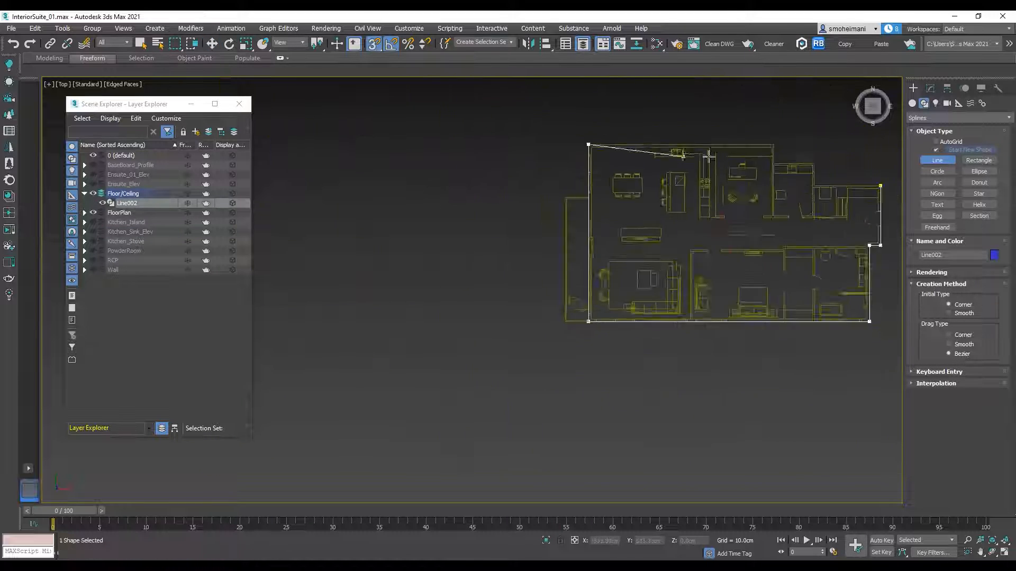
{"action": "scroll", "coordinate": [833, 151], "scroll_direction": "up", "scroll_amount": 3}
{"action": "left_click", "coordinate": [642, 139]}
{"action": "left_click", "coordinate": [641, 194]}
{"action": "left_click", "coordinate": [756, 194]}
{"action": "middle_click_drag", "start_coordinate": [783, 247], "coordinate": [665, 229]}
{"action": "left_click", "coordinate": [638, 238]}
{"action": "left_click", "coordinate": [828, 238]}
{"action": "left_click", "coordinate": [486, 299]}
{"action": "scroll", "coordinate": [794, 211], "scroll_direction": "down", "scroll_amount": 3}
{"action": "scroll", "coordinate": [739, 212], "scroll_direction": "down", "scroll_amount": 2}
Step: Add an Extrude modifier to the perimeter outline with an amount of -4"
{"action": "left_click", "coordinate": [930, 88]}
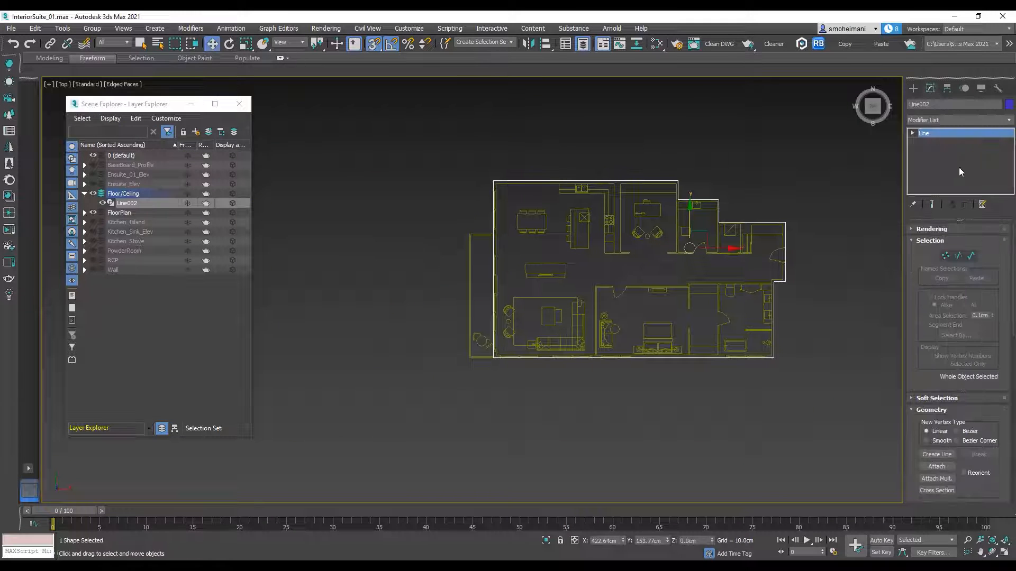
{"action": "left_click", "coordinate": [1008, 122]}
{"action": "key", "text": "e"}
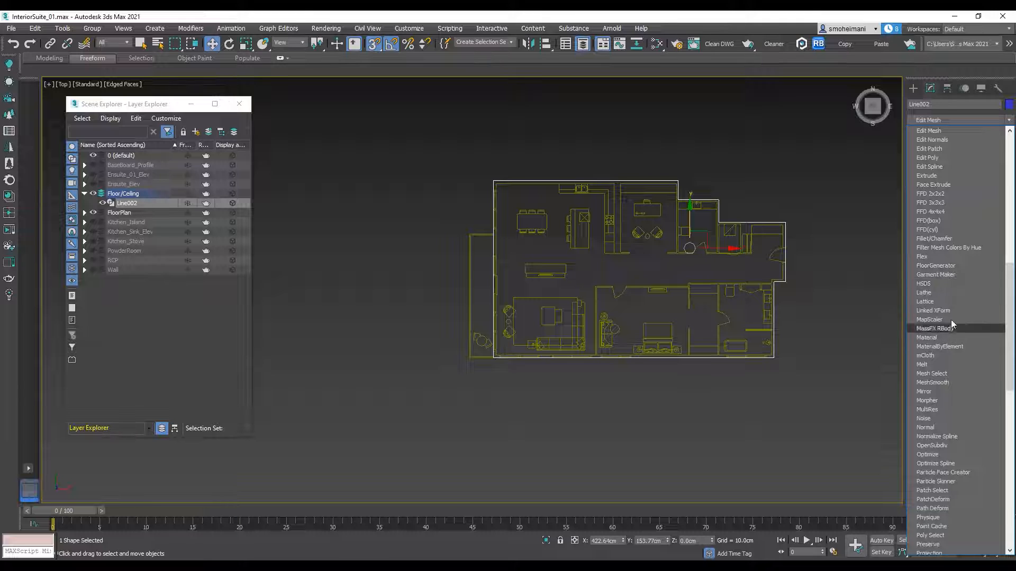
{"action": "left_click", "coordinate": [940, 176]}
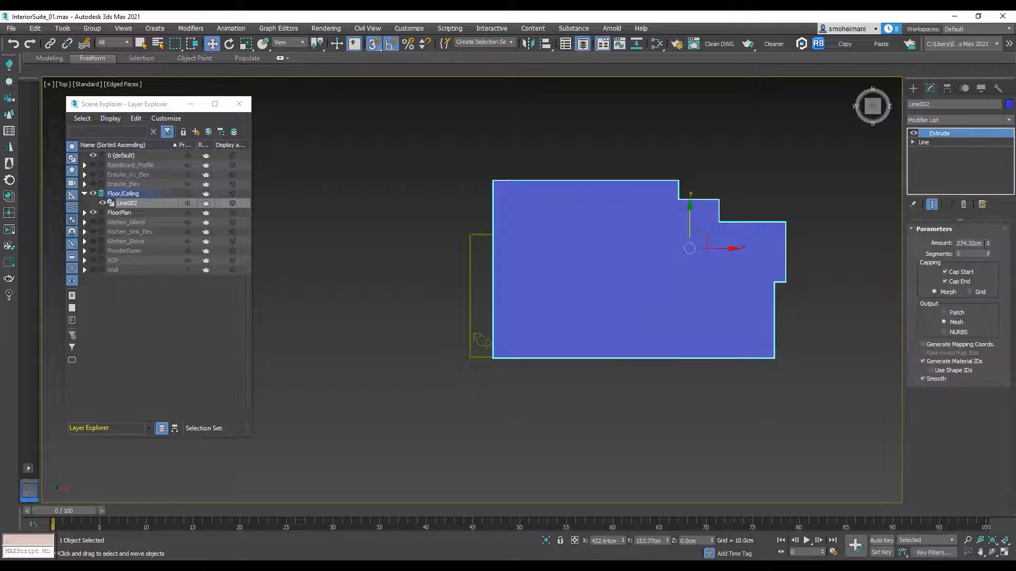
{"action": "type", "text": "-4\""}
{"action": "key", "text": "Return"}
{"action": "middle_click_drag", "start_coordinate": [679, 285], "coordinate": [755, 206], "text": "alt"}
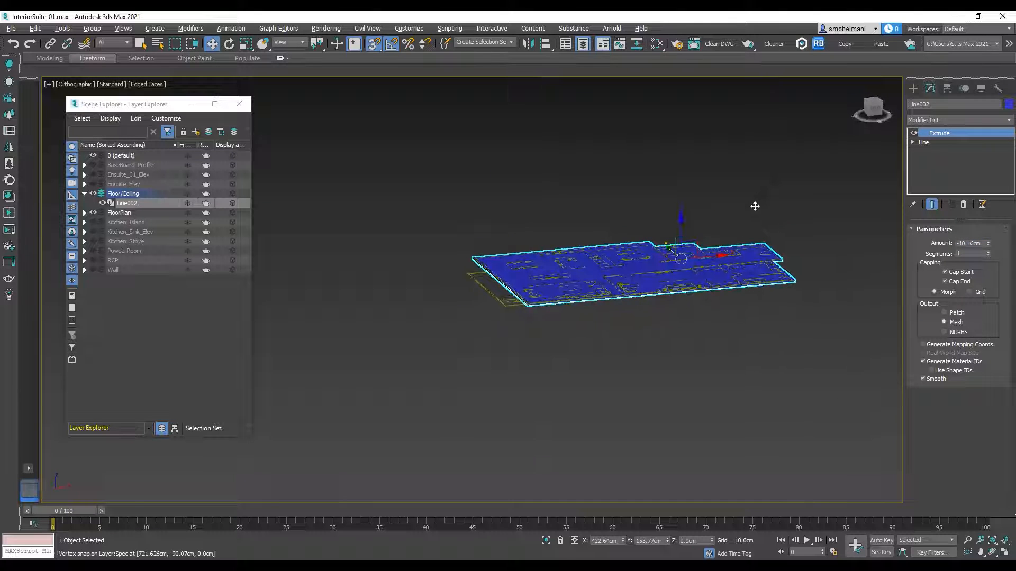
Step: Show the Wall layer in the Front view, clone the floor slab upward as a Copy and snap it onto the wall tops
{"action": "left_click", "coordinate": [877, 112]}
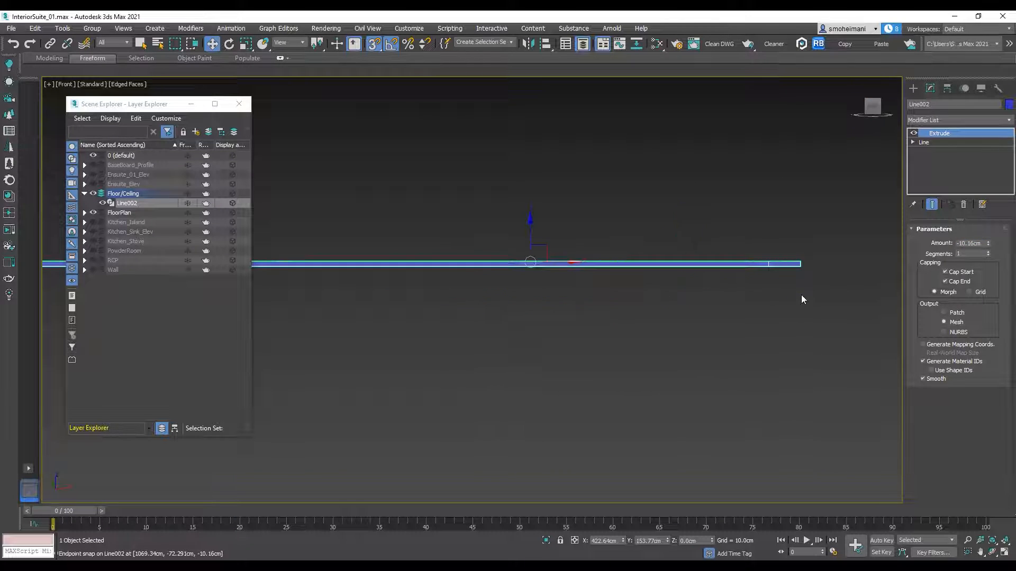
{"action": "left_click", "coordinate": [94, 270]}
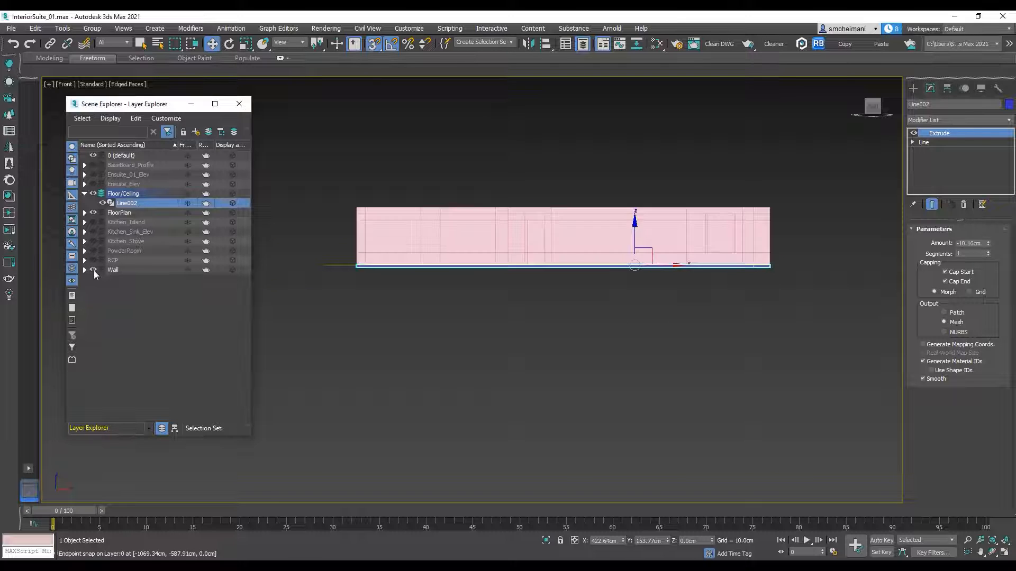
{"action": "left_click_drag", "start_coordinate": [635, 235], "coordinate": [646, 146], "text": "shift"}
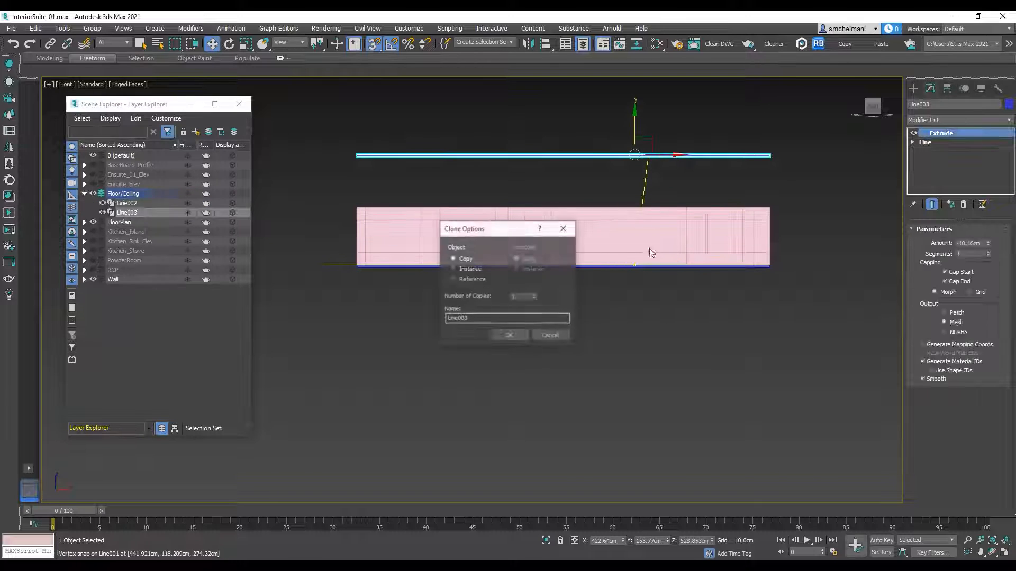
{"action": "left_click", "coordinate": [510, 337]}
{"action": "scroll", "coordinate": [776, 168], "scroll_direction": "up", "scroll_amount": 5}
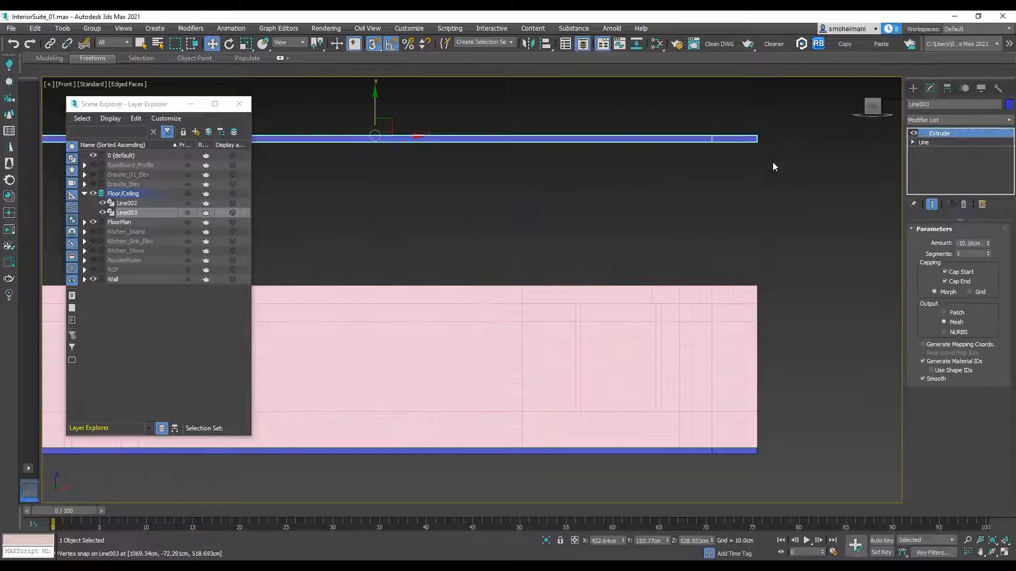
{"action": "left_click_drag", "start_coordinate": [755, 142], "coordinate": [752, 281]}
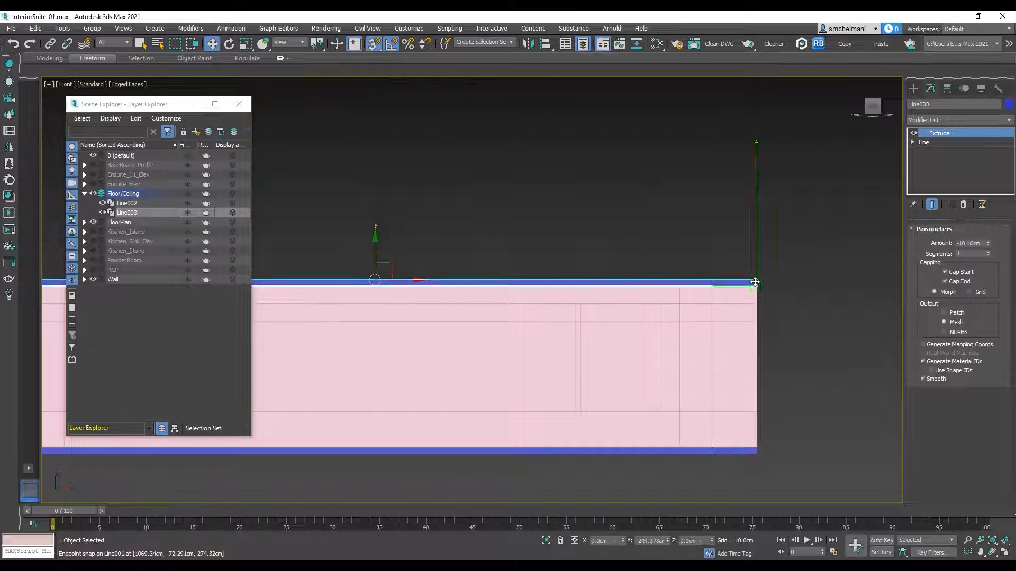
Step: Name the upper slab Ceiling and the lower slab Floor
{"action": "middle_click_drag", "start_coordinate": [760, 256], "coordinate": [809, 269], "text": "alt"}
{"action": "type", "text": "Ceiling"}
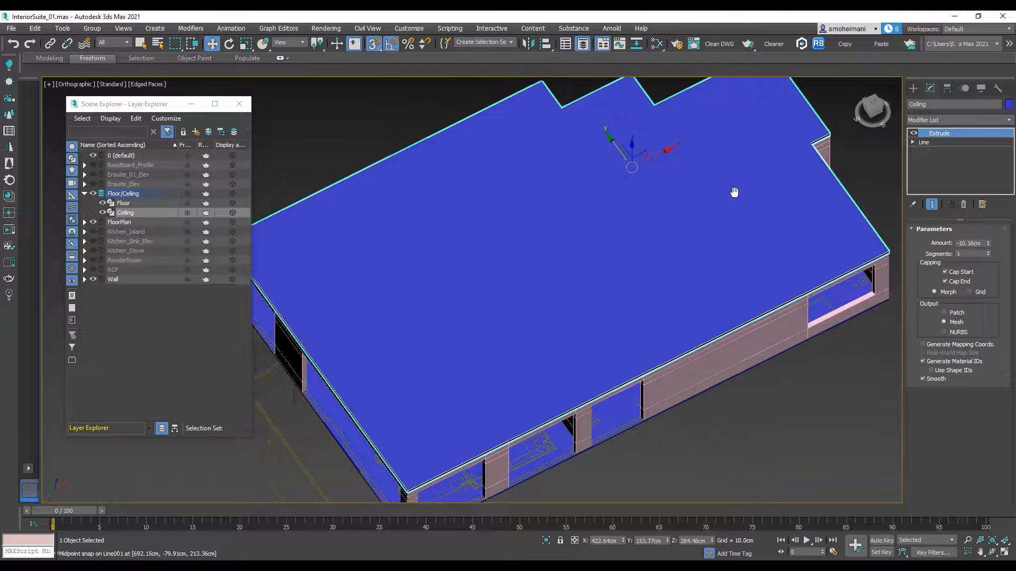
{"action": "middle_click_drag", "start_coordinate": [734, 192], "coordinate": [737, 192]}
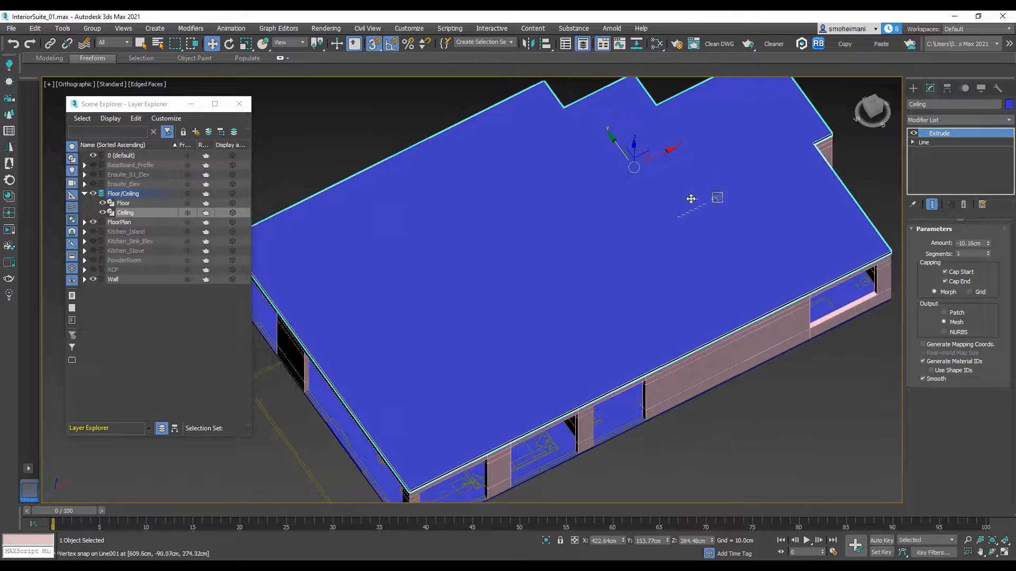
Step: In the Ceiling's object properties, set the display properties to By Object and enable Backface Cull
{"action": "right_click", "coordinate": [656, 204]}
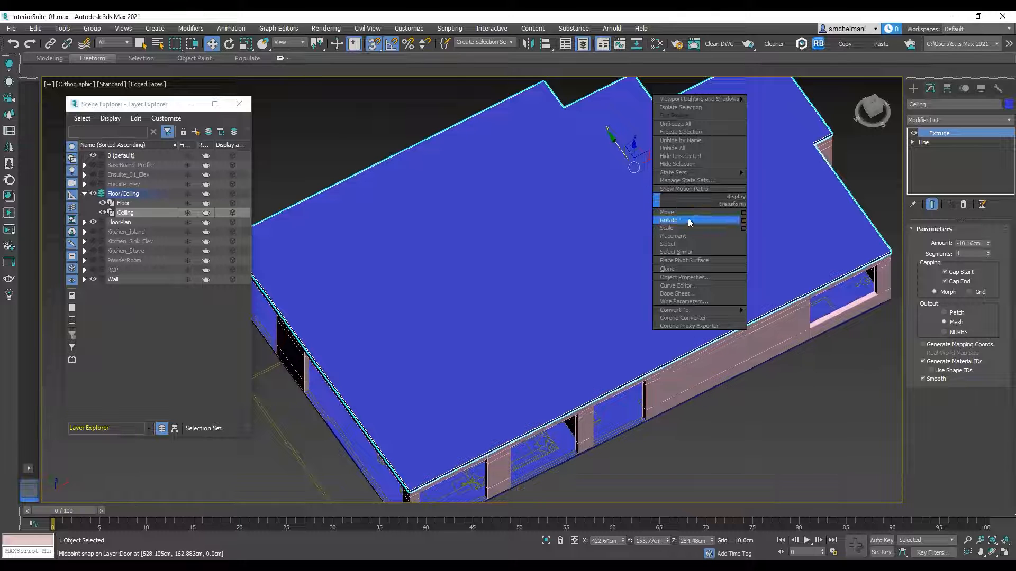
{"action": "left_click", "coordinate": [688, 278]}
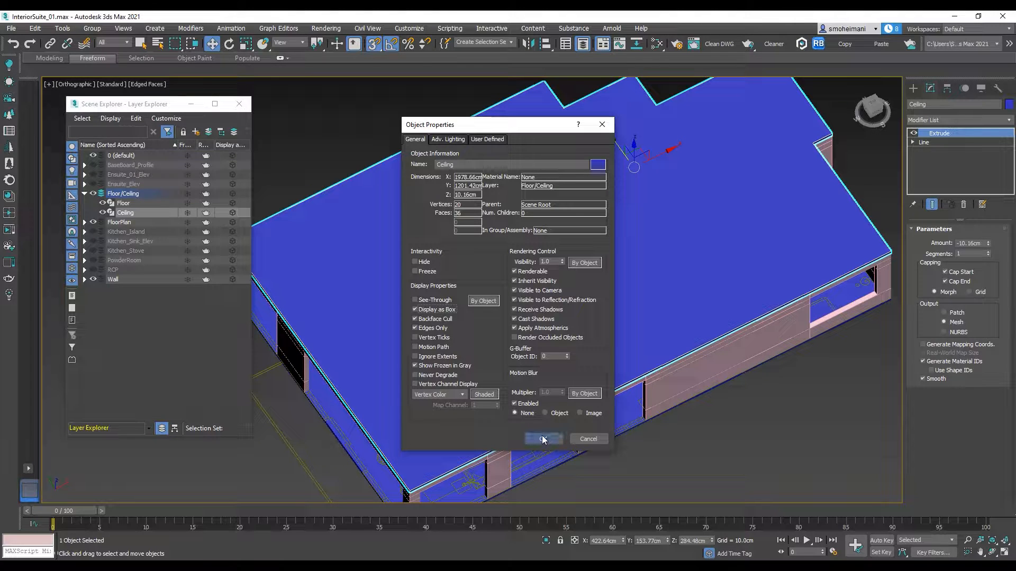
{"action": "left_click", "coordinate": [543, 439]}
{"action": "scroll", "coordinate": [609, 296], "scroll_direction": "down", "scroll_amount": 5}
{"action": "middle_click_drag", "start_coordinate": [671, 282], "coordinate": [665, 251], "text": "alt"}
{"action": "scroll", "coordinate": [659, 316], "scroll_direction": "up", "scroll_amount": 4}
{"action": "middle_click_drag", "start_coordinate": [660, 307], "coordinate": [603, 328], "text": "alt"}
Step: Hide the Wall layer and the Ceiling object, and select the Floor slab
{"action": "left_click", "coordinate": [528, 334]}
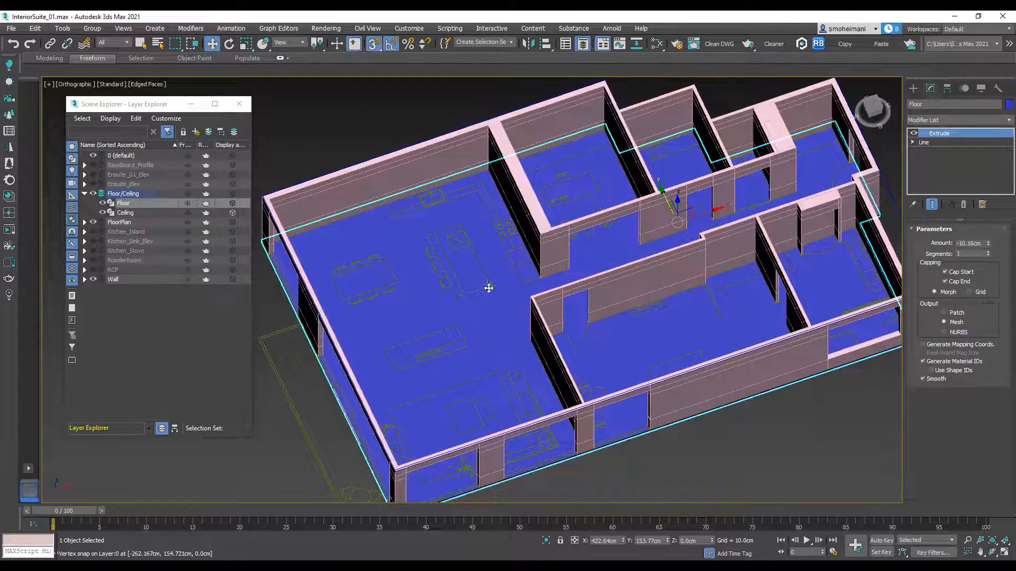
{"action": "left_click", "coordinate": [93, 280]}
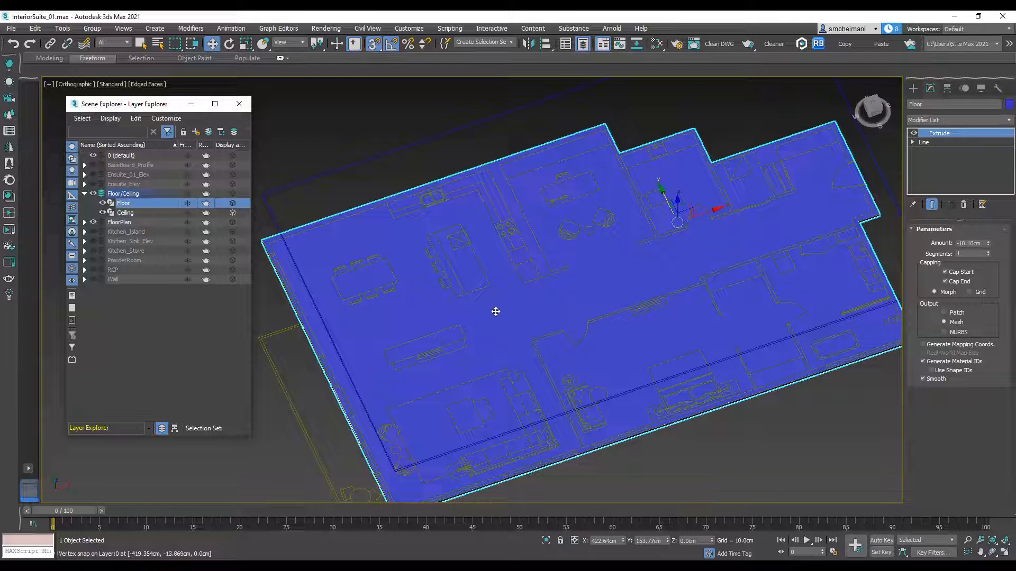
{"action": "left_click", "coordinate": [113, 212]}
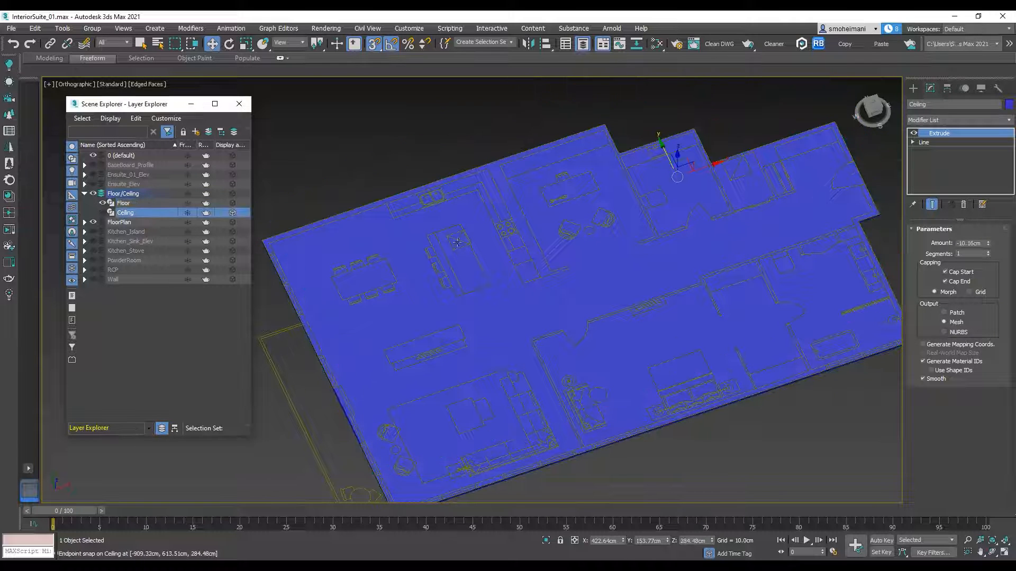
{"action": "scroll", "coordinate": [545, 246], "scroll_direction": "down", "scroll_amount": 4}
{"action": "middle_click_drag", "start_coordinate": [547, 253], "coordinate": [650, 202], "text": "alt"}
{"action": "left_click", "coordinate": [601, 236]}
{"action": "scroll", "coordinate": [635, 263], "scroll_direction": "up", "scroll_amount": 4}
{"action": "middle_click_drag", "start_coordinate": [597, 260], "coordinate": [598, 251], "text": "alt"}
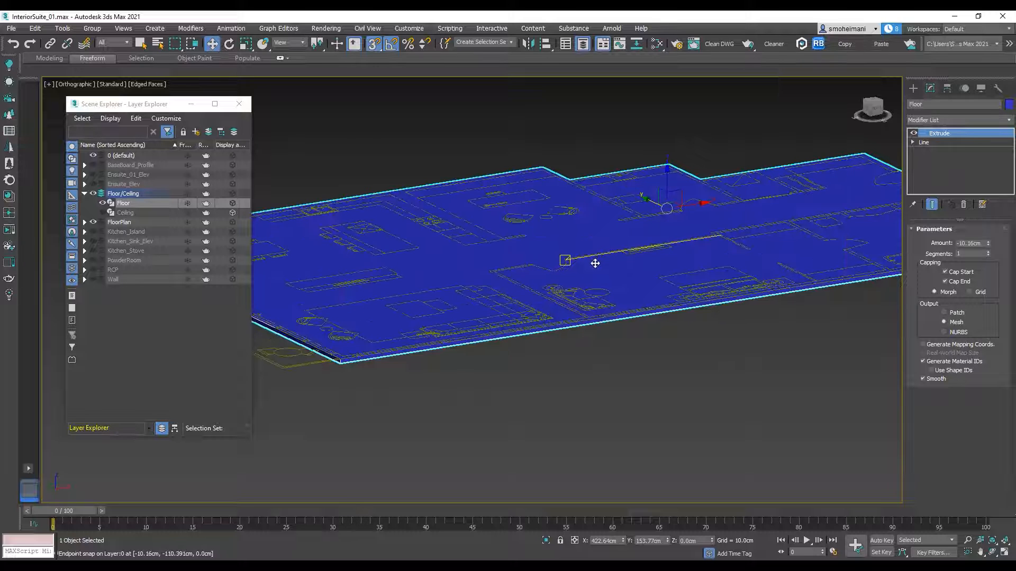
Step: Clone the Floor slab in place as a Copy and set the copy's Extrude amount to 0
{"action": "key", "text": "ctrl+v"}
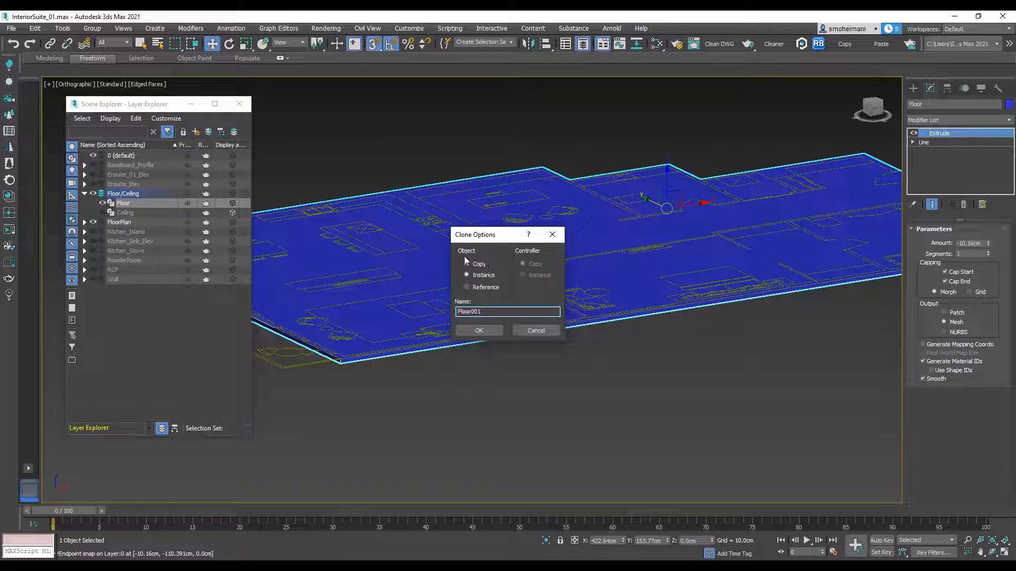
{"action": "left_click", "coordinate": [478, 266]}
{"action": "left_click", "coordinate": [479, 330]}
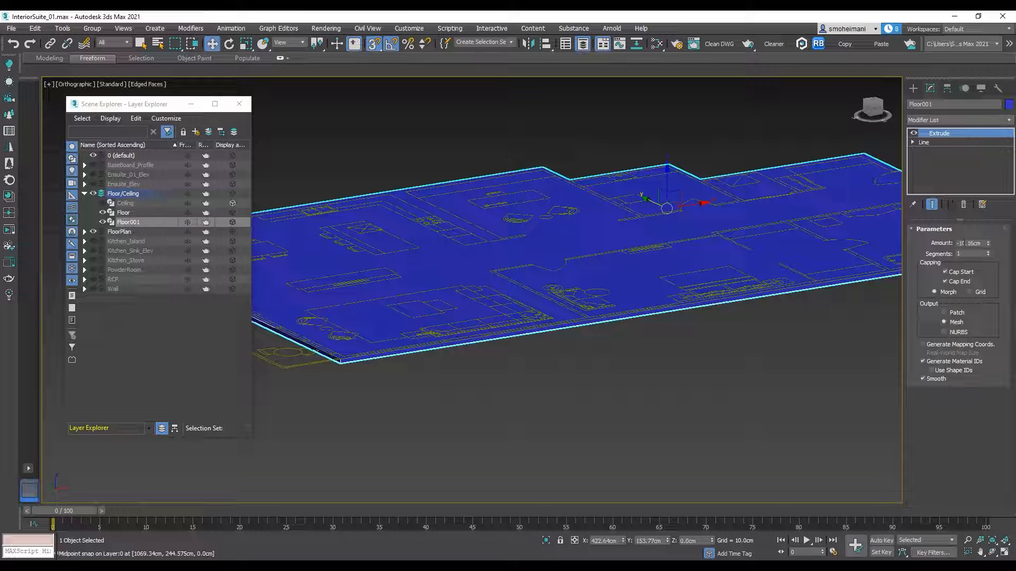
{"action": "double_click", "coordinate": [966, 243]}
{"action": "type", "text": "0"}
{"action": "key", "text": "Return"}
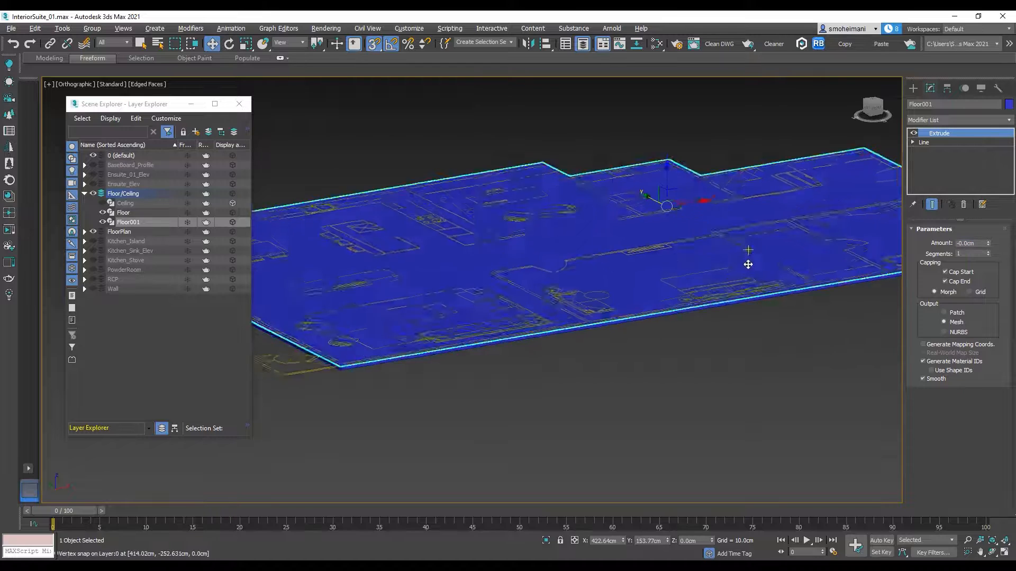
Step: Apply an Edit Poly modifier to the flat copy of the floor
{"action": "left_click_drag", "start_coordinate": [748, 265], "coordinate": [750, 283], "text": "alt"}
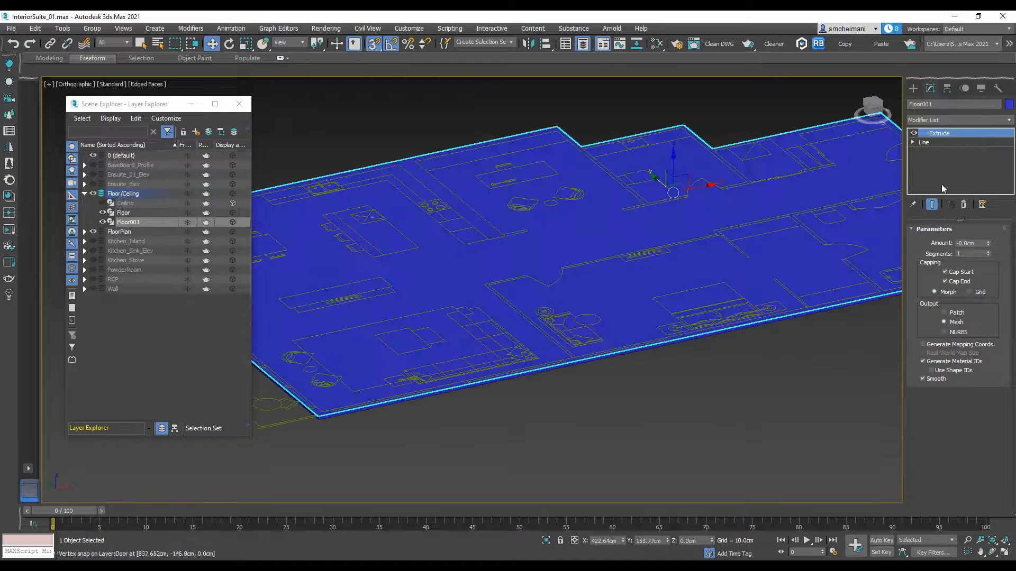
{"action": "left_click", "coordinate": [1010, 124]}
{"action": "left_click", "coordinate": [938, 156]}
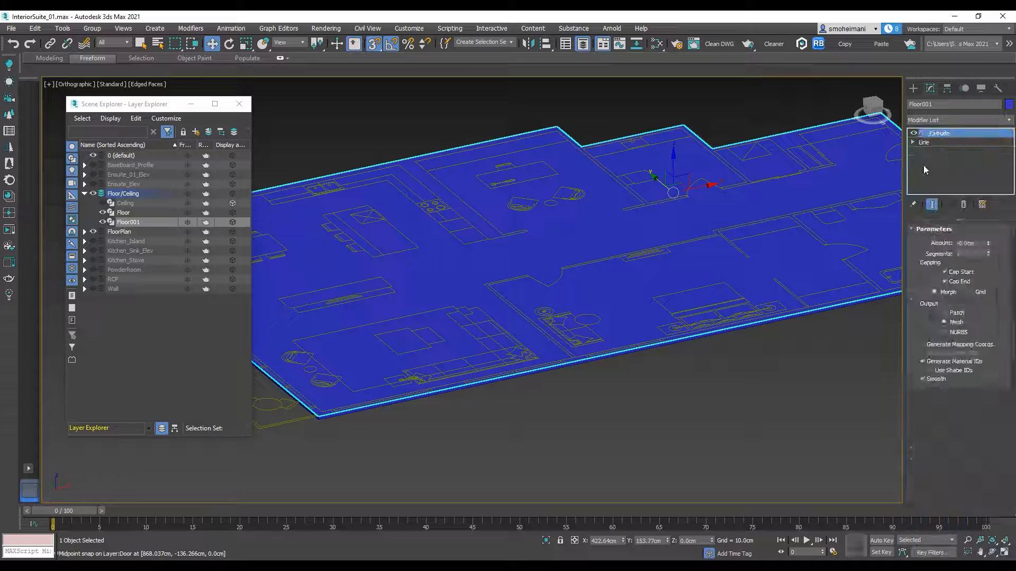
Step: Change the floor copy's object color to dark yellow so it differs from the original slab
{"action": "left_click", "coordinate": [1009, 105]}
{"action": "left_click", "coordinate": [795, 179]}
{"action": "left_click", "coordinate": [807, 245]}
{"action": "middle_click_drag", "start_coordinate": [769, 255], "coordinate": [690, 279], "text": "alt"}
{"action": "middle_click_drag", "start_coordinate": [759, 279], "coordinate": [621, 232], "text": "alt"}
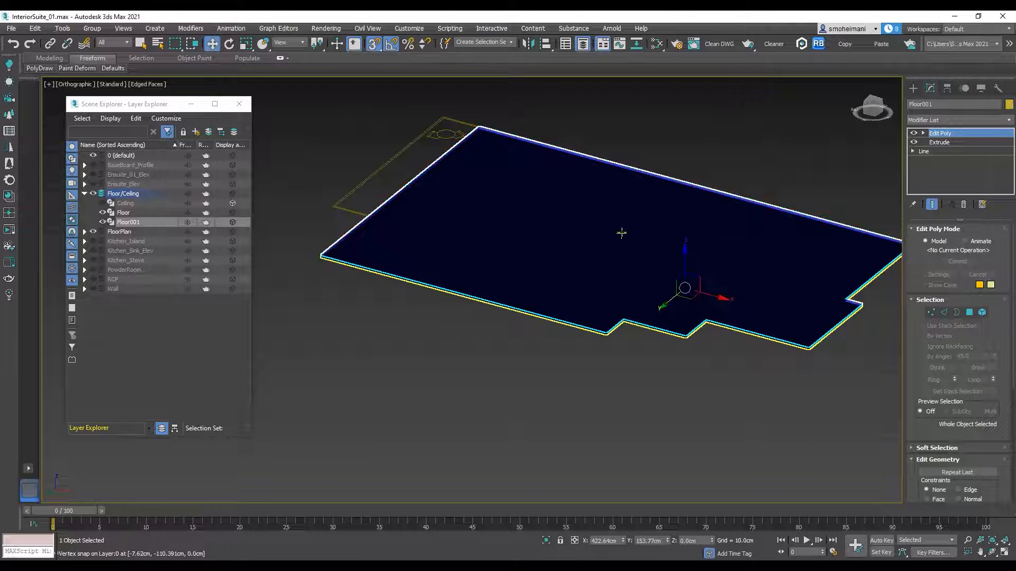
Step: Hide the original Floor slab, reselect the flat floor copy and switch to the Top view
{"action": "left_click", "coordinate": [621, 233]}
{"action": "left_click", "coordinate": [102, 212]}
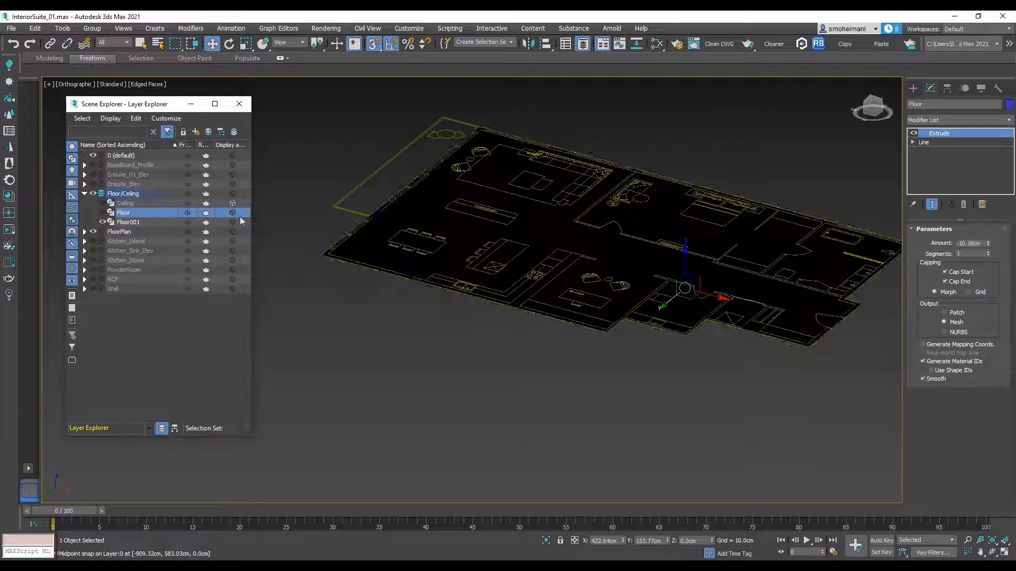
{"action": "middle_click_drag", "start_coordinate": [659, 190], "coordinate": [640, 280], "text": "alt"}
{"action": "left_click", "coordinate": [682, 228]}
{"action": "middle_click_drag", "start_coordinate": [717, 204], "coordinate": [678, 265]}
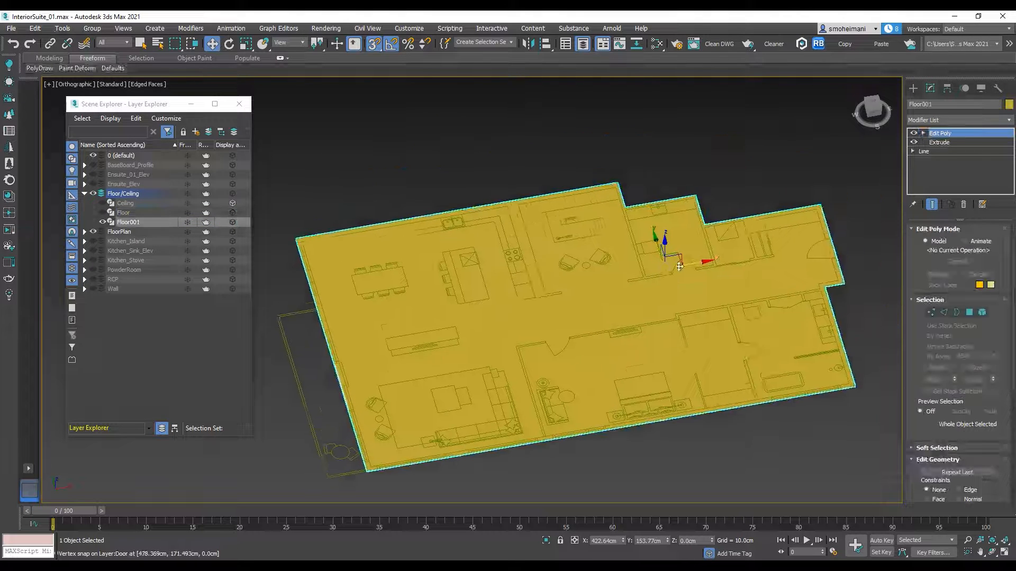
{"action": "key", "text": "t"}
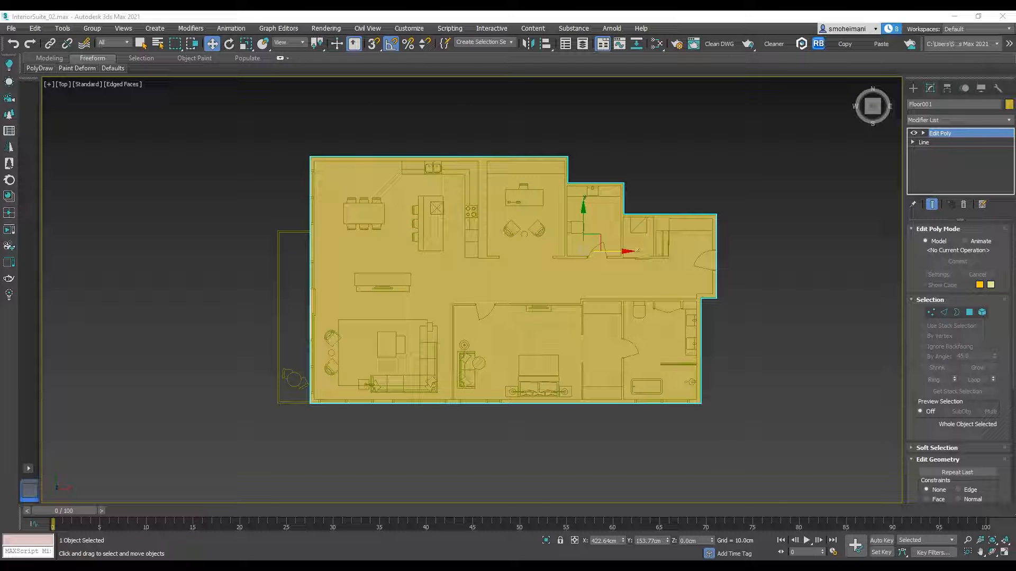
Step: Activate the Slice Plane at Edge level of the floor copy's Edit Poly and rotate the plane perpendicular to the floor
{"action": "scroll", "coordinate": [590, 281], "scroll_direction": "up", "scroll_amount": 3}
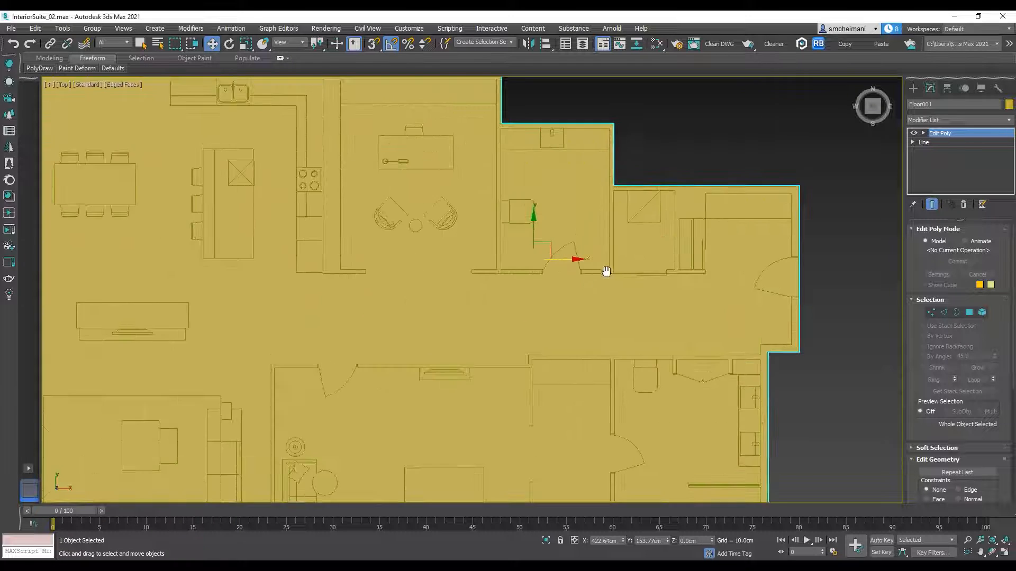
{"action": "left_click", "coordinate": [924, 132]}
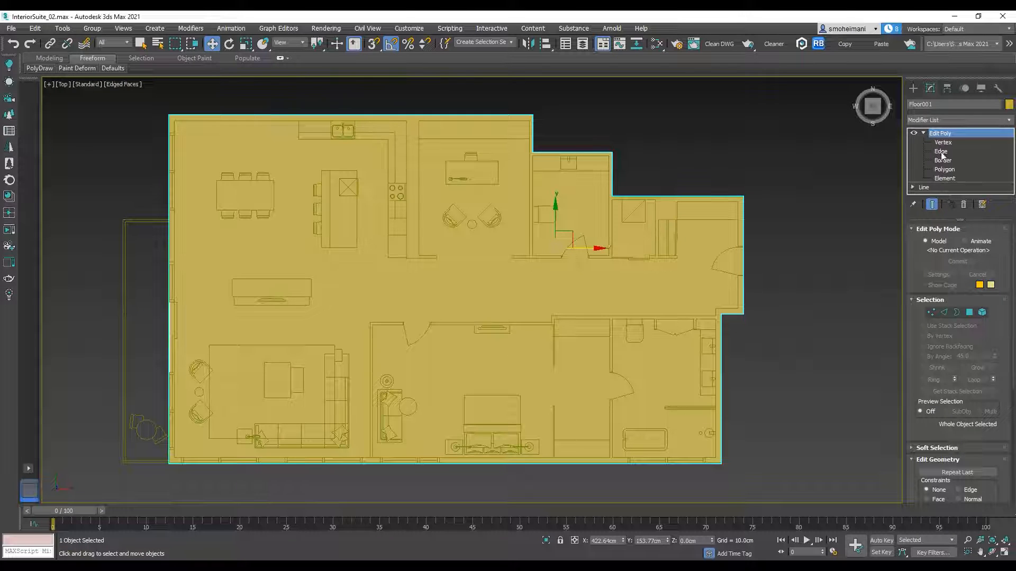
{"action": "left_click", "coordinate": [941, 152]}
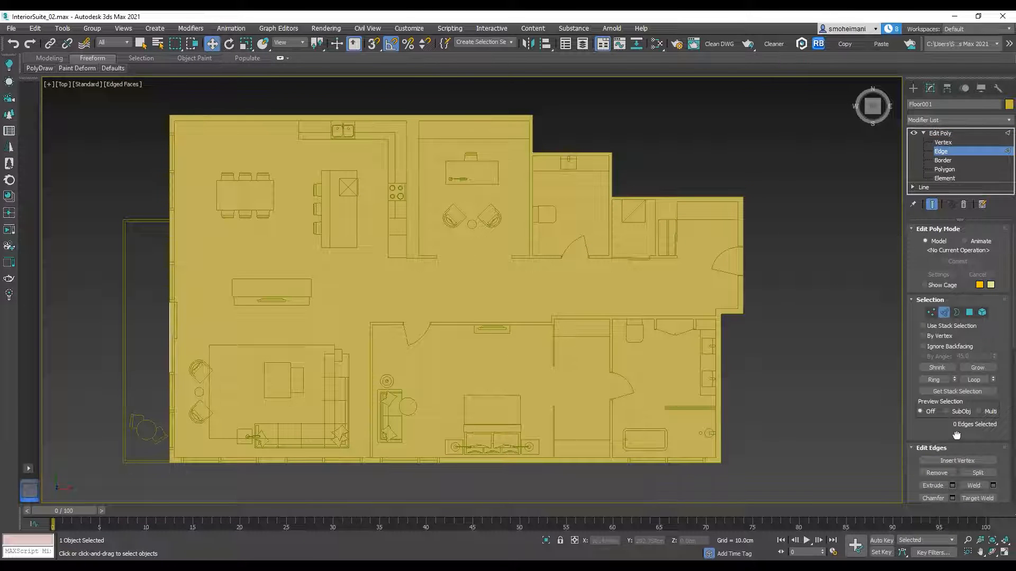
{"action": "left_click_drag", "start_coordinate": [957, 435], "coordinate": [955, 290]}
{"action": "scroll", "coordinate": [950, 330], "scroll_direction": "down", "scroll_amount": 5}
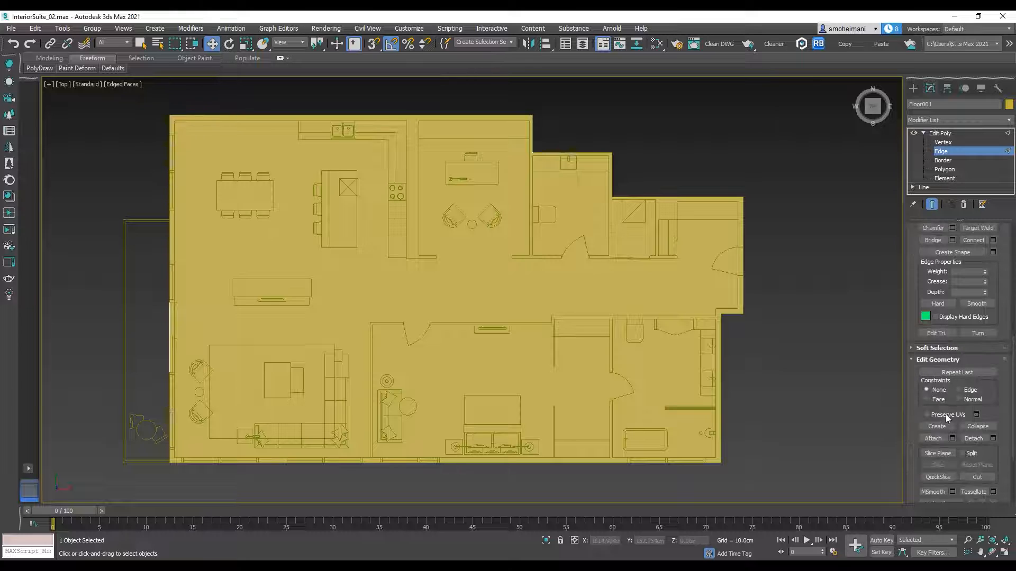
{"action": "left_click", "coordinate": [939, 453]}
{"action": "scroll", "coordinate": [754, 350], "scroll_direction": "down", "scroll_amount": 2}
{"action": "scroll", "coordinate": [651, 261], "scroll_direction": "down", "scroll_amount": 2}
{"action": "left_click", "coordinate": [229, 43]}
{"action": "left_click_drag", "start_coordinate": [602, 241], "coordinate": [554, 242]}
{"action": "key", "text": "w"}
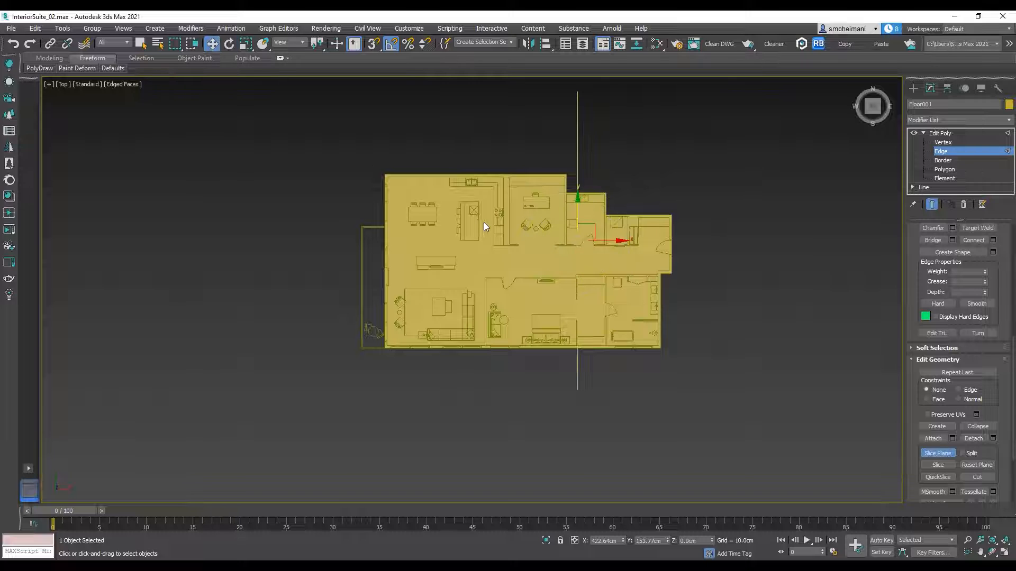
Step: Align the slice plane horizontally with the corridor wall on the kitchen, office and powder room side, and slice the floor copy there
{"action": "scroll", "coordinate": [531, 248], "scroll_direction": "up", "scroll_amount": 8}
{"action": "left_click_drag", "start_coordinate": [413, 240], "coordinate": [399, 180]}
{"action": "key", "text": "e"}
{"action": "key", "text": "w"}
{"action": "left_click_drag", "start_coordinate": [377, 212], "coordinate": [377, 266]}
{"action": "left_click", "coordinate": [936, 465]}
Step: Move the slice plane to the opposite corridor wall, on the bathroom side, and slice the floor copy again
{"action": "scroll", "coordinate": [599, 320], "scroll_direction": "down", "scroll_amount": 3}
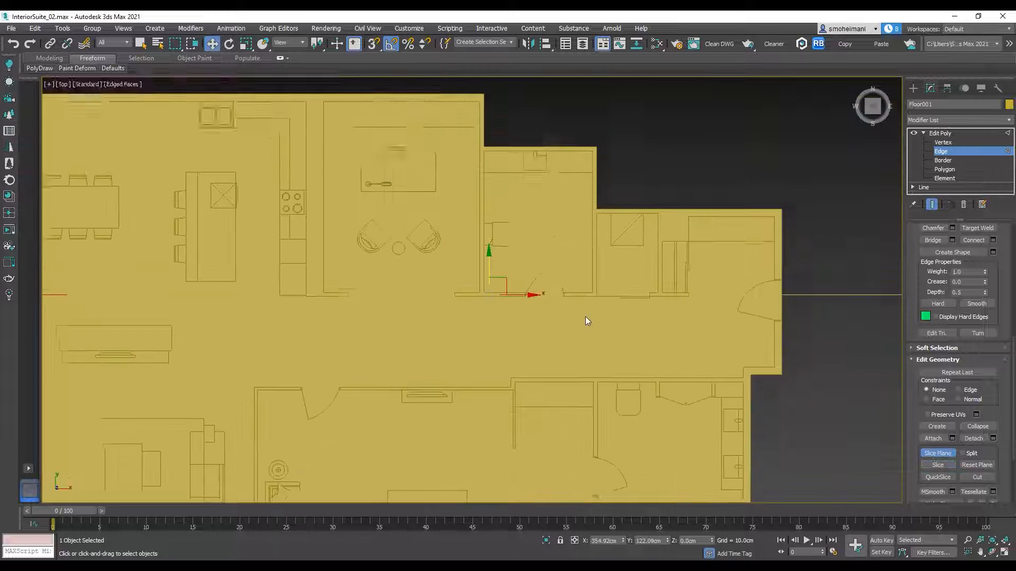
{"action": "middle_click_drag", "start_coordinate": [599, 321], "coordinate": [596, 253]}
{"action": "left_click_drag", "start_coordinate": [483, 183], "coordinate": [494, 273]}
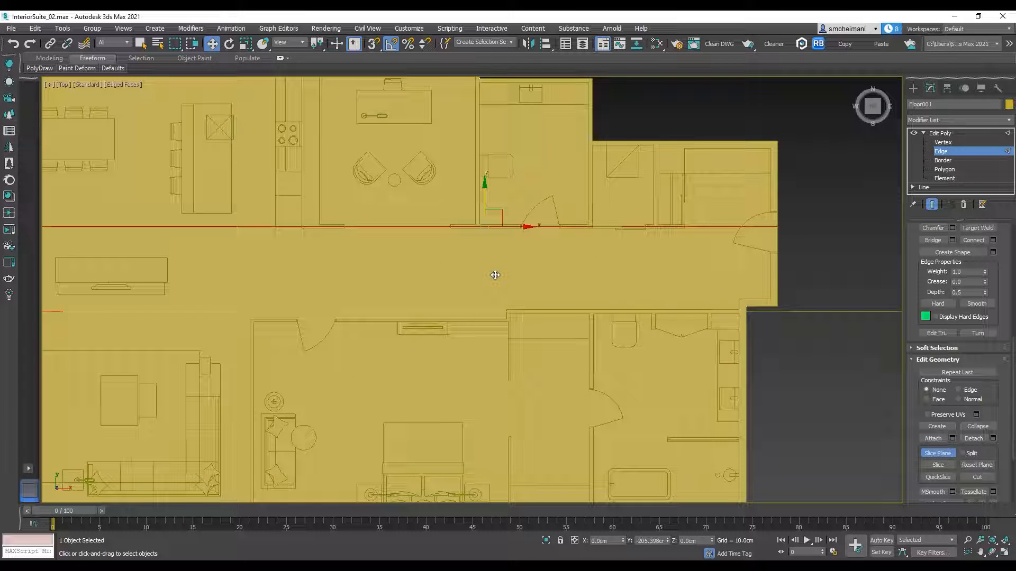
{"action": "left_click", "coordinate": [936, 465]}
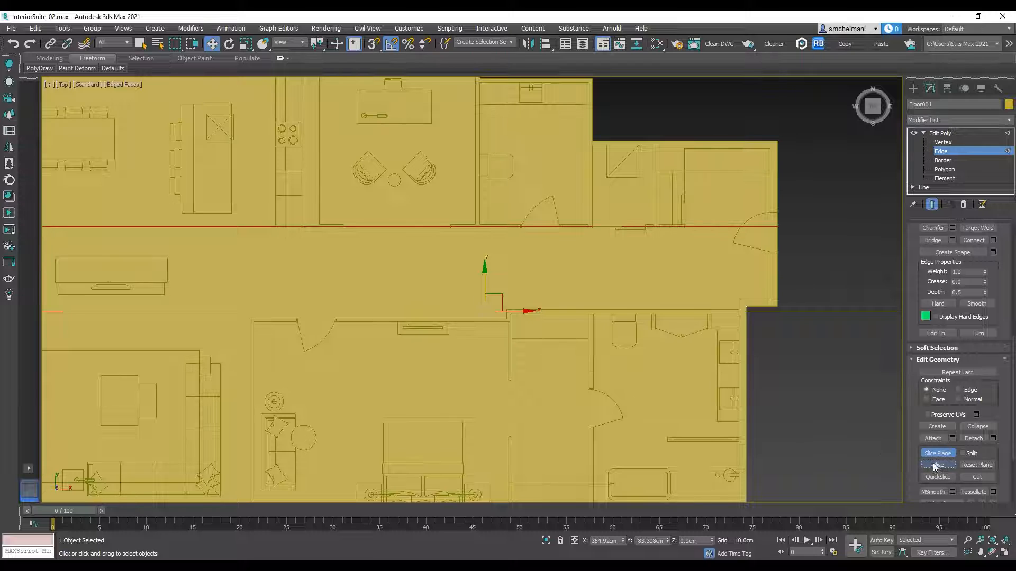
Step: Turn the slice plane by 90 degrees, align it with the wall between the office and the powder room, and slice
{"action": "scroll", "coordinate": [454, 184], "scroll_direction": "down", "scroll_amount": 2}
{"action": "left_click", "coordinate": [229, 44]}
{"action": "left_click_drag", "start_coordinate": [518, 218], "coordinate": [530, 269]}
{"action": "left_click", "coordinate": [212, 44]}
{"action": "scroll", "coordinate": [500, 185], "scroll_direction": "up", "scroll_amount": 3}
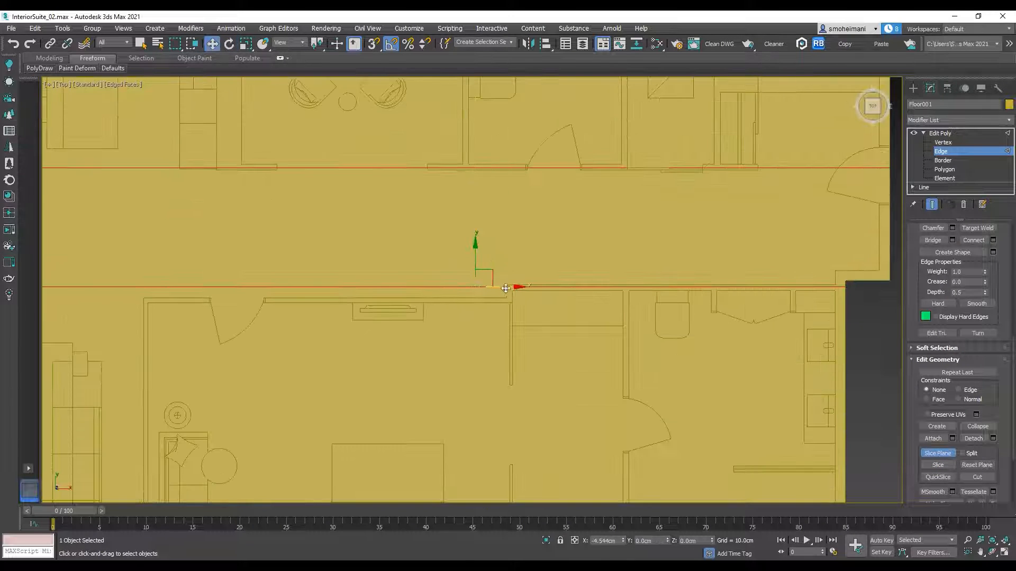
{"action": "left_click", "coordinate": [944, 464]}
Step: Move the slice plane to the powder room's far wall, in line with the bathroom's door wall, and slice the floor copy
{"action": "left_click_drag", "start_coordinate": [500, 287], "coordinate": [657, 282]}
{"action": "left_click", "coordinate": [945, 465]}
{"action": "middle_click_drag", "start_coordinate": [671, 306], "coordinate": [654, 237]}
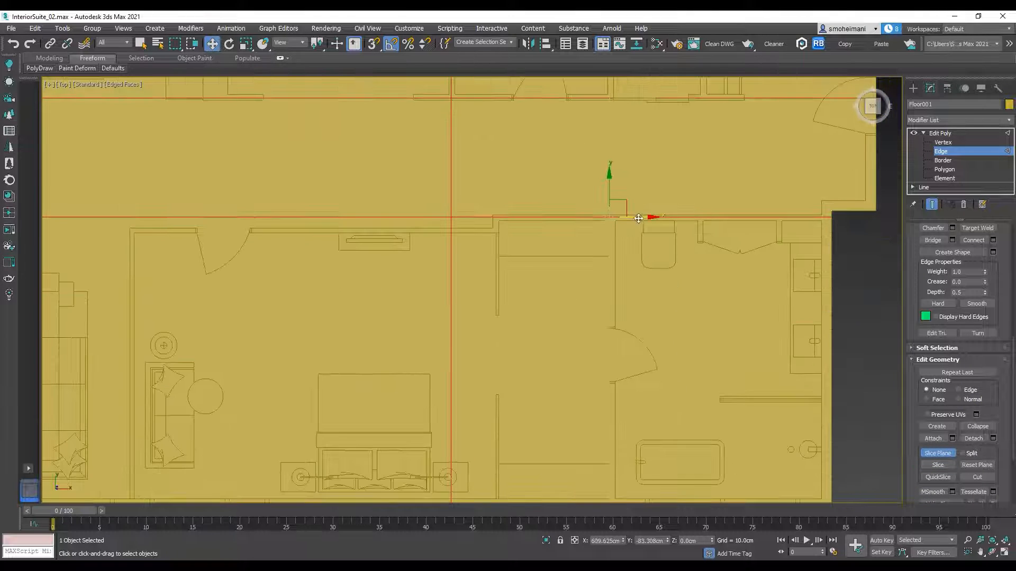
{"action": "key", "text": "ctrl+z"}
{"action": "left_click_drag", "start_coordinate": [636, 218], "coordinate": [642, 218]}
{"action": "key", "text": "ctrl+z"}
{"action": "left_click", "coordinate": [944, 466]}
Step: Select the floor polygons of the bathroom and the powder room and detach them from the floor copy
{"action": "scroll", "coordinate": [641, 282], "scroll_direction": "down", "scroll_amount": 3}
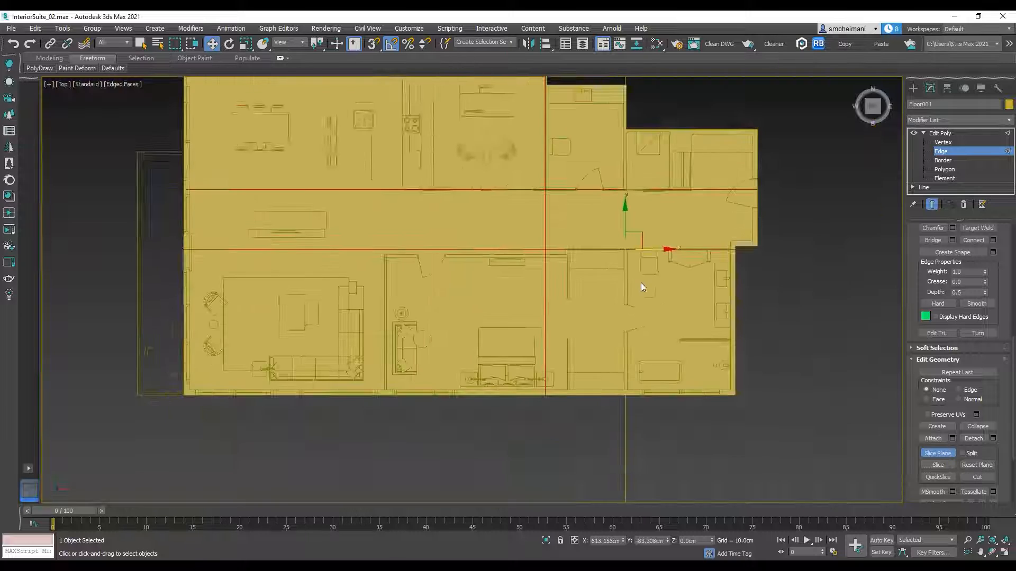
{"action": "middle_click_drag", "start_coordinate": [640, 283], "coordinate": [653, 337]}
{"action": "left_click", "coordinate": [944, 170]}
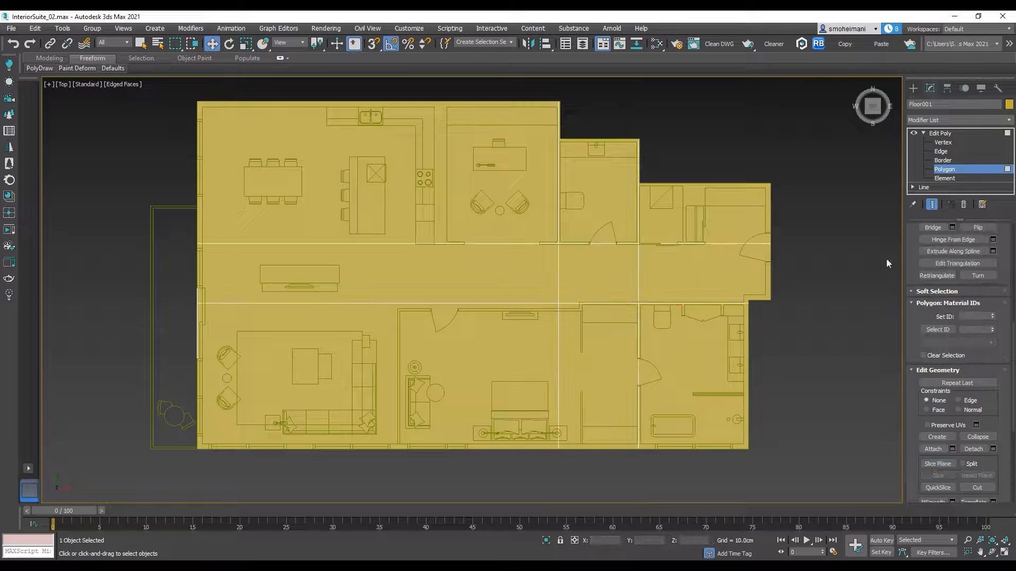
{"action": "left_click", "coordinate": [703, 349]}
{"action": "left_click", "coordinate": [605, 203], "text": "ctrl"}
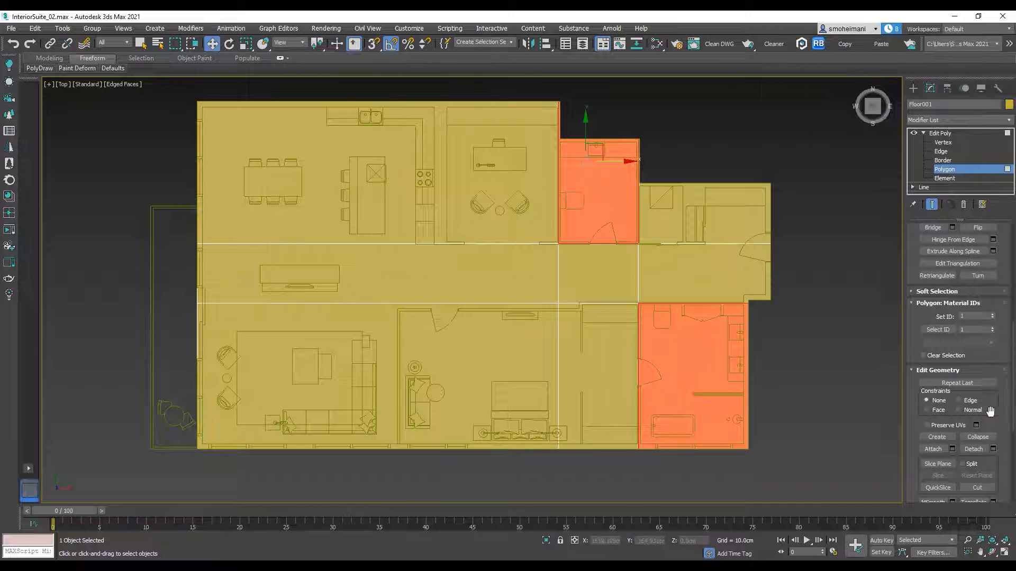
{"action": "left_click", "coordinate": [974, 449]}
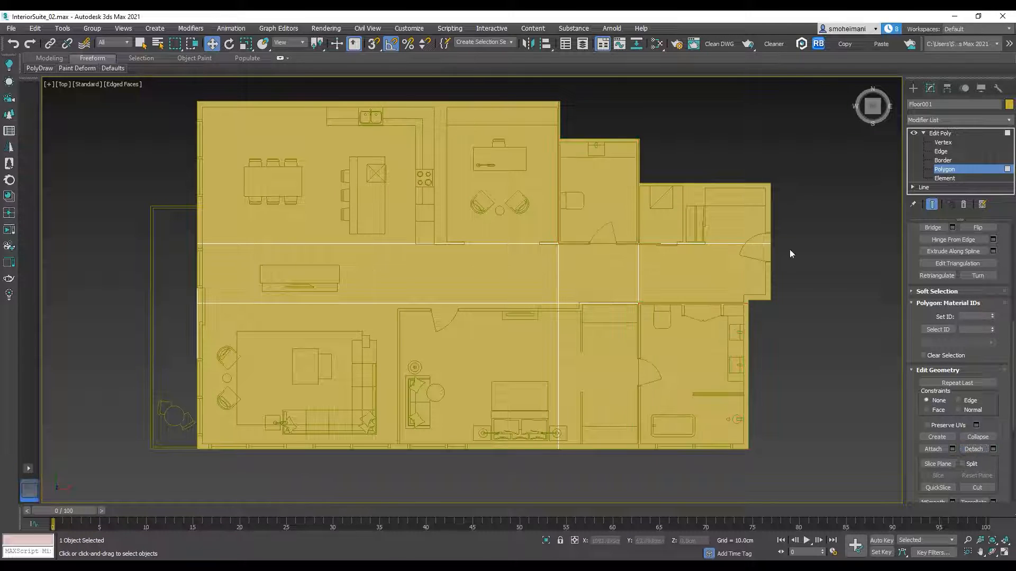
Step: Leave the Polygon level of the floor copy and save the scene
{"action": "left_click", "coordinate": [941, 168]}
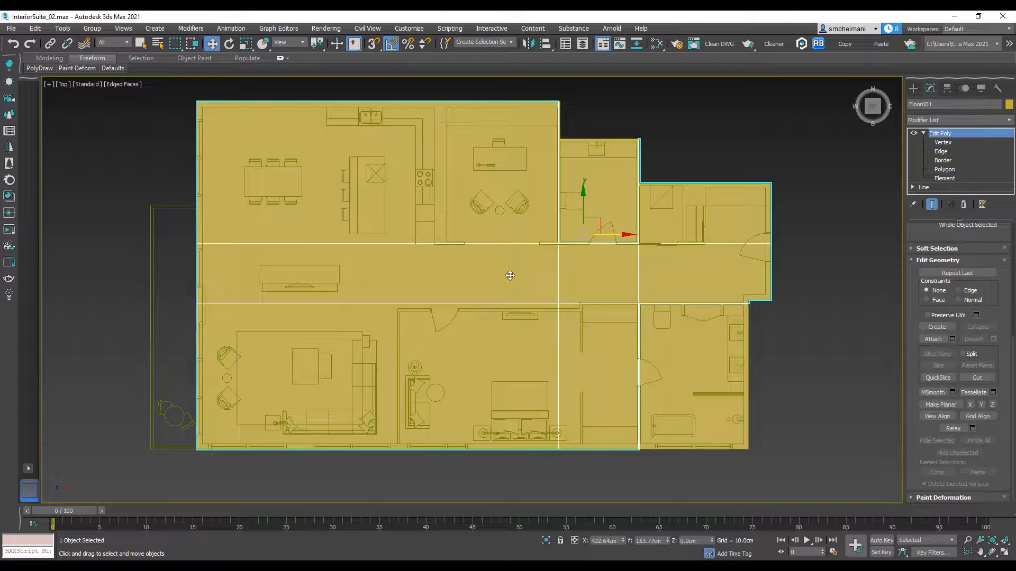
{"action": "left_click", "coordinate": [11, 28]}
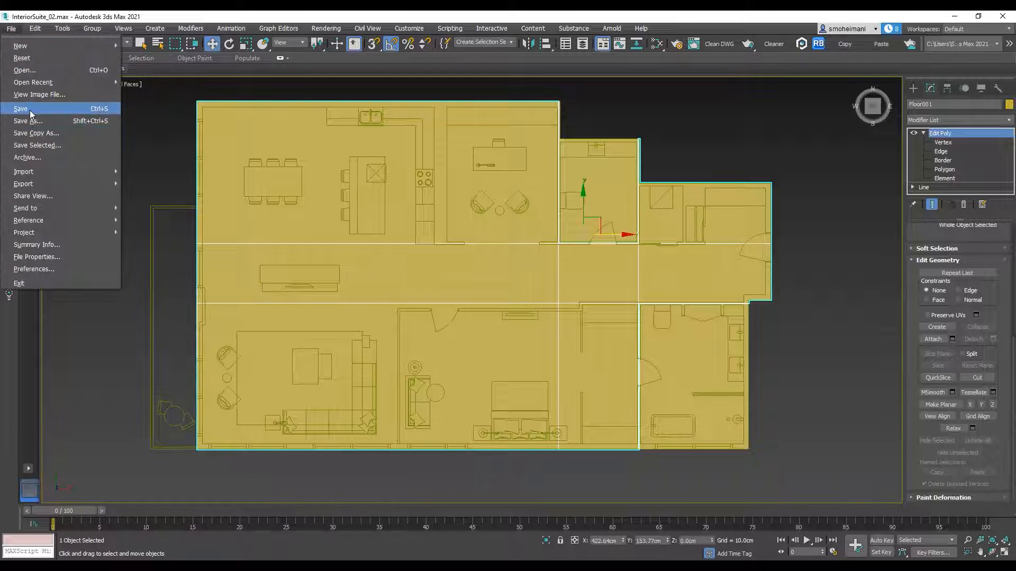
{"action": "left_click", "coordinate": [22, 108]}
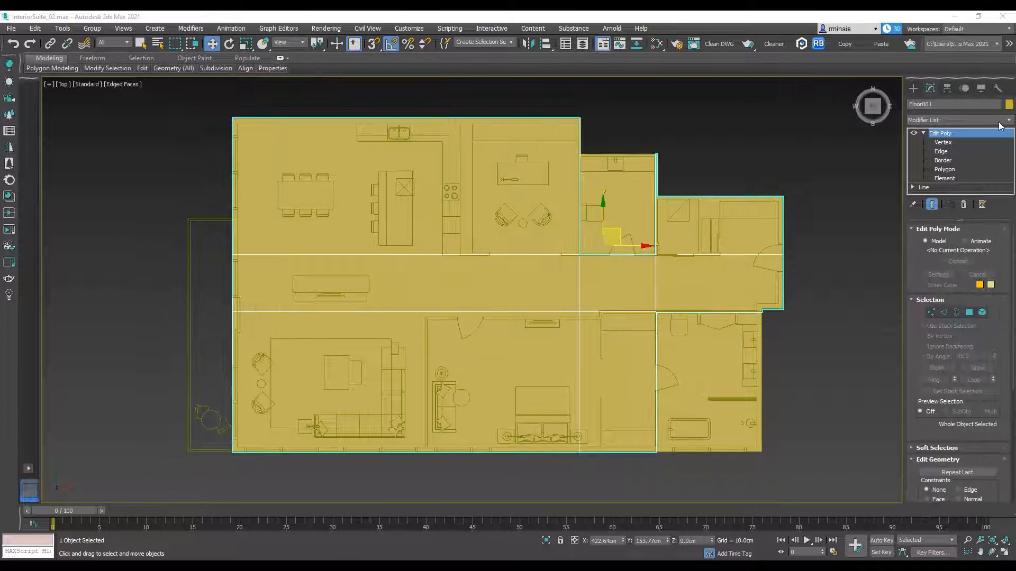
Step: Apply a FloorGenerator modifier to the remaining main floor area
{"action": "left_click", "coordinate": [1004, 121]}
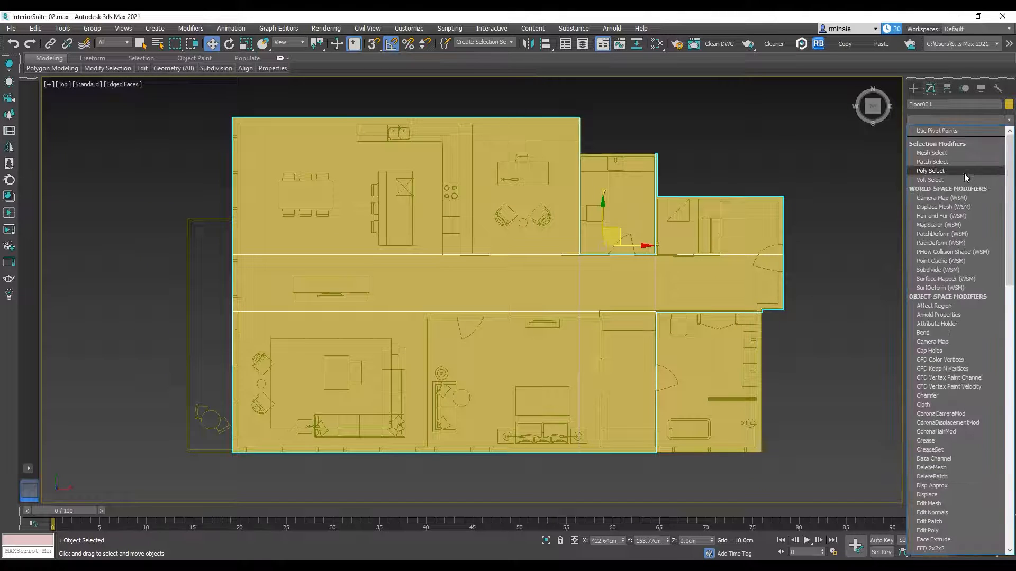
{"action": "scroll", "coordinate": [955, 228], "scroll_direction": "down", "scroll_amount": 10}
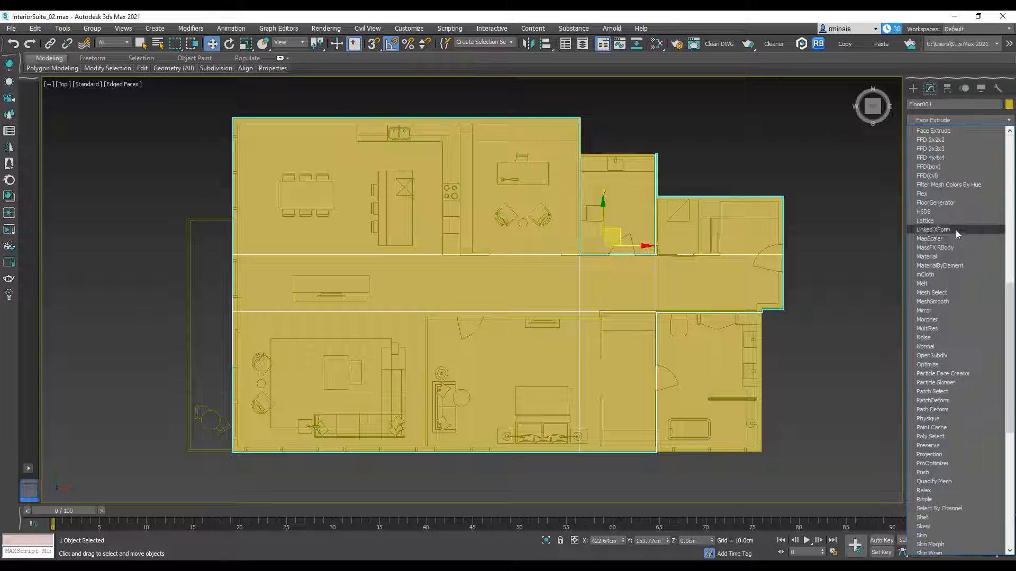
{"action": "left_click", "coordinate": [940, 204]}
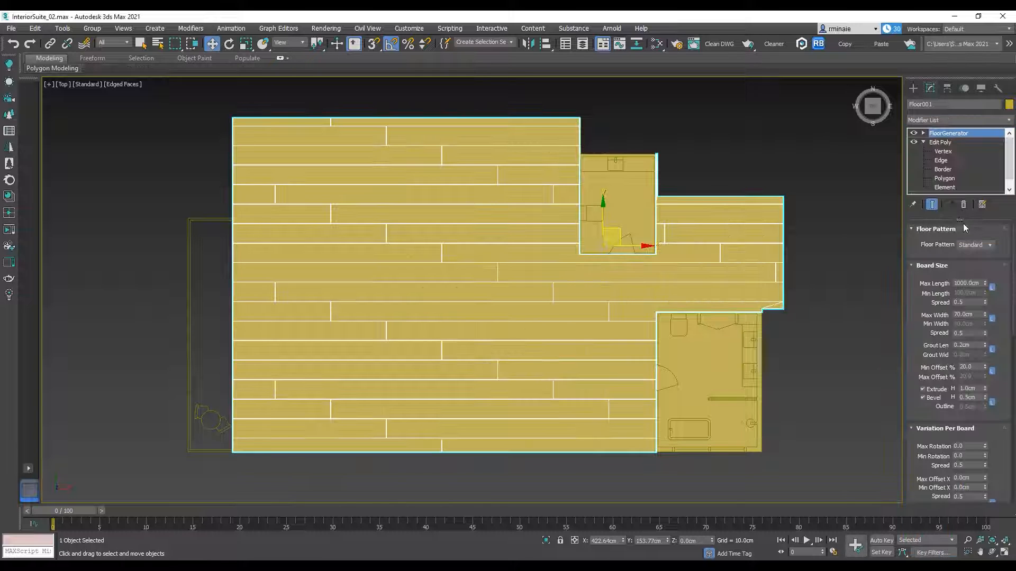
Step: Unlink the minimum and maximum board lengths, and set Max Length to 260 cm and Max Width to 14 cm
{"action": "left_click", "coordinate": [992, 289]}
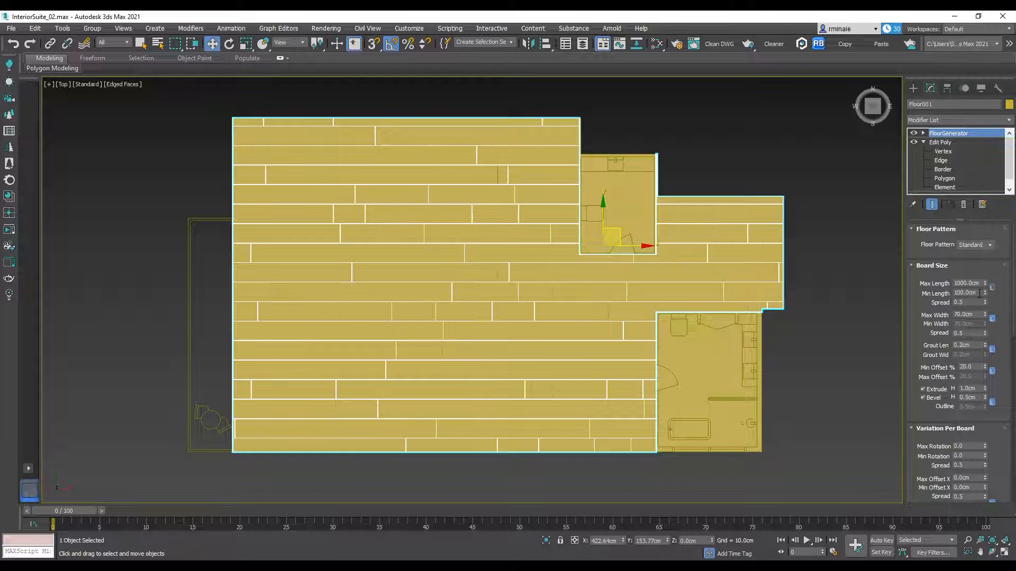
{"action": "left_click", "coordinate": [971, 283]}
{"action": "type", "text": "260"}
{"action": "key", "text": "Return"}
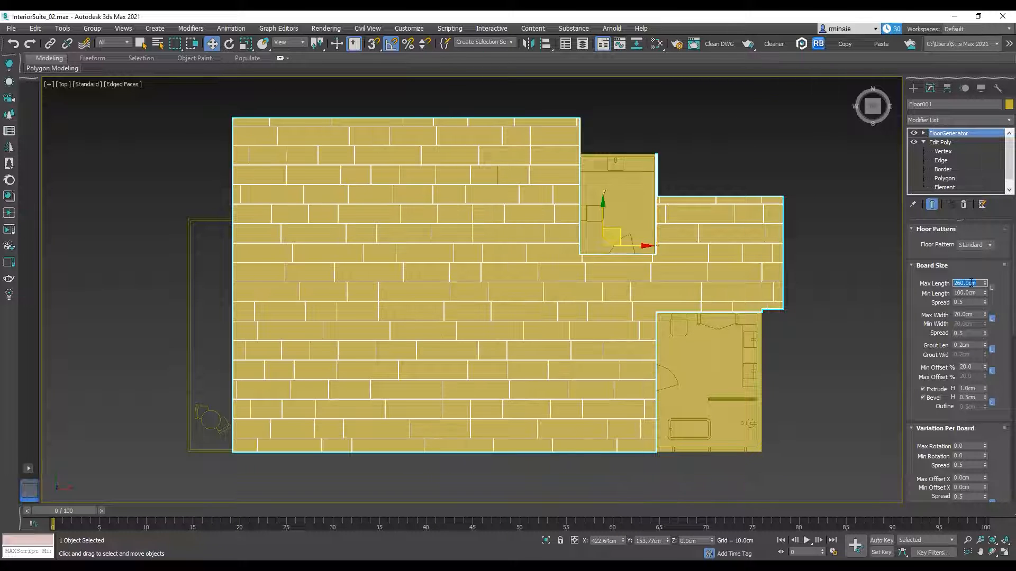
{"action": "left_click", "coordinate": [969, 315]}
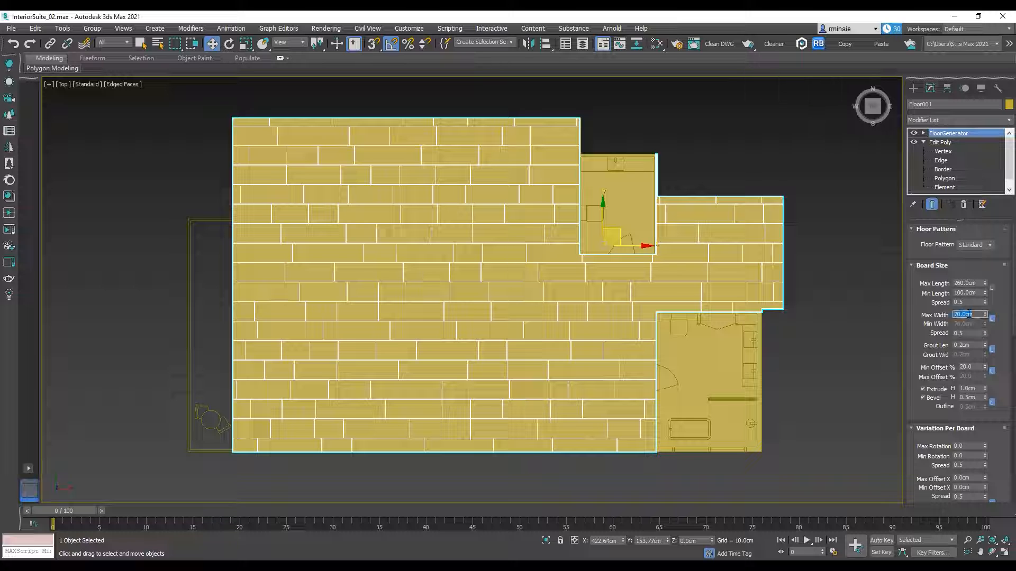
{"action": "type", "text": "14"}
{"action": "key", "text": "Return"}
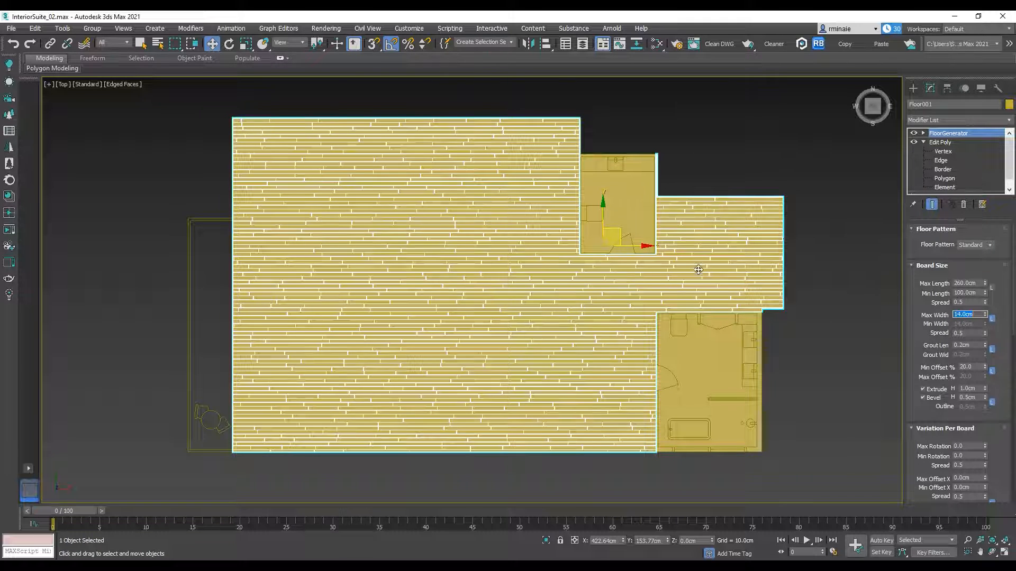
Step: Set the boards' grout length to 0.08 cm and the minimum offset to 25%
{"action": "scroll", "coordinate": [614, 270], "scroll_direction": "up", "scroll_amount": 2}
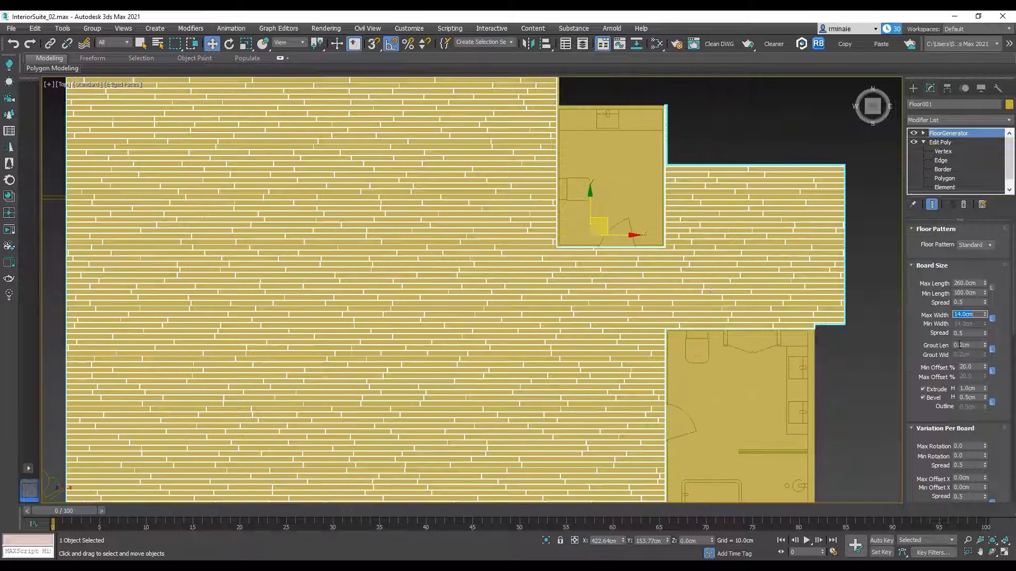
{"action": "double_click", "coordinate": [963, 346]}
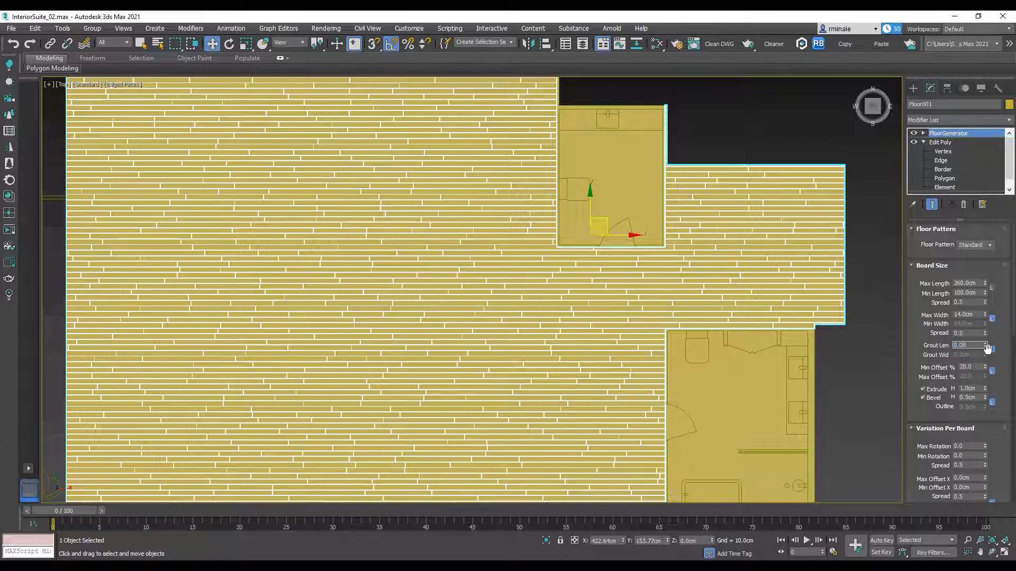
{"action": "key", "text": "Return"}
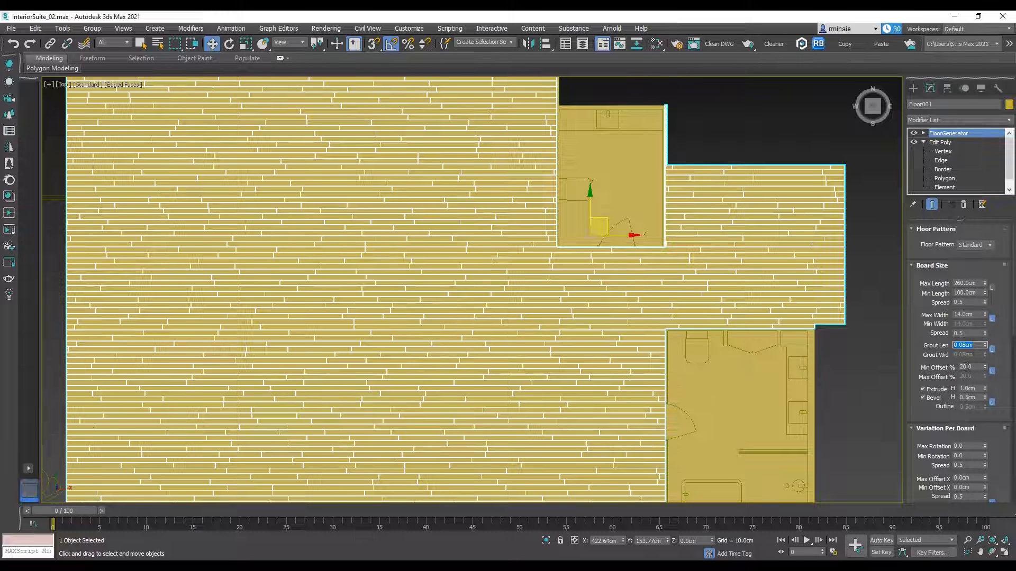
{"action": "double_click", "coordinate": [968, 366]}
{"action": "key", "text": "Return"}
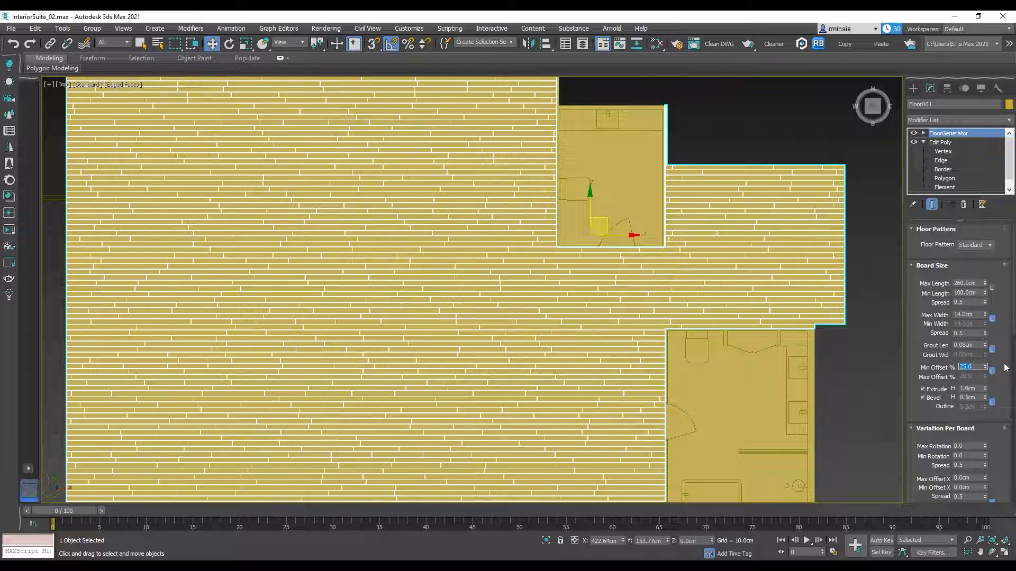
Step: Set the floor boards' extrude height to 0.5 cm and bevel height to 0.1 cm
{"action": "double_click", "coordinate": [970, 389]}
{"action": "type", "text": "0.5"}
{"action": "key", "text": "Return"}
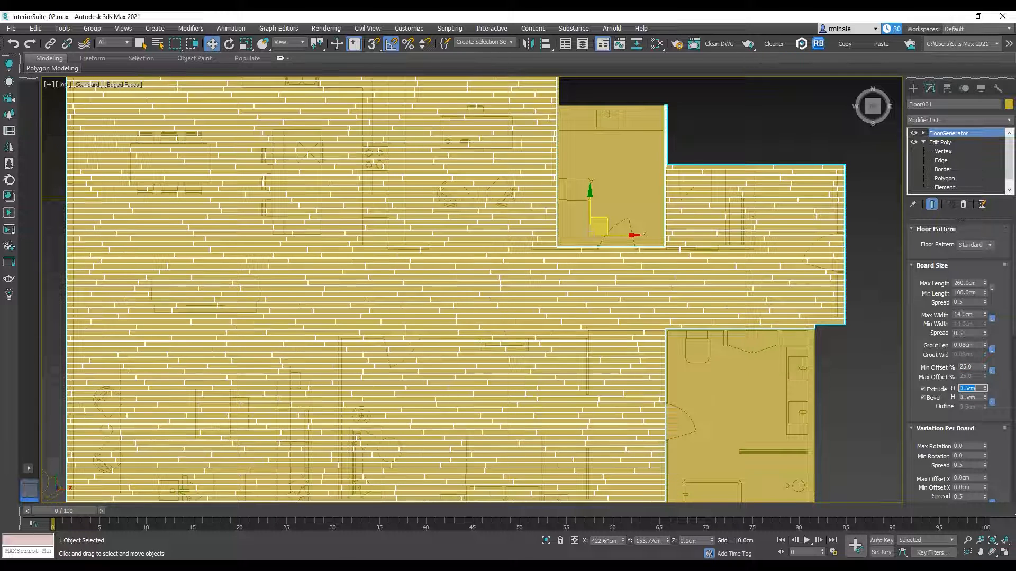
{"action": "left_click", "coordinate": [976, 397]}
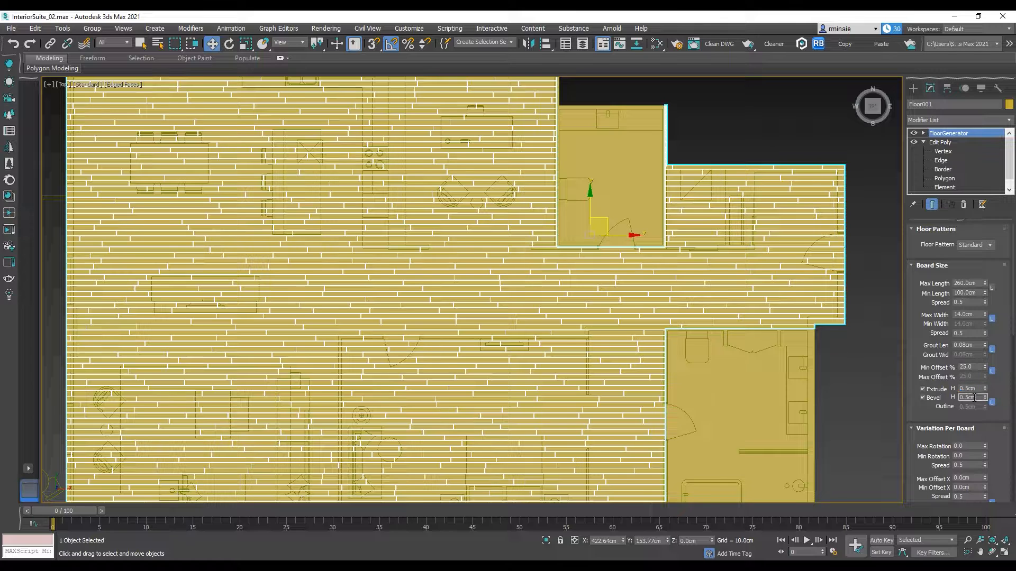
{"action": "type", "text": "0."}
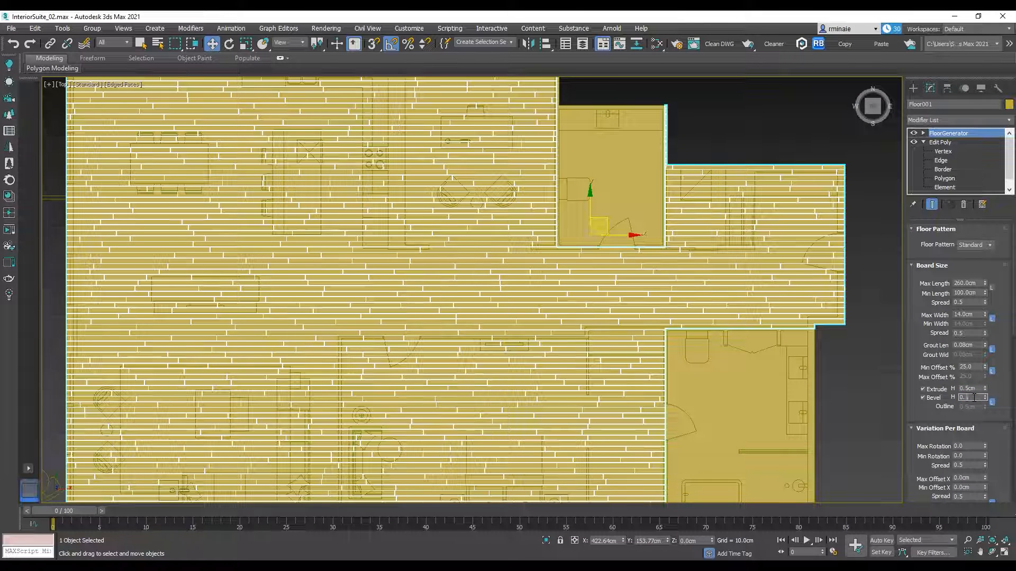
{"action": "type", "text": "1"}
{"action": "key", "text": "Return"}
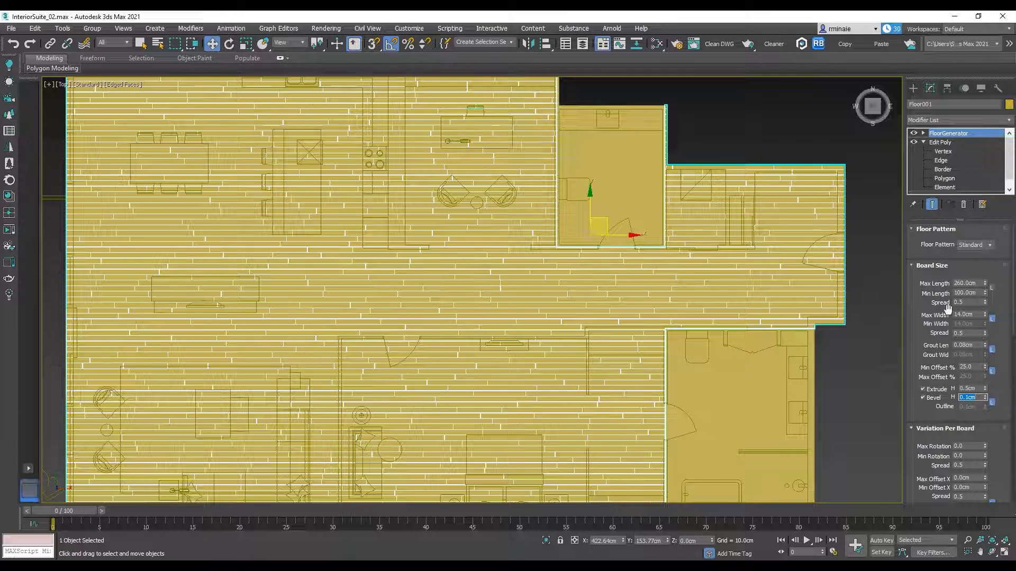
Step: Inspect the generated floor boards and their joints up close, from an angled view and from the top view
{"action": "scroll", "coordinate": [947, 436], "scroll_direction": "down", "scroll_amount": 1}
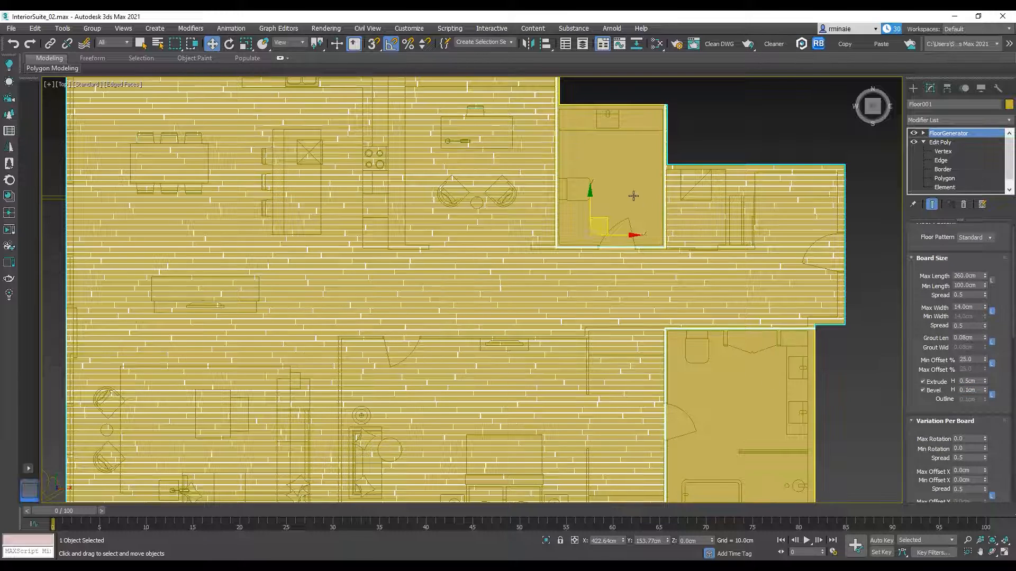
{"action": "scroll", "coordinate": [541, 268], "scroll_direction": "up", "scroll_amount": 4}
{"action": "middle_click_drag", "start_coordinate": [620, 294], "coordinate": [649, 236], "text": "alt"}
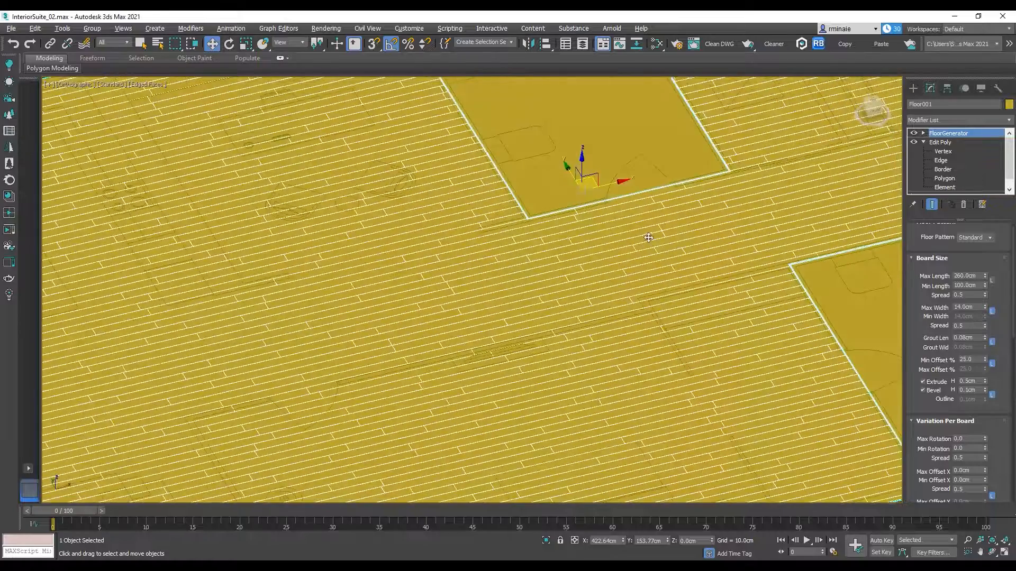
{"action": "scroll", "coordinate": [589, 302], "scroll_direction": "up", "scroll_amount": 5}
{"action": "scroll", "coordinate": [614, 334], "scroll_direction": "up", "scroll_amount": 6}
{"action": "scroll", "coordinate": [617, 333], "scroll_direction": "down", "scroll_amount": 10}
{"action": "key", "text": "t"}
{"action": "scroll", "coordinate": [661, 317], "scroll_direction": "up", "scroll_amount": 8}
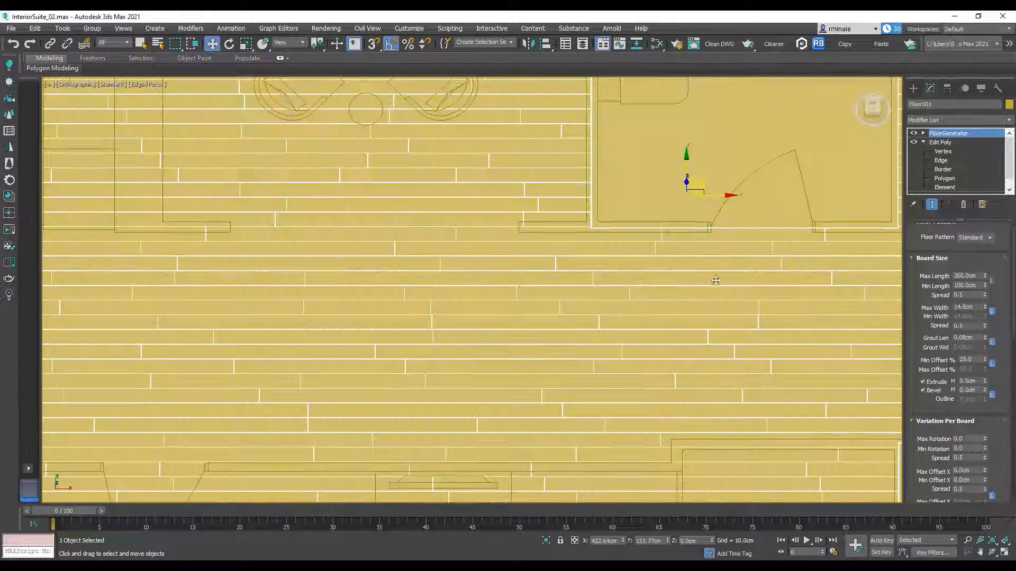
{"action": "scroll", "coordinate": [672, 317], "scroll_direction": "down", "scroll_amount": 8}
{"action": "scroll", "coordinate": [608, 211], "scroll_direction": "up", "scroll_amount": 5}
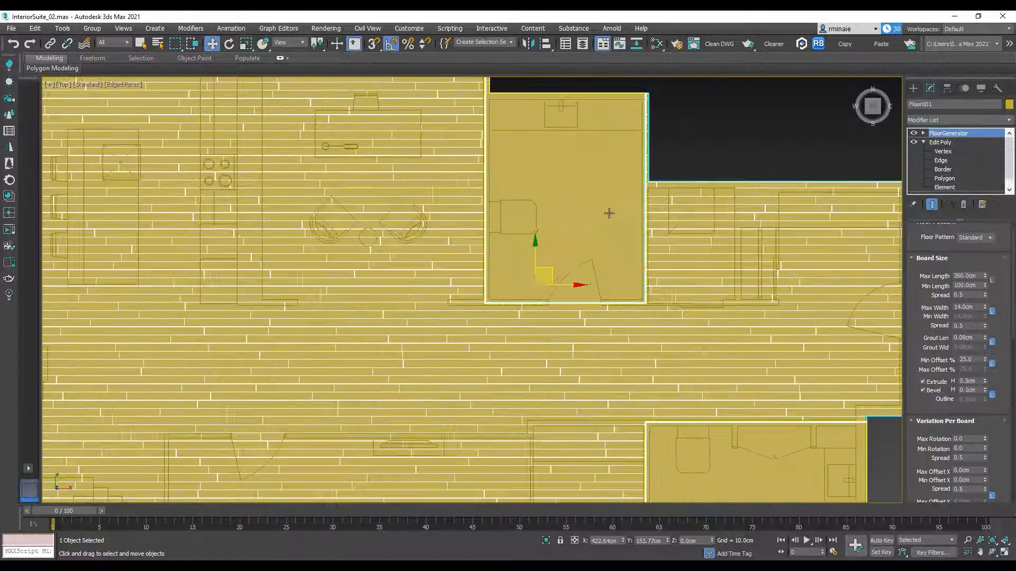
Step: Apply a FloorGenerator modifier to the separated wet-room floors
{"action": "left_click", "coordinate": [1006, 119]}
{"action": "scroll", "coordinate": [966, 216], "scroll_direction": "down", "scroll_amount": 15}
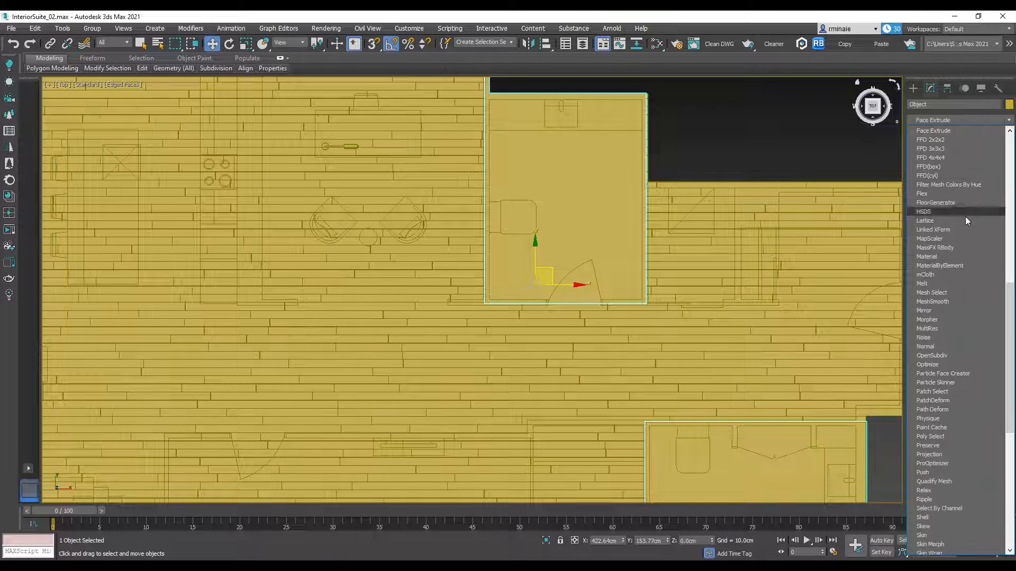
{"action": "left_click", "coordinate": [946, 205]}
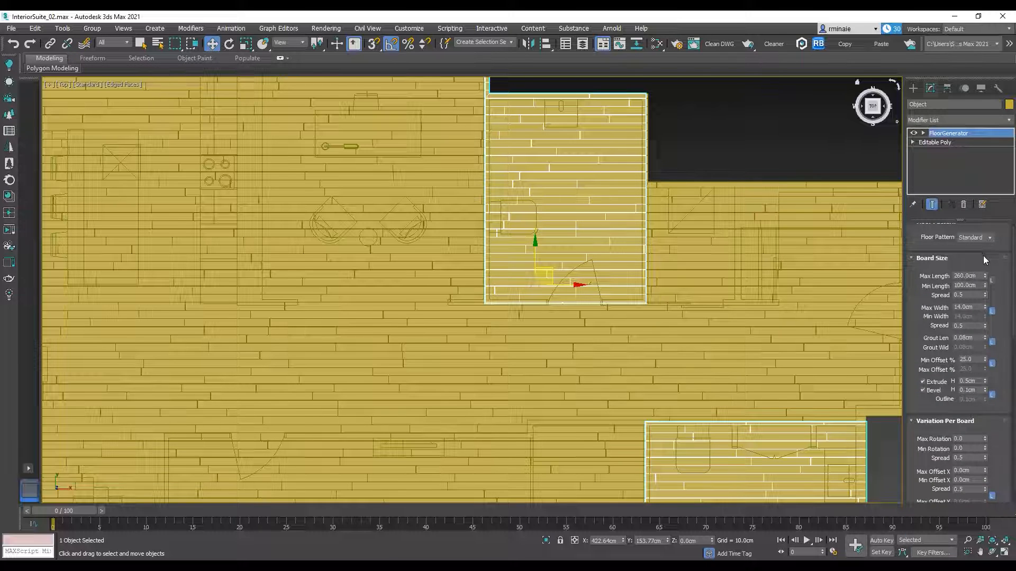
Step: Link the minimum and maximum lengths of the wet-room tiles, and set Max Length and Max Width to 24 inches
{"action": "left_click", "coordinate": [992, 288]}
{"action": "double_click", "coordinate": [966, 283]}
{"action": "type", "text": "24\""}
{"action": "key", "text": "Return"}
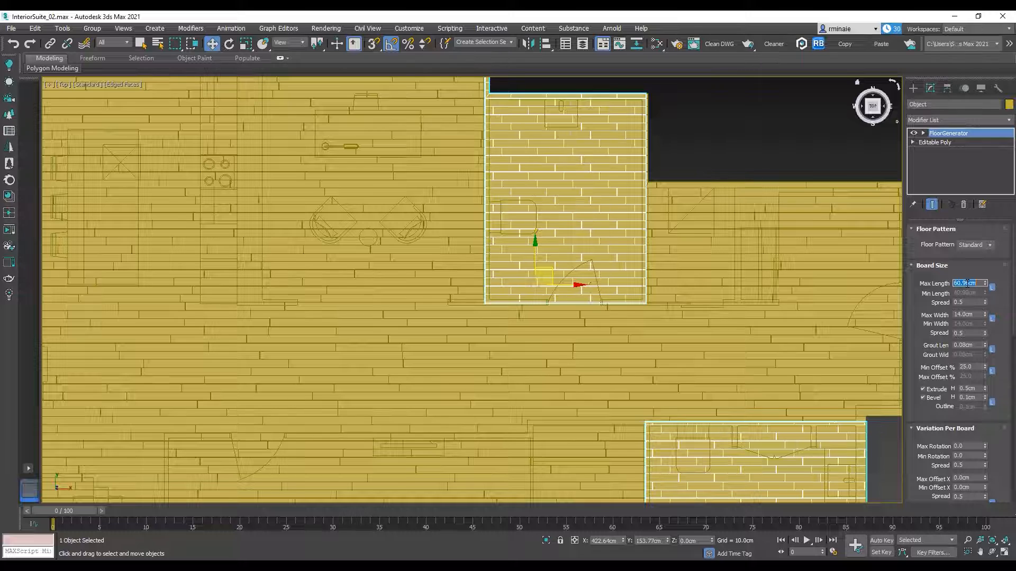
{"action": "double_click", "coordinate": [969, 316]}
{"action": "type", "text": "24\""}
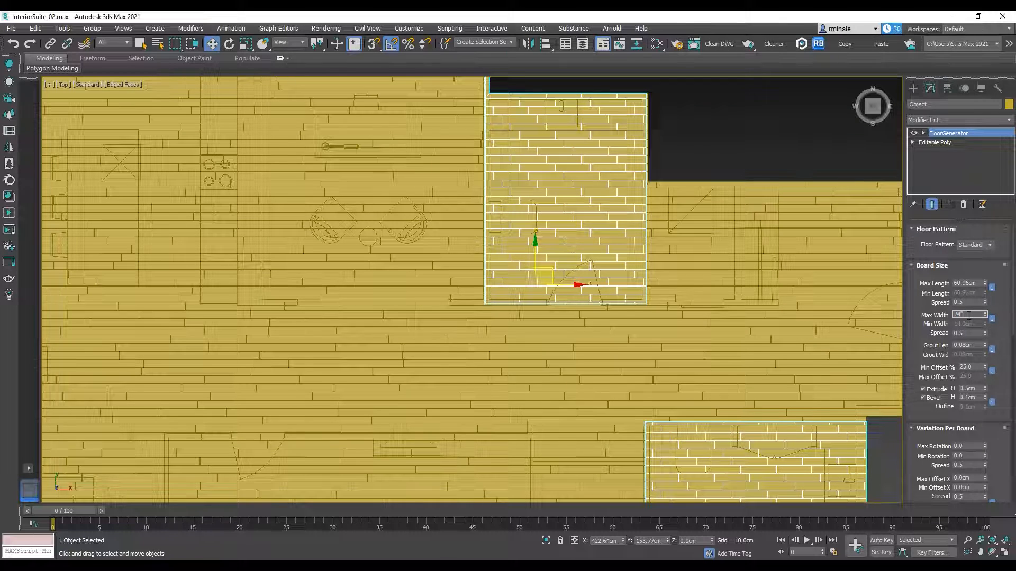
{"action": "key", "text": "Return"}
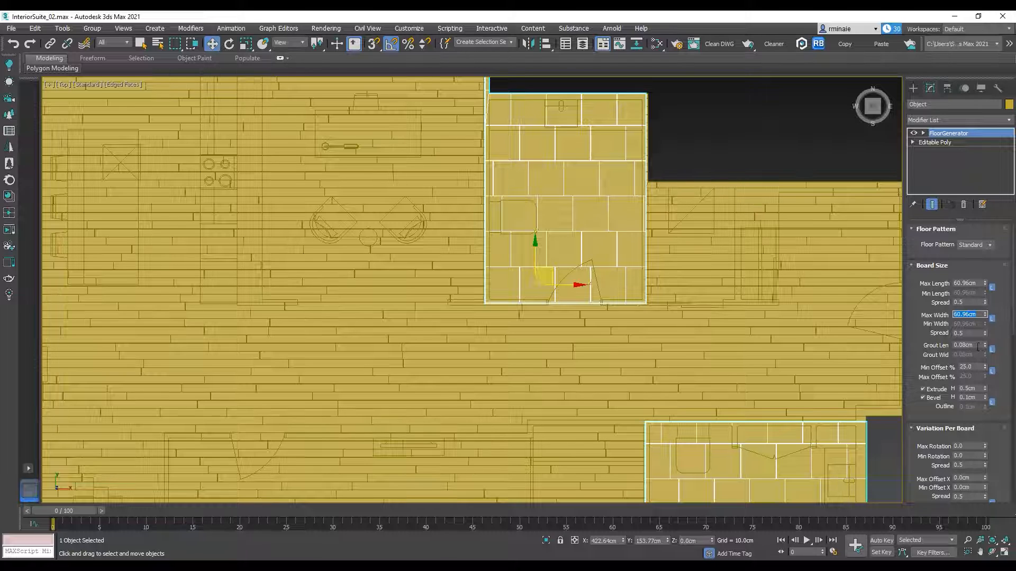
Step: Set the wet-room tiles' minimum offset to 0% so the joints line up in a grid
{"action": "double_click", "coordinate": [978, 367]}
{"action": "type", "text": "0"}
{"action": "key", "text": "Return"}
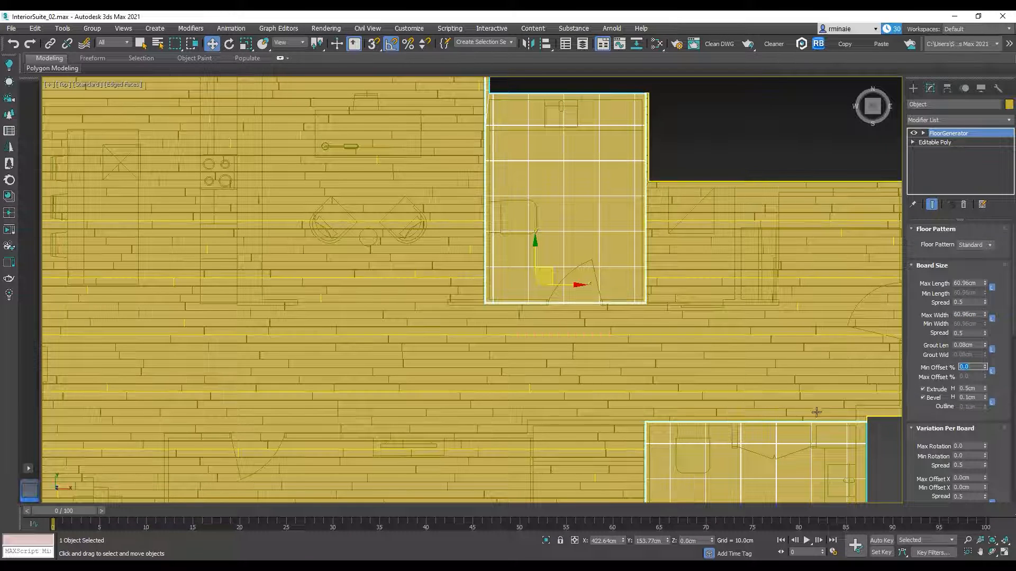
Step: Try shifting the wet-room tile layout by raising its general Offset X
{"action": "left_click_drag", "start_coordinate": [918, 476], "coordinate": [924, 279]}
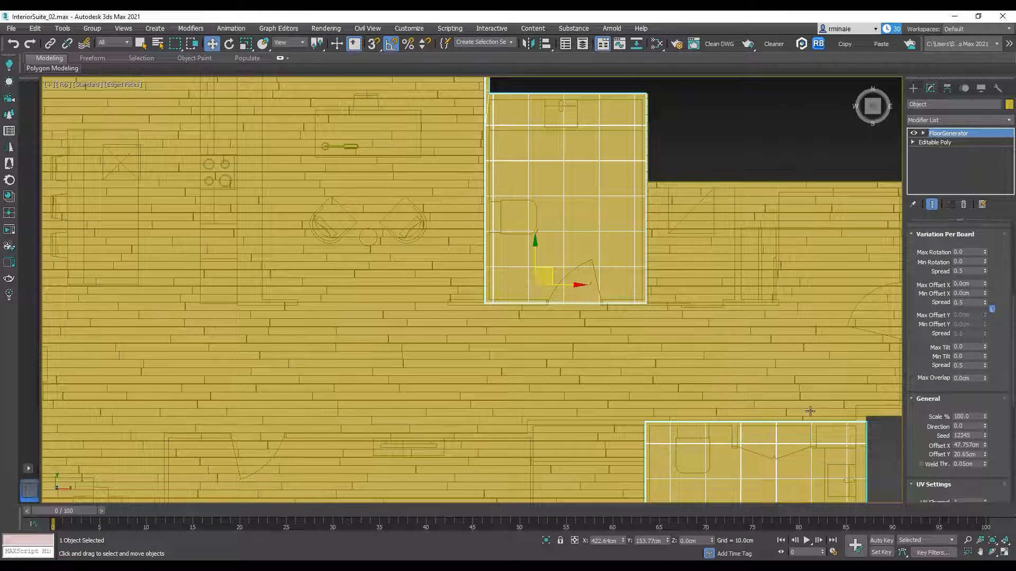
{"action": "scroll", "coordinate": [804, 399], "scroll_direction": "down", "scroll_amount": 2}
{"action": "middle_click_drag", "start_coordinate": [804, 399], "coordinate": [760, 308]}
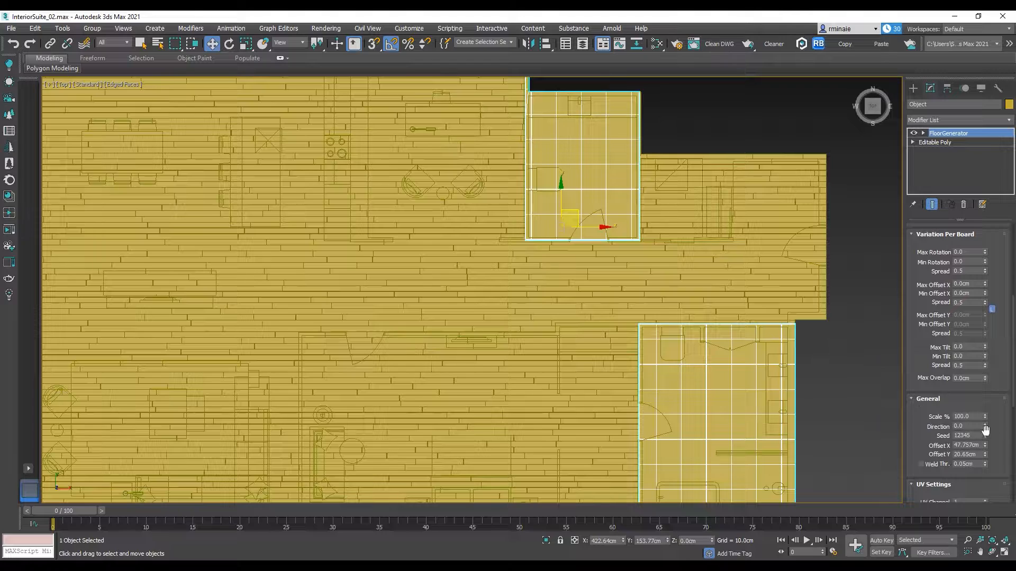
{"action": "left_click_drag", "start_coordinate": [985, 445], "coordinate": [981, 400]}
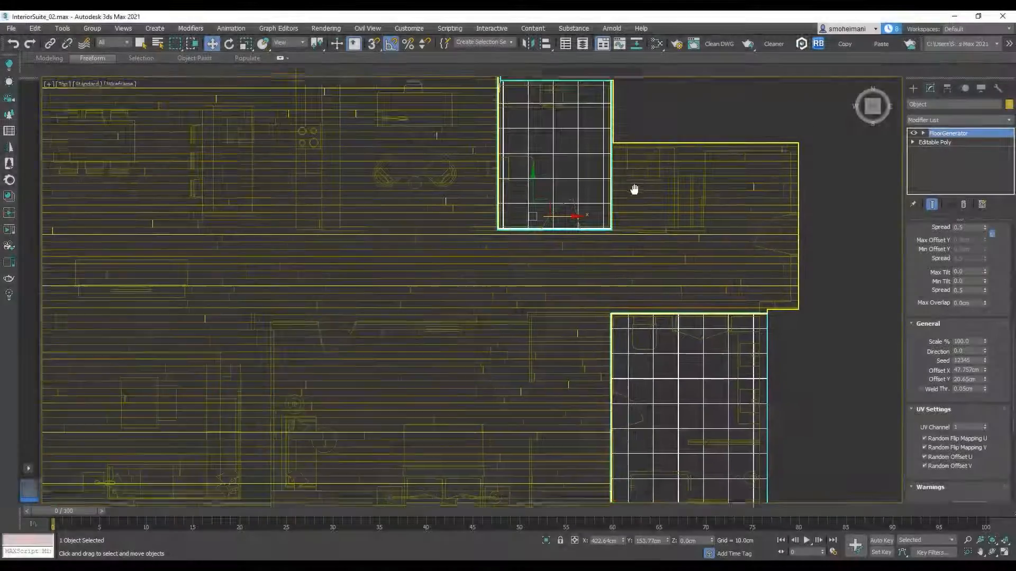
Step: Switch the viewport to shaded display and give the wet-room floors an orange object color
{"action": "middle_click_drag", "start_coordinate": [635, 190], "coordinate": [578, 229]}
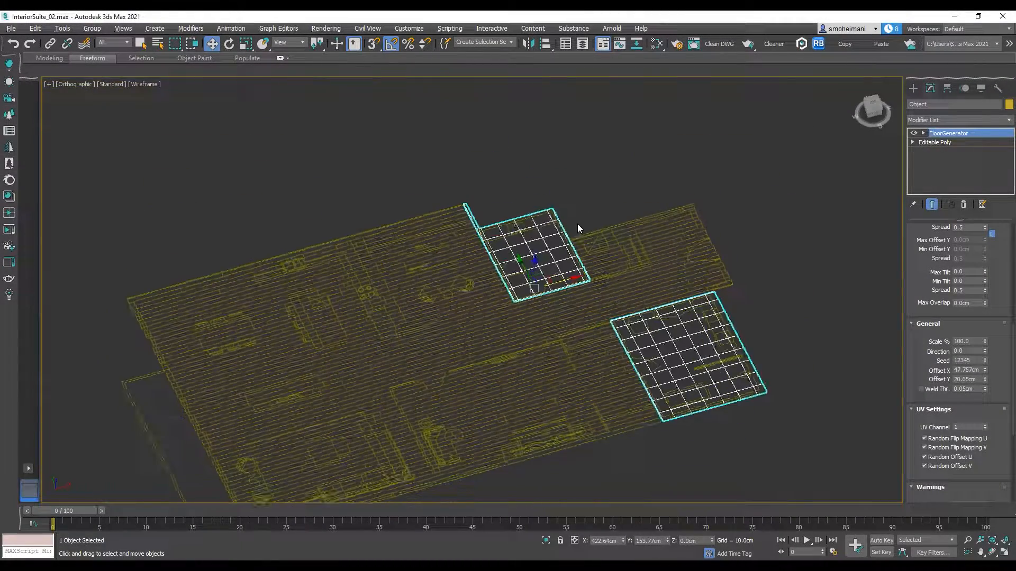
{"action": "key", "text": "F3"}
{"action": "scroll", "coordinate": [570, 243], "scroll_direction": "up", "scroll_amount": 5}
{"action": "left_click", "coordinate": [1008, 104]}
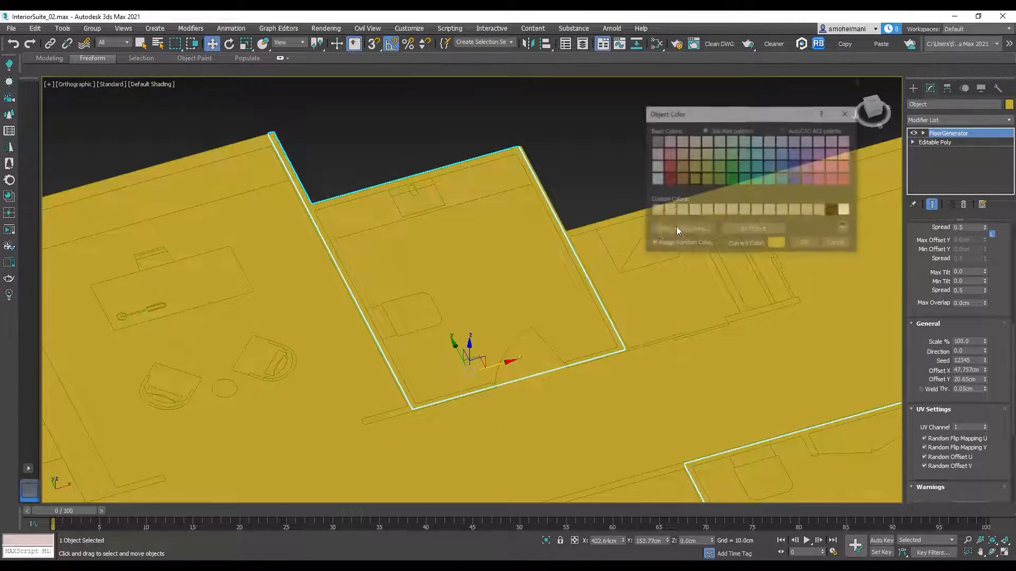
{"action": "left_click", "coordinate": [681, 179]}
{"action": "left_click", "coordinate": [805, 246]}
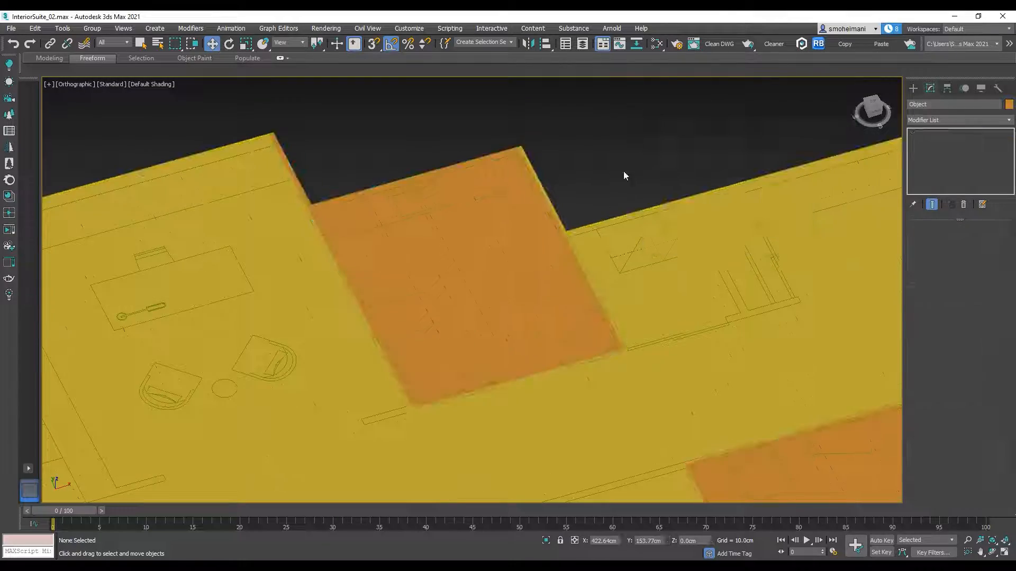
Step: Deselect the wet-room floors and display edged faces on the shaded floor model
{"action": "left_click", "coordinate": [627, 160]}
{"action": "scroll", "coordinate": [533, 274], "scroll_direction": "up", "scroll_amount": 3}
{"action": "key", "text": "F4"}
{"action": "scroll", "coordinate": [530, 277], "scroll_direction": "down", "scroll_amount": 3}
{"action": "scroll", "coordinate": [537, 306], "scroll_direction": "down", "scroll_amount": 8}
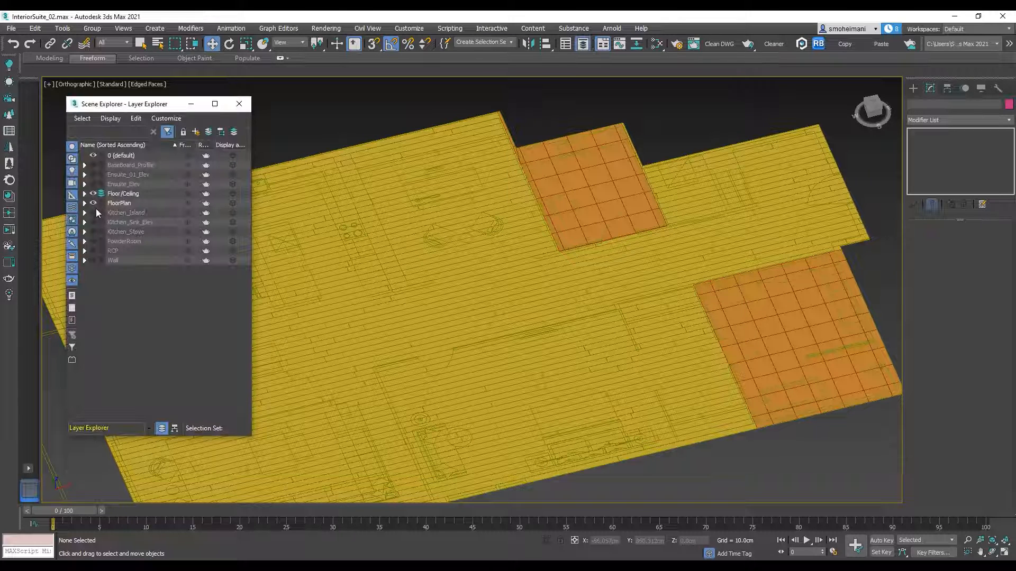
Step: Unhide the Wall layer and view the walls together with the wood and tile floors
{"action": "left_click", "coordinate": [93, 260]}
{"action": "scroll", "coordinate": [654, 247], "scroll_direction": "up", "scroll_amount": 3}
{"action": "scroll", "coordinate": [654, 246], "scroll_direction": "down", "scroll_amount": 8}
{"action": "middle_click_drag", "start_coordinate": [641, 201], "coordinate": [644, 127], "text": "alt"}
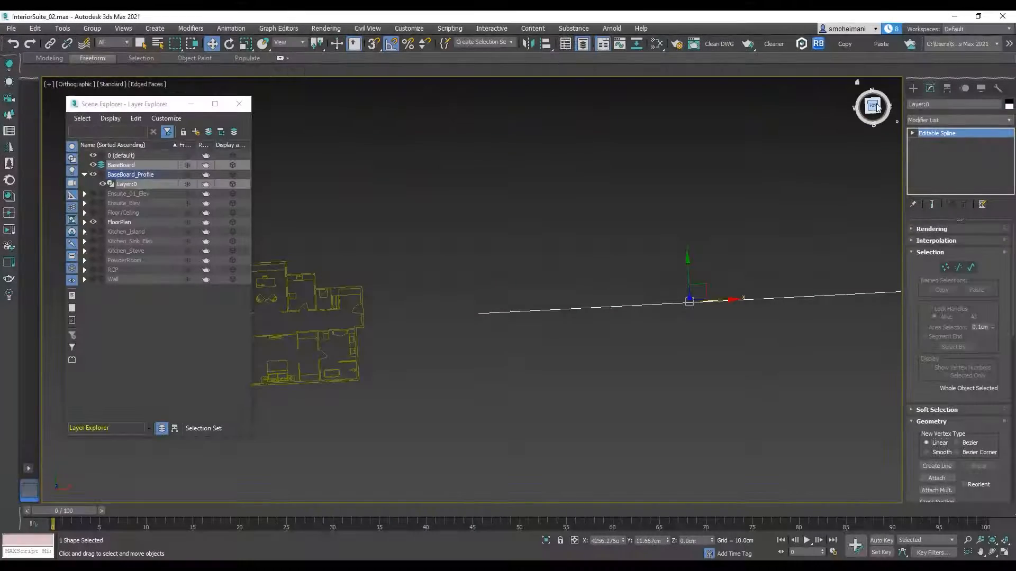
Step: Name the new layer BaseBoard, and bring up the BaseBoard_Profile drawing in the top view with the walls and floors hidden
{"action": "left_click", "coordinate": [874, 106]}
{"action": "middle_click_drag", "start_coordinate": [400, 259], "coordinate": [694, 228]}
{"action": "scroll", "coordinate": [442, 254], "scroll_direction": "up", "scroll_amount": 10}
{"action": "middle_click_drag", "start_coordinate": [443, 246], "coordinate": [477, 278]}
{"action": "scroll", "coordinate": [476, 278], "scroll_direction": "up", "scroll_amount": 5}
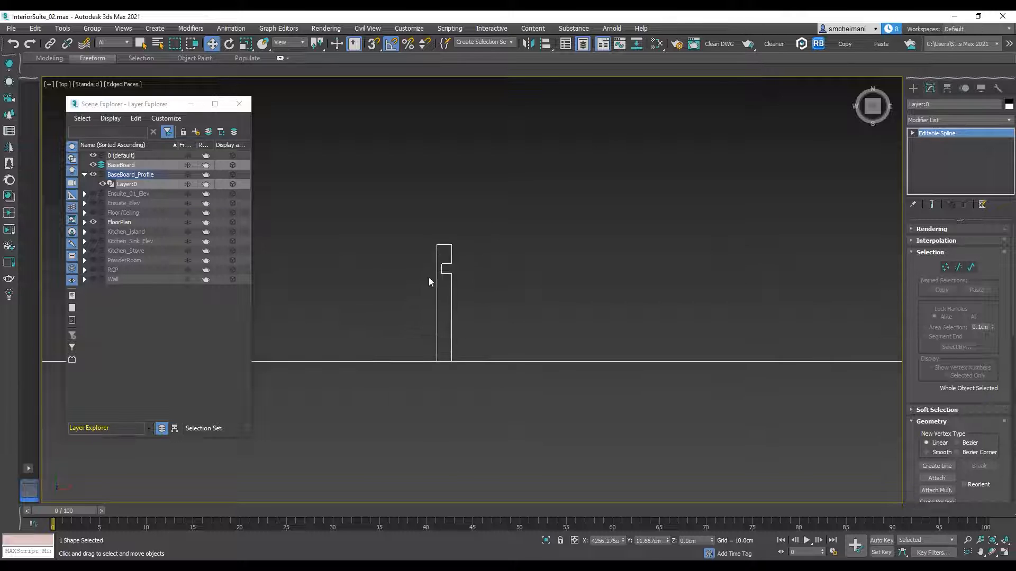
Step: Trace the notched baseboard profile as a closed line, snapping to the corners of the imported drawing
{"action": "left_click", "coordinate": [914, 90]}
{"action": "left_click", "coordinate": [924, 103]}
{"action": "left_click", "coordinate": [937, 160]}
{"action": "scroll", "coordinate": [414, 317], "scroll_direction": "up", "scroll_amount": 4}
{"action": "key", "text": "s"}
{"action": "left_click", "coordinate": [468, 403]}
{"action": "left_click", "coordinate": [468, 168]}
{"action": "left_click", "coordinate": [498, 168]}
{"action": "left_click", "coordinate": [498, 207]}
{"action": "left_click", "coordinate": [478, 207]}
{"action": "left_click", "coordinate": [478, 227]}
{"action": "left_click", "coordinate": [498, 226]}
{"action": "left_click", "coordinate": [498, 402]}
{"action": "left_click", "coordinate": [468, 403]}
{"action": "left_click", "coordinate": [487, 300]}
Step: Move the traced baseboard profile along X to sit beside the original drawing
{"action": "scroll", "coordinate": [489, 281], "scroll_direction": "down", "scroll_amount": 4}
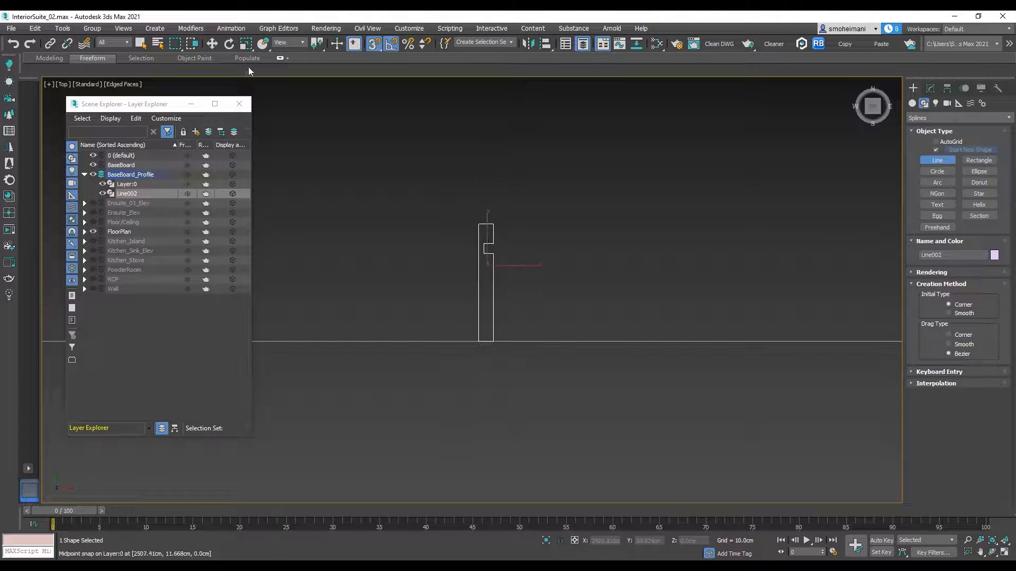
{"action": "left_click", "coordinate": [212, 44]}
{"action": "left_click_drag", "start_coordinate": [516, 265], "coordinate": [426, 269]}
Step: Return to the floor plan and make BaseBoard the active layer
{"action": "scroll", "coordinate": [497, 293], "scroll_direction": "down", "scroll_amount": 10}
{"action": "middle_click_drag", "start_coordinate": [492, 276], "coordinate": [729, 262]}
{"action": "scroll", "coordinate": [729, 262], "scroll_direction": "down", "scroll_amount": 5}
{"action": "middle_click_drag", "start_coordinate": [457, 257], "coordinate": [766, 267]}
{"action": "left_click", "coordinate": [124, 165]}
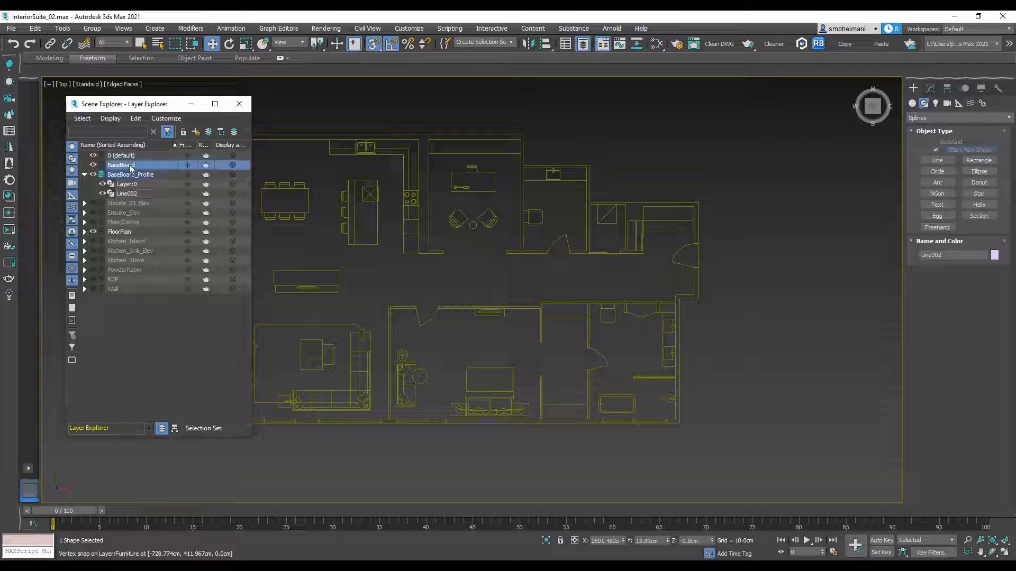
Step: Draw the first baseboard path with a snapped line from the entry door jamb around the inner wall corners beside the closet
{"action": "left_click", "coordinate": [944, 161]}
{"action": "scroll", "coordinate": [744, 235], "scroll_direction": "up", "scroll_amount": 3}
{"action": "scroll", "coordinate": [662, 240], "scroll_direction": "up", "scroll_amount": 3}
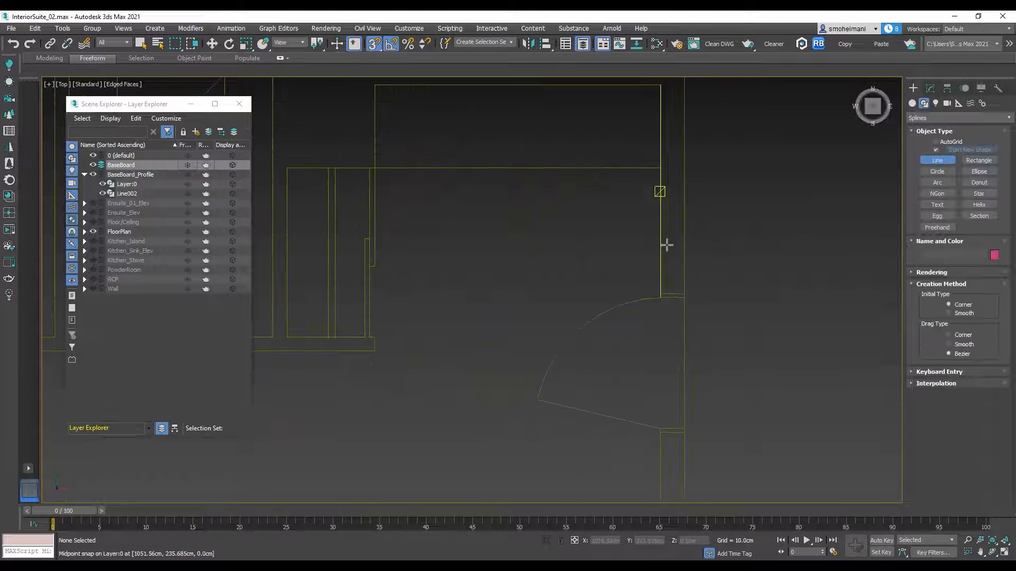
{"action": "left_click", "coordinate": [662, 292]}
{"action": "scroll", "coordinate": [643, 147], "scroll_direction": "down", "scroll_amount": 2}
{"action": "middle_click_drag", "start_coordinate": [643, 148], "coordinate": [671, 195]}
{"action": "left_click", "coordinate": [687, 150]}
{"action": "left_click", "coordinate": [485, 150]}
{"action": "scroll", "coordinate": [486, 318], "scroll_direction": "up", "scroll_amount": 2}
{"action": "left_click", "coordinate": [490, 332]}
{"action": "right_click", "coordinate": [580, 311]}
Step: Continue the baseboard path within the same line object, along the hallway wall up to the powder room doorway
{"action": "left_click", "coordinate": [930, 89]}
{"action": "left_click", "coordinate": [938, 356]}
{"action": "left_click", "coordinate": [490, 332]}
{"action": "left_click", "coordinate": [489, 349]}
{"action": "middle_click_drag", "start_coordinate": [402, 350], "coordinate": [673, 338]}
{"action": "scroll", "coordinate": [679, 321], "scroll_direction": "down", "scroll_amount": 2}
{"action": "scroll", "coordinate": [445, 339], "scroll_direction": "down", "scroll_amount": 2}
{"action": "middle_click_drag", "start_coordinate": [370, 338], "coordinate": [606, 328]}
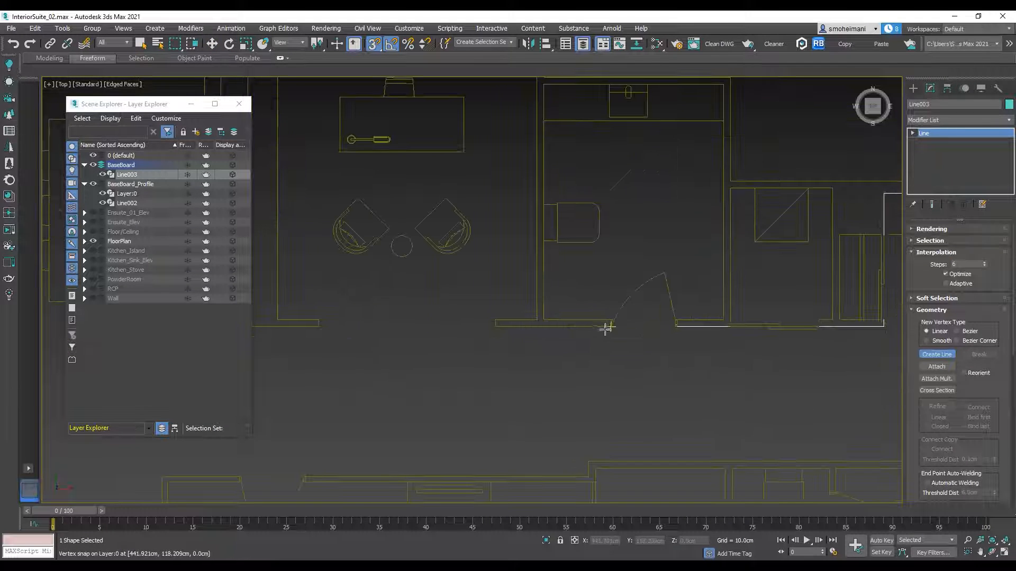
{"action": "right_click", "coordinate": [509, 362]}
Step: Add further baseboard path segments to the same line, starting at the wall end across the study opening
{"action": "middle_click_drag", "start_coordinate": [324, 332], "coordinate": [572, 340]}
{"action": "left_click", "coordinate": [569, 336]}
{"action": "scroll", "coordinate": [502, 340], "scroll_direction": "up", "scroll_amount": 5}
{"action": "left_click", "coordinate": [480, 316]}
{"action": "right_click", "coordinate": [602, 370]}
{"action": "scroll", "coordinate": [601, 370], "scroll_direction": "down", "scroll_amount": 5}
{"action": "left_click", "coordinate": [641, 351]}
{"action": "scroll", "coordinate": [680, 340], "scroll_direction": "up", "scroll_amount": 4}
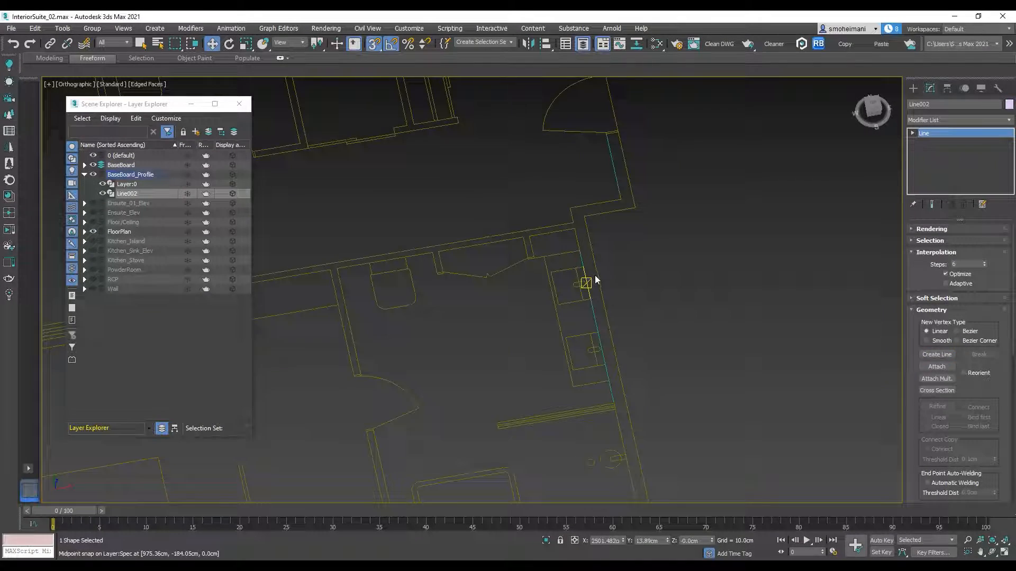
Step: Select the completed baseboard path line and apply a Sweep modifier to it
{"action": "middle_click_drag", "start_coordinate": [595, 280], "coordinate": [610, 290]}
{"action": "scroll", "coordinate": [587, 315], "scroll_direction": "up", "scroll_amount": 3}
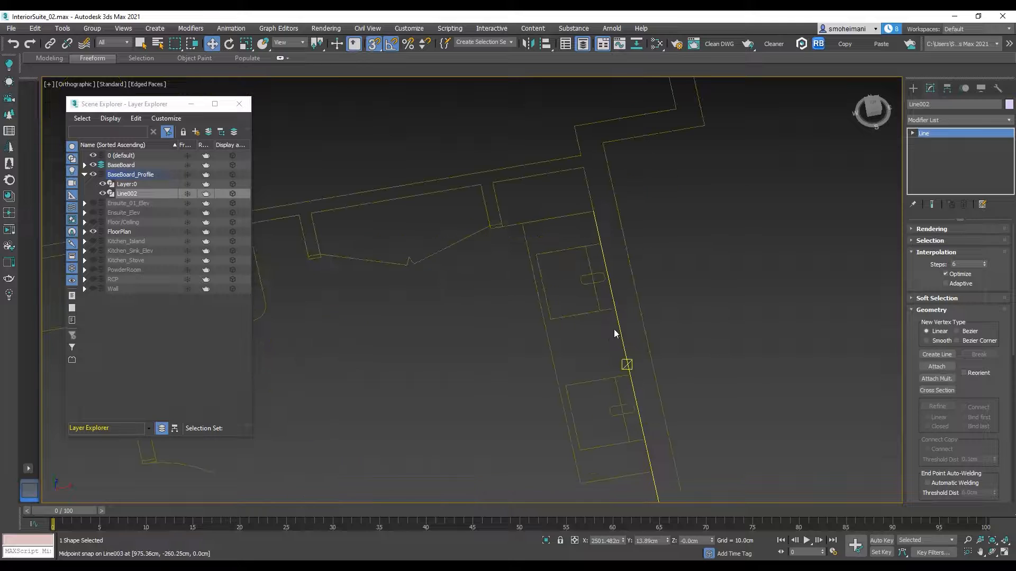
{"action": "right_click", "coordinate": [619, 323]}
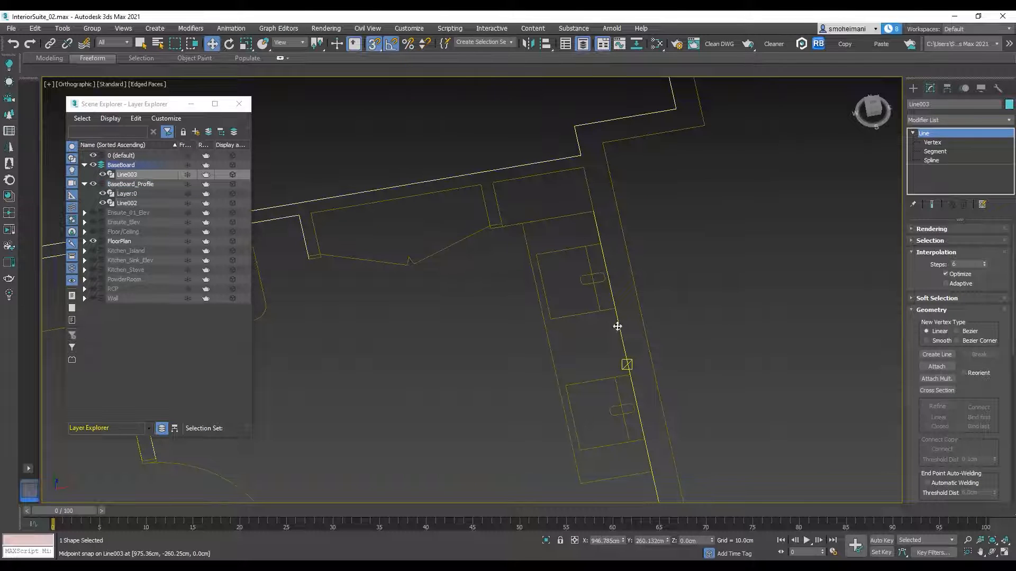
{"action": "left_click", "coordinate": [1008, 120]}
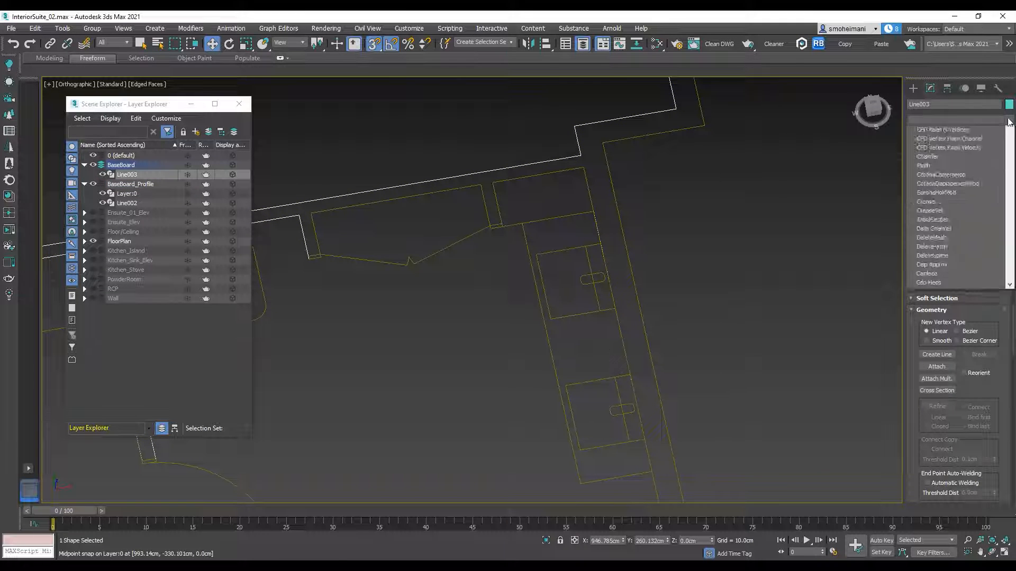
{"action": "scroll", "coordinate": [930, 352], "scroll_direction": "down", "scroll_amount": 4}
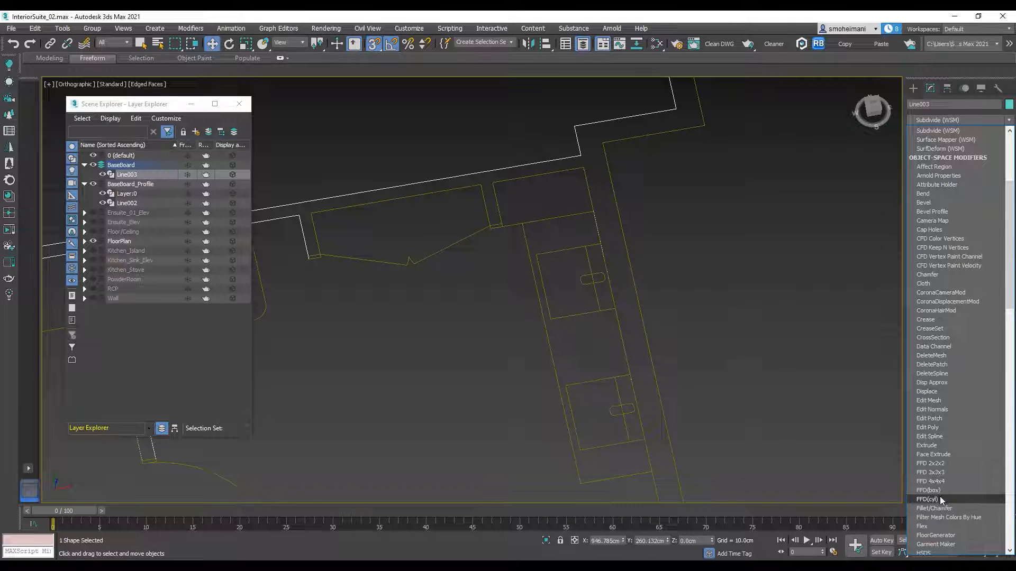
{"action": "scroll", "coordinate": [941, 358], "scroll_direction": "down", "scroll_amount": 20}
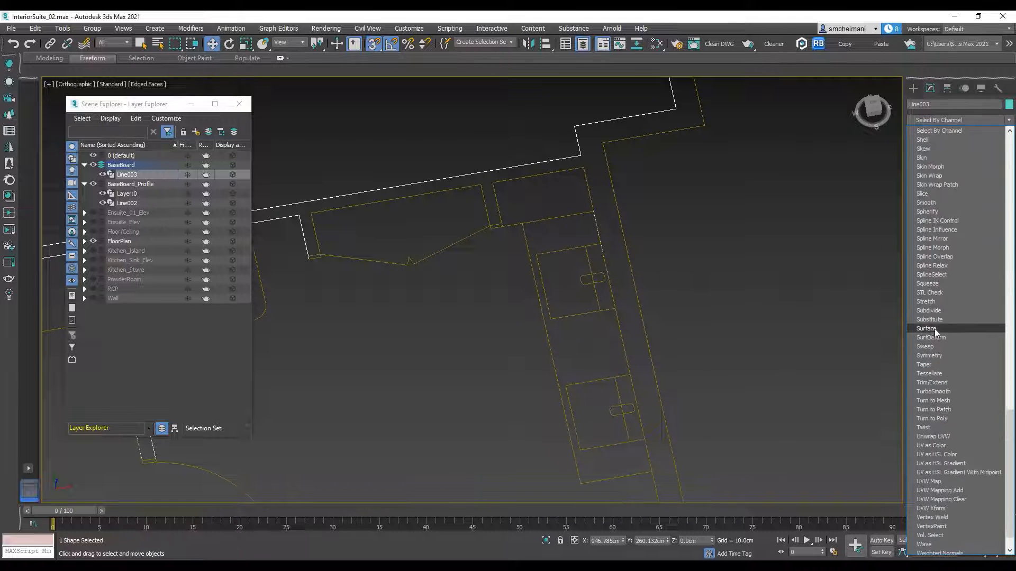
{"action": "left_click", "coordinate": [926, 346]}
{"action": "scroll", "coordinate": [811, 281], "scroll_direction": "down", "scroll_amount": 6}
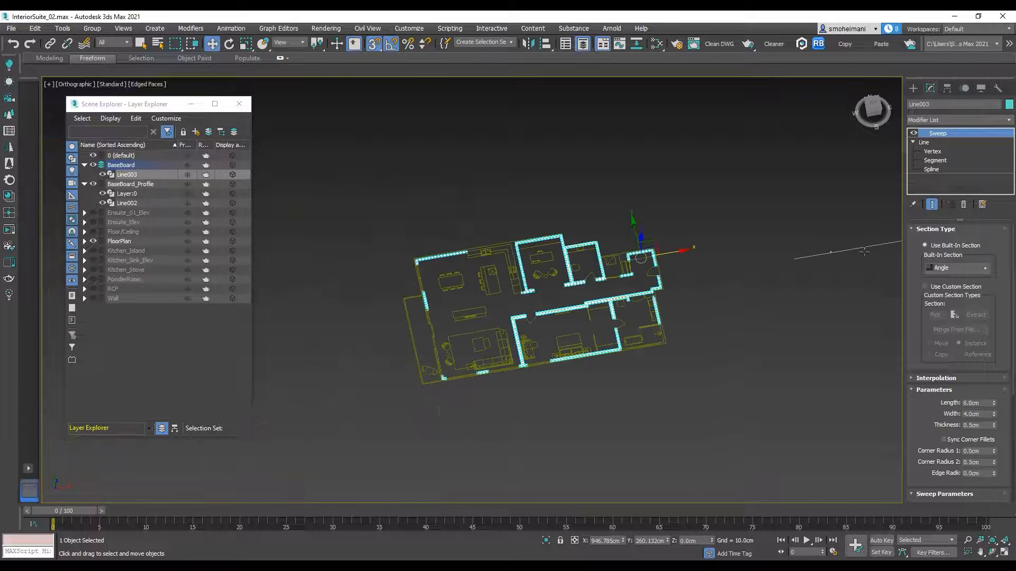
Step: Set the Sweep to use a custom section and pick the baseboard profile Line002 as its section
{"action": "left_click", "coordinate": [957, 268]}
{"action": "left_click", "coordinate": [955, 264]}
{"action": "left_click", "coordinate": [941, 287]}
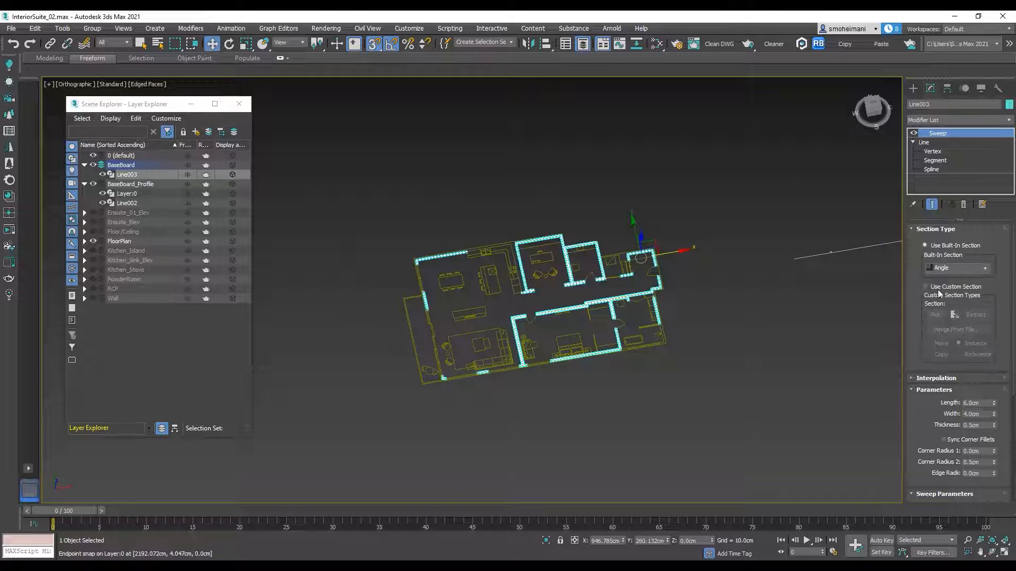
{"action": "left_click", "coordinate": [935, 315]}
{"action": "scroll", "coordinate": [836, 259], "scroll_direction": "up", "scroll_amount": 12}
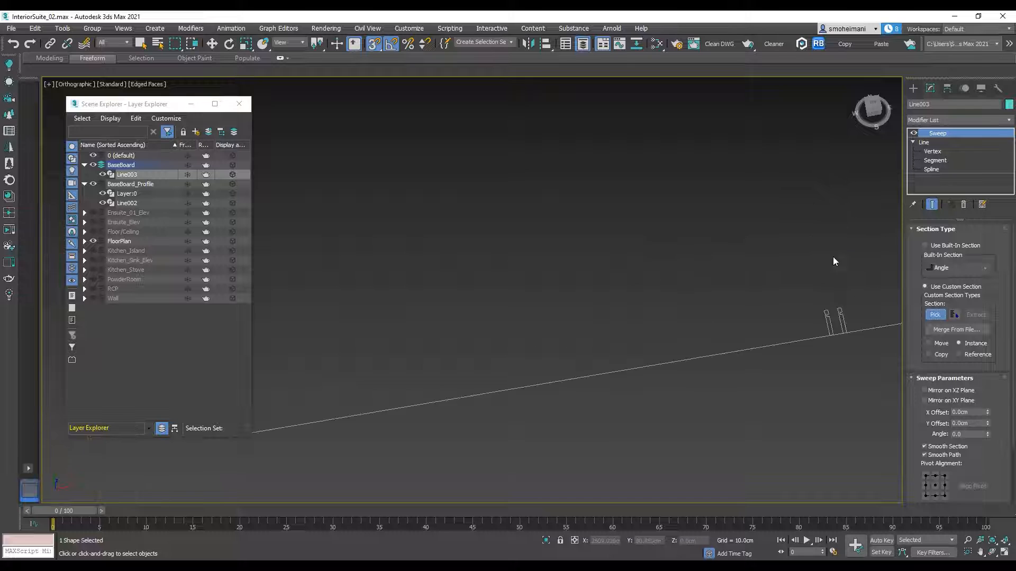
{"action": "left_click", "coordinate": [833, 345]}
{"action": "scroll", "coordinate": [797, 319], "scroll_direction": "down", "scroll_amount": 8}
{"action": "middle_click_drag", "start_coordinate": [656, 318], "coordinate": [629, 282]}
{"action": "scroll", "coordinate": [630, 280], "scroll_direction": "up", "scroll_amount": 10}
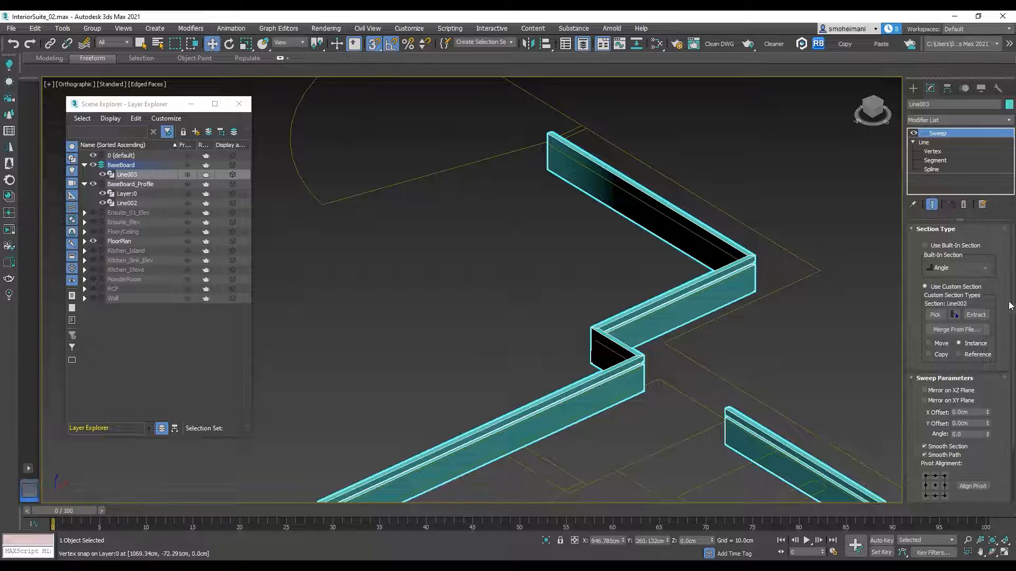
Step: Turn off Smooth Path in the baseboard's Sweep parameters and inspect the corners of the swept baseboard
{"action": "left_click", "coordinate": [924, 456]}
{"action": "scroll", "coordinate": [671, 311], "scroll_direction": "down", "scroll_amount": 5}
{"action": "middle_click_drag", "start_coordinate": [672, 302], "coordinate": [800, 280]}
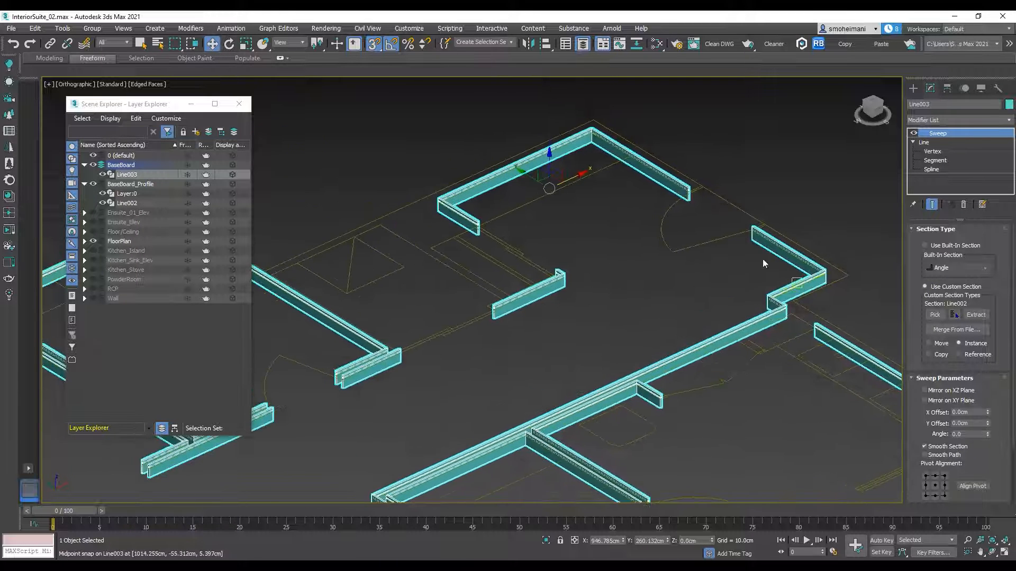
{"action": "scroll", "coordinate": [680, 179], "scroll_direction": "up", "scroll_amount": 5}
{"action": "scroll", "coordinate": [747, 239], "scroll_direction": "down", "scroll_amount": 6}
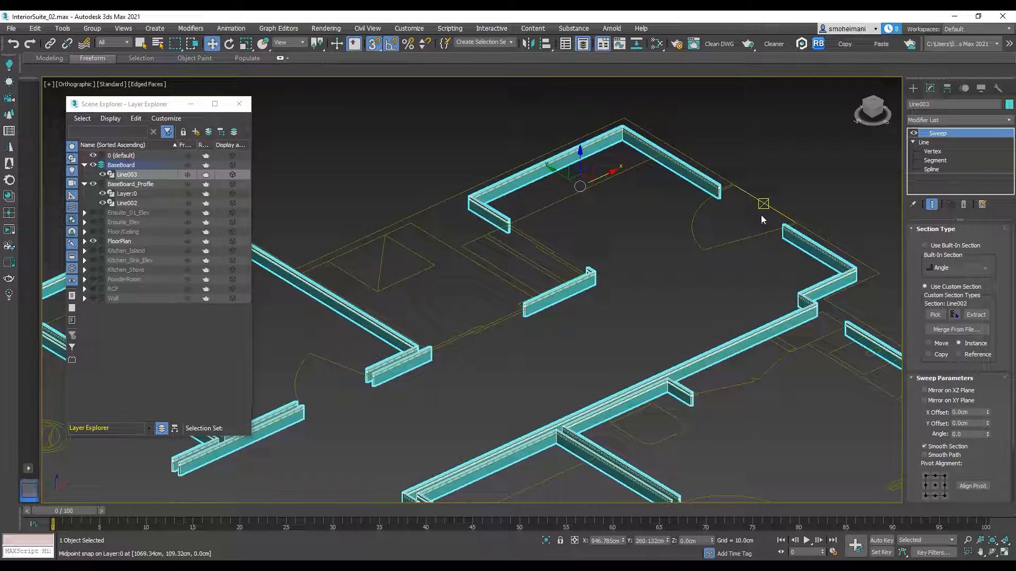
Step: Set the Sweep's pivot alignment to the profile's bottom-left corner, using the front view to judge the baseboard's height
{"action": "key", "text": "f"}
{"action": "key", "text": "z"}
{"action": "key", "text": "g"}
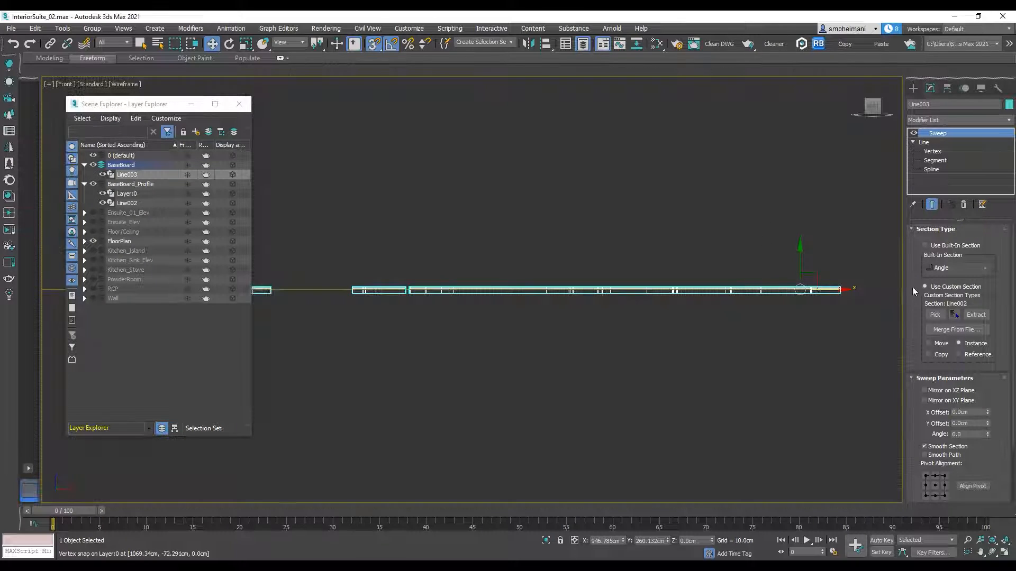
{"action": "scroll", "coordinate": [834, 288], "scroll_direction": "up", "scroll_amount": 8}
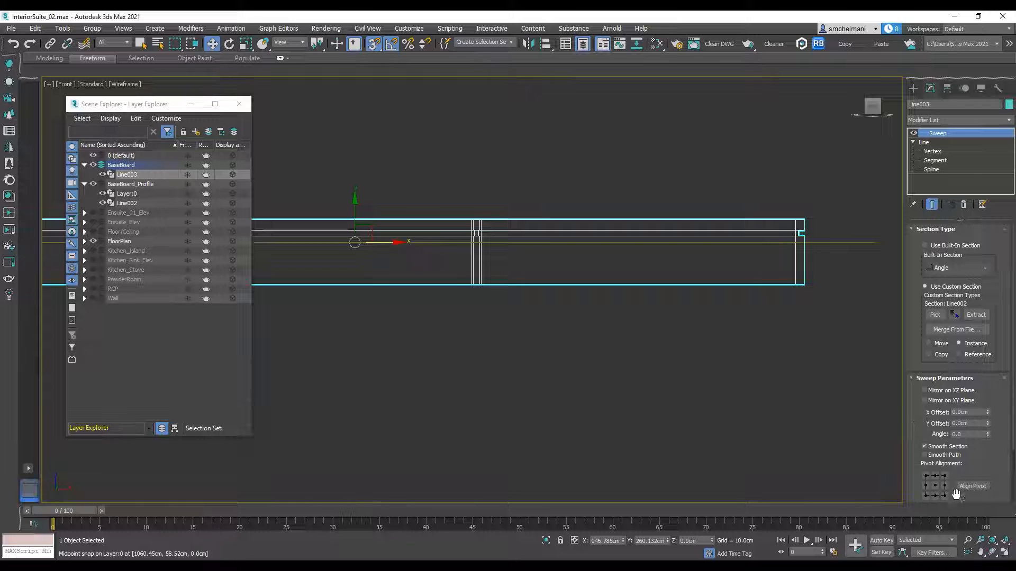
{"action": "left_click", "coordinate": [925, 497]}
{"action": "scroll", "coordinate": [784, 274], "scroll_direction": "down", "scroll_amount": 4}
{"action": "mouse_move", "coordinate": [784, 275]}
{"action": "middle_mouse_down", "text": "alt"}
{"action": "mouse_move", "coordinate": [805, 299]}
{"action": "mouse_move", "coordinate": [786, 335]}
{"action": "middle_mouse_up", "text": "alt"}
{"action": "key", "text": "F3"}
{"action": "middle_click_drag", "start_coordinate": [765, 167], "coordinate": [824, 288]}
{"action": "scroll", "coordinate": [826, 287], "scroll_direction": "down", "scroll_amount": 4}
{"action": "middle_click_drag", "start_coordinate": [568, 267], "coordinate": [648, 236]}
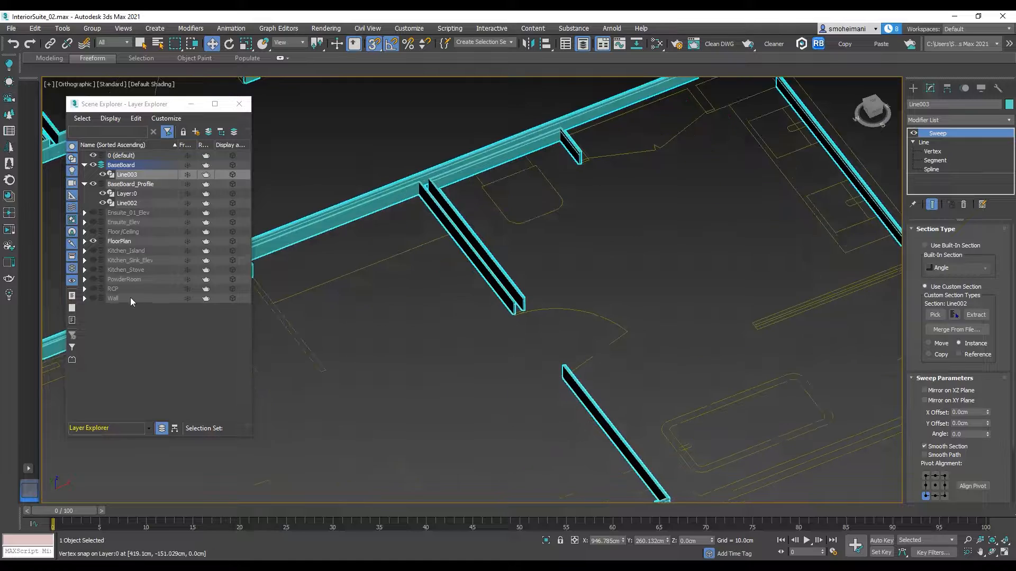
Step: Unhide the Wall layer and reverse the entry area's baseboard spline that runs on the wrong side of the wall
{"action": "left_click", "coordinate": [93, 299]}
{"action": "scroll", "coordinate": [731, 262], "scroll_direction": "up", "scroll_amount": 5}
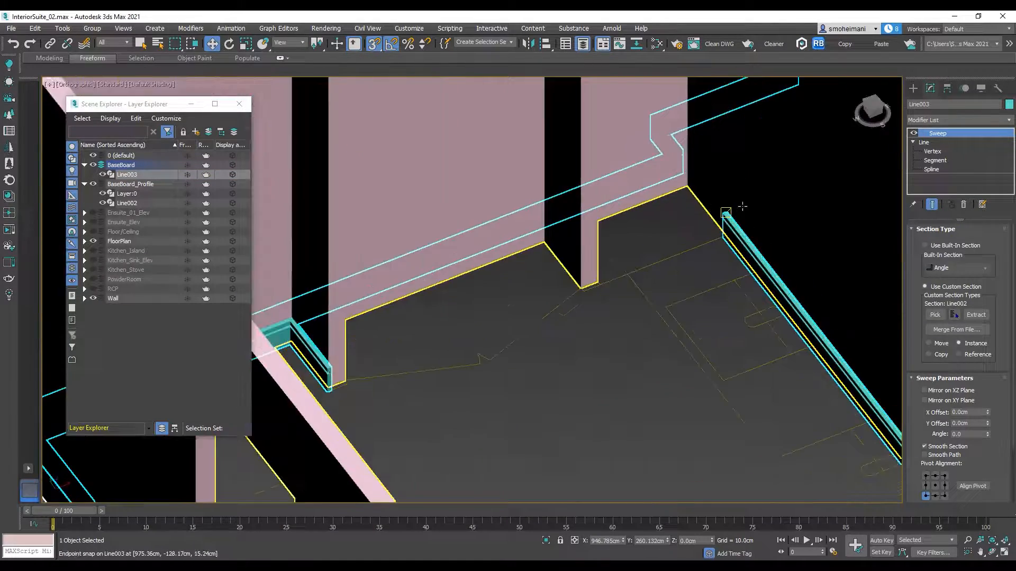
{"action": "scroll", "coordinate": [743, 206], "scroll_direction": "down", "scroll_amount": 5}
{"action": "scroll", "coordinate": [782, 276], "scroll_direction": "up", "scroll_amount": 6}
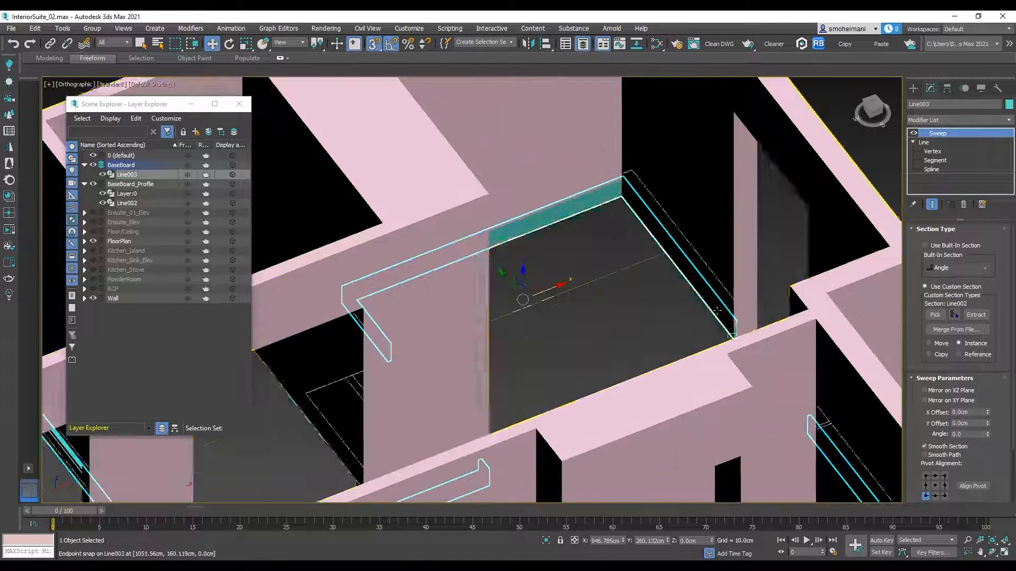
{"action": "scroll", "coordinate": [717, 312], "scroll_direction": "up", "scroll_amount": 4}
{"action": "left_click", "coordinate": [930, 169]}
{"action": "left_click", "coordinate": [702, 345]}
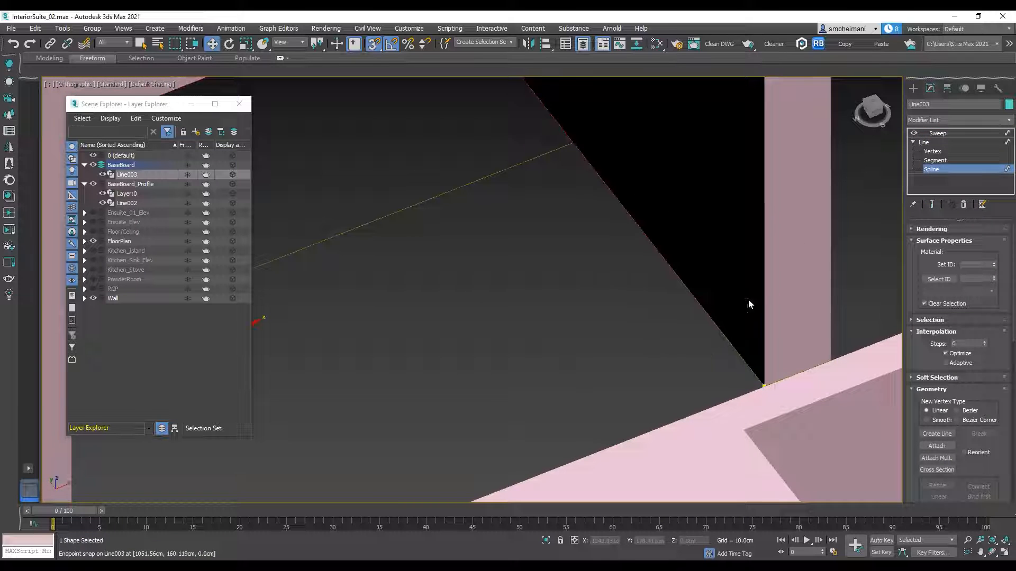
{"action": "scroll", "coordinate": [937, 363], "scroll_direction": "down", "scroll_amount": 5}
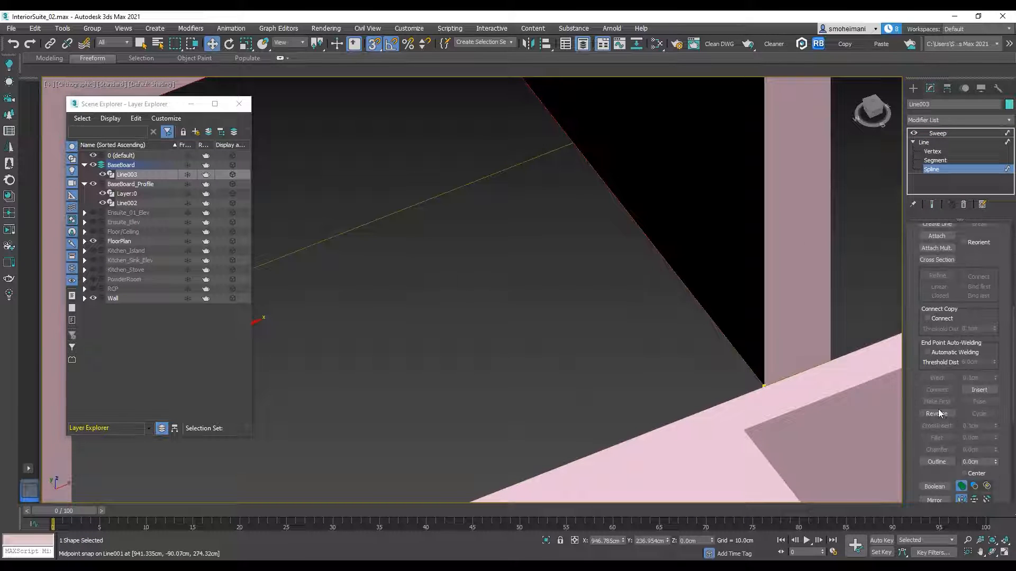
{"action": "scroll", "coordinate": [679, 328], "scroll_direction": "down", "scroll_amount": 5}
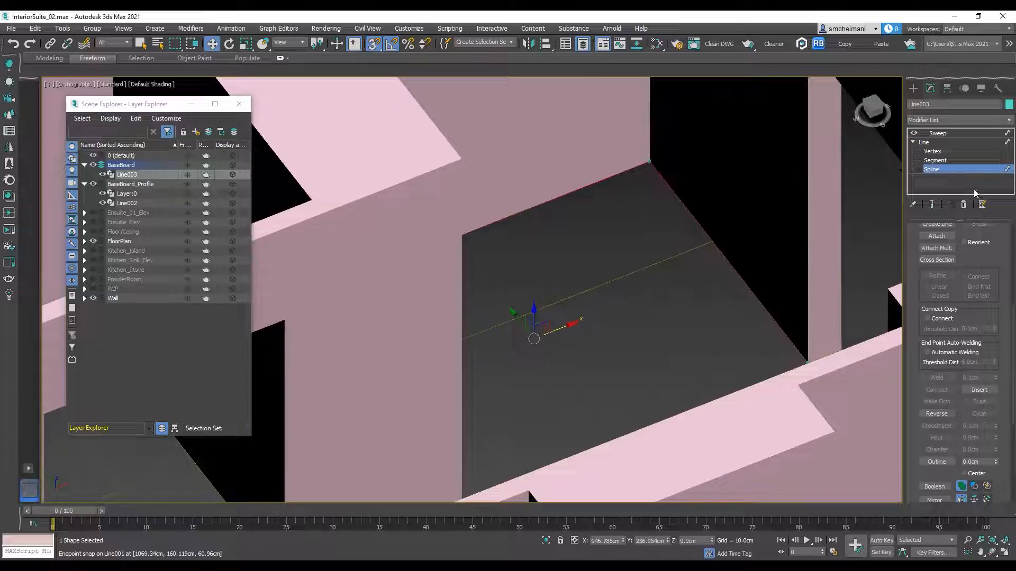
{"action": "left_click", "coordinate": [936, 206]}
Step: Reverse another wrongly oriented baseboard spline, return to the Sweep, and deselect the baseboard after checking it against the walls
{"action": "scroll", "coordinate": [683, 222], "scroll_direction": "down", "scroll_amount": 4}
{"action": "middle_click_drag", "start_coordinate": [688, 229], "coordinate": [635, 238], "text": "alt"}
{"action": "scroll", "coordinate": [649, 246], "scroll_direction": "up", "scroll_amount": 6}
{"action": "left_click", "coordinate": [607, 264]}
{"action": "left_click", "coordinate": [945, 416]}
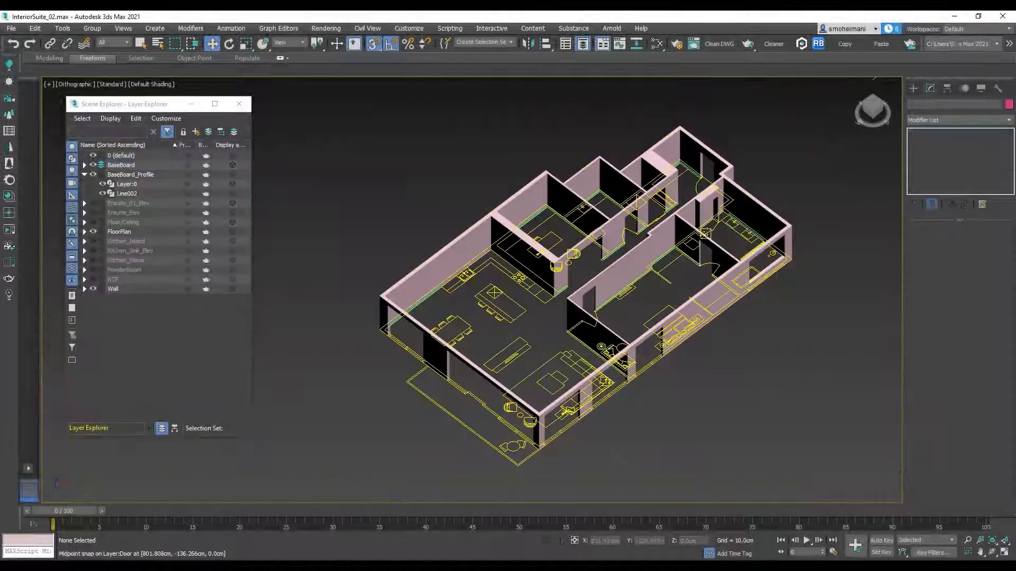
{"action": "middle_click_drag", "start_coordinate": [706, 283], "coordinate": [669, 258], "text": "alt"}
{"action": "scroll", "coordinate": [668, 257], "scroll_direction": "up", "scroll_amount": 4}
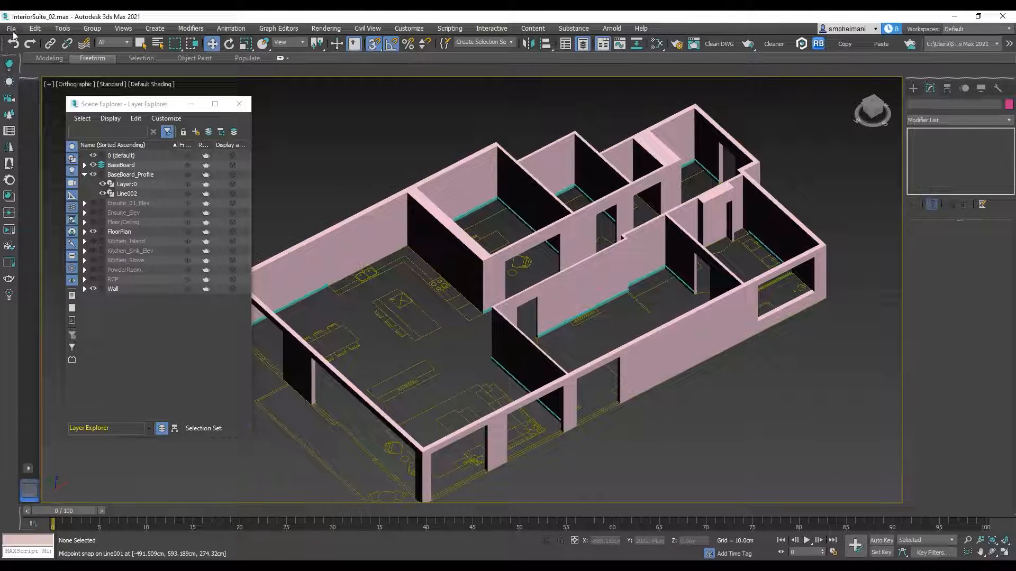
Step: Start a file merge and open Door.max from the Furniture folder on drive E
{"action": "left_click", "coordinate": [11, 28]}
{"action": "mouse_move", "coordinate": [36, 170]}
{"action": "left_click", "coordinate": [163, 179]}
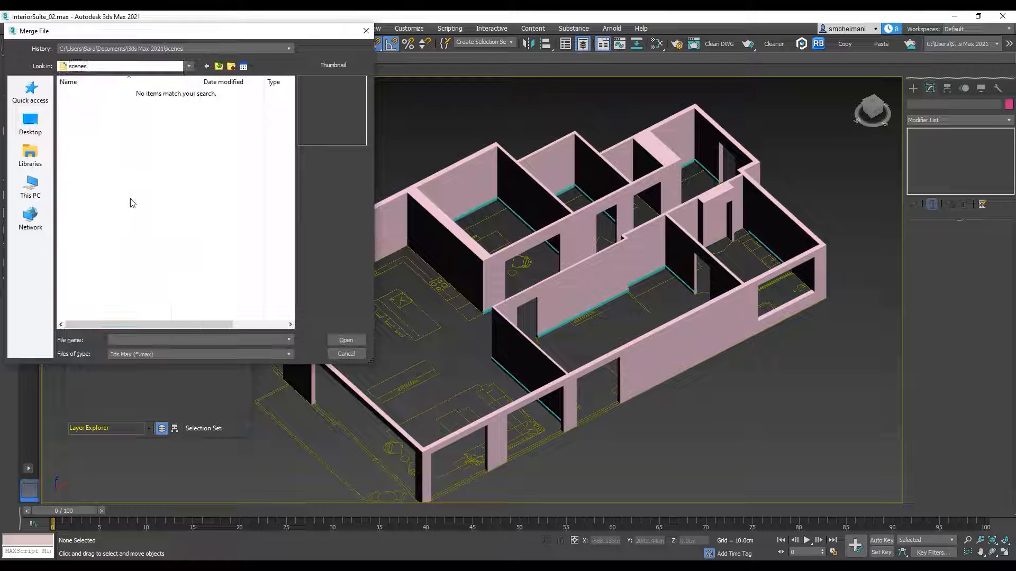
{"action": "left_click", "coordinate": [146, 70]}
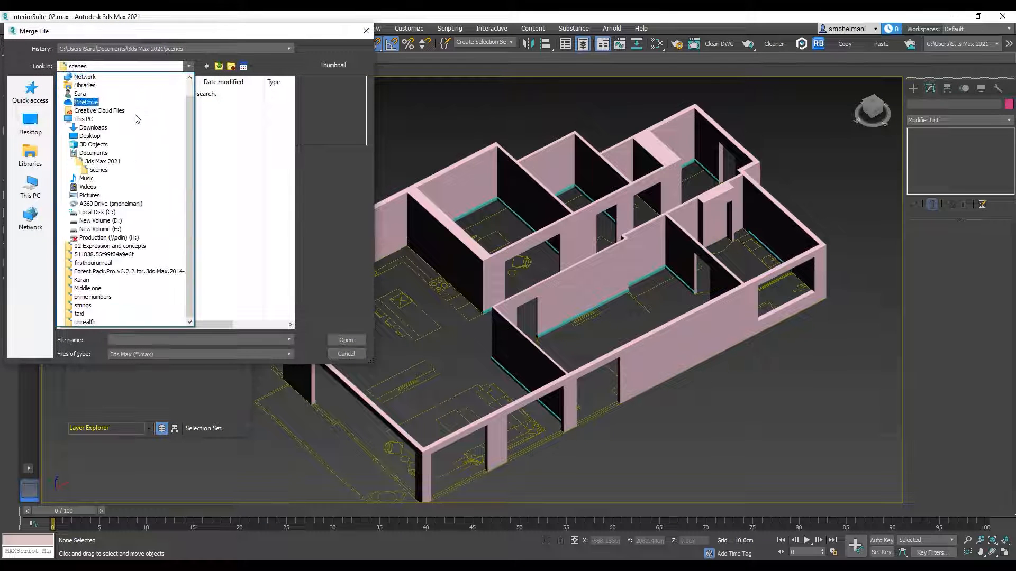
{"action": "left_click", "coordinate": [114, 231]}
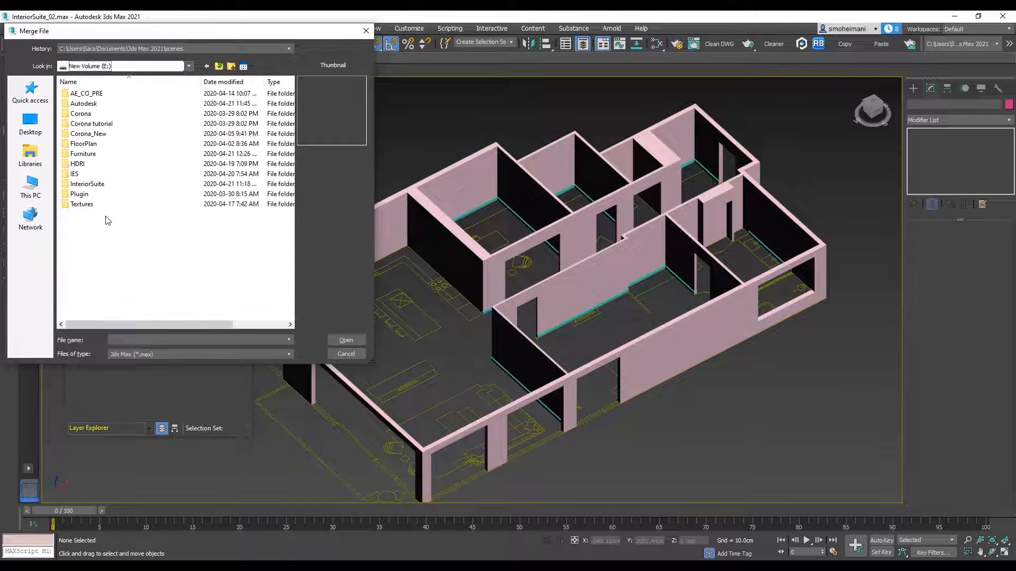
{"action": "double_click", "coordinate": [84, 155]}
{"action": "scroll", "coordinate": [82, 265], "scroll_direction": "down", "scroll_amount": 5}
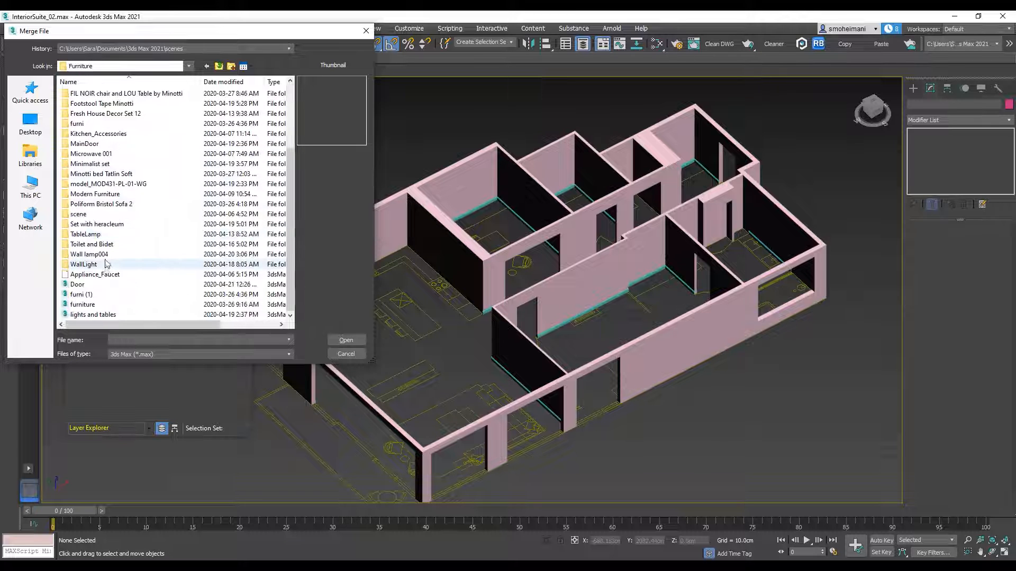
{"action": "left_click", "coordinate": [78, 284]}
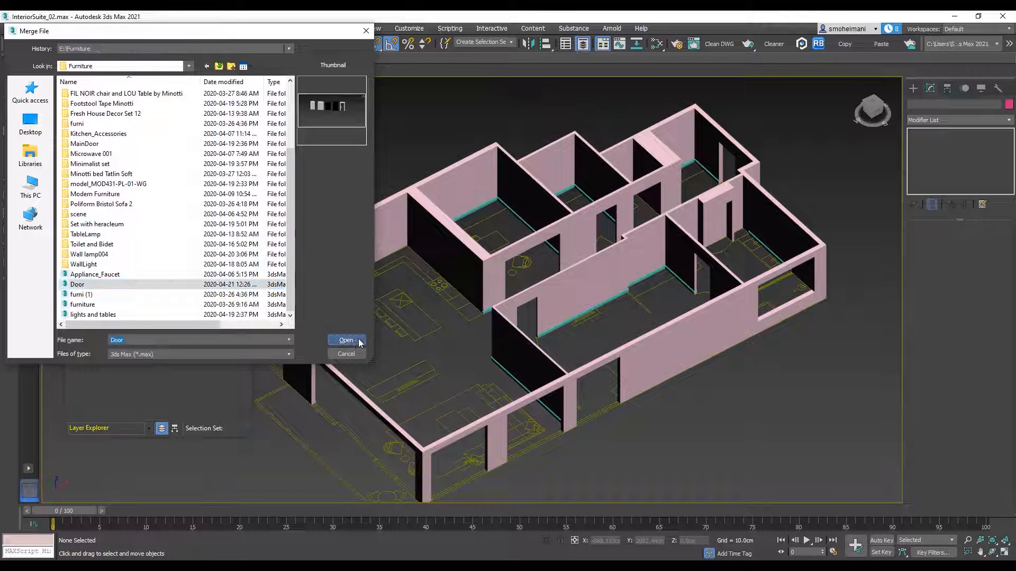
{"action": "left_click", "coordinate": [346, 340]}
Step: Merge all objects of Door.max into the scene, dismiss the Scene Converter, and frame the merged doors
{"action": "left_click", "coordinate": [566, 376]}
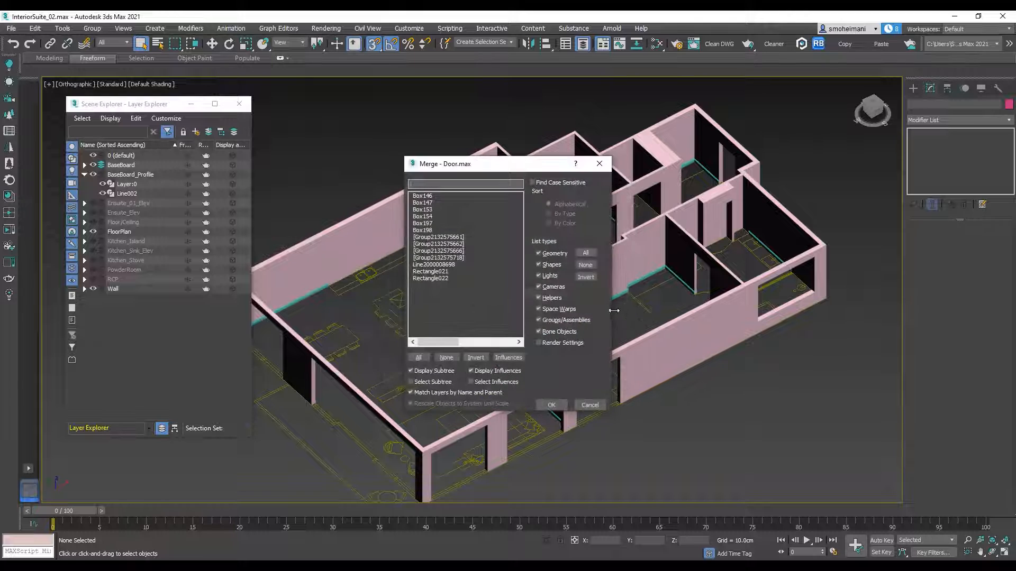
{"action": "left_click", "coordinate": [418, 359]}
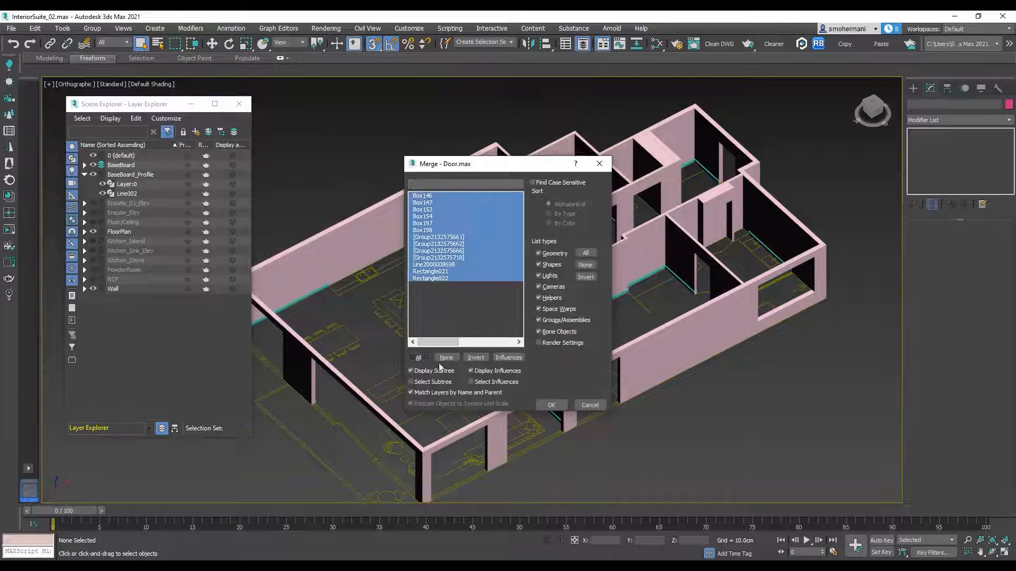
{"action": "left_click", "coordinate": [551, 405]}
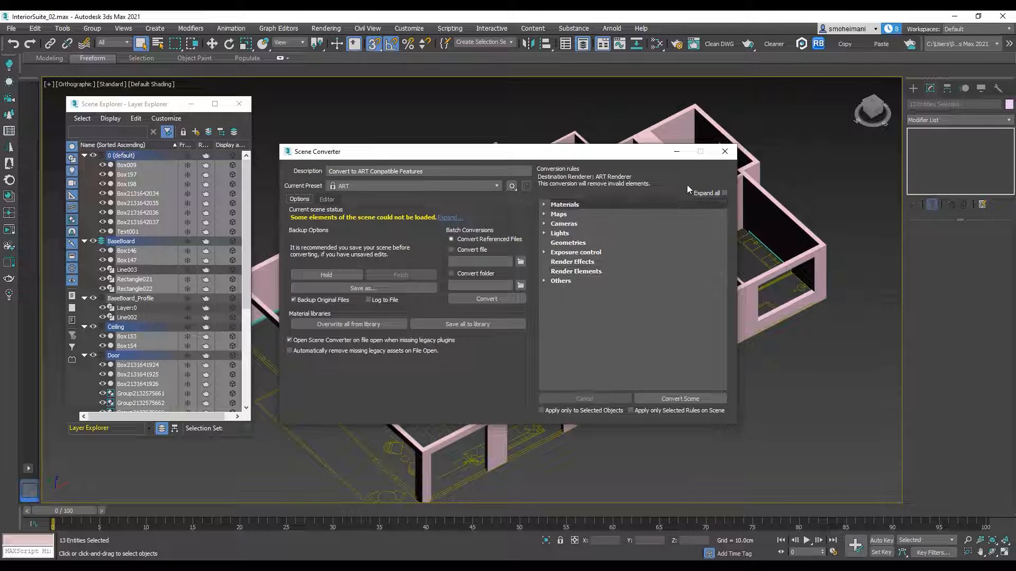
{"action": "left_click", "coordinate": [724, 152]}
{"action": "key", "text": "z"}
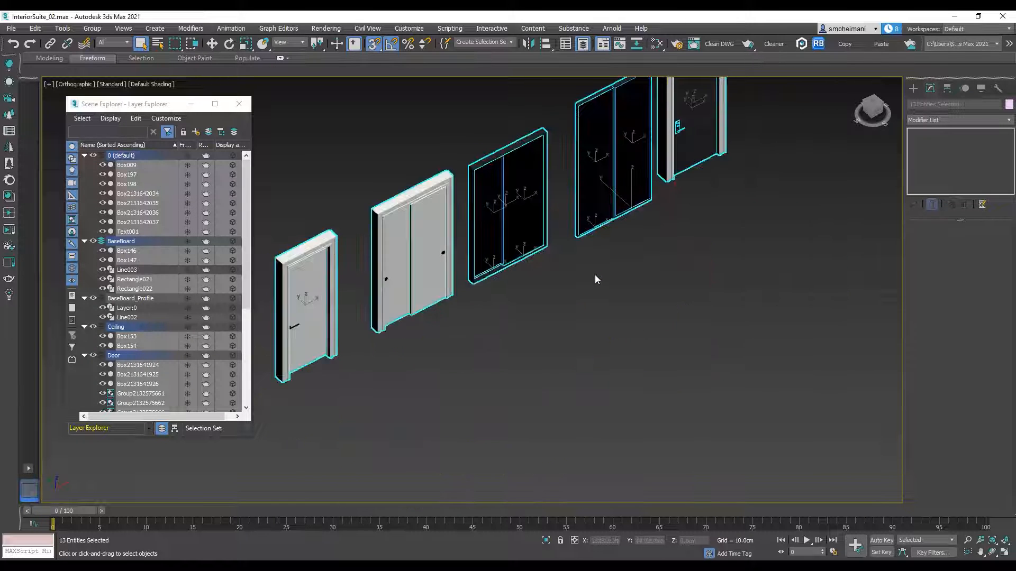
Step: Put the merged objects into a new layer named Door and clear the selection
{"action": "left_click", "coordinate": [211, 44]}
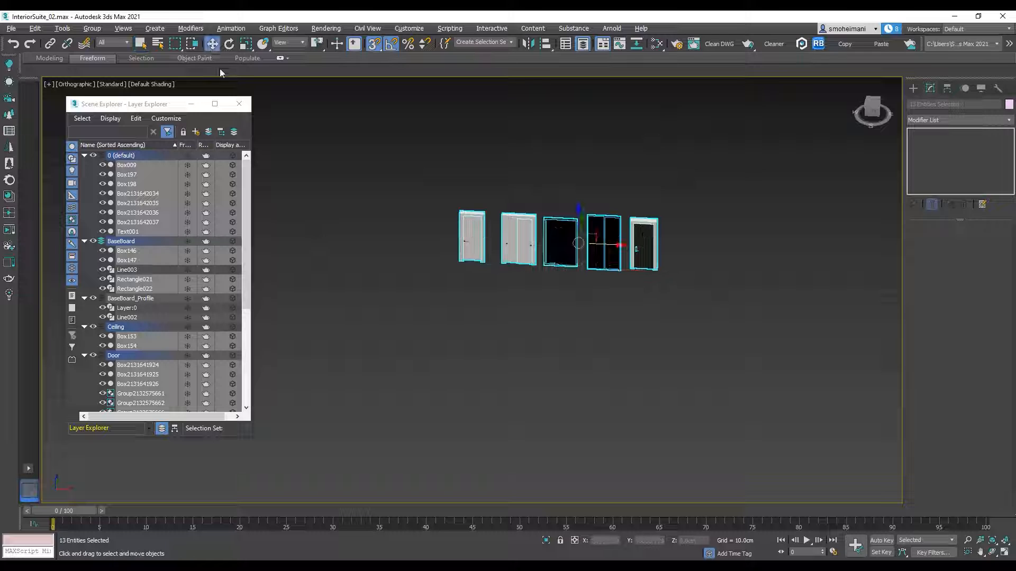
{"action": "right_click", "coordinate": [149, 194]}
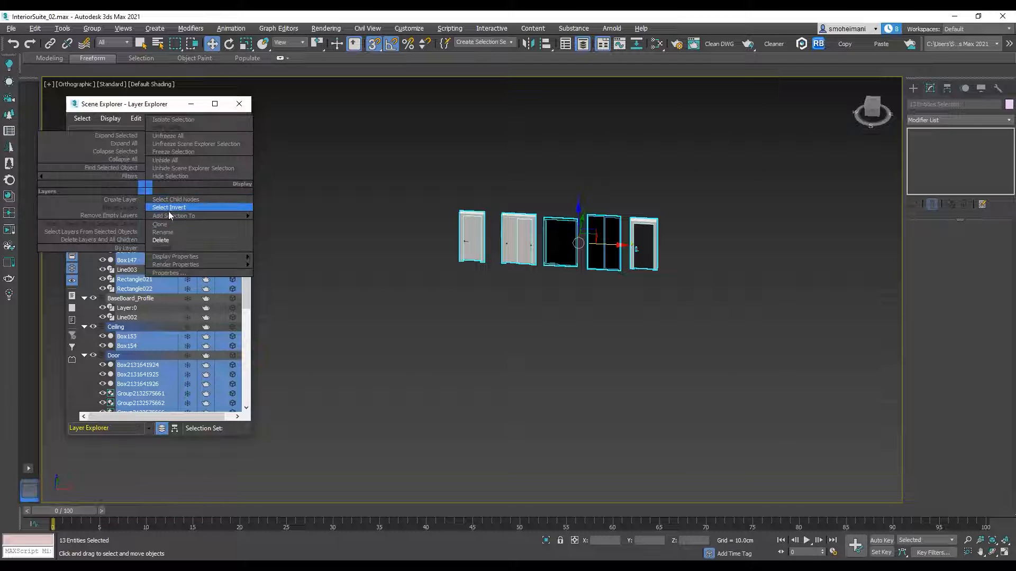
{"action": "mouse_move", "coordinate": [170, 217]}
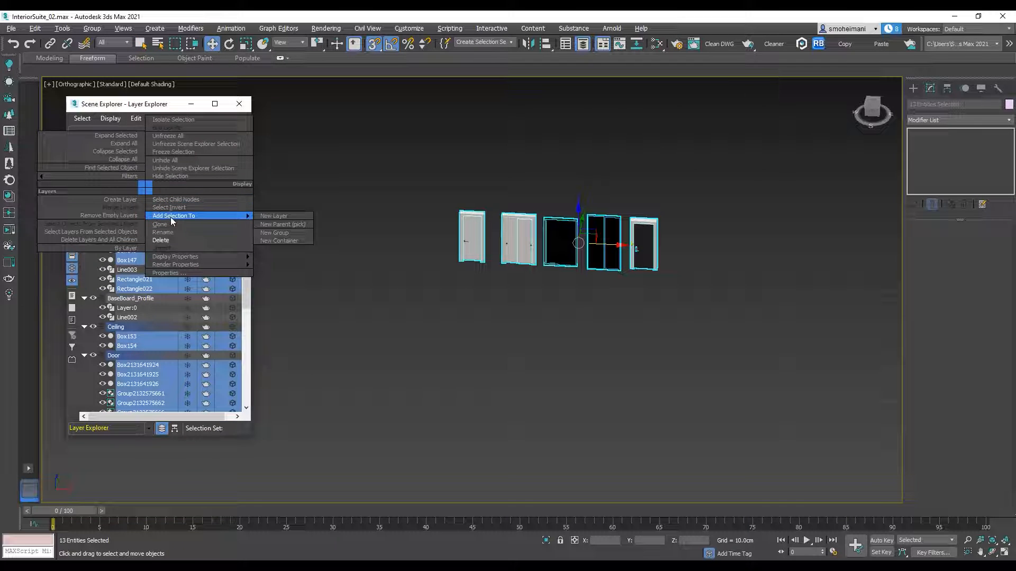
{"action": "left_click", "coordinate": [297, 217]}
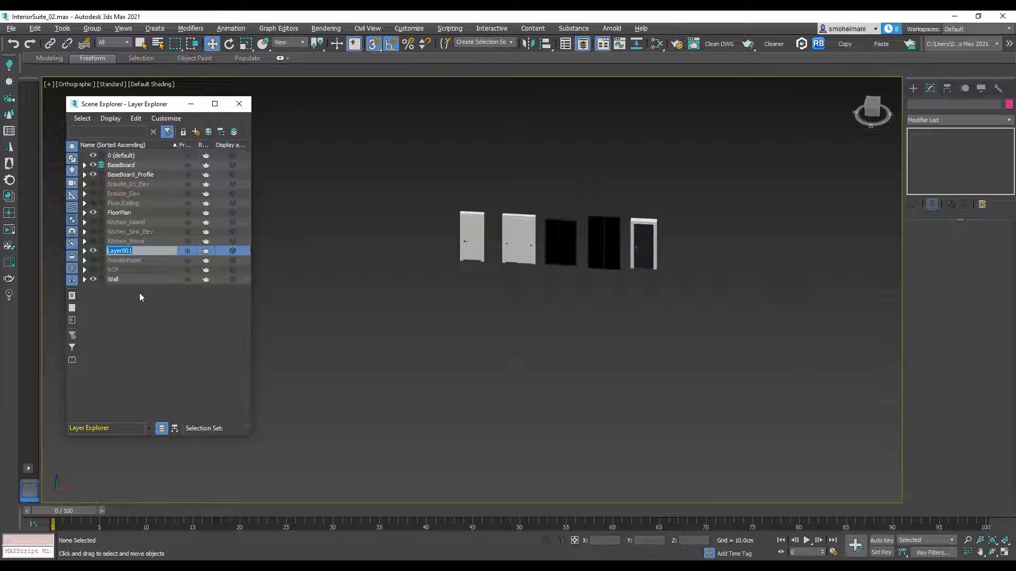
{"action": "type", "text": "Door"}
{"action": "left_click", "coordinate": [120, 295]}
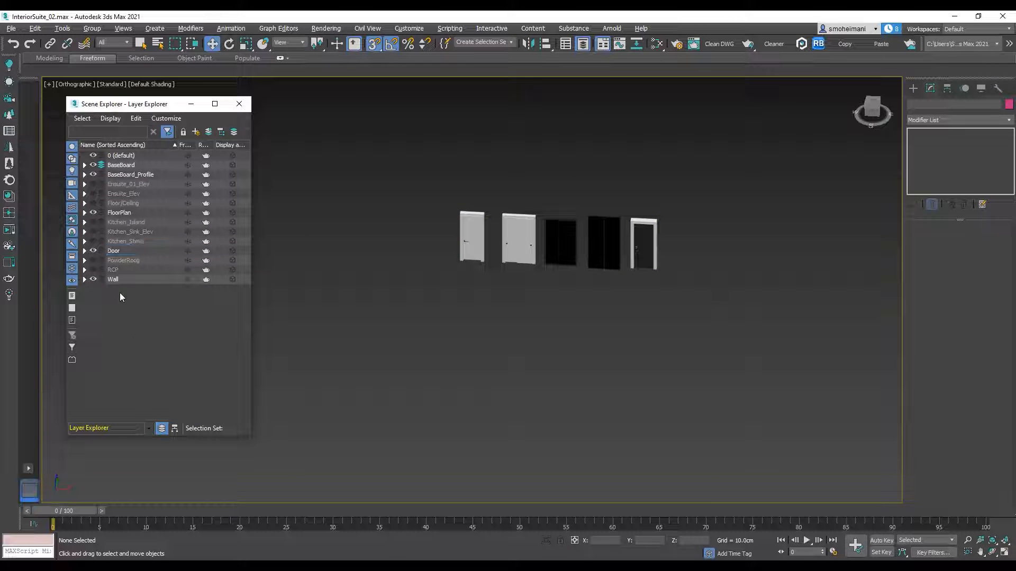
Step: Select all the merged doors and move them close to the suite, beyond its entry end
{"action": "left_click_drag", "start_coordinate": [683, 168], "coordinate": [439, 296]}
{"action": "scroll", "coordinate": [615, 251], "scroll_direction": "down", "scroll_amount": 5}
{"action": "middle_click_drag", "start_coordinate": [618, 253], "coordinate": [665, 303], "text": "alt"}
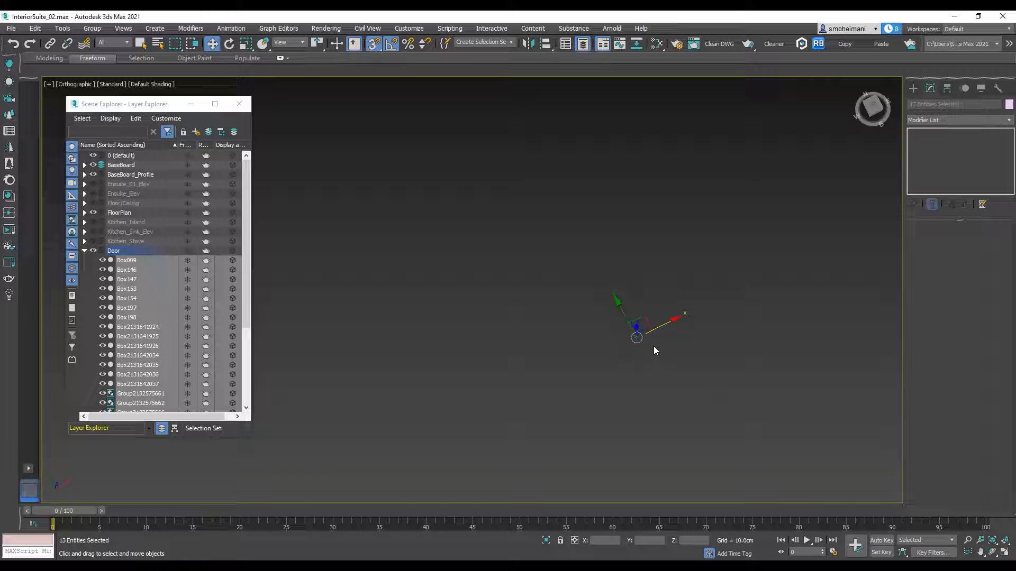
{"action": "left_click_drag", "start_coordinate": [640, 317], "coordinate": [555, 458]}
{"action": "scroll", "coordinate": [559, 443], "scroll_direction": "up", "scroll_amount": 6}
{"action": "middle_click_drag", "start_coordinate": [524, 403], "coordinate": [660, 204]}
{"action": "scroll", "coordinate": [650, 235], "scroll_direction": "up", "scroll_amount": 4}
{"action": "left_click_drag", "start_coordinate": [717, 290], "coordinate": [432, 413]}
{"action": "middle_click_drag", "start_coordinate": [452, 389], "coordinate": [628, 283]}
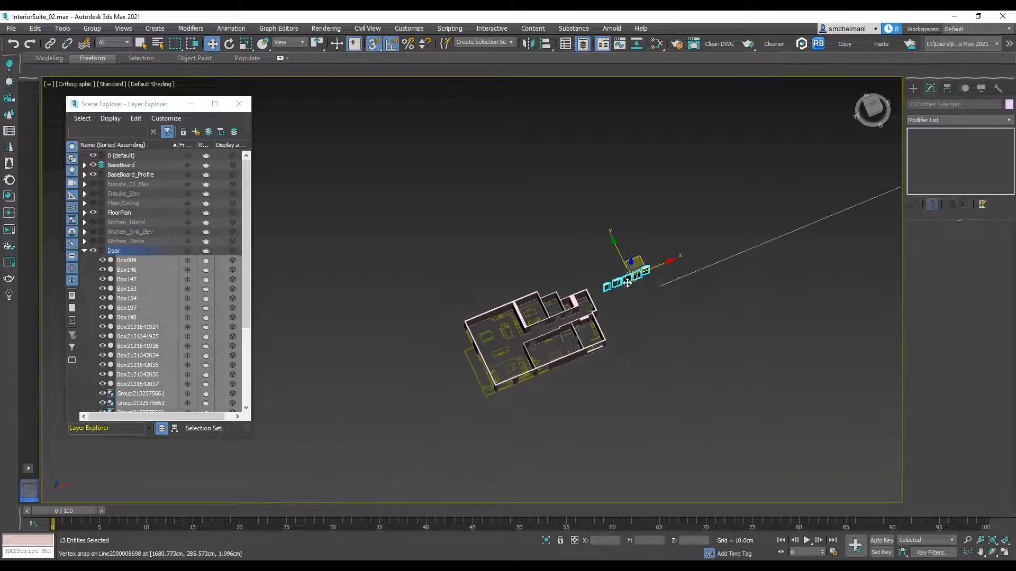
{"action": "middle_click_drag", "start_coordinate": [601, 244], "coordinate": [593, 217], "text": "alt"}
{"action": "scroll", "coordinate": [592, 227], "scroll_direction": "up", "scroll_amount": 5}
{"action": "left_click", "coordinate": [614, 243]}
Step: Display edged faces in the shaded view and close the Layer Explorer
{"action": "scroll", "coordinate": [654, 391], "scroll_direction": "up", "scroll_amount": 5}
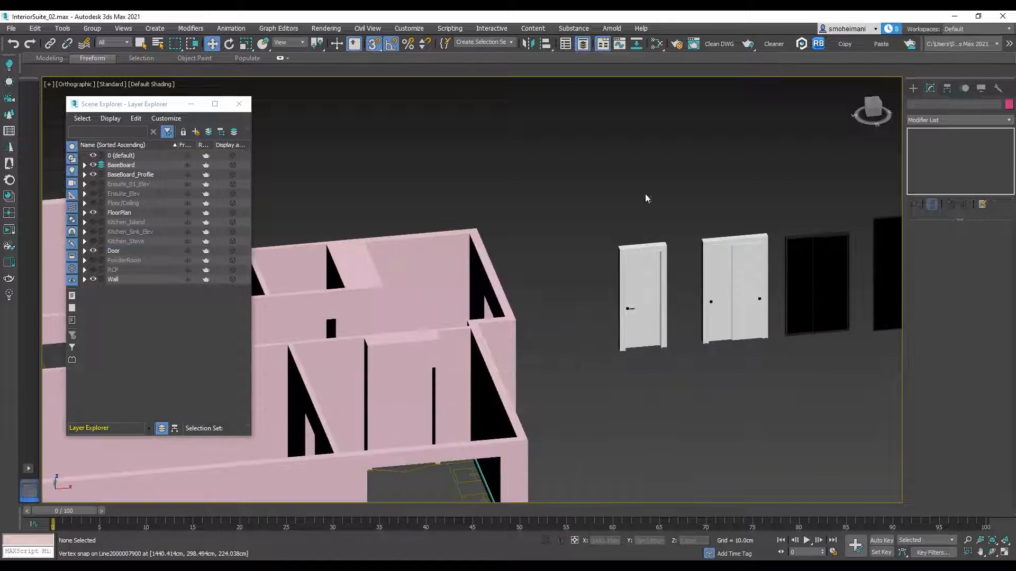
{"action": "middle_click_drag", "start_coordinate": [604, 161], "coordinate": [697, 134]}
{"action": "middle_click_drag", "start_coordinate": [542, 286], "coordinate": [599, 329]}
{"action": "key", "text": "F3"}
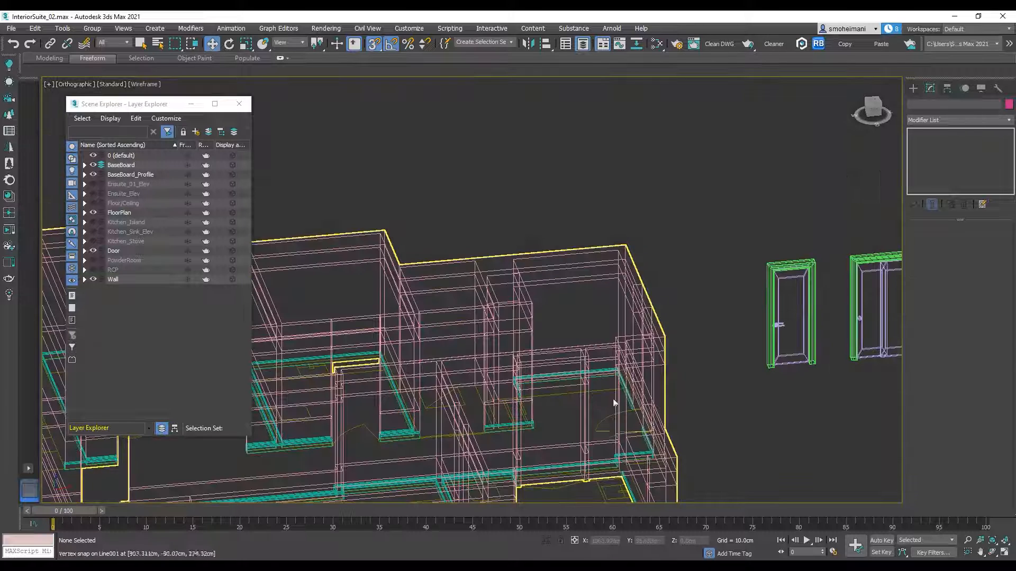
{"action": "key", "text": "F3"}
{"action": "scroll", "coordinate": [642, 355], "scroll_direction": "down", "scroll_amount": 3}
{"action": "middle_click_drag", "start_coordinate": [643, 354], "coordinate": [653, 369], "text": "alt"}
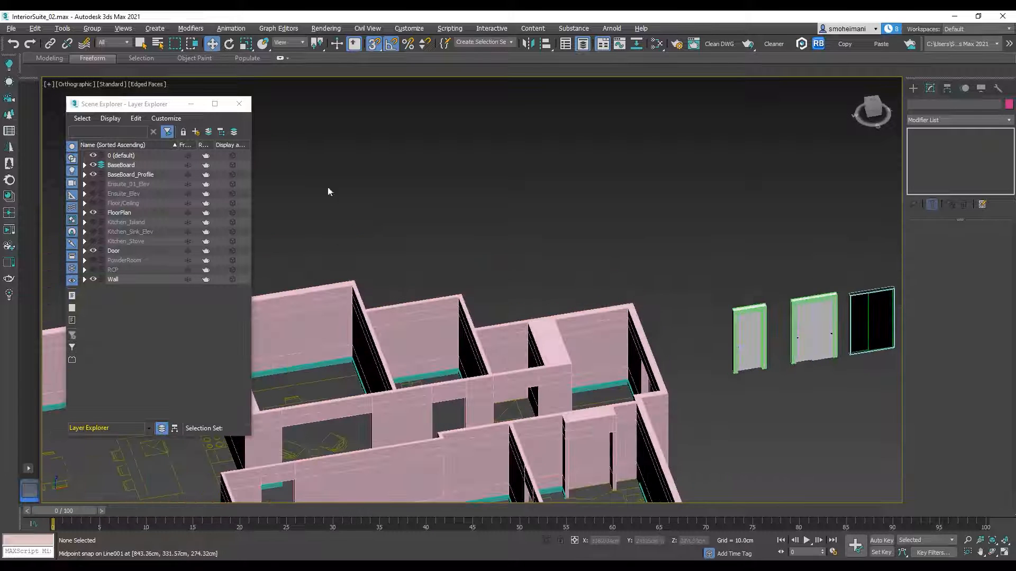
{"action": "left_click", "coordinate": [245, 106]}
Step: Move the single-leaf door group from beside the suite to the narrow doorway in the corridor wall
{"action": "middle_click_drag", "start_coordinate": [597, 290], "coordinate": [626, 175]}
{"action": "left_click_drag", "start_coordinate": [792, 154], "coordinate": [738, 305]}
{"action": "middle_click_drag", "start_coordinate": [746, 284], "coordinate": [755, 177], "text": "alt"}
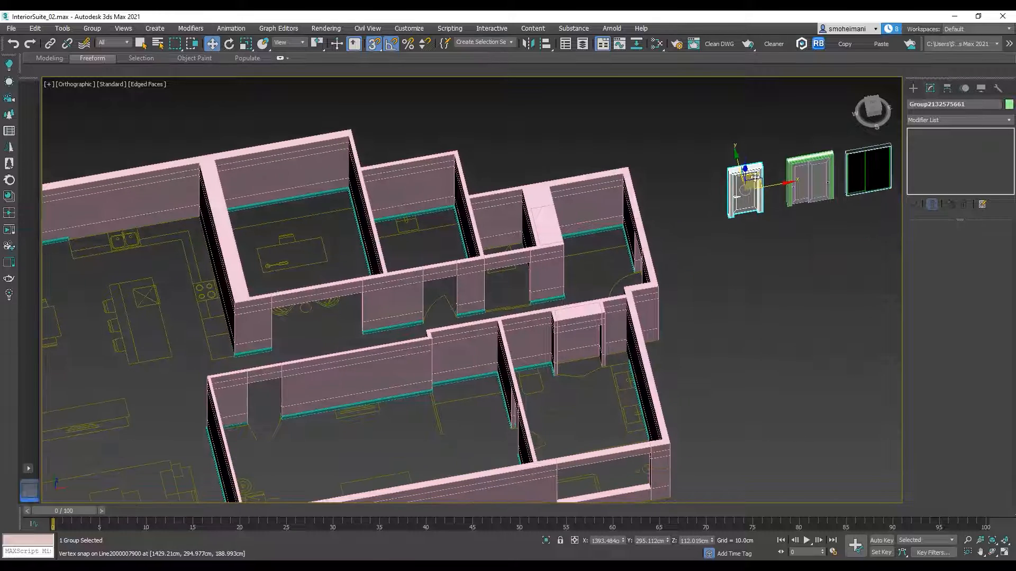
{"action": "left_click_drag", "start_coordinate": [756, 178], "coordinate": [447, 275]}
{"action": "scroll", "coordinate": [447, 275], "scroll_direction": "up", "scroll_amount": 5}
{"action": "mouse_move", "coordinate": [516, 278]}
{"action": "middle_mouse_down", "text": "alt"}
{"action": "mouse_move", "coordinate": [492, 312]}
{"action": "mouse_move", "coordinate": [510, 296]}
{"action": "middle_mouse_up", "text": "alt"}
Step: In the top view with snapping off, align the single door within the doorway and centre it across the wall's thickness
{"action": "key", "text": "t"}
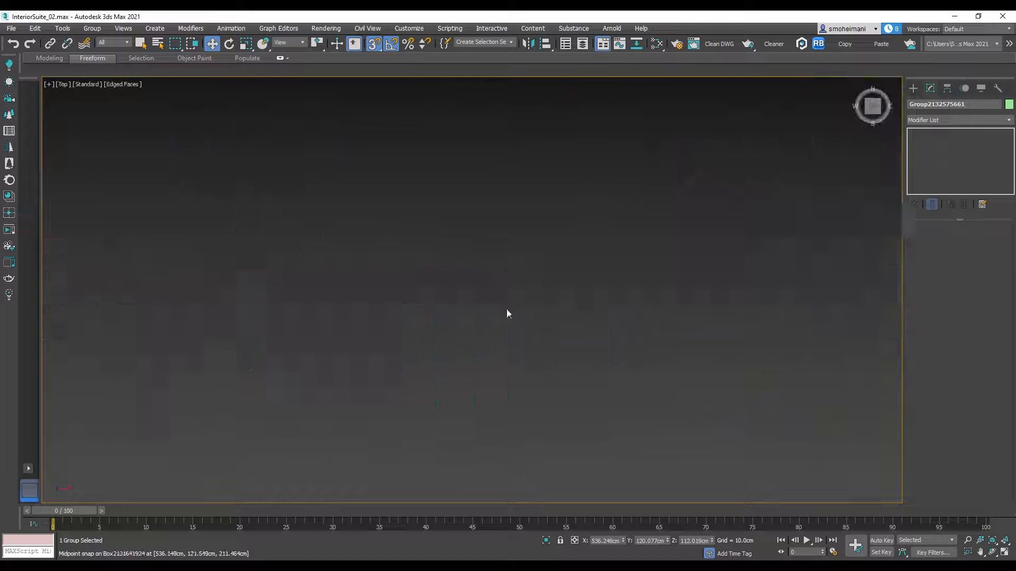
{"action": "key", "text": "z"}
{"action": "scroll", "coordinate": [507, 309], "scroll_direction": "down", "scroll_amount": 4}
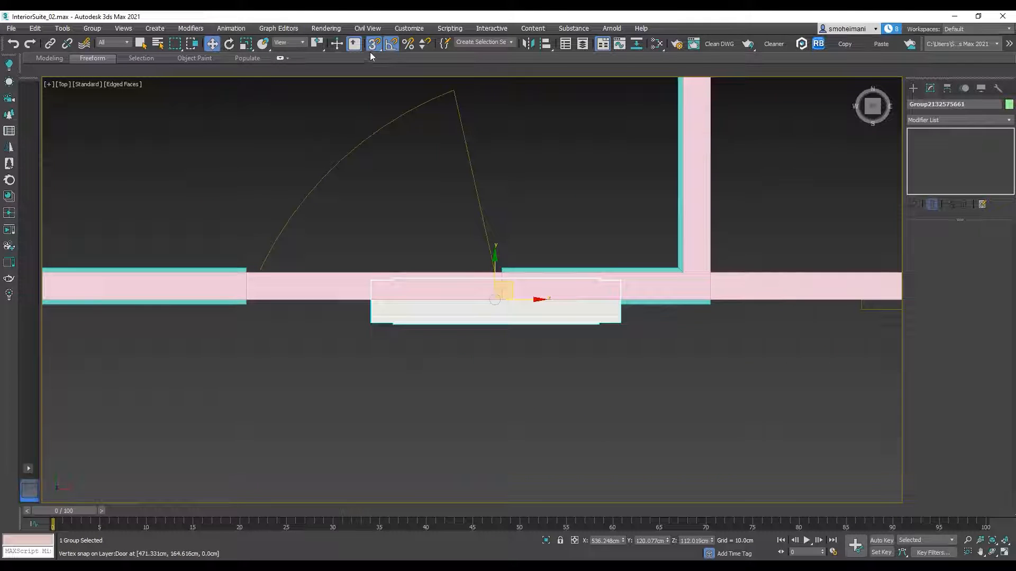
{"action": "scroll", "coordinate": [459, 294], "scroll_direction": "up", "scroll_amount": 3}
{"action": "left_click_drag", "start_coordinate": [530, 271], "coordinate": [333, 276]}
{"action": "middle_click_drag", "start_coordinate": [359, 277], "coordinate": [630, 276]}
{"action": "mouse_move", "coordinate": [609, 276]}
{"action": "left_mouse_down"}
{"action": "mouse_move", "coordinate": [584, 277]}
{"action": "mouse_move", "coordinate": [604, 273]}
{"action": "mouse_move", "coordinate": [592, 274]}
{"action": "left_mouse_up"}
{"action": "key", "text": "F3"}
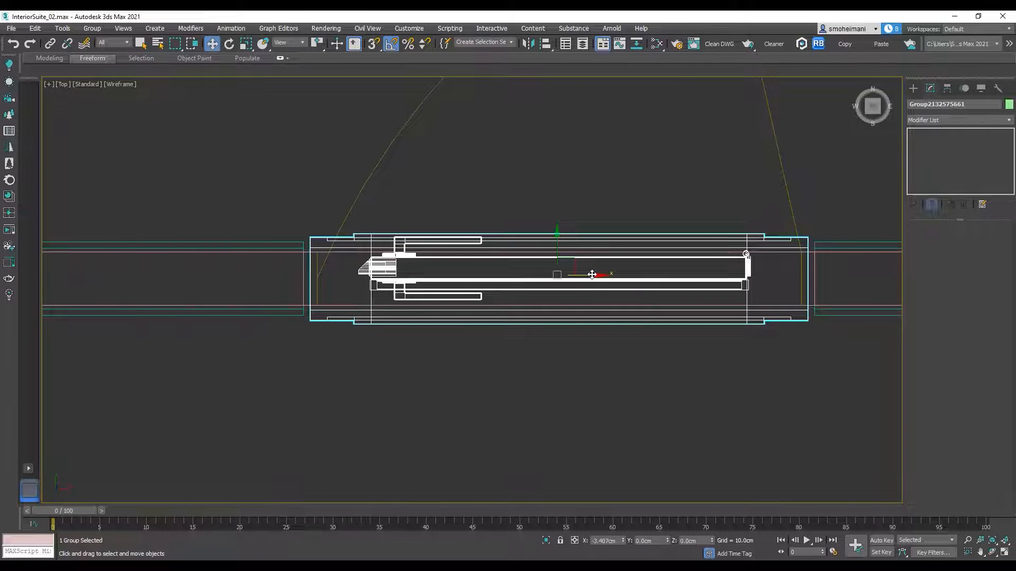
Step: Examine how the placed door's frame fits the opening at its head, sides and floor
{"action": "scroll", "coordinate": [600, 289], "scroll_direction": "down", "scroll_amount": 3}
{"action": "middle_click_drag", "start_coordinate": [642, 291], "coordinate": [649, 247], "text": "alt"}
{"action": "key", "text": "F3"}
{"action": "scroll", "coordinate": [647, 271], "scroll_direction": "down", "scroll_amount": 5}
{"action": "middle_click_drag", "start_coordinate": [643, 308], "coordinate": [621, 291], "text": "alt"}
{"action": "middle_click_drag", "start_coordinate": [671, 259], "coordinate": [643, 264], "text": "alt"}
{"action": "scroll", "coordinate": [706, 161], "scroll_direction": "up", "scroll_amount": 4}
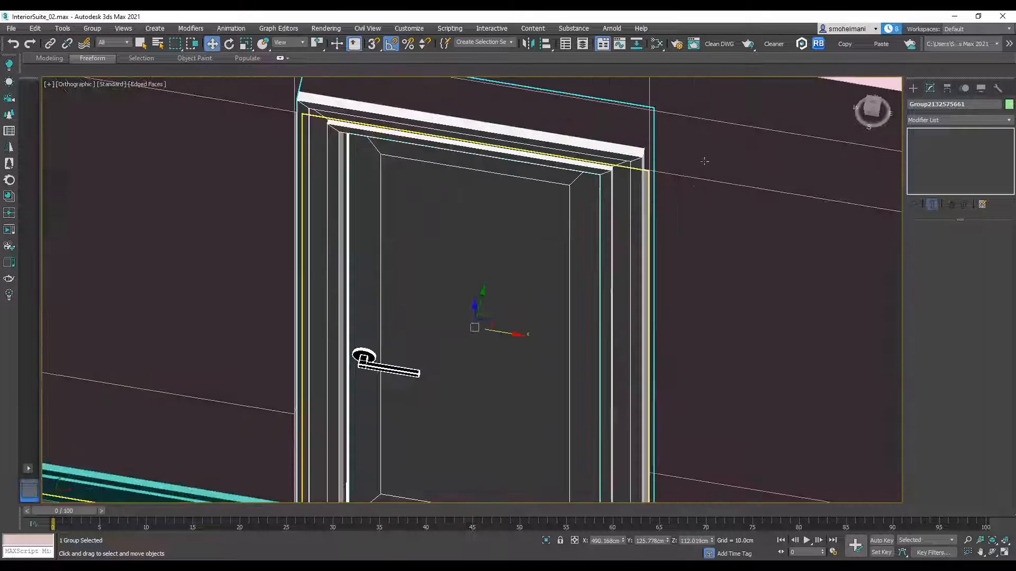
{"action": "middle_click_drag", "start_coordinate": [694, 187], "coordinate": [677, 131]}
{"action": "scroll", "coordinate": [652, 264], "scroll_direction": "down", "scroll_amount": 2}
{"action": "middle_click_drag", "start_coordinate": [642, 302], "coordinate": [625, 278]}
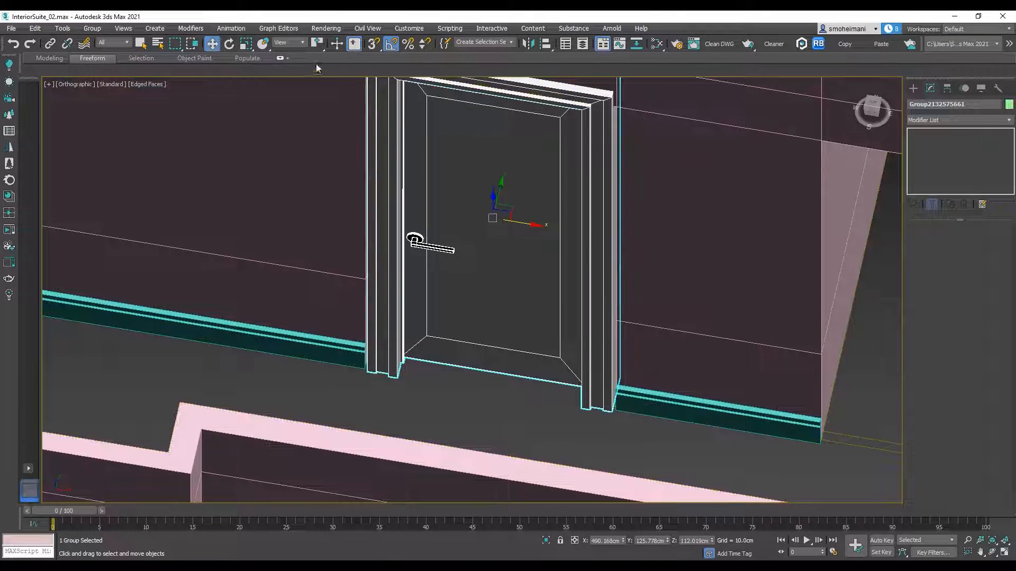
Step: Turn snapping on and shift the door along the wall until its hinge-side frame meets the edge of the opening
{"action": "left_click", "coordinate": [374, 45]}
{"action": "scroll", "coordinate": [624, 418], "scroll_direction": "up", "scroll_amount": 5}
{"action": "scroll", "coordinate": [624, 421], "scroll_direction": "down", "scroll_amount": 3}
{"action": "middle_click_drag", "start_coordinate": [624, 421], "coordinate": [545, 376]}
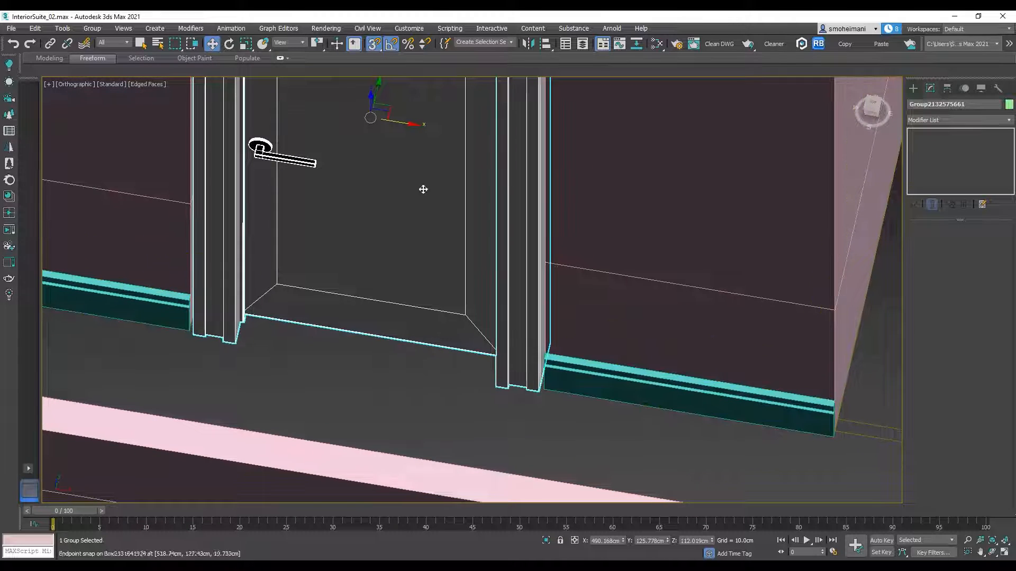
{"action": "scroll", "coordinate": [545, 412], "scroll_direction": "up", "scroll_amount": 3}
{"action": "left_click_drag", "start_coordinate": [527, 409], "coordinate": [539, 409]}
{"action": "scroll", "coordinate": [539, 297], "scroll_direction": "down", "scroll_amount": 7}
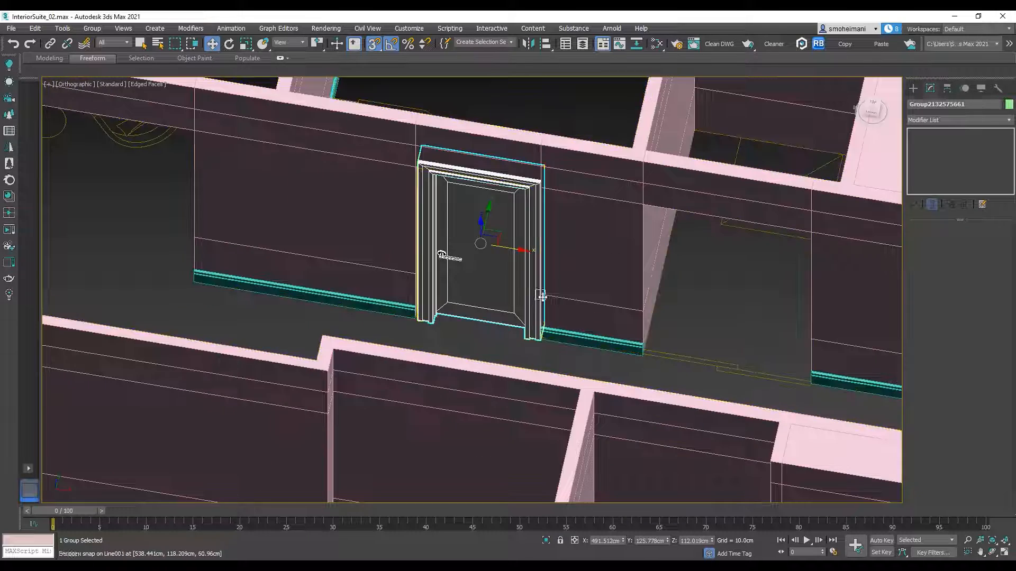
{"action": "middle_click_drag", "start_coordinate": [539, 296], "coordinate": [582, 296], "text": "alt"}
Step: Open the door group and snap the frame's handle-side vertices outward to the edge of the wall opening
{"action": "left_click", "coordinate": [91, 29]}
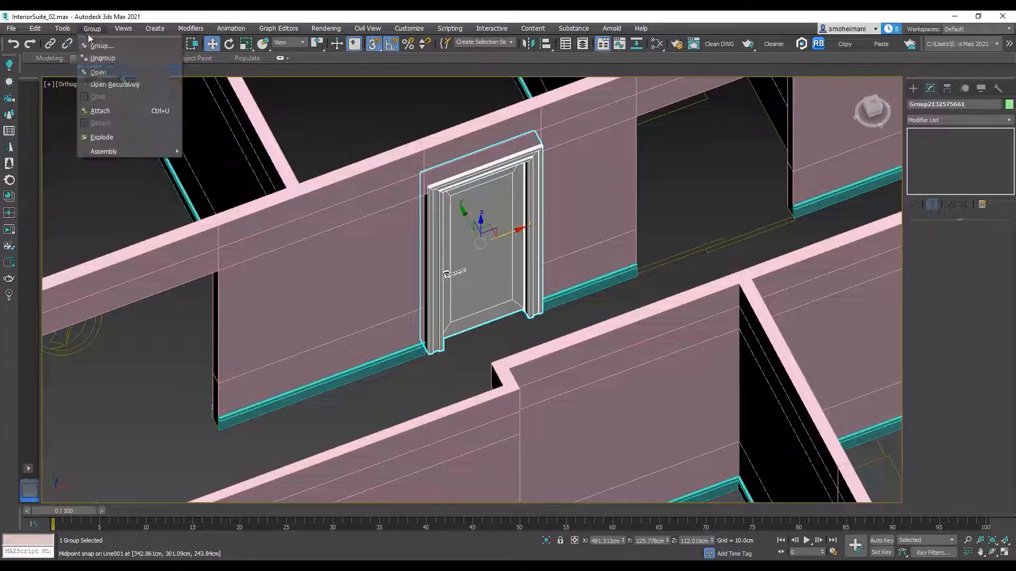
{"action": "left_click", "coordinate": [100, 72]}
{"action": "left_click", "coordinate": [435, 267]}
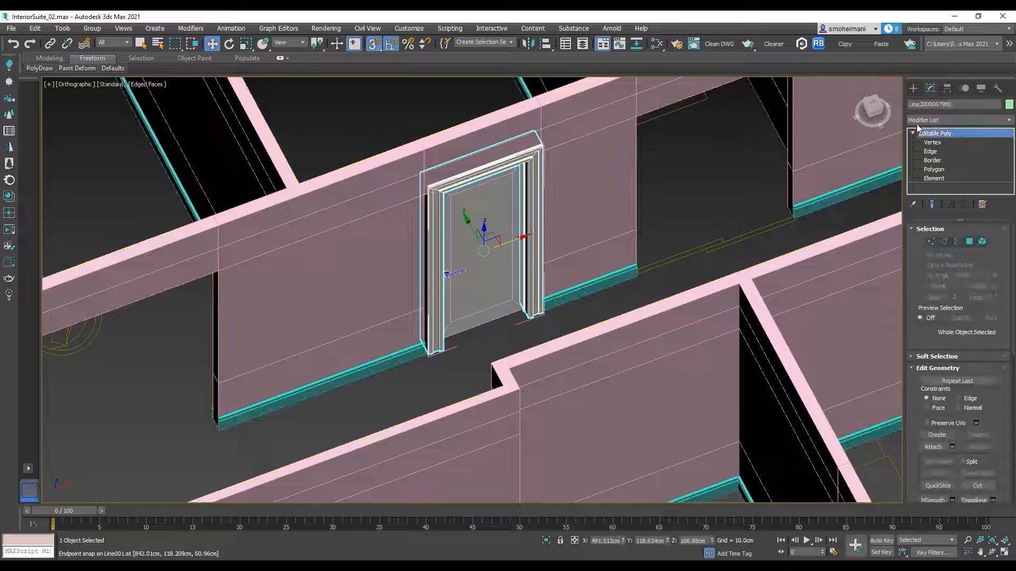
{"action": "left_click", "coordinate": [932, 143]}
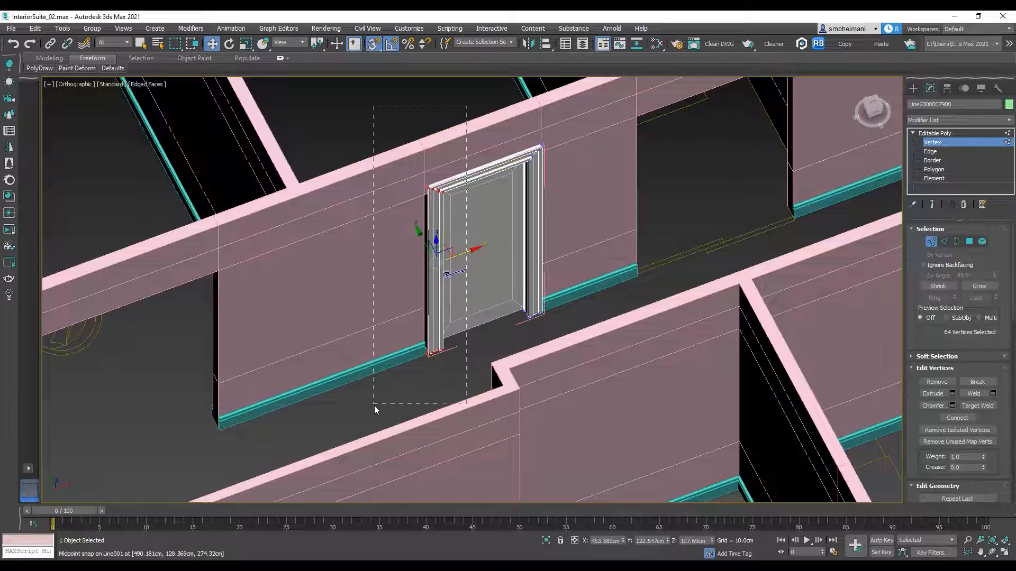
{"action": "scroll", "coordinate": [417, 387], "scroll_direction": "up", "scroll_amount": 5}
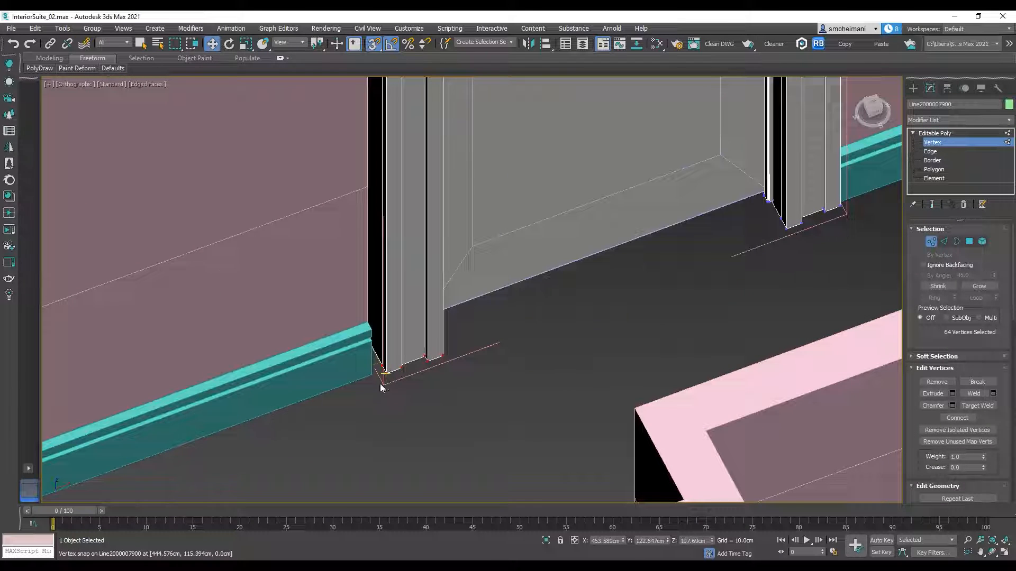
{"action": "left_click_drag", "start_coordinate": [387, 374], "coordinate": [373, 377]}
{"action": "scroll", "coordinate": [402, 365], "scroll_direction": "down", "scroll_amount": 5}
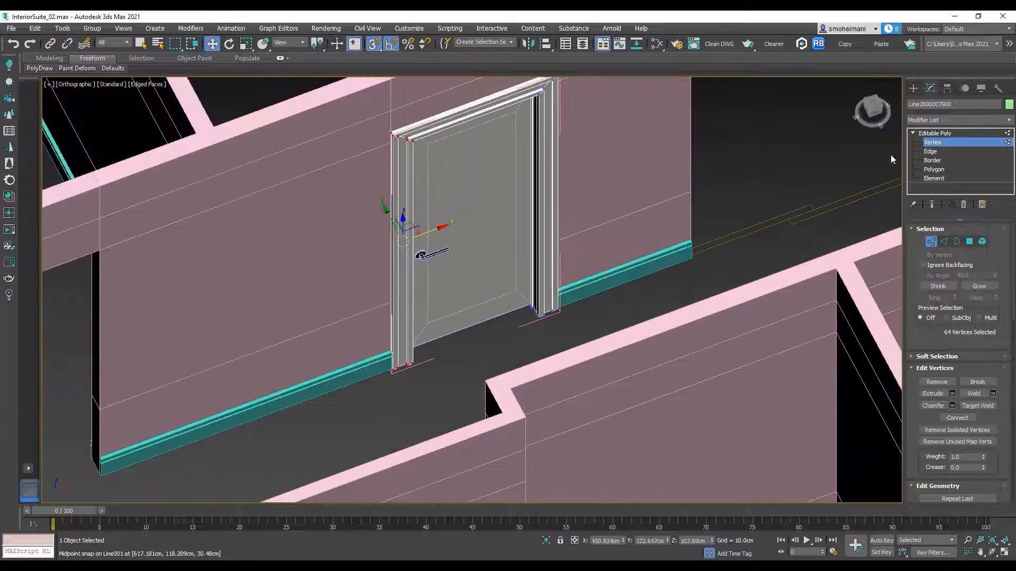
{"action": "left_click", "coordinate": [941, 135]}
Step: Move the door leaf's handle-side vertices outward to meet the widened frame
{"action": "left_click", "coordinate": [495, 211]}
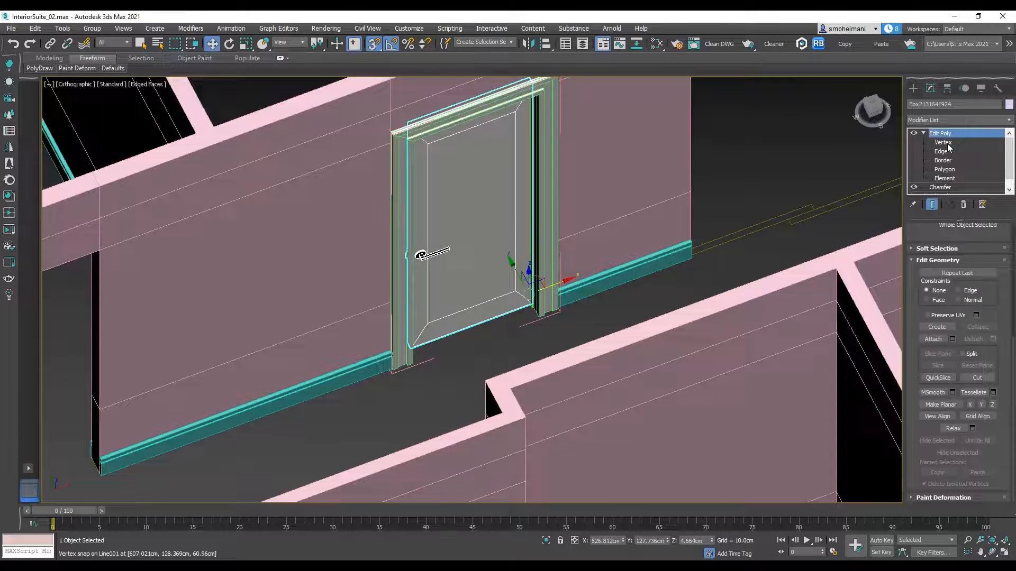
{"action": "left_click", "coordinate": [947, 145]}
{"action": "scroll", "coordinate": [558, 182], "scroll_direction": "down", "scroll_amount": 4}
{"action": "middle_click_drag", "start_coordinate": [562, 187], "coordinate": [540, 190], "text": "alt"}
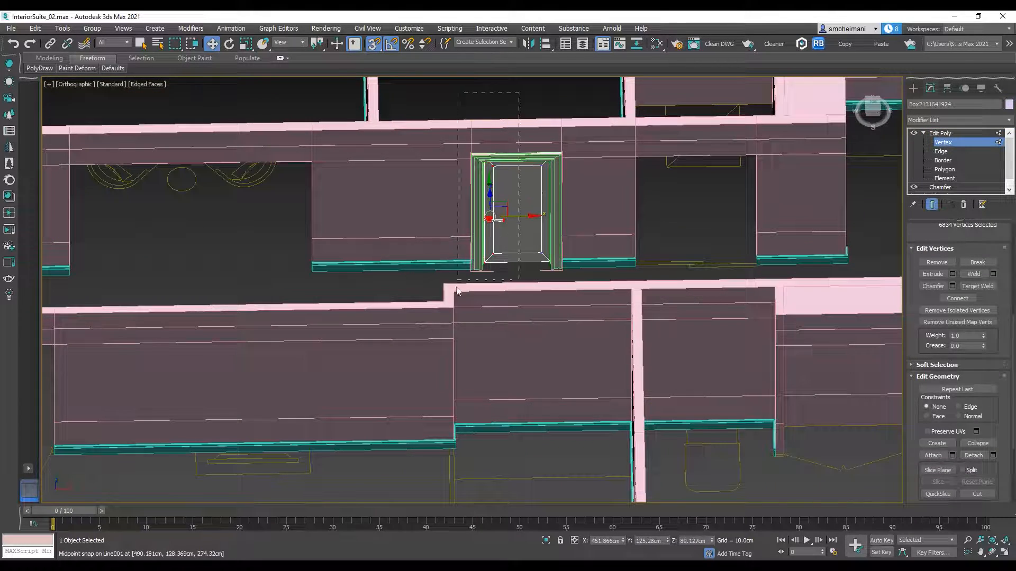
{"action": "scroll", "coordinate": [507, 267], "scroll_direction": "up", "scroll_amount": 8}
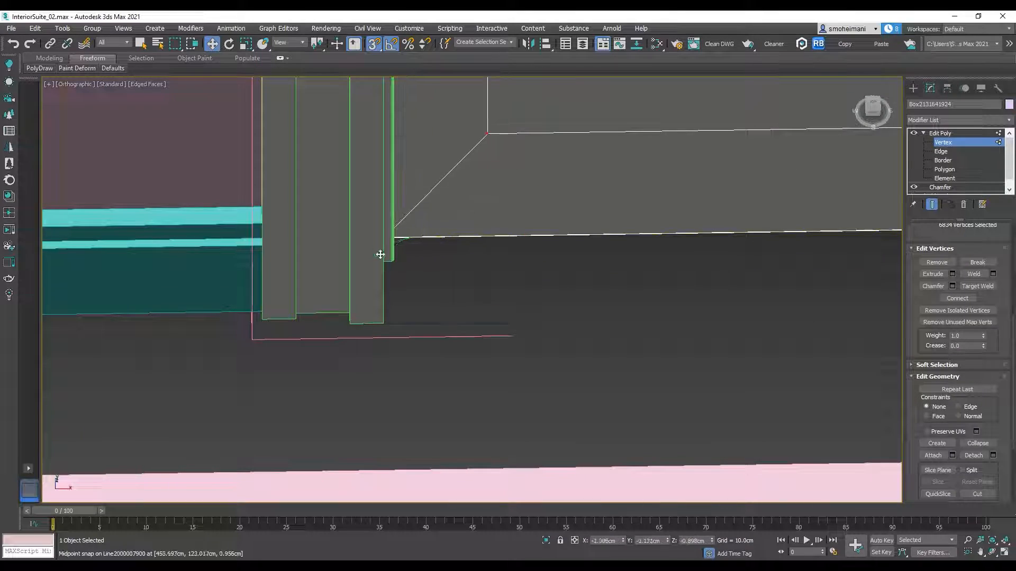
{"action": "scroll", "coordinate": [397, 252], "scroll_direction": "down", "scroll_amount": 5}
{"action": "left_click", "coordinate": [940, 134]}
{"action": "scroll", "coordinate": [551, 205], "scroll_direction": "down", "scroll_amount": 4}
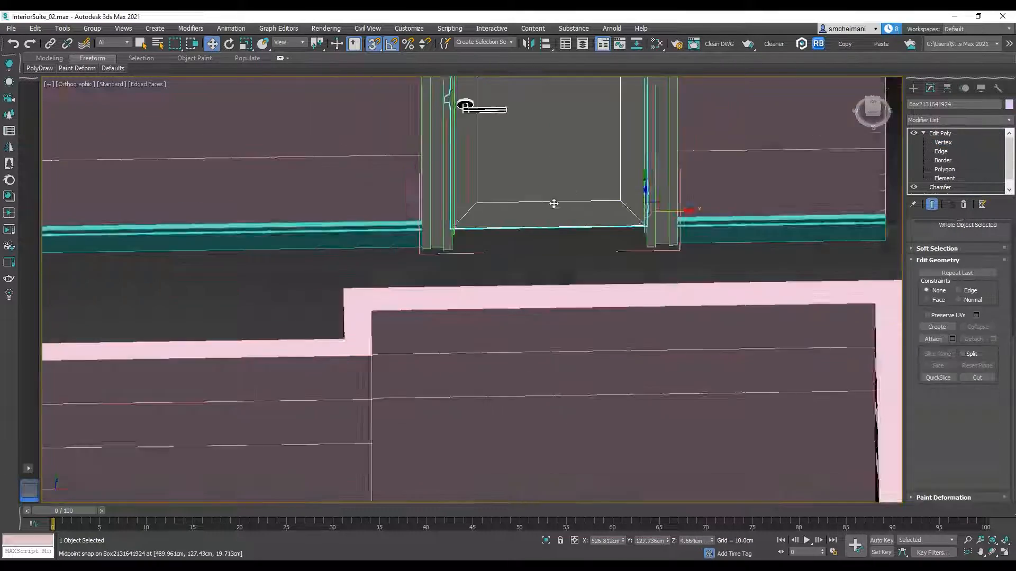
Step: Close the single door's group after the frame and leaf adjustments
{"action": "middle_click_drag", "start_coordinate": [551, 204], "coordinate": [589, 245], "text": "alt"}
{"action": "scroll", "coordinate": [593, 222], "scroll_direction": "up", "scroll_amount": 4}
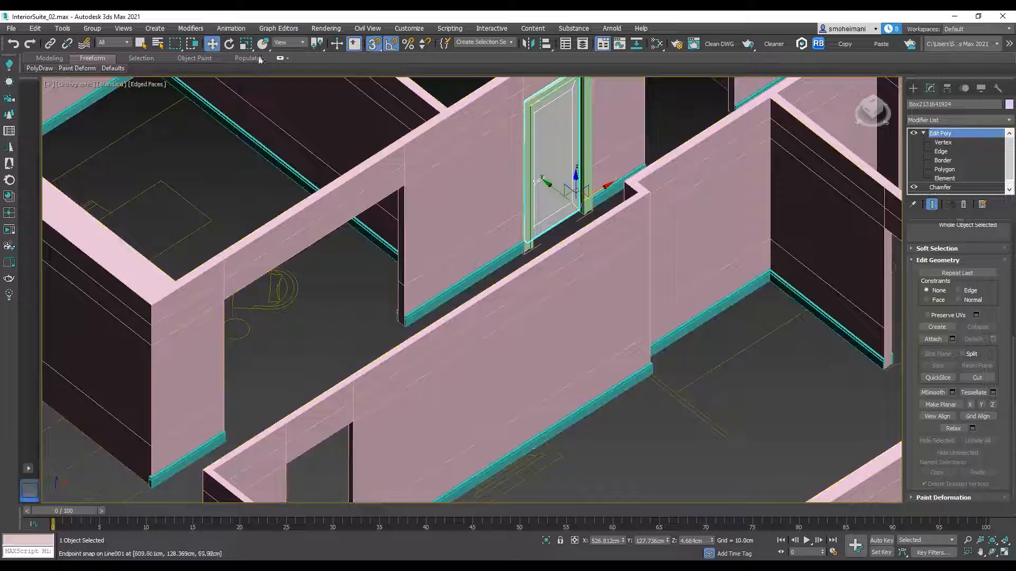
{"action": "left_click", "coordinate": [88, 28]}
{"action": "left_click", "coordinate": [114, 99]}
{"action": "middle_click_drag", "start_coordinate": [509, 222], "coordinate": [492, 240], "text": "alt"}
{"action": "middle_click_drag", "start_coordinate": [620, 169], "coordinate": [478, 251]}
{"action": "scroll", "coordinate": [495, 291], "scroll_direction": "down", "scroll_amount": 4}
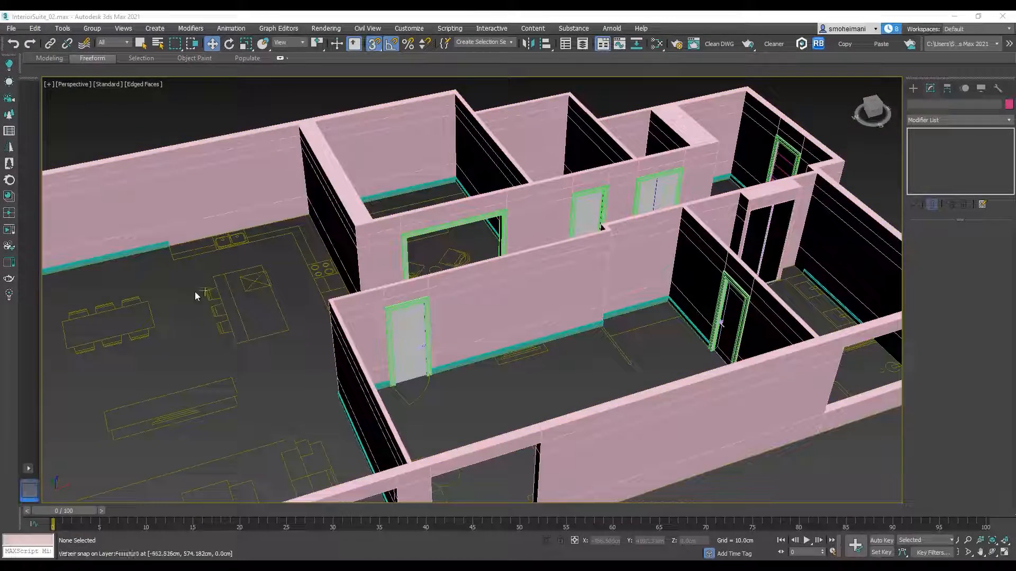
Step: Merge all objects of Window.max from the Furniture folder into the scene
{"action": "left_click", "coordinate": [11, 28]}
{"action": "mouse_move", "coordinate": [58, 173]}
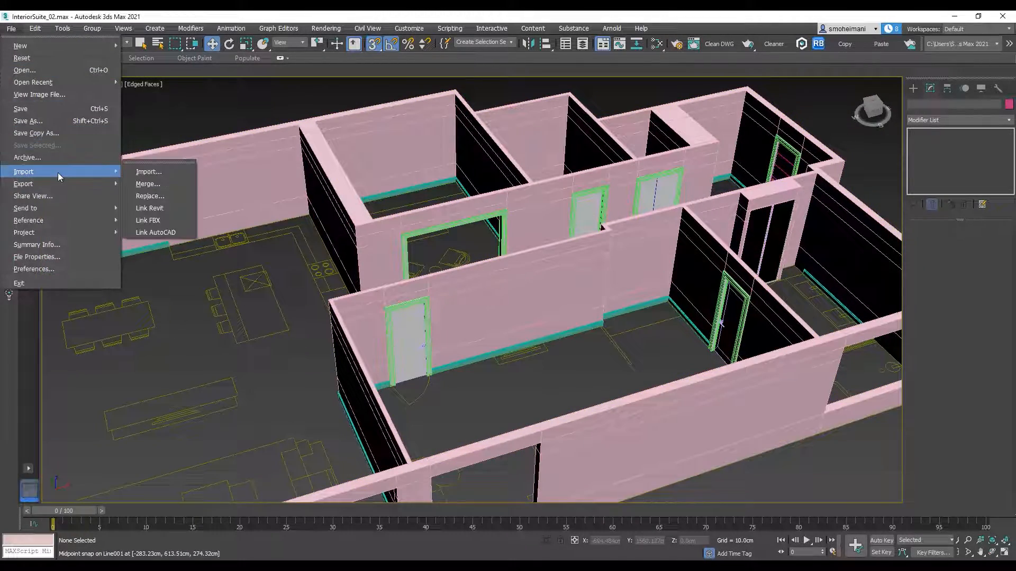
{"action": "left_click", "coordinate": [170, 180]}
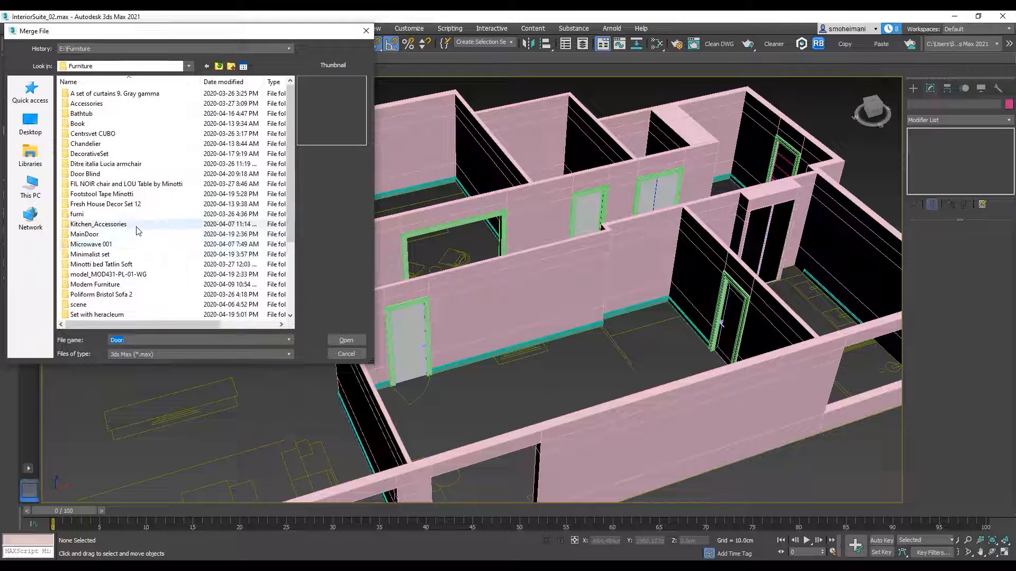
{"action": "scroll", "coordinate": [132, 227], "scroll_direction": "down", "scroll_amount": 4}
{"action": "left_click", "coordinate": [104, 315]}
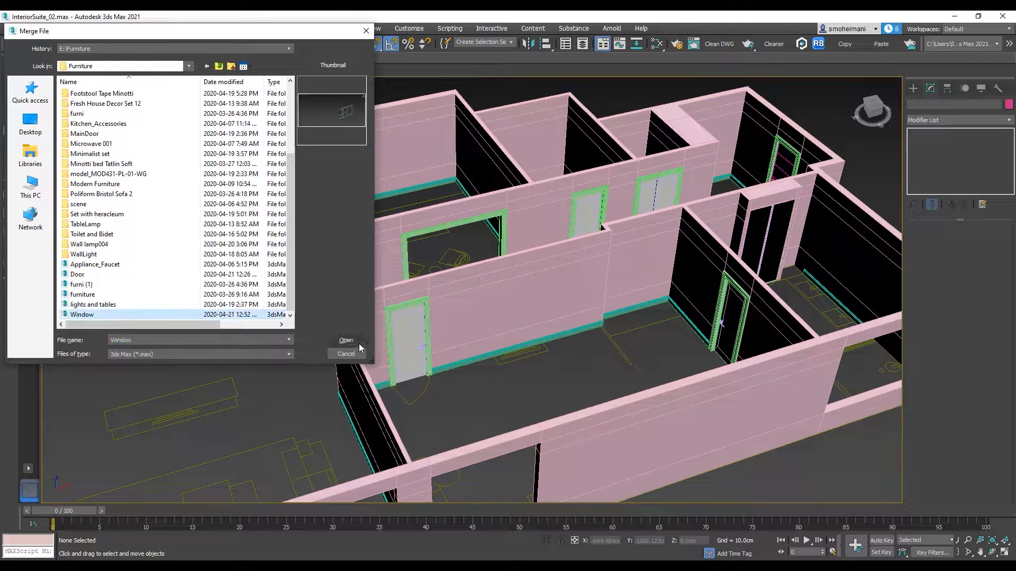
{"action": "left_click", "coordinate": [347, 340]}
{"action": "left_click", "coordinate": [589, 378]}
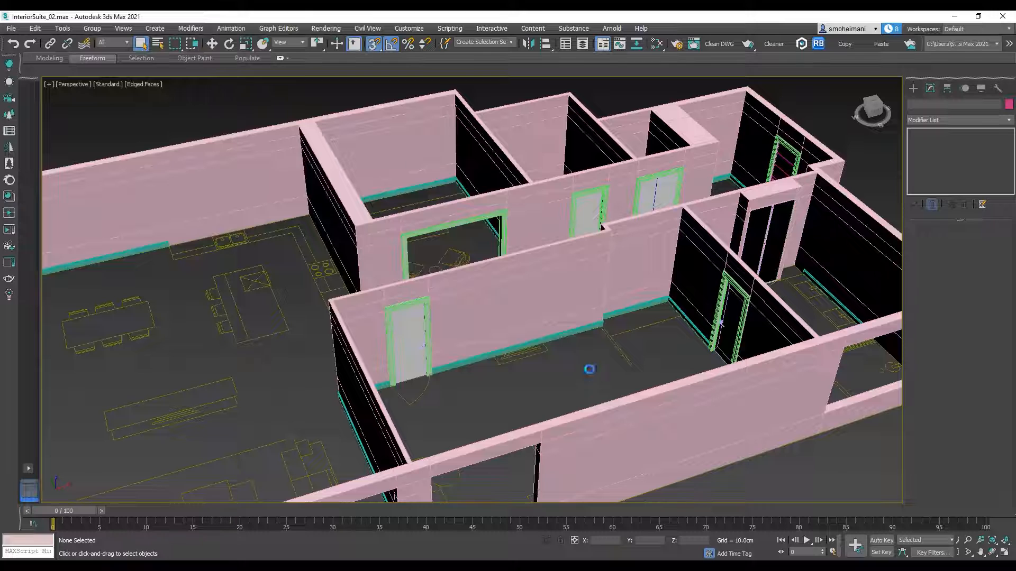
{"action": "left_click", "coordinate": [426, 359]}
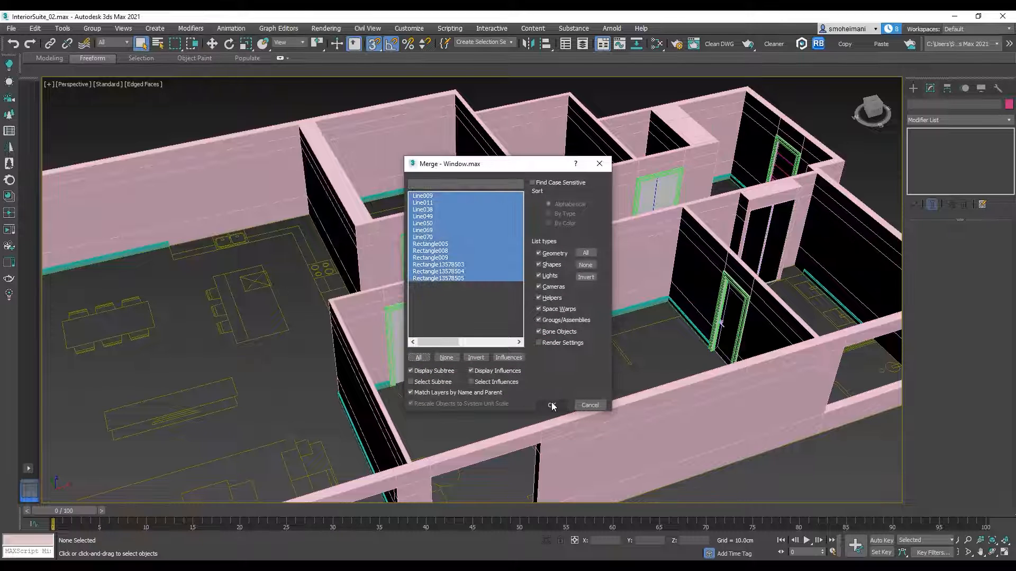
{"action": "left_click", "coordinate": [551, 405]}
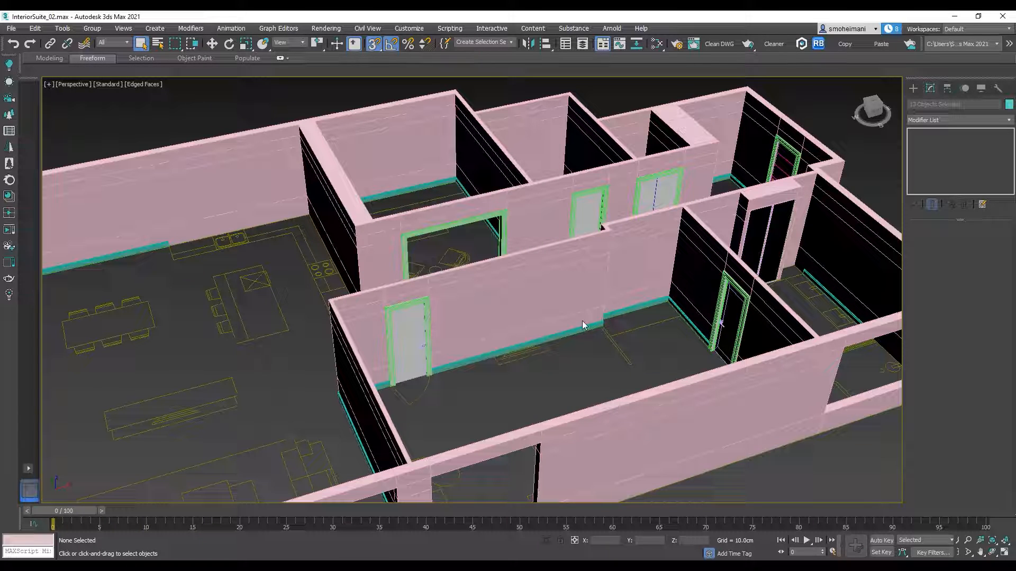
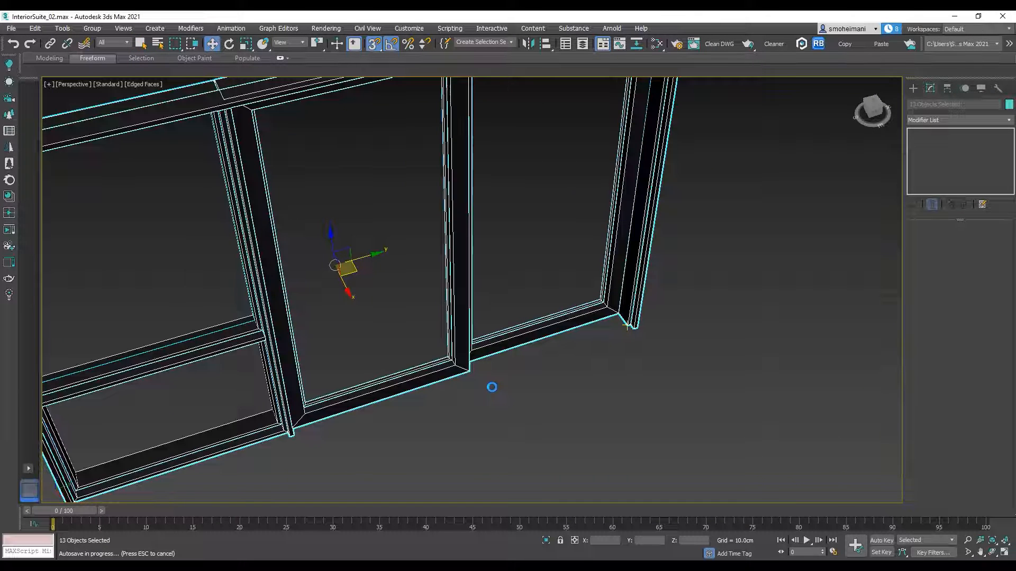
Step: Move the merged window objects across the scene to the suite's long outer wall
{"action": "scroll", "coordinate": [719, 327], "scroll_direction": "down", "scroll_amount": 12}
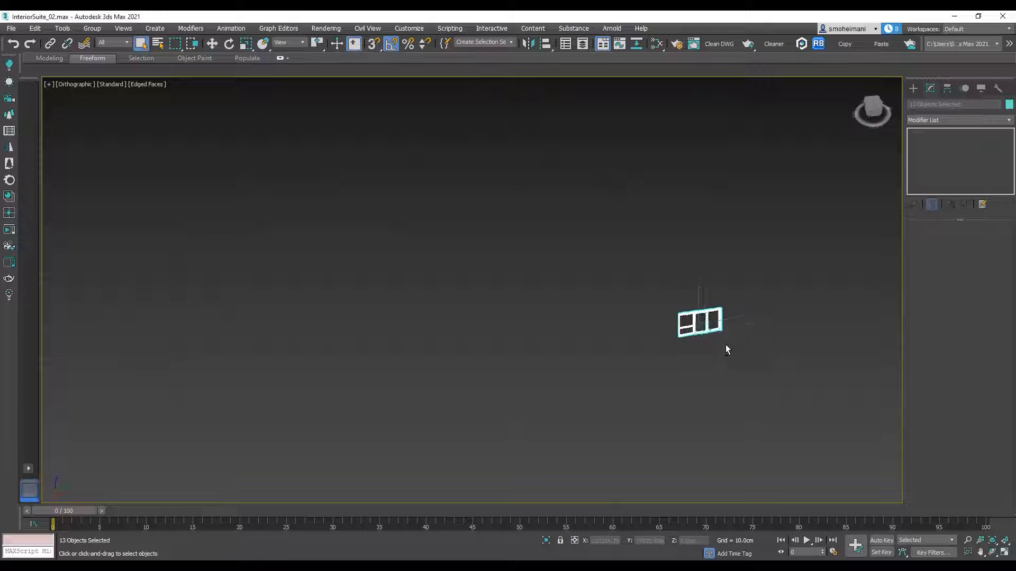
{"action": "middle_click_drag", "start_coordinate": [725, 344], "coordinate": [735, 352], "text": "alt"}
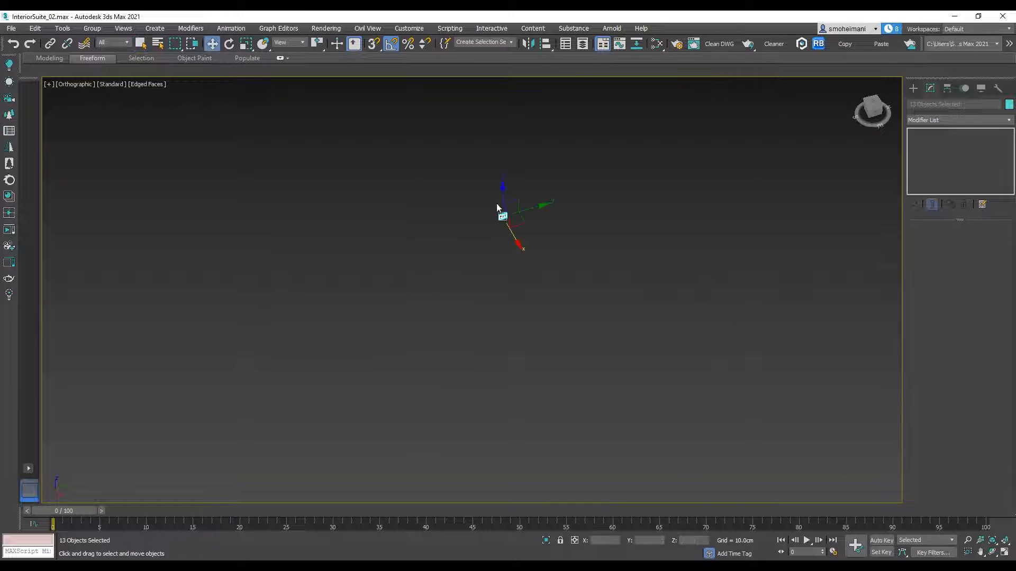
{"action": "middle_click_drag", "start_coordinate": [534, 224], "coordinate": [591, 207], "text": "alt"}
{"action": "middle_click_drag", "start_coordinate": [528, 328], "coordinate": [512, 356]}
{"action": "scroll", "coordinate": [513, 357], "scroll_direction": "down", "scroll_amount": 6}
{"action": "scroll", "coordinate": [503, 354], "scroll_direction": "up", "scroll_amount": 2}
{"action": "left_click_drag", "start_coordinate": [508, 353], "coordinate": [400, 315]}
{"action": "scroll", "coordinate": [148, 271], "scroll_direction": "up", "scroll_amount": 10}
{"action": "middle_click_drag", "start_coordinate": [249, 296], "coordinate": [747, 299]}
{"action": "left_click_drag", "start_coordinate": [841, 345], "coordinate": [365, 196]}
{"action": "scroll", "coordinate": [386, 198], "scroll_direction": "up", "scroll_amount": 8}
{"action": "middle_click_drag", "start_coordinate": [464, 198], "coordinate": [512, 295], "text": "alt"}
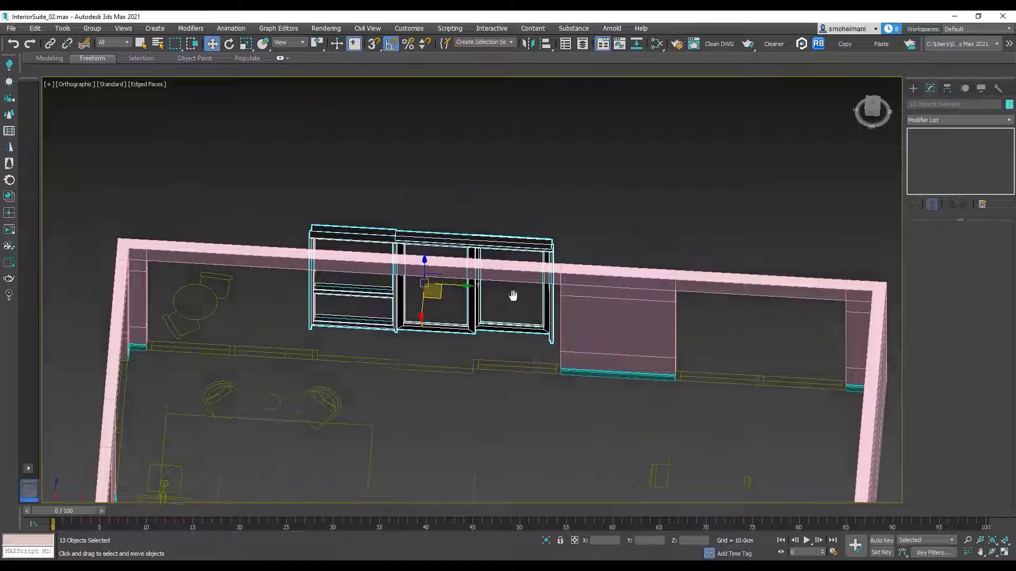
Step: Line the window up with the wall's thickness in plan so it sits within the long wall's opening
{"action": "key", "text": "t"}
{"action": "key", "text": "z"}
{"action": "scroll", "coordinate": [532, 294], "scroll_direction": "down", "scroll_amount": 3}
{"action": "left_click_drag", "start_coordinate": [531, 294], "coordinate": [553, 291]}
{"action": "scroll", "coordinate": [500, 245], "scroll_direction": "up", "scroll_amount": 5}
{"action": "scroll", "coordinate": [566, 264], "scroll_direction": "up", "scroll_amount": 3}
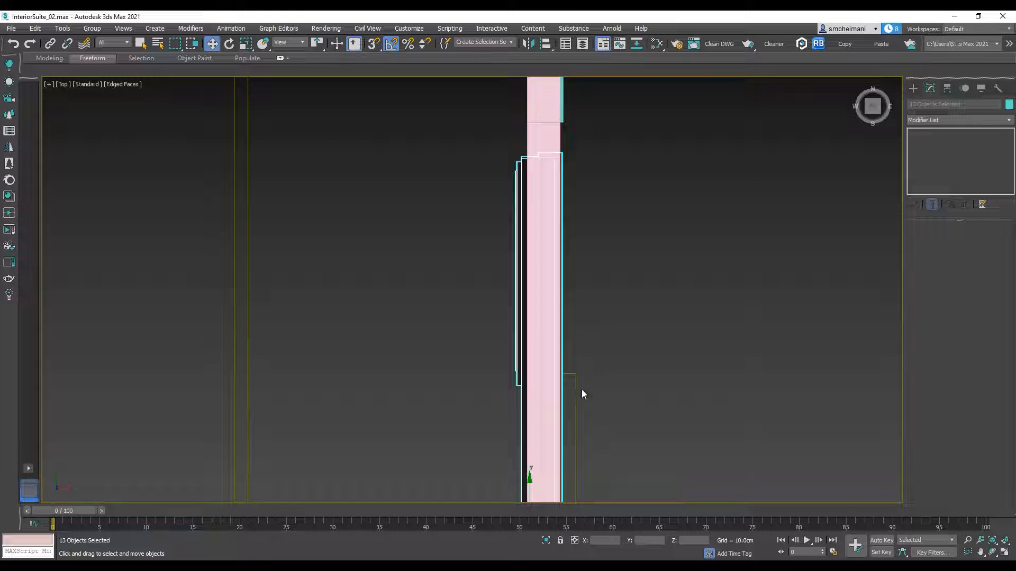
{"action": "middle_click_drag", "start_coordinate": [584, 382], "coordinate": [542, 264]}
{"action": "scroll", "coordinate": [542, 266], "scroll_direction": "down", "scroll_amount": 3}
{"action": "middle_click_drag", "start_coordinate": [541, 362], "coordinate": [552, 403]}
{"action": "left_click_drag", "start_coordinate": [545, 405], "coordinate": [553, 404]}
{"action": "scroll", "coordinate": [594, 365], "scroll_direction": "down", "scroll_amount": 3}
{"action": "middle_click_drag", "start_coordinate": [593, 364], "coordinate": [698, 361], "text": "alt"}
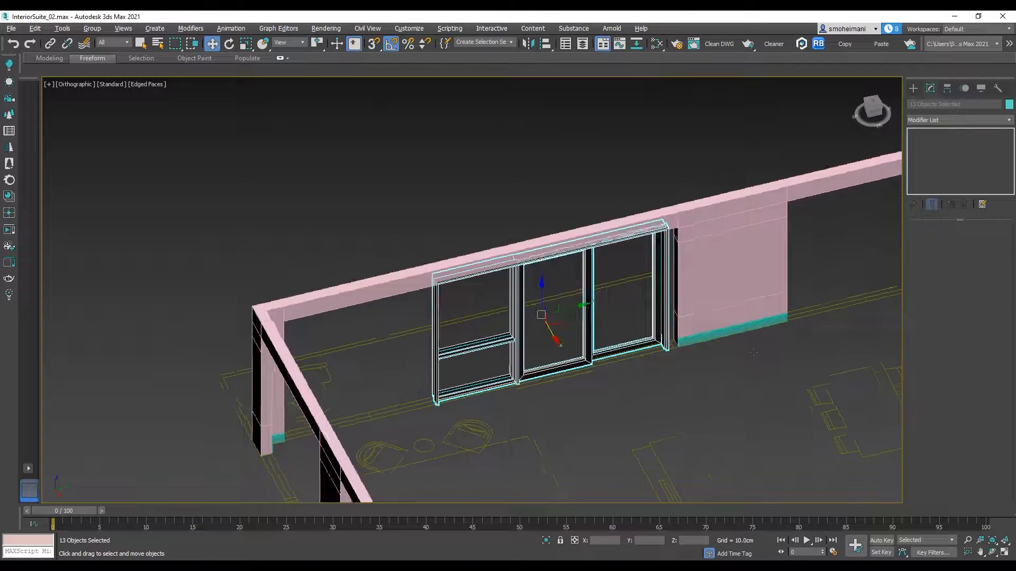
Step: Slide the whole window about 116 cm along the wall opening in negative Y, toward the room corner
{"action": "scroll", "coordinate": [696, 341], "scroll_direction": "up", "scroll_amount": 2}
{"action": "scroll", "coordinate": [675, 338], "scroll_direction": "down", "scroll_amount": 1}
{"action": "left_click_drag", "start_coordinate": [491, 300], "coordinate": [406, 200]}
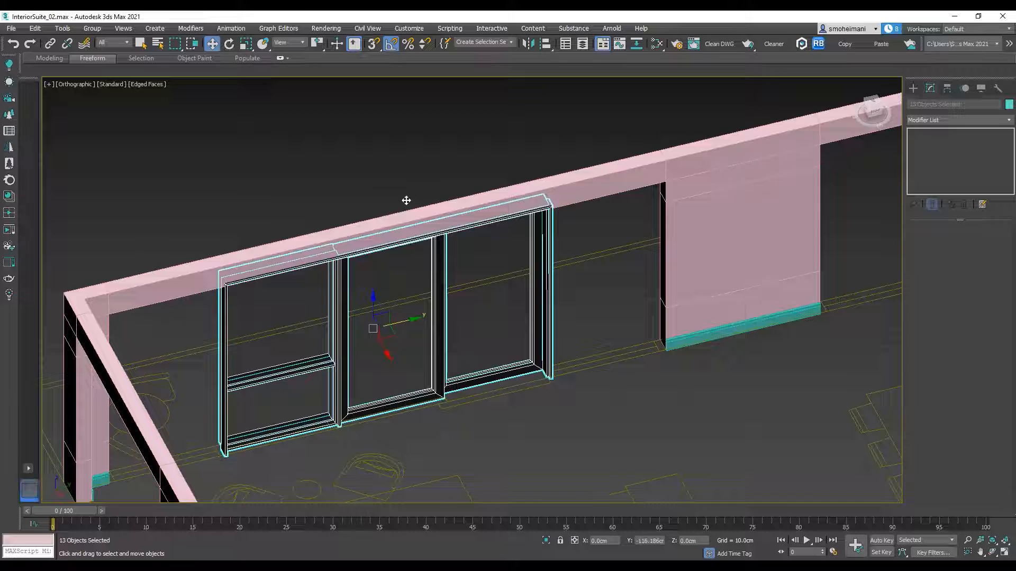
{"action": "middle_click_drag", "start_coordinate": [716, 200], "coordinate": [631, 220], "text": "alt"}
{"action": "scroll", "coordinate": [630, 394], "scroll_direction": "up", "scroll_amount": 4}
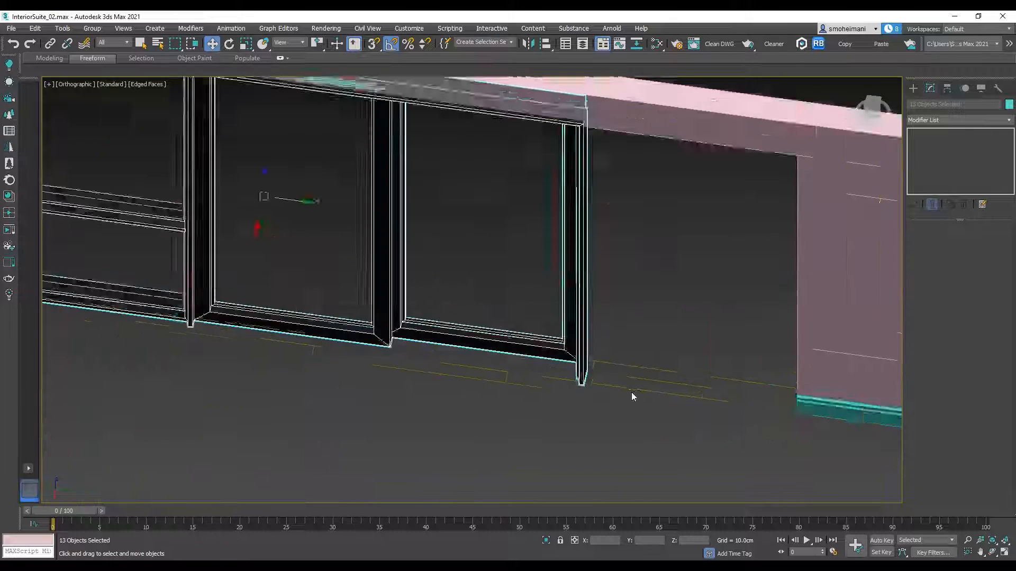
{"action": "scroll", "coordinate": [631, 393], "scroll_direction": "up", "scroll_amount": 2}
{"action": "middle_click_drag", "start_coordinate": [645, 383], "coordinate": [653, 370], "text": "alt"}
{"action": "scroll", "coordinate": [654, 369], "scroll_direction": "down", "scroll_amount": 4}
{"action": "middle_click_drag", "start_coordinate": [633, 317], "coordinate": [612, 351]}
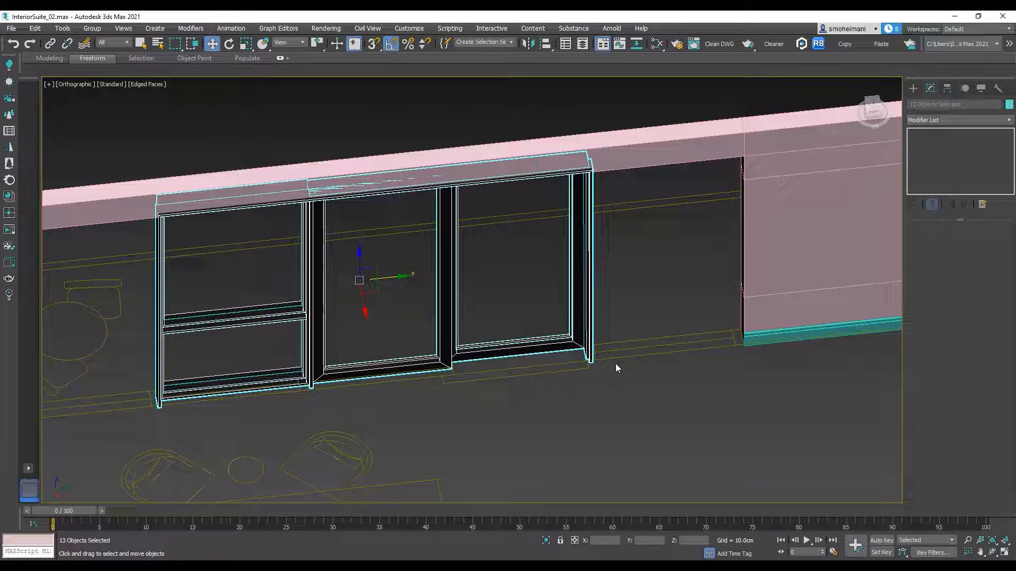
Step: Edit the outer window frame's line and snap the vertices of its wall-pier side to the pier's edge
{"action": "left_click", "coordinate": [613, 351]}
{"action": "scroll", "coordinate": [603, 354], "scroll_direction": "up", "scroll_amount": 6}
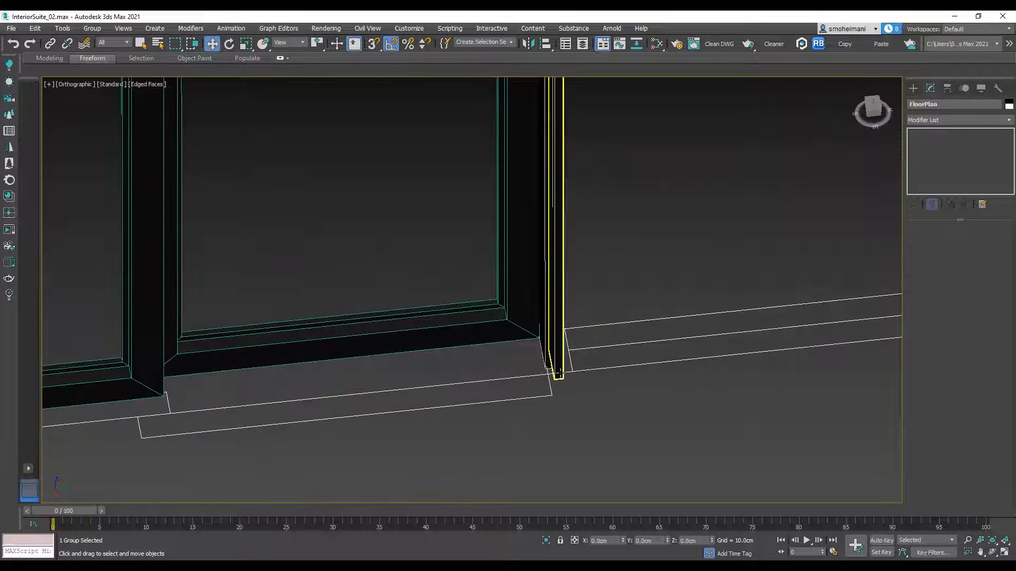
{"action": "left_click", "coordinate": [558, 372]}
{"action": "left_click", "coordinate": [932, 151]}
{"action": "scroll", "coordinate": [630, 240], "scroll_direction": "down", "scroll_amount": 8}
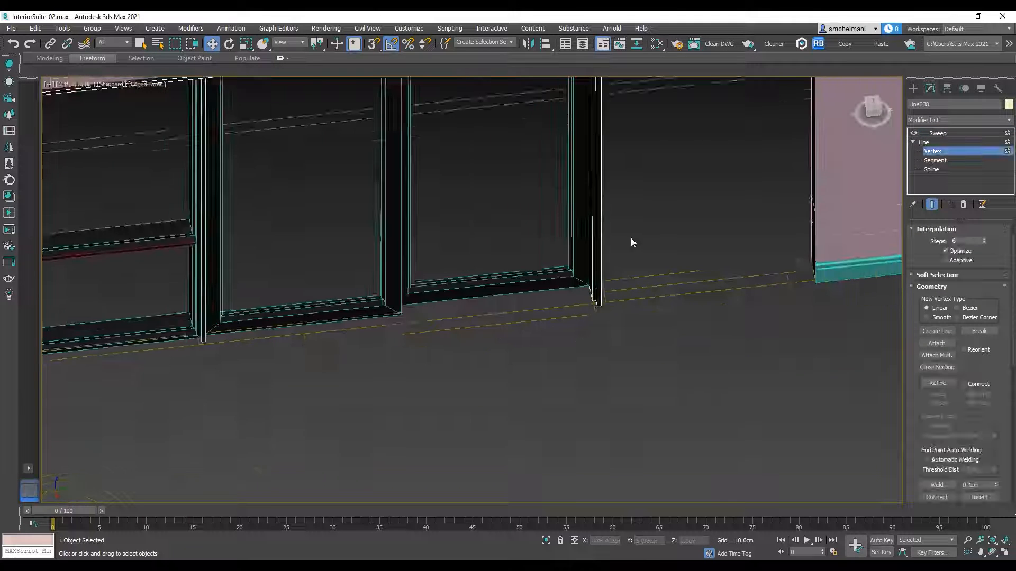
{"action": "middle_click_drag", "start_coordinate": [600, 287], "coordinate": [636, 304], "text": "alt"}
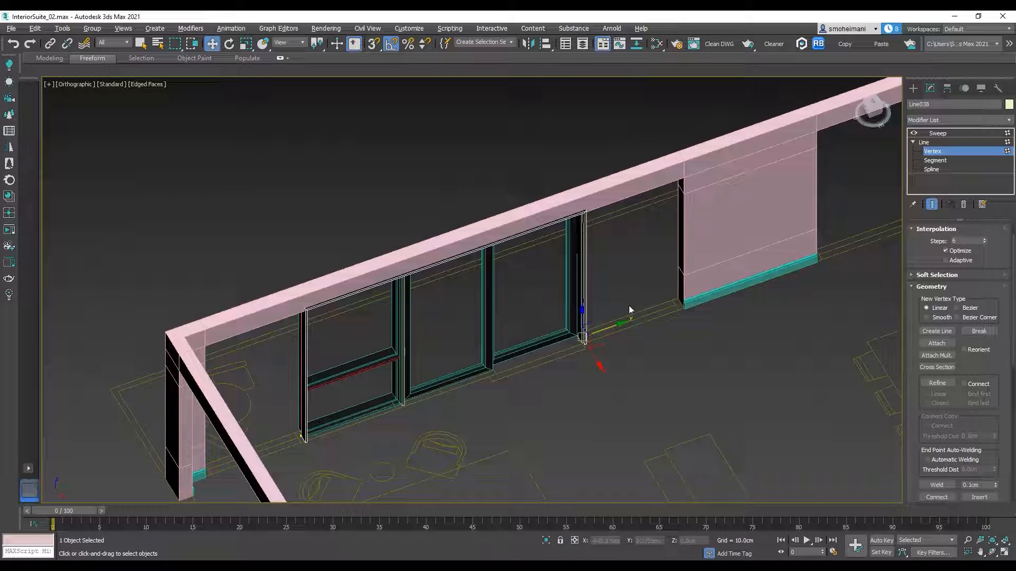
{"action": "scroll", "coordinate": [636, 303], "scroll_direction": "up", "scroll_amount": 5}
{"action": "scroll", "coordinate": [583, 358], "scroll_direction": "down", "scroll_amount": 3}
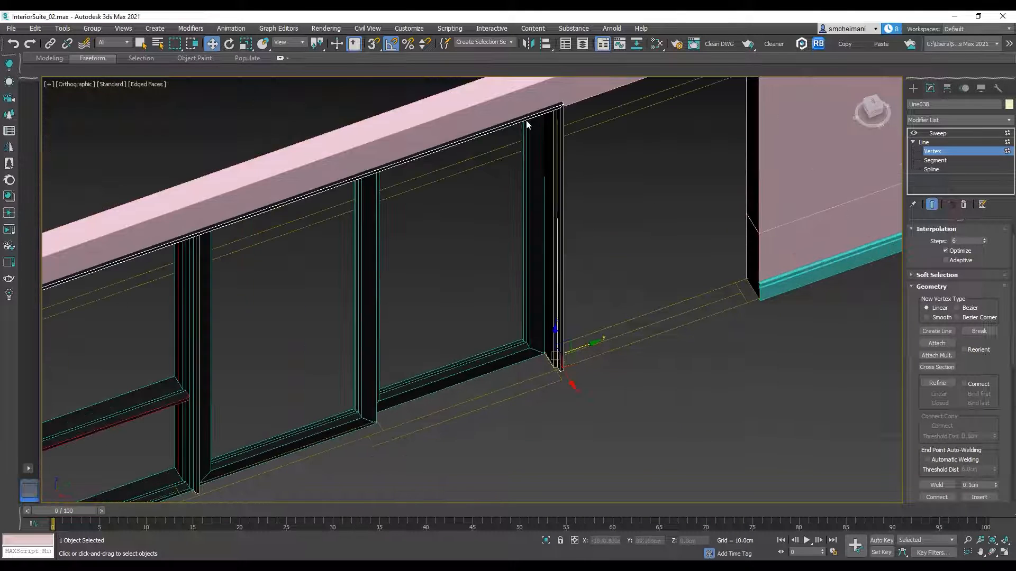
{"action": "left_click_drag", "start_coordinate": [583, 344], "coordinate": [742, 307]}
{"action": "scroll", "coordinate": [743, 307], "scroll_direction": "down", "scroll_amount": 3}
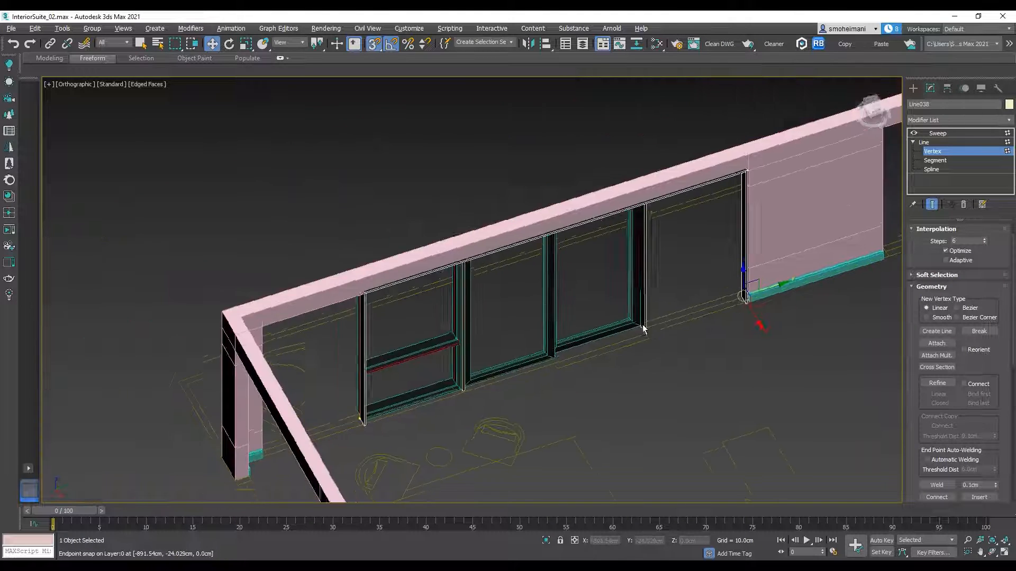
Step: Snap the outer frame's opposite-side vertices to the edge of the opening beside the room corner
{"action": "middle_click_drag", "start_coordinate": [650, 333], "coordinate": [610, 310], "text": "alt"}
{"action": "middle_click_drag", "start_coordinate": [511, 246], "coordinate": [645, 365]}
{"action": "scroll", "coordinate": [447, 318], "scroll_direction": "up", "scroll_amount": 3}
{"action": "middle_click_drag", "start_coordinate": [491, 270], "coordinate": [542, 345]}
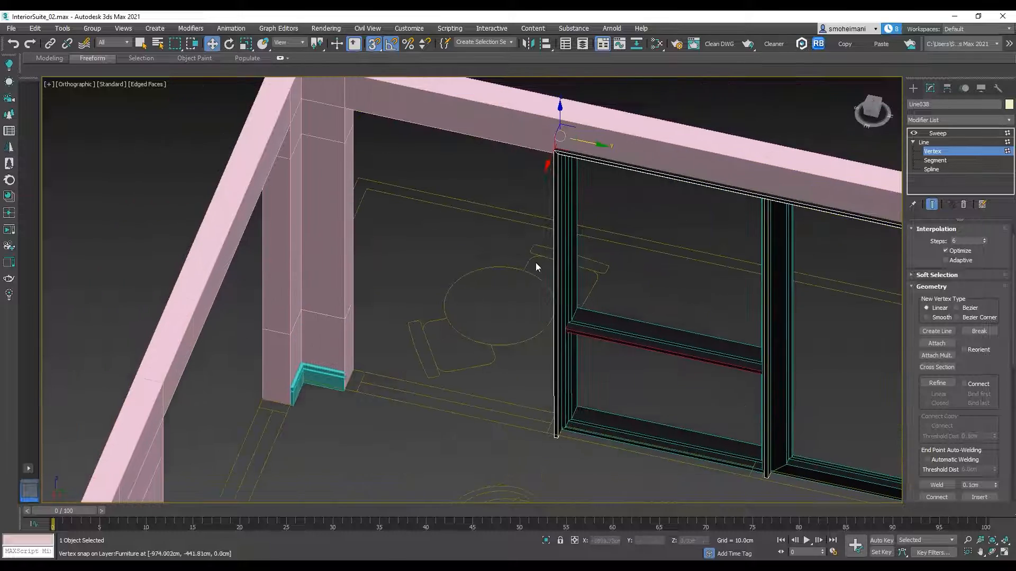
{"action": "left_click_drag", "start_coordinate": [589, 144], "coordinate": [347, 388]}
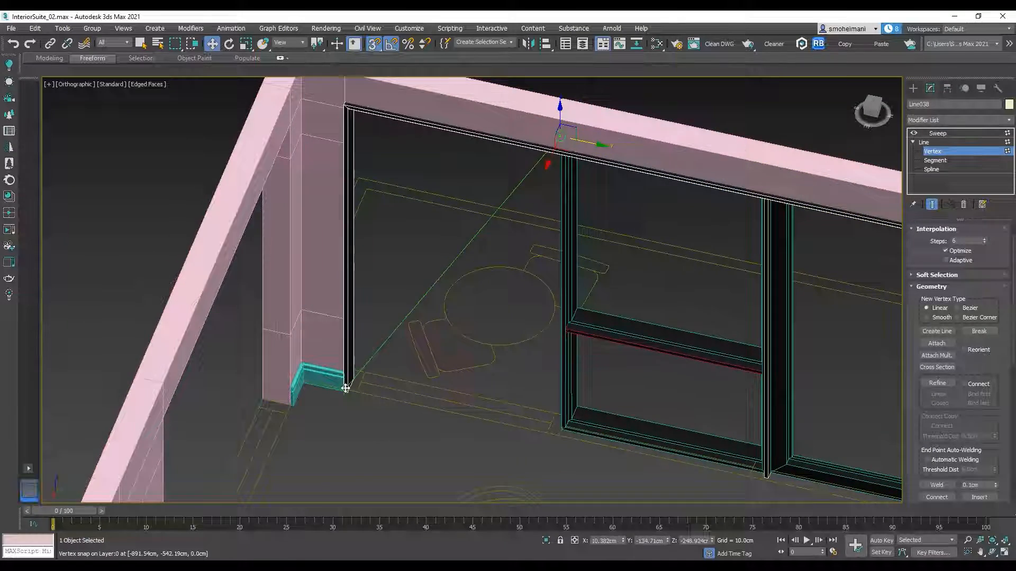
{"action": "scroll", "coordinate": [346, 390], "scroll_direction": "up", "scroll_amount": 4}
{"action": "scroll", "coordinate": [346, 389], "scroll_direction": "down", "scroll_amount": 4}
{"action": "scroll", "coordinate": [486, 380], "scroll_direction": "down", "scroll_amount": 4}
{"action": "middle_click_drag", "start_coordinate": [657, 379], "coordinate": [691, 366], "text": "alt"}
{"action": "middle_click_drag", "start_coordinate": [773, 275], "coordinate": [696, 347]}
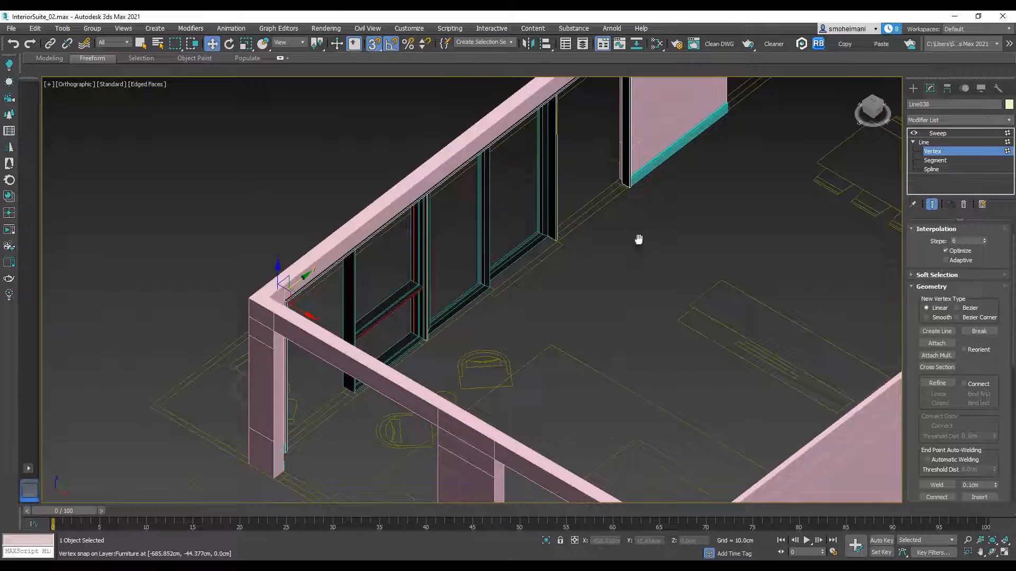
{"action": "middle_click_drag", "start_coordinate": [639, 238], "coordinate": [674, 320]}
Step: Set the outer frame's sweep length to 20.574 cm and align the frame with the floor plan's wall line
{"action": "left_click", "coordinate": [937, 133]}
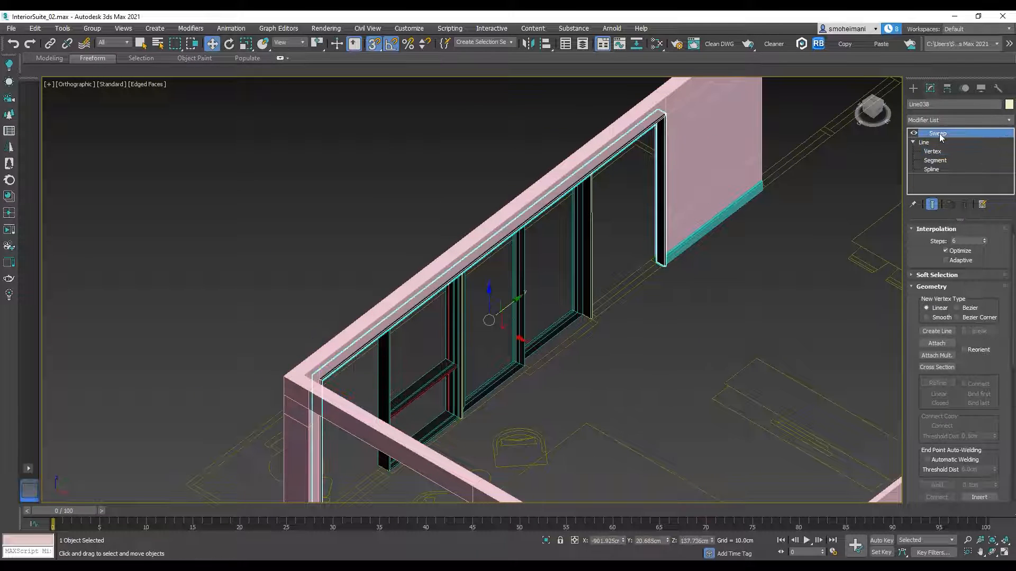
{"action": "left_click_drag", "start_coordinate": [988, 429], "coordinate": [989, 412]}
{"action": "scroll", "coordinate": [589, 288], "scroll_direction": "up", "scroll_amount": 5}
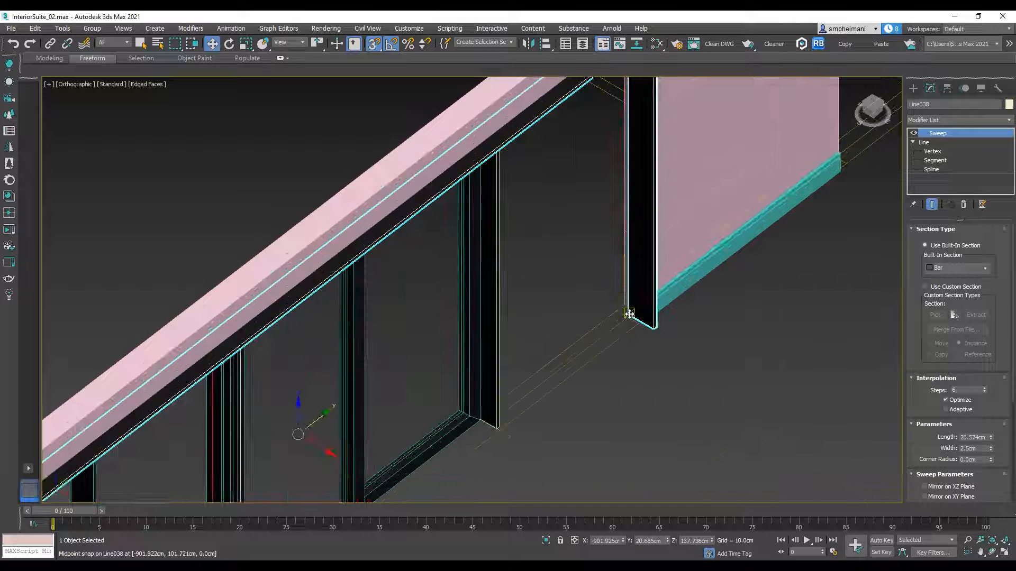
{"action": "left_click_drag", "start_coordinate": [629, 314], "coordinate": [324, 451]}
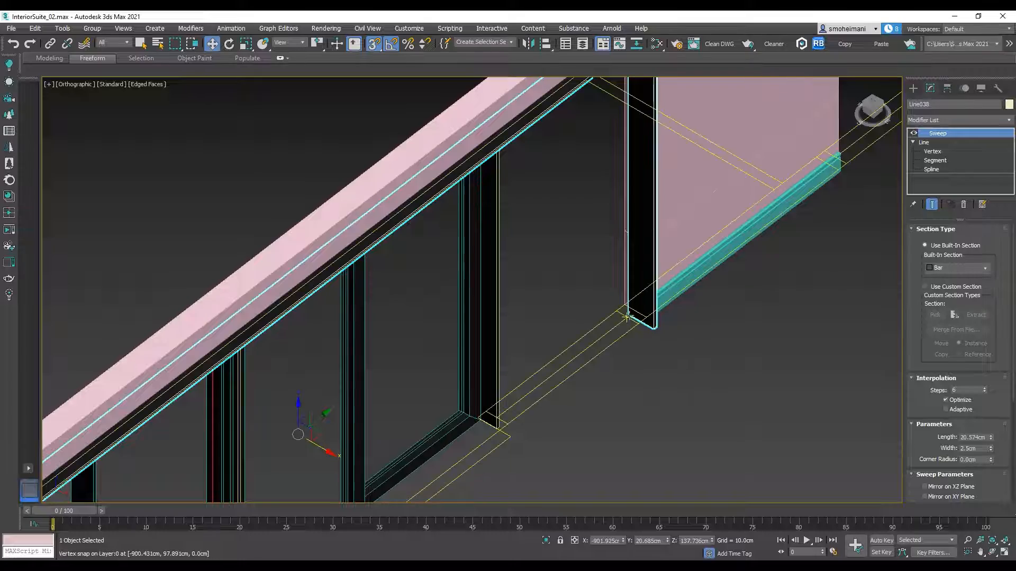
{"action": "left_click_drag", "start_coordinate": [629, 315], "coordinate": [619, 309]}
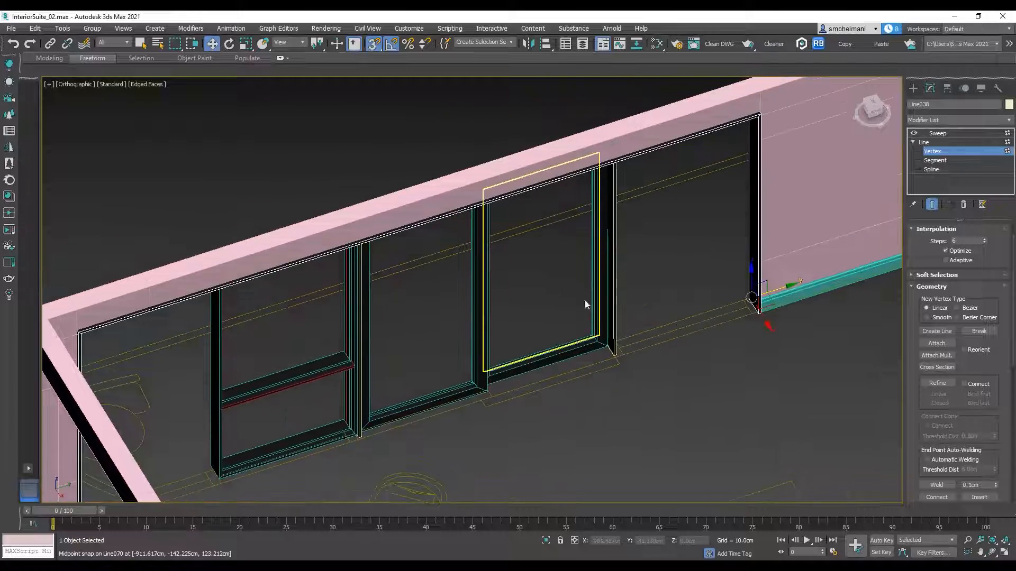
{"action": "scroll", "coordinate": [658, 312], "scroll_direction": "up", "scroll_amount": 3}
{"action": "middle_click_drag", "start_coordinate": [658, 308], "coordinate": [596, 297], "text": "alt"}
{"action": "middle_click_drag", "start_coordinate": [564, 254], "coordinate": [668, 331]}
{"action": "scroll", "coordinate": [569, 303], "scroll_direction": "down", "scroll_amount": 3}
{"action": "key", "text": "1"}
Step: Select the five objects of the divided window panel and copy them once along the wall toward the room corner
{"action": "left_click_drag", "start_coordinate": [424, 356], "coordinate": [423, 356]}
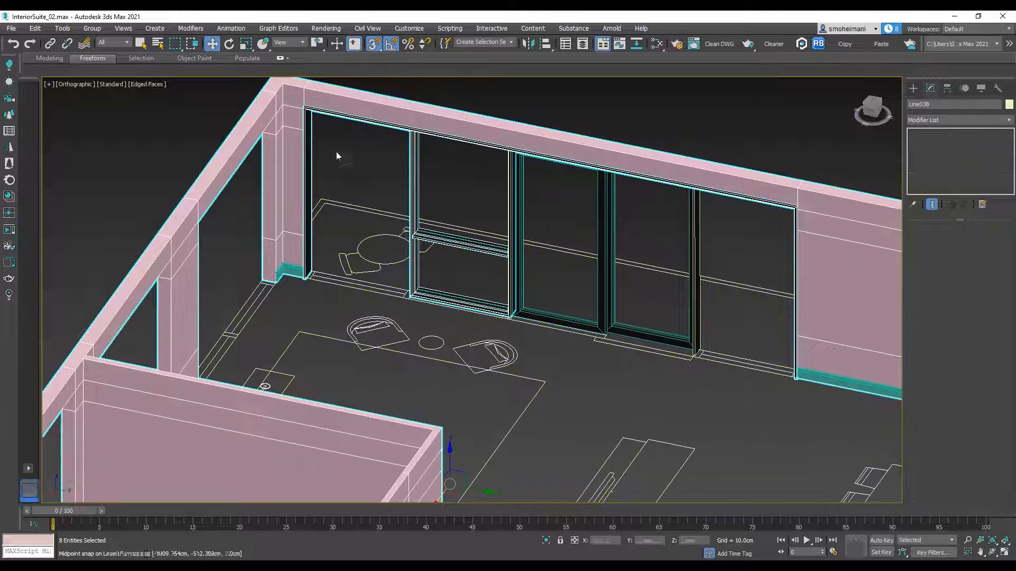
{"action": "left_click_drag", "start_coordinate": [366, 192], "coordinate": [366, 191]}
{"action": "middle_click_drag", "start_coordinate": [525, 343], "coordinate": [585, 409]}
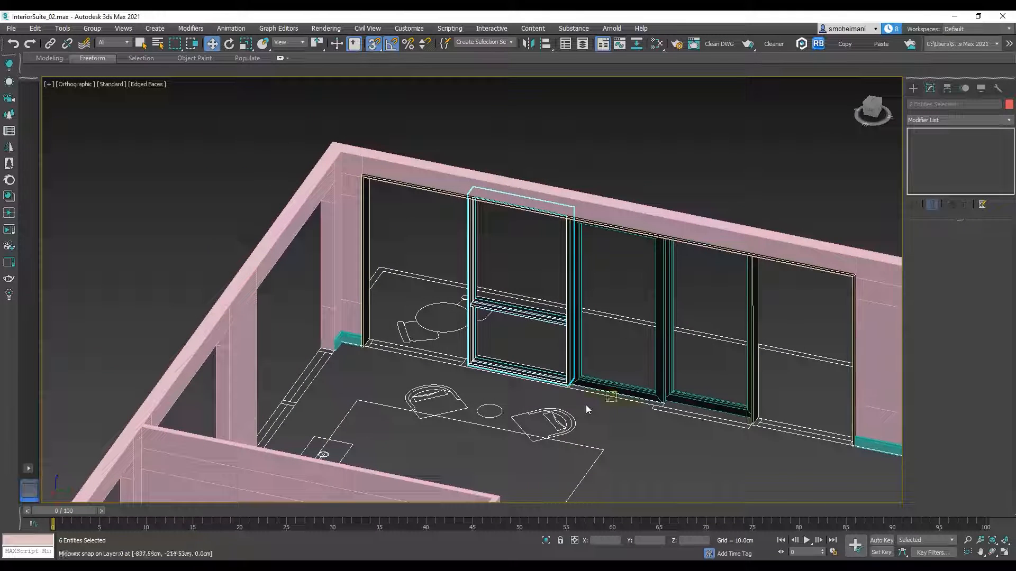
{"action": "middle_click_drag", "start_coordinate": [533, 391], "coordinate": [543, 338]}
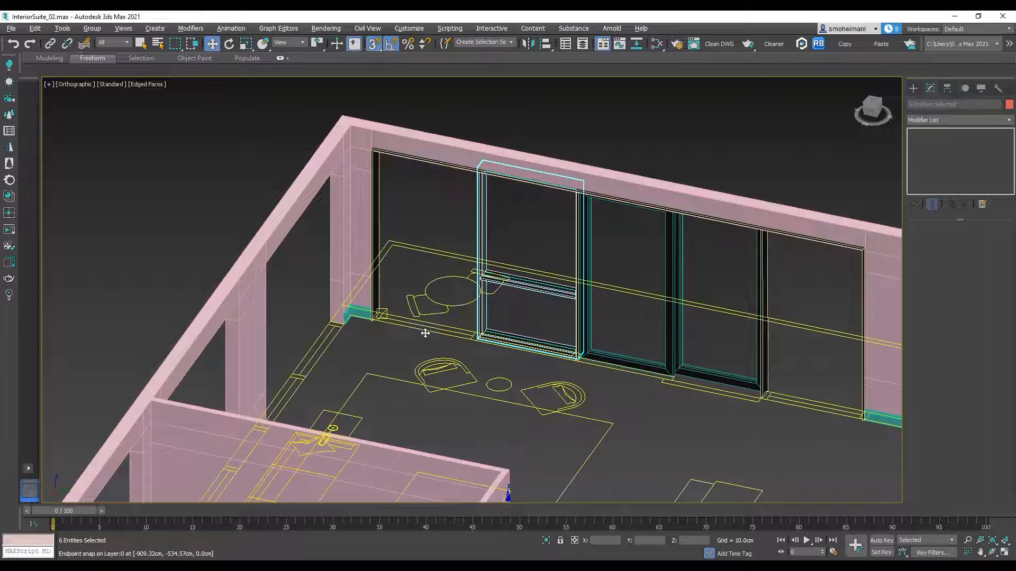
{"action": "left_click", "coordinate": [438, 279], "text": "alt"}
{"action": "scroll", "coordinate": [494, 285], "scroll_direction": "up", "scroll_amount": 5}
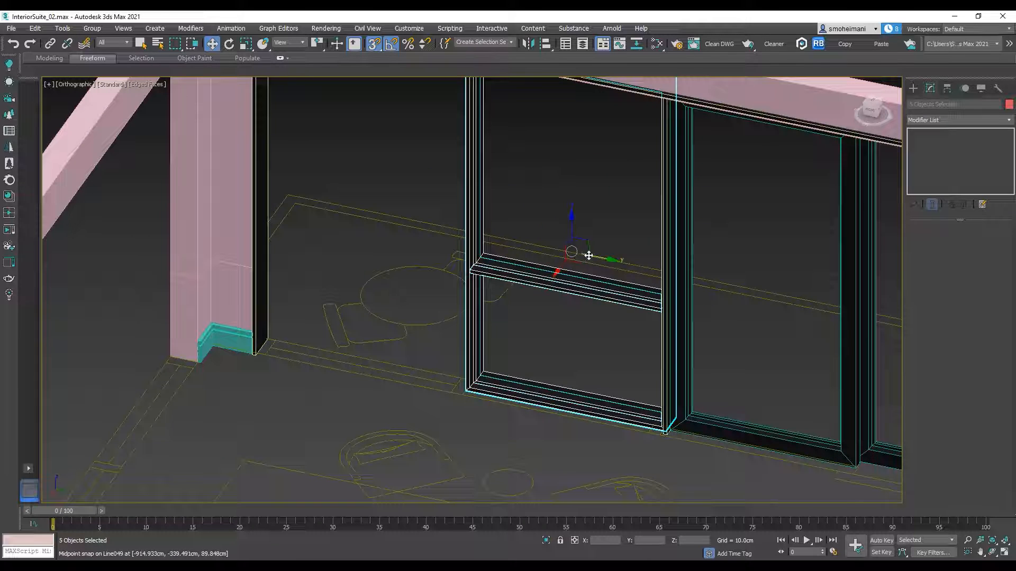
{"action": "left_click_drag", "start_coordinate": [593, 258], "coordinate": [372, 195], "text": "shift"}
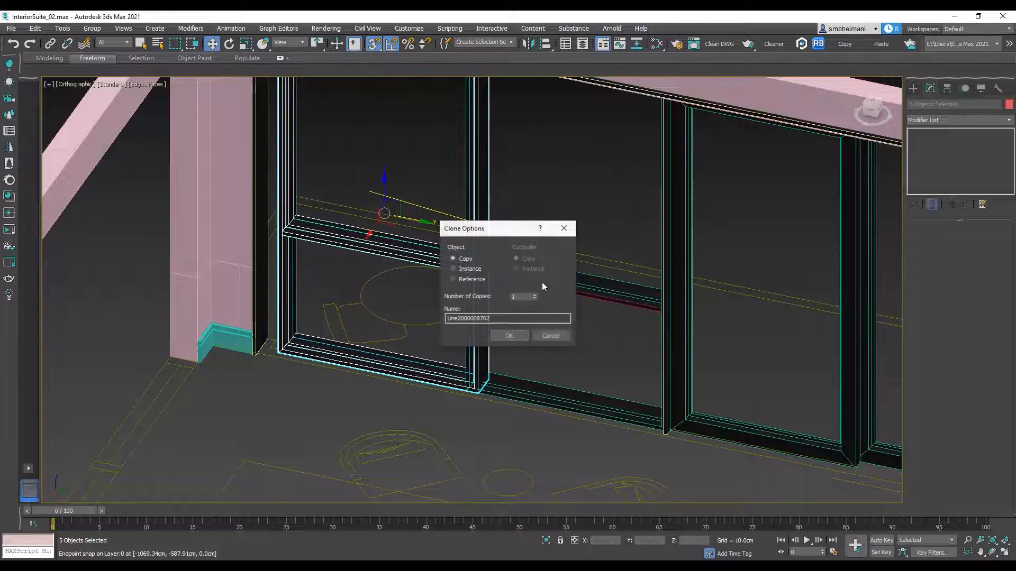
{"action": "left_click", "coordinate": [509, 336]}
Step: Snap the copied panel's lower corner against the inside of the outer frame next to the room corner
{"action": "scroll", "coordinate": [298, 393], "scroll_direction": "up", "scroll_amount": 4}
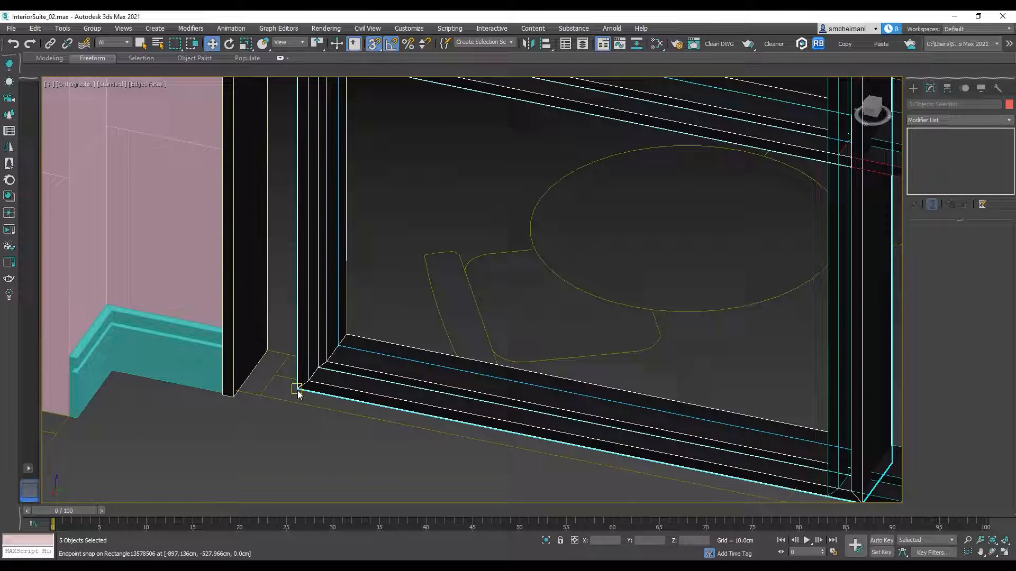
{"action": "left_click_drag", "start_coordinate": [298, 388], "coordinate": [236, 390]}
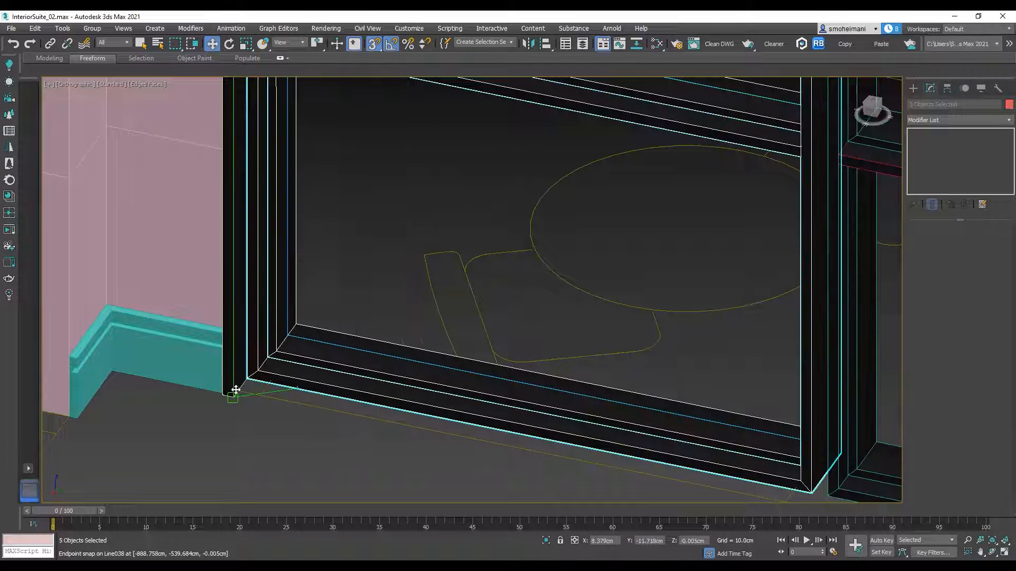
{"action": "scroll", "coordinate": [281, 378], "scroll_direction": "down", "scroll_amount": 4}
{"action": "middle_click_drag", "start_coordinate": [506, 394], "coordinate": [548, 403], "text": "alt"}
{"action": "scroll", "coordinate": [548, 402], "scroll_direction": "down", "scroll_amount": 4}
{"action": "middle_click_drag", "start_coordinate": [572, 362], "coordinate": [463, 377]}
{"action": "scroll", "coordinate": [546, 399], "scroll_direction": "up", "scroll_amount": 3}
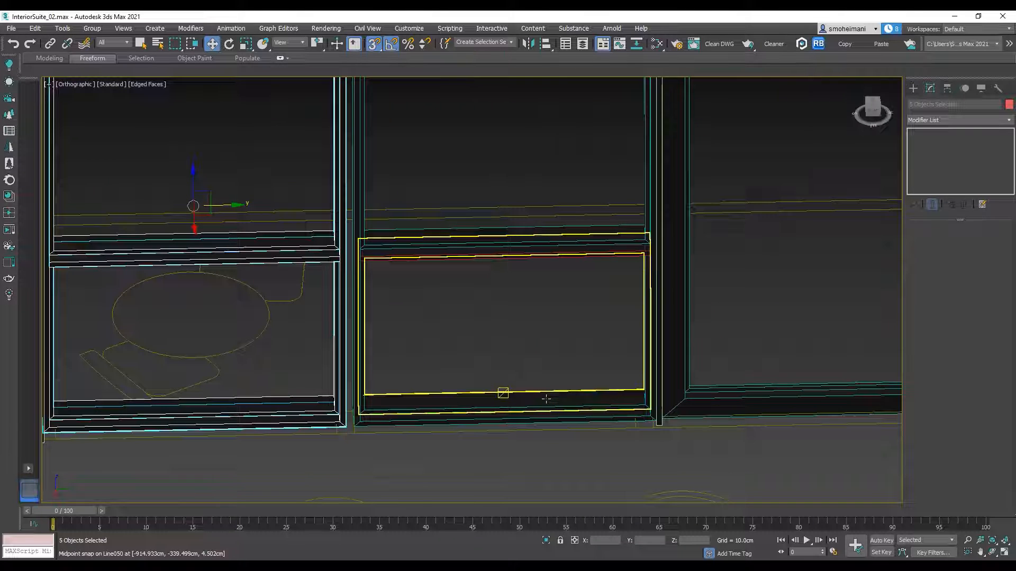
{"action": "scroll", "coordinate": [546, 399], "scroll_direction": "down", "scroll_amount": 4}
{"action": "middle_click_drag", "start_coordinate": [571, 403], "coordinate": [488, 381]}
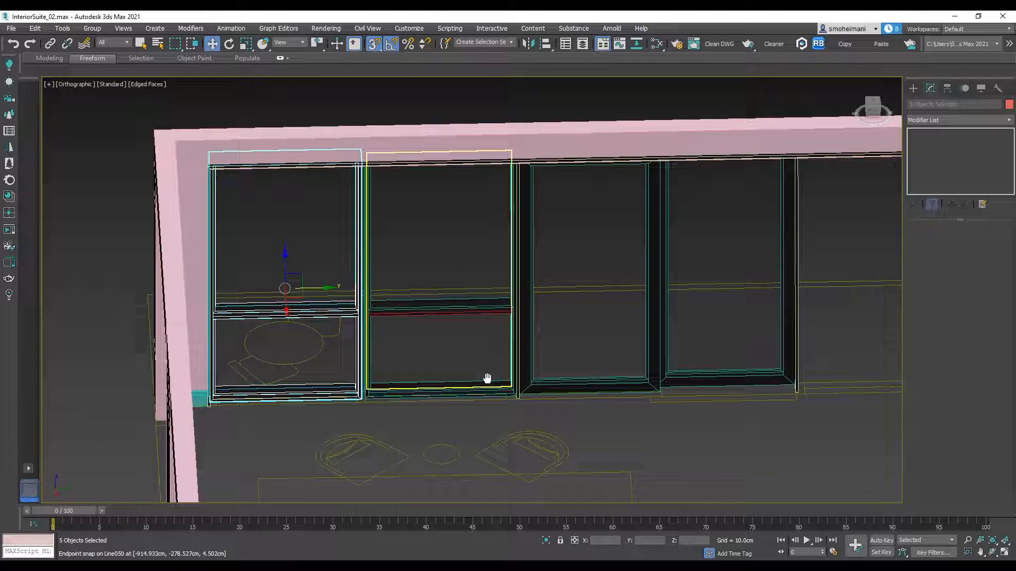
{"action": "scroll", "coordinate": [429, 404], "scroll_direction": "up", "scroll_amount": 3}
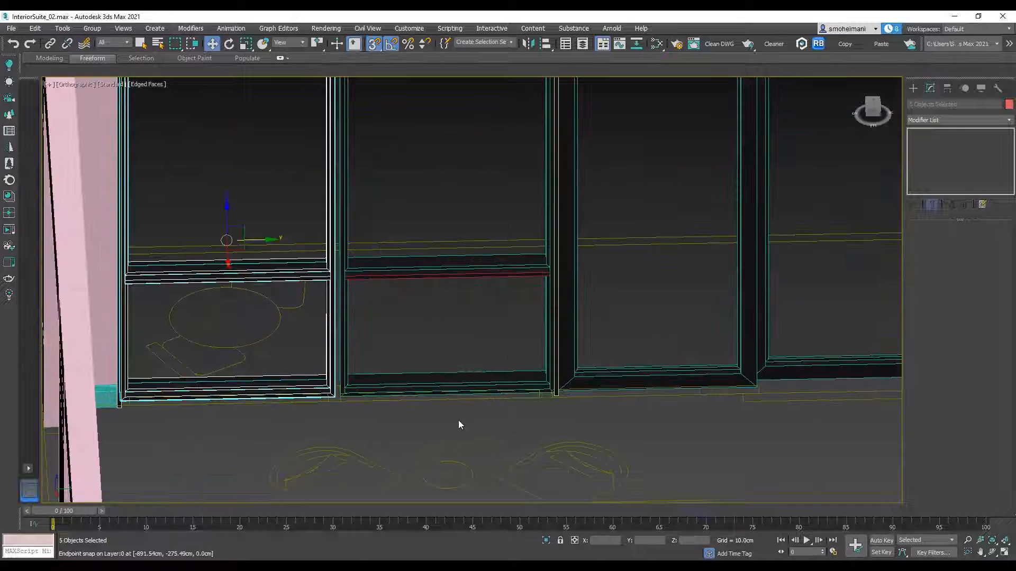
{"action": "scroll", "coordinate": [458, 420], "scroll_direction": "down", "scroll_amount": 3}
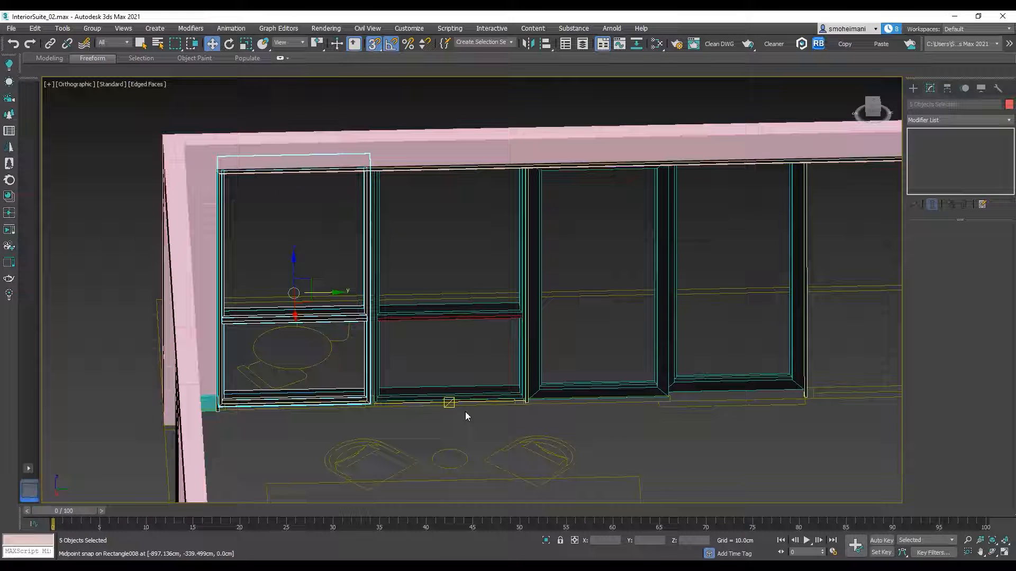
Step: Select the original divided panel and snap its lower corner to the adjoining edge of the copied panel
{"action": "left_click_drag", "start_coordinate": [469, 410], "coordinate": [424, 117]}
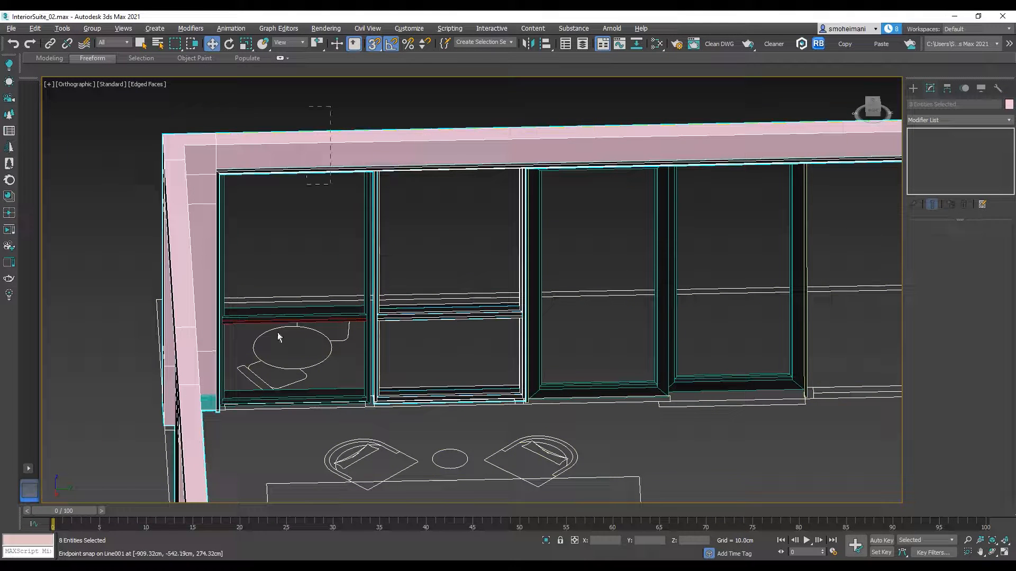
{"action": "scroll", "coordinate": [396, 415], "scroll_direction": "up", "scroll_amount": 6}
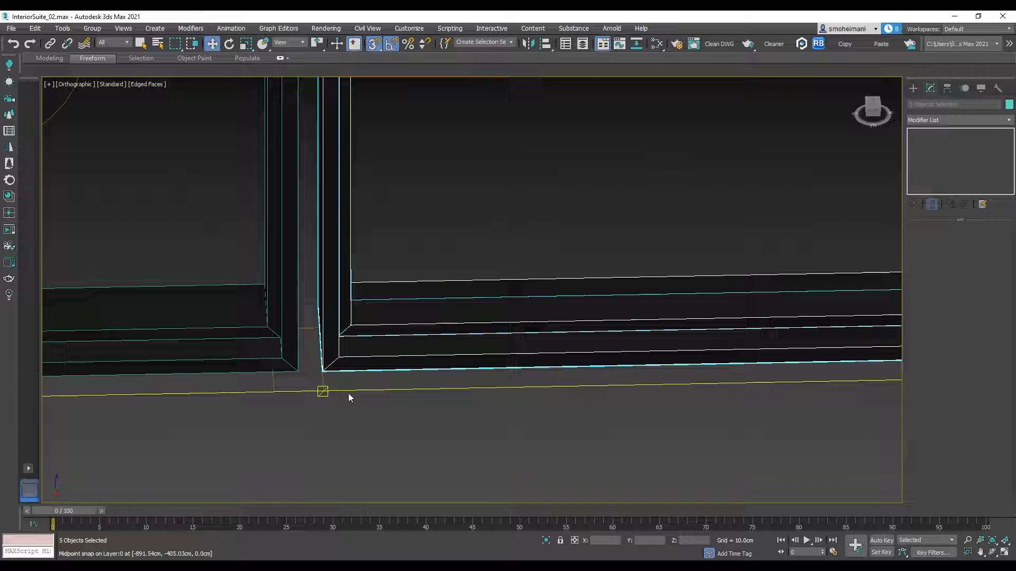
{"action": "left_click_drag", "start_coordinate": [323, 371], "coordinate": [302, 370]}
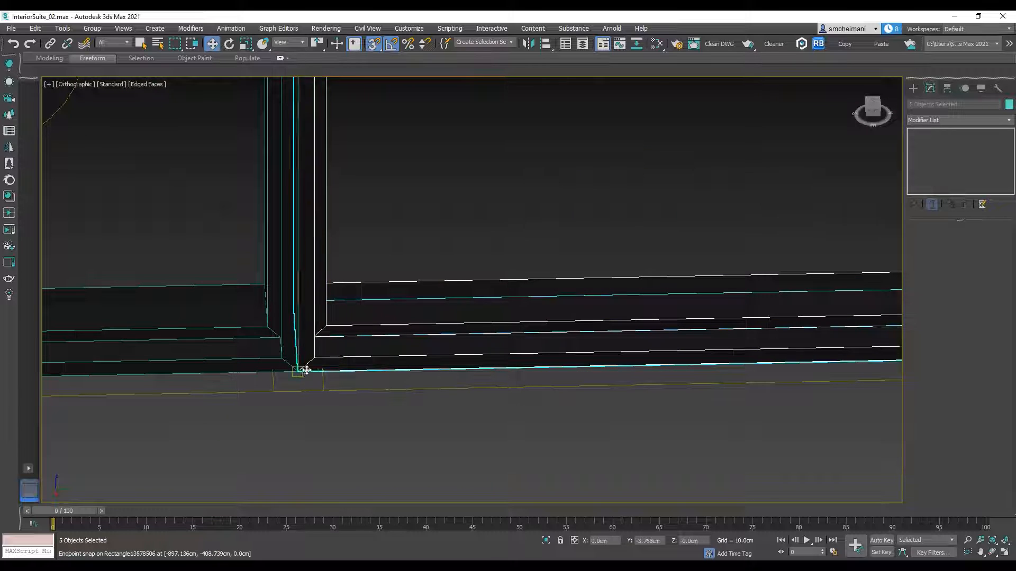
{"action": "scroll", "coordinate": [325, 374], "scroll_direction": "down", "scroll_amount": 5}
{"action": "middle_click_drag", "start_coordinate": [461, 337], "coordinate": [402, 365]}
{"action": "scroll", "coordinate": [418, 366], "scroll_direction": "down", "scroll_amount": 2}
{"action": "middle_click_drag", "start_coordinate": [508, 372], "coordinate": [450, 396]}
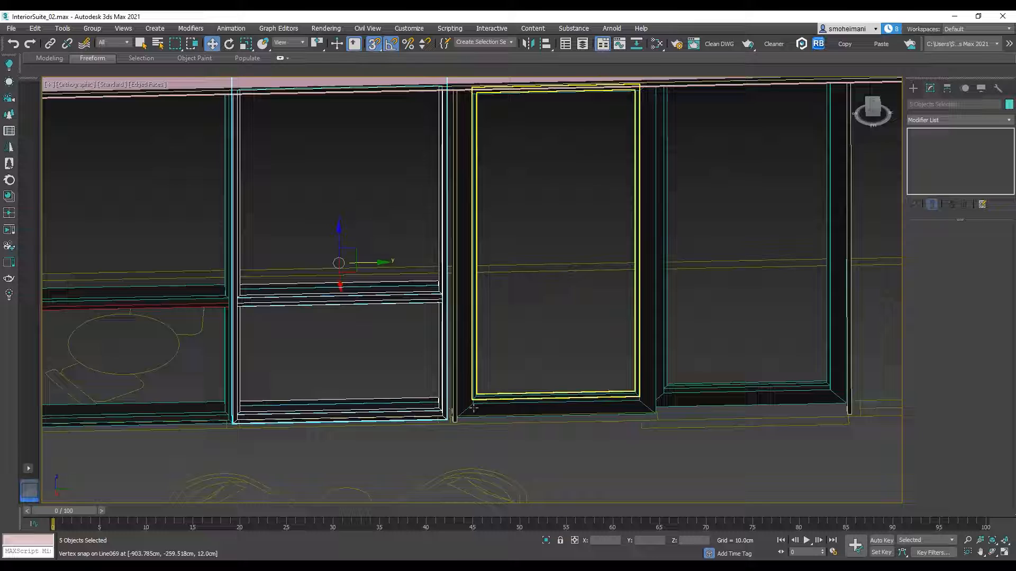
Step: Snap the near-side lower vertex of the door panels' outer frame path to the adjoining divided window panel's lower corner
{"action": "scroll", "coordinate": [451, 418], "scroll_direction": "up", "scroll_amount": 3}
{"action": "left_click", "coordinate": [447, 415]}
{"action": "left_click", "coordinate": [932, 151]}
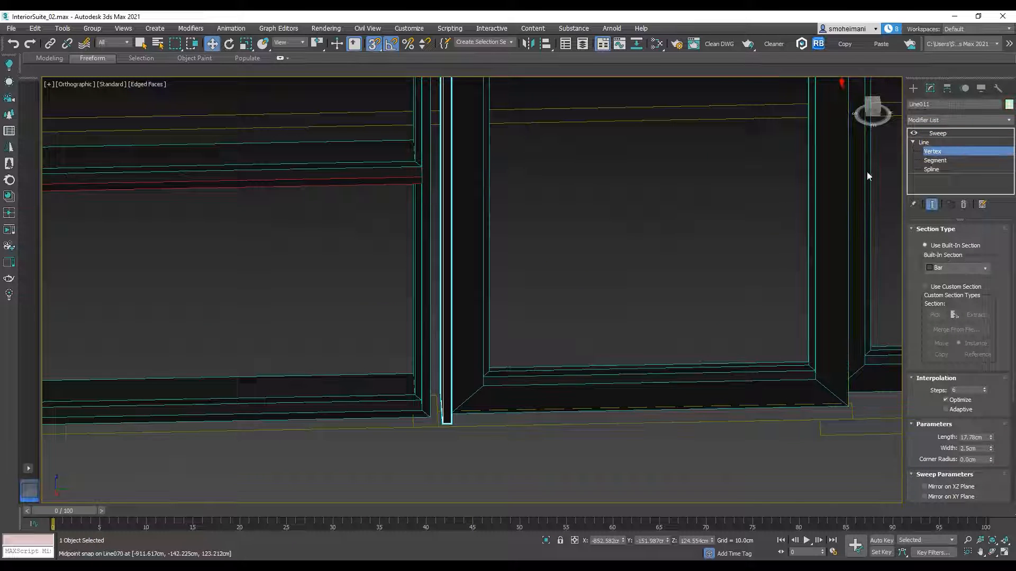
{"action": "scroll", "coordinate": [510, 256], "scroll_direction": "down", "scroll_amount": 5}
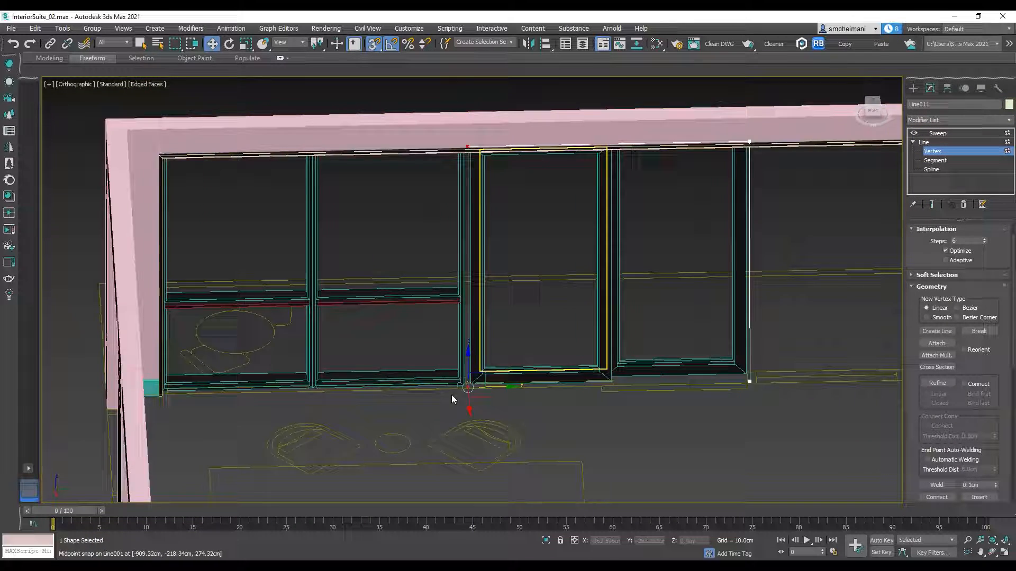
{"action": "scroll", "coordinate": [450, 401], "scroll_direction": "up", "scroll_amount": 4}
{"action": "scroll", "coordinate": [495, 394], "scroll_direction": "up", "scroll_amount": 3}
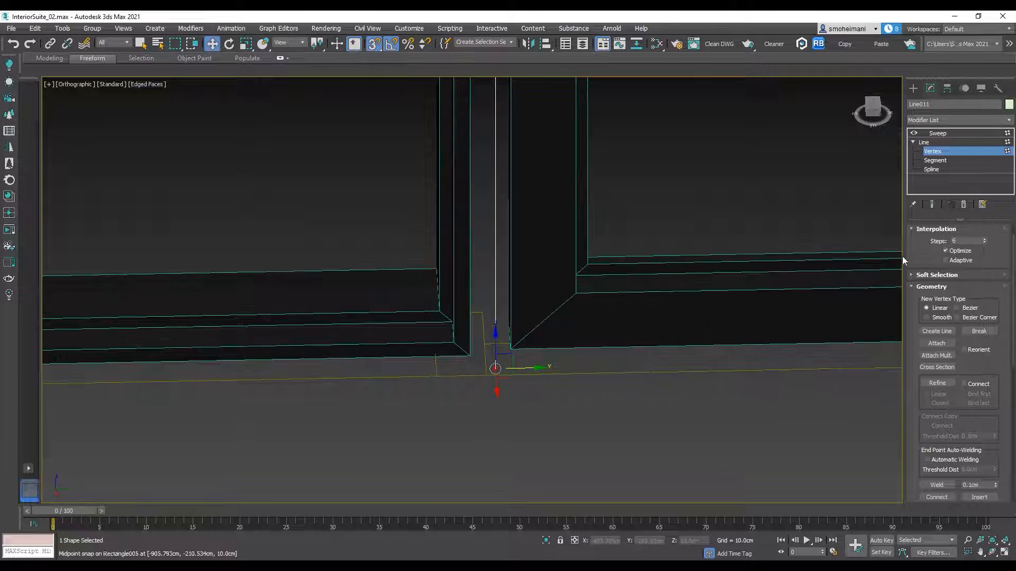
{"action": "left_click", "coordinate": [932, 205]}
{"action": "scroll", "coordinate": [506, 363], "scroll_direction": "up", "scroll_amount": 3}
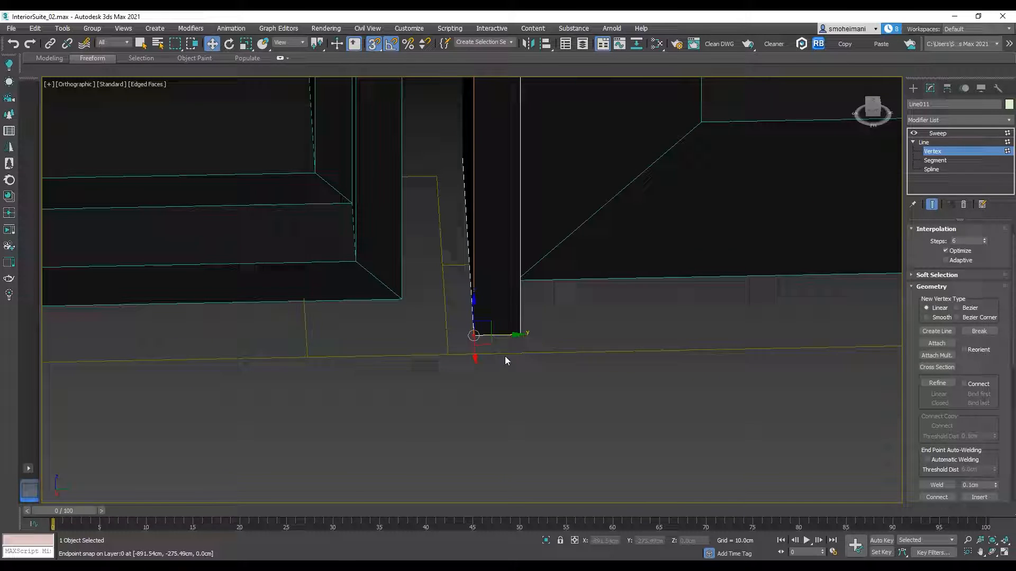
{"action": "left_click_drag", "start_coordinate": [508, 336], "coordinate": [403, 298]}
{"action": "scroll", "coordinate": [489, 297], "scroll_direction": "down", "scroll_amount": 14}
{"action": "middle_click_drag", "start_coordinate": [671, 248], "coordinate": [616, 279]}
{"action": "left_click", "coordinate": [938, 133]}
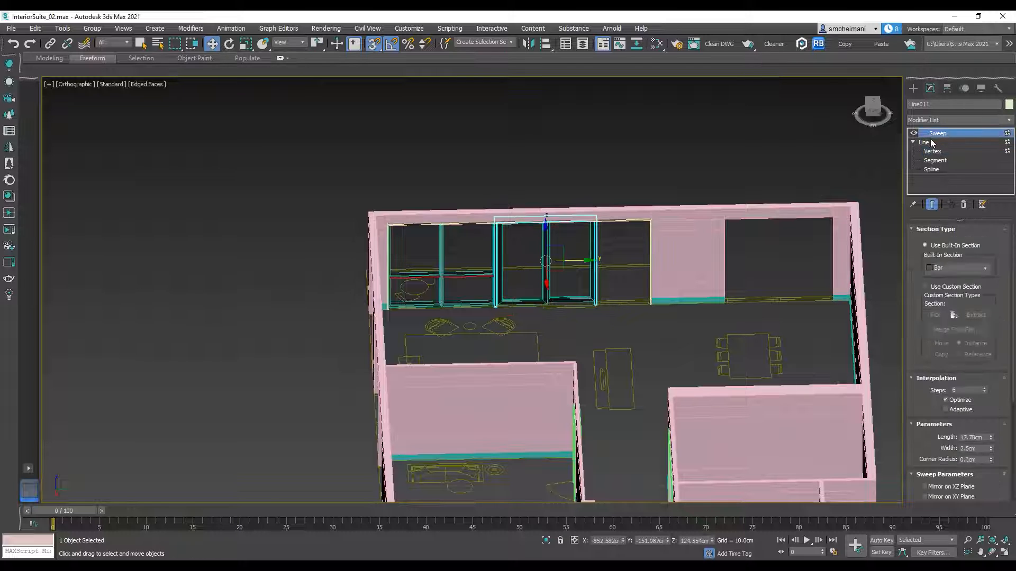
{"action": "left_click", "coordinate": [930, 141]}
{"action": "left_click", "coordinate": [939, 134]}
Step: Select the six objects of the two tall undivided panels and apply an Edit Poly modifier to them together
{"action": "scroll", "coordinate": [564, 250], "scroll_direction": "up", "scroll_amount": 4}
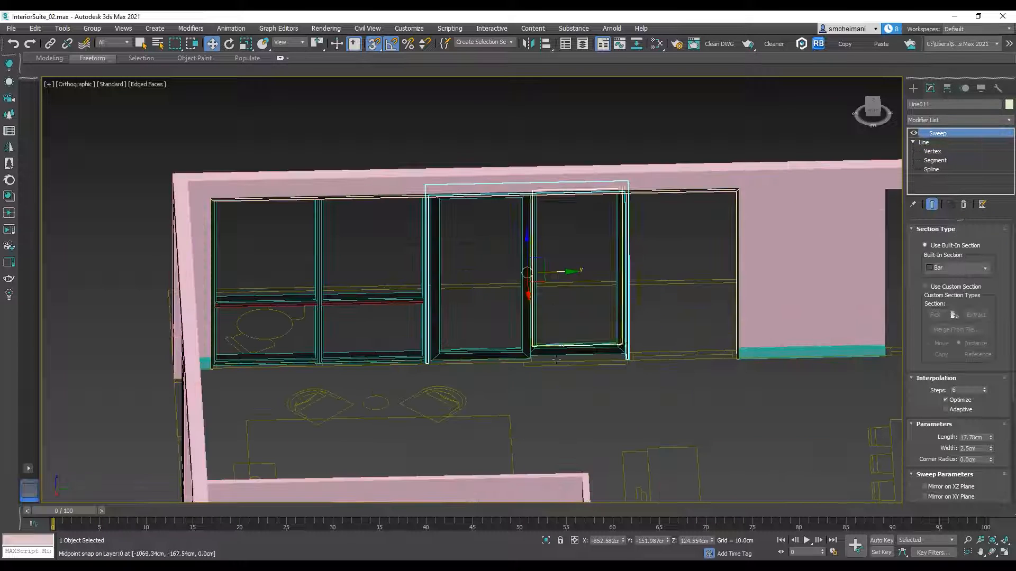
{"action": "scroll", "coordinate": [548, 387], "scroll_direction": "up", "scroll_amount": 3}
{"action": "left_click_drag", "start_coordinate": [465, 273], "coordinate": [465, 273]}
{"action": "scroll", "coordinate": [591, 340], "scroll_direction": "down", "scroll_amount": 6}
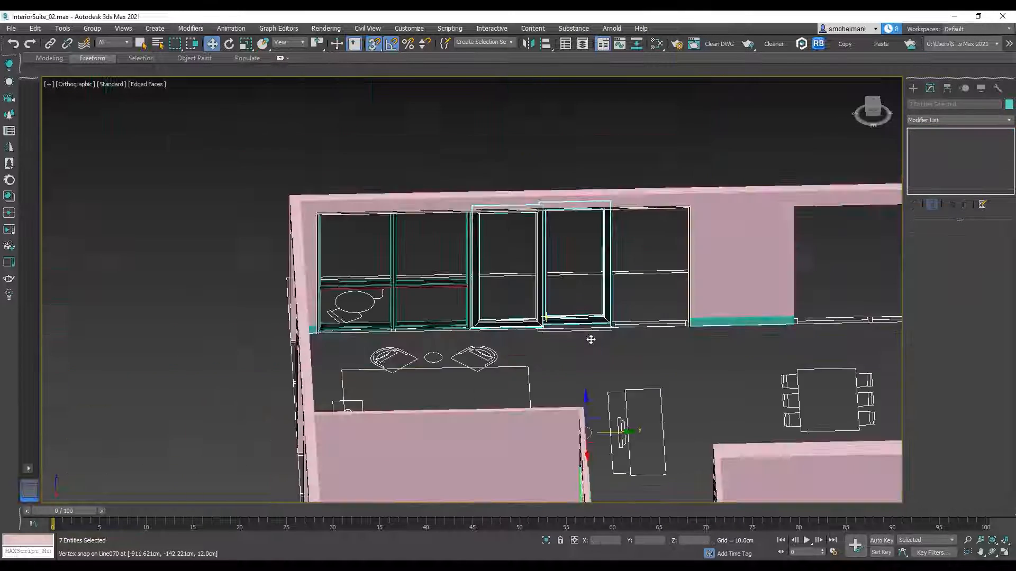
{"action": "left_click_drag", "start_coordinate": [650, 164], "coordinate": [650, 163], "text": "alt"}
{"action": "scroll", "coordinate": [577, 249], "scroll_direction": "up", "scroll_amount": 5}
{"action": "middle_click_drag", "start_coordinate": [547, 335], "coordinate": [535, 284]}
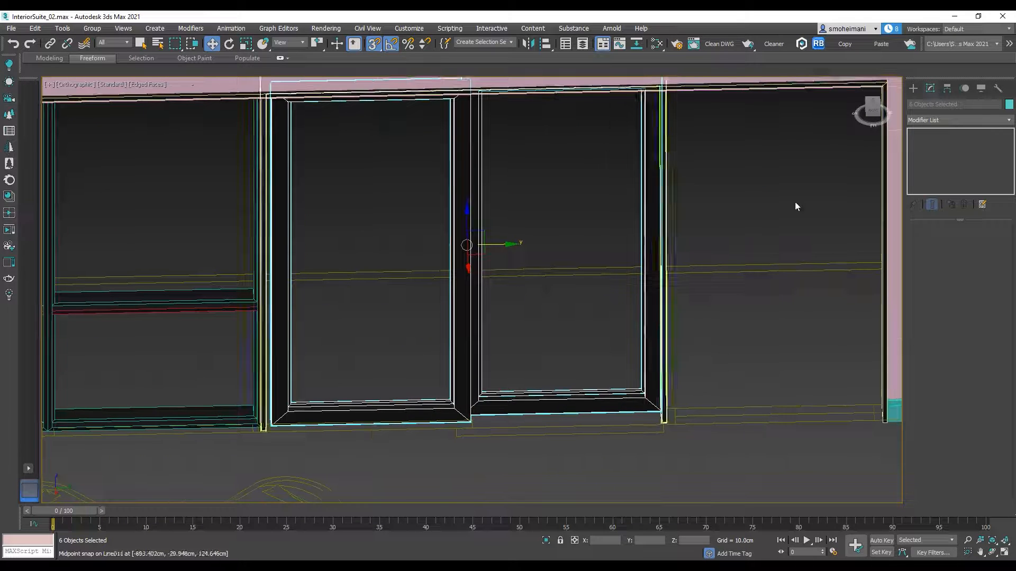
{"action": "left_click", "coordinate": [1009, 121]}
{"action": "left_click", "coordinate": [931, 158]}
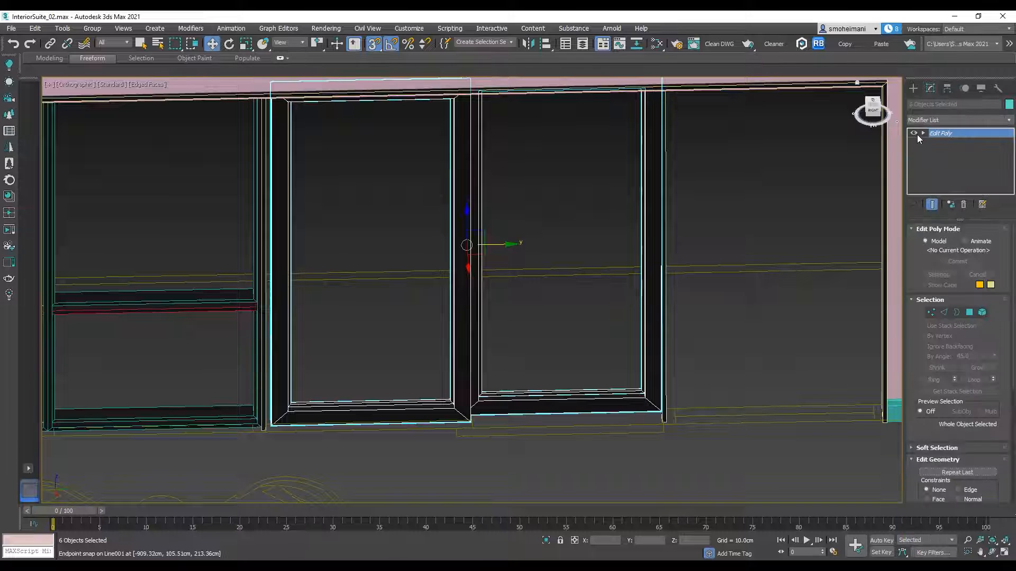
Step: Select the first tall panel's outer side vertices and snap them to the inner edge of the shifted frame
{"action": "left_click", "coordinate": [942, 143]}
{"action": "scroll", "coordinate": [507, 211], "scroll_direction": "down", "scroll_amount": 5}
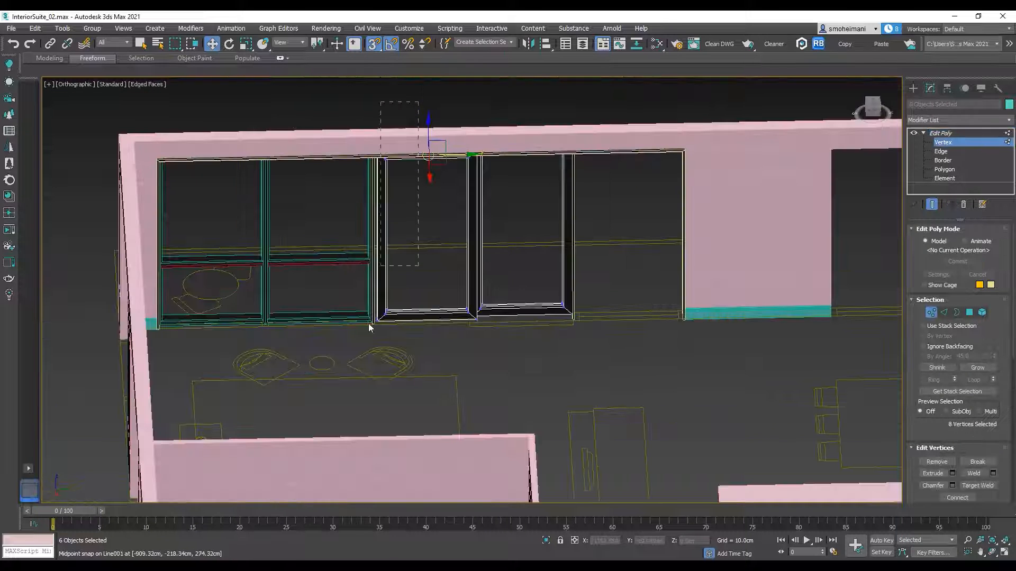
{"action": "scroll", "coordinate": [379, 318], "scroll_direction": "up", "scroll_amount": 5}
{"action": "left_click_drag", "start_coordinate": [369, 327], "coordinate": [345, 344]}
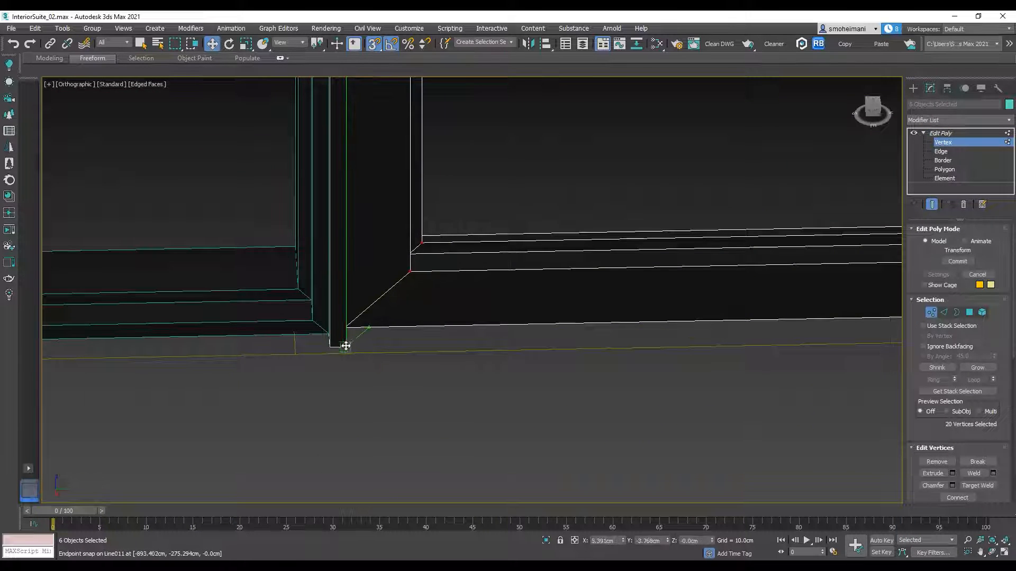
Step: Select the vertices where the two tall panels meet, snap them to the floor plan's panel division, and leave vertex editing
{"action": "scroll", "coordinate": [417, 347], "scroll_direction": "down", "scroll_amount": 5}
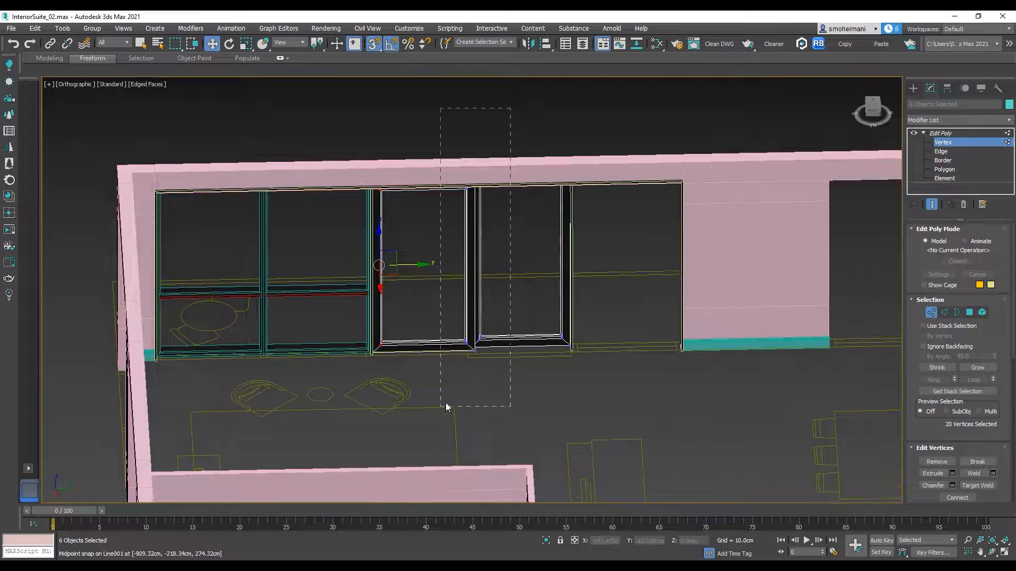
{"action": "left_click_drag", "start_coordinate": [442, 412], "coordinate": [443, 410]}
{"action": "scroll", "coordinate": [466, 368], "scroll_direction": "up", "scroll_amount": 6}
{"action": "left_click_drag", "start_coordinate": [468, 364], "coordinate": [438, 398]}
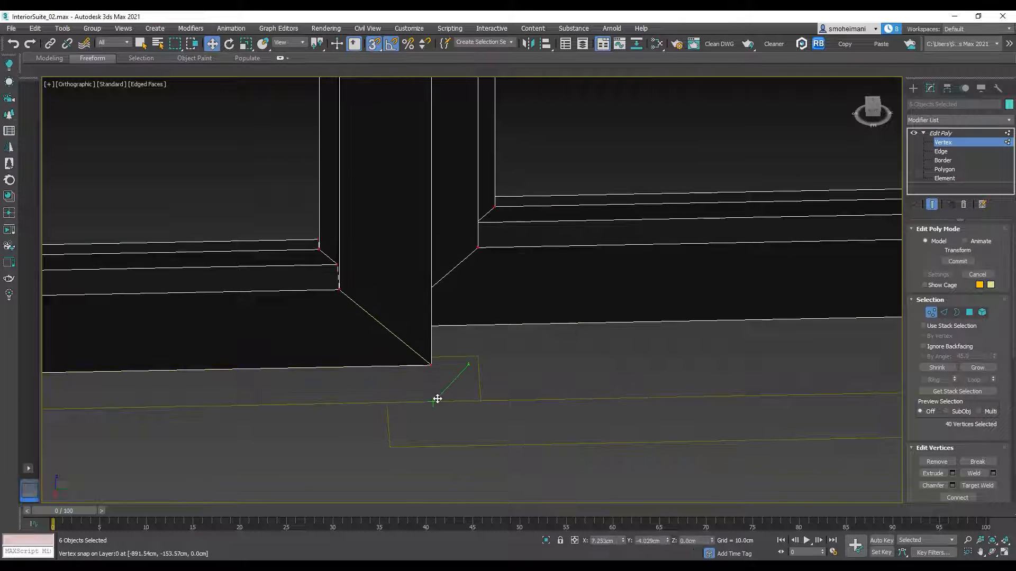
{"action": "scroll", "coordinate": [591, 359], "scroll_direction": "down", "scroll_amount": 5}
{"action": "scroll", "coordinate": [591, 358], "scroll_direction": "up", "scroll_amount": 5}
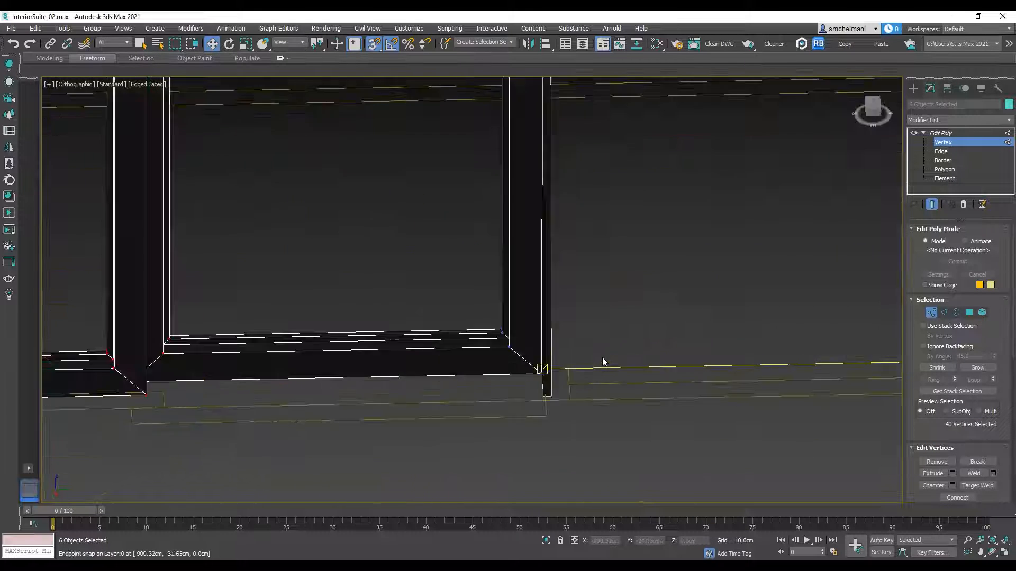
{"action": "scroll", "coordinate": [602, 359], "scroll_direction": "down", "scroll_amount": 5}
{"action": "middle_click_drag", "start_coordinate": [671, 308], "coordinate": [632, 319]}
{"action": "left_click", "coordinate": [947, 134]}
Step: Select the five objects of the divided window panel beside the tall panels and copy them toward the empty opening beyond
{"action": "scroll", "coordinate": [636, 239], "scroll_direction": "down", "scroll_amount": 5}
{"action": "middle_click_drag", "start_coordinate": [471, 302], "coordinate": [458, 310]}
{"action": "left_click", "coordinate": [460, 312]}
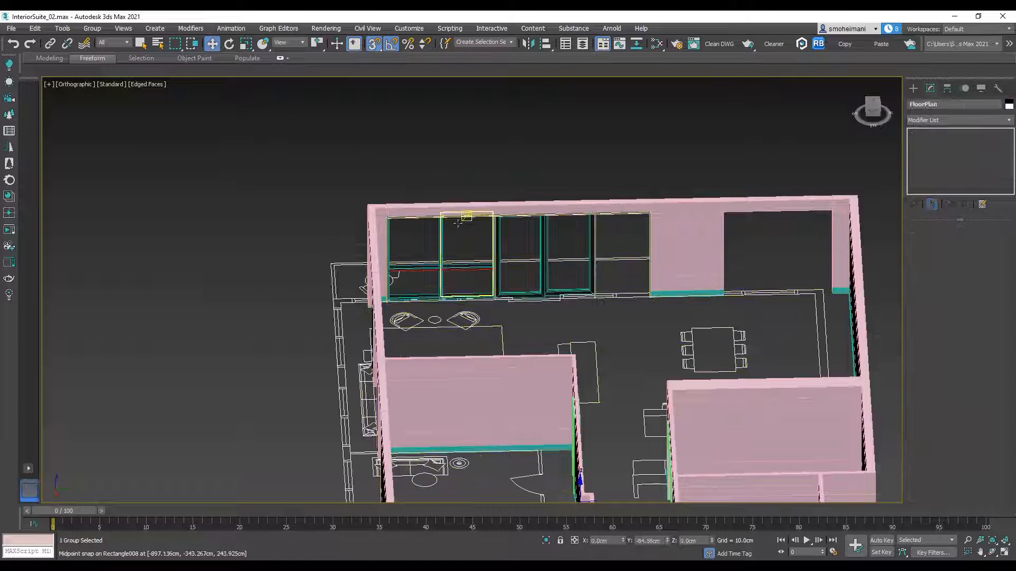
{"action": "left_click", "coordinate": [436, 203], "text": "ctrl"}
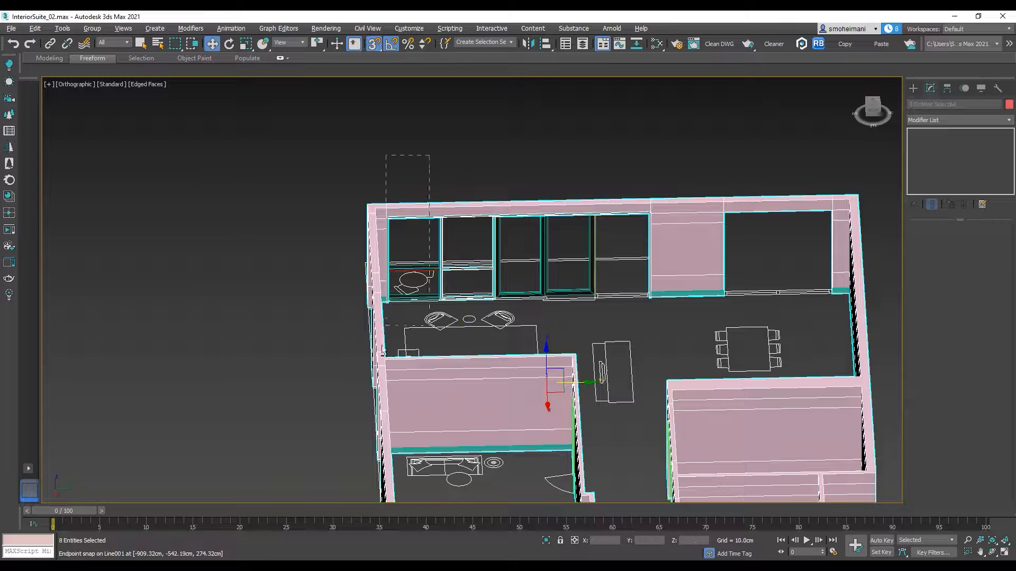
{"action": "left_click_drag", "start_coordinate": [386, 340], "coordinate": [385, 341], "text": "alt"}
{"action": "scroll", "coordinate": [502, 277], "scroll_direction": "up", "scroll_amount": 5}
{"action": "middle_click_drag", "start_coordinate": [510, 267], "coordinate": [375, 313]}
{"action": "left_click_drag", "start_coordinate": [304, 275], "coordinate": [772, 265], "text": "shift"}
{"action": "left_click", "coordinate": [516, 338]}
Step: Fit the copied divided panel into the remaining opening beside the tall panels by snapping it to the frame
{"action": "scroll", "coordinate": [637, 376], "scroll_direction": "up", "scroll_amount": 5}
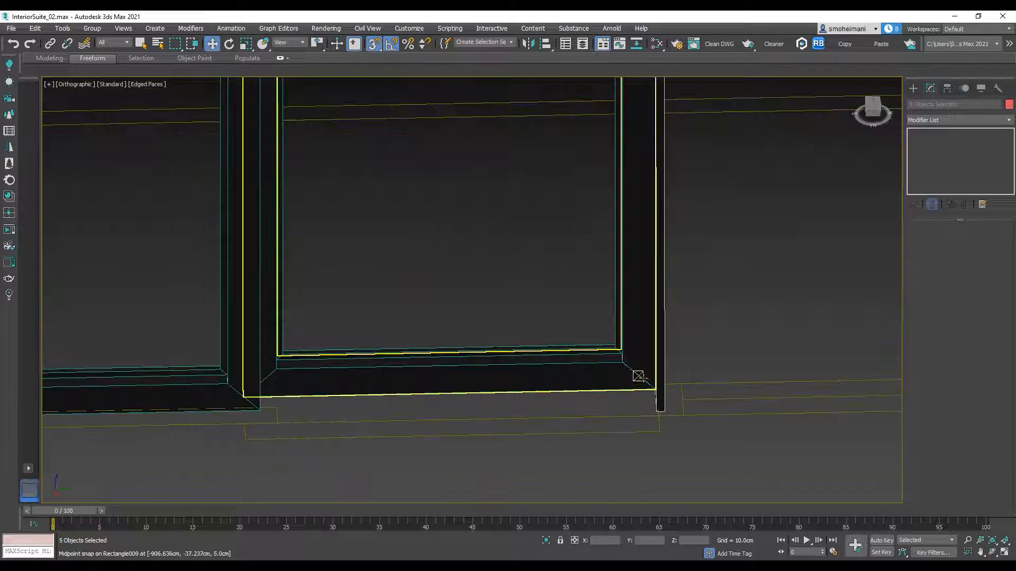
{"action": "scroll", "coordinate": [637, 376], "scroll_direction": "down", "scroll_amount": 10}
{"action": "scroll", "coordinate": [746, 364], "scroll_direction": "up", "scroll_amount": 4}
{"action": "left_click_drag", "start_coordinate": [790, 279], "coordinate": [533, 297]}
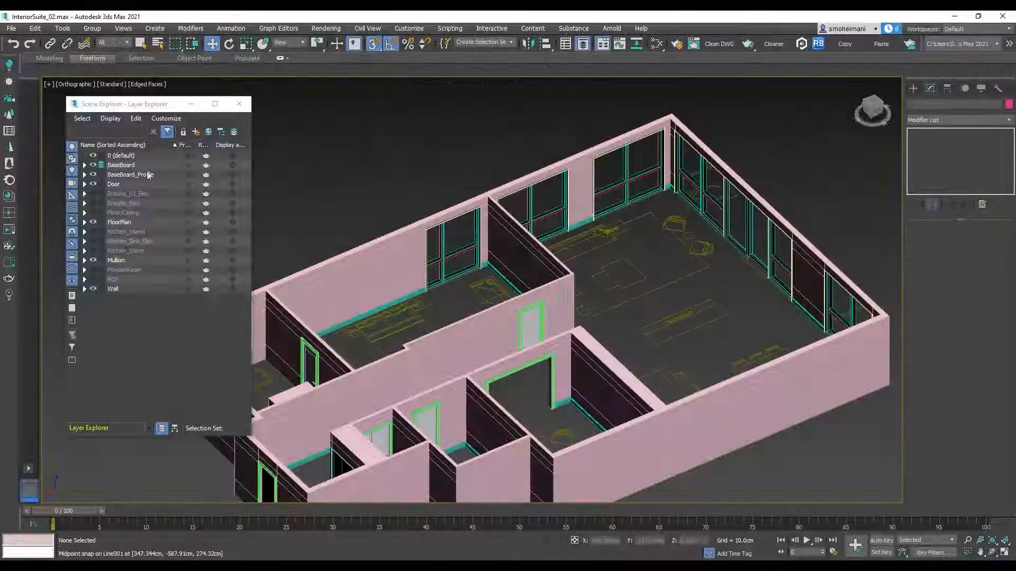
Step: Turn on the Floor/Ceiling layer, review the whole suite from several angles, and close the layer explorer
{"action": "left_click", "coordinate": [94, 212]}
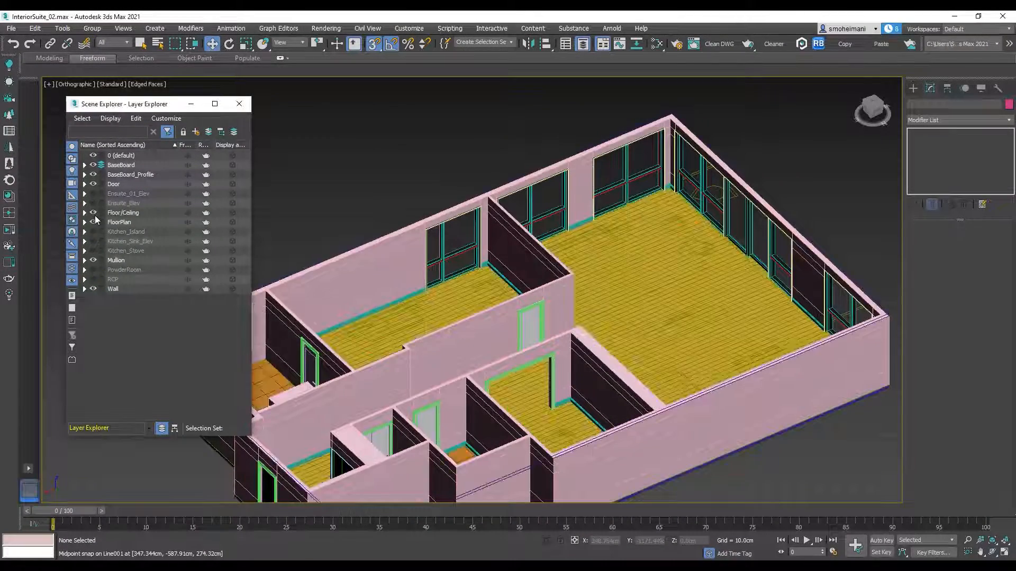
{"action": "scroll", "coordinate": [439, 249], "scroll_direction": "down", "scroll_amount": 6}
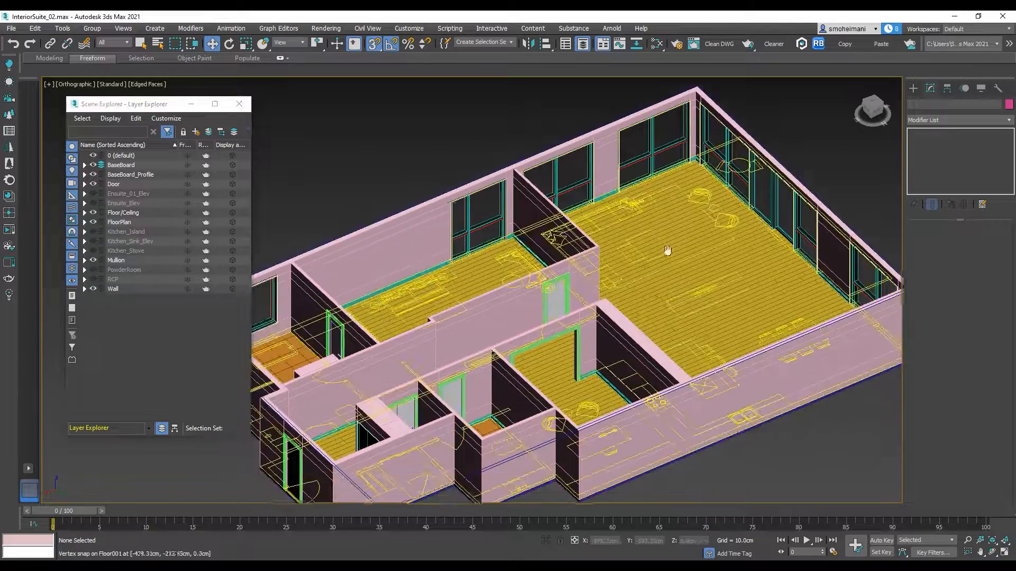
{"action": "scroll", "coordinate": [637, 259], "scroll_direction": "up", "scroll_amount": 10}
{"action": "scroll", "coordinate": [638, 258], "scroll_direction": "down", "scroll_amount": 3}
{"action": "middle_click_drag", "start_coordinate": [645, 270], "coordinate": [550, 281], "text": "alt"}
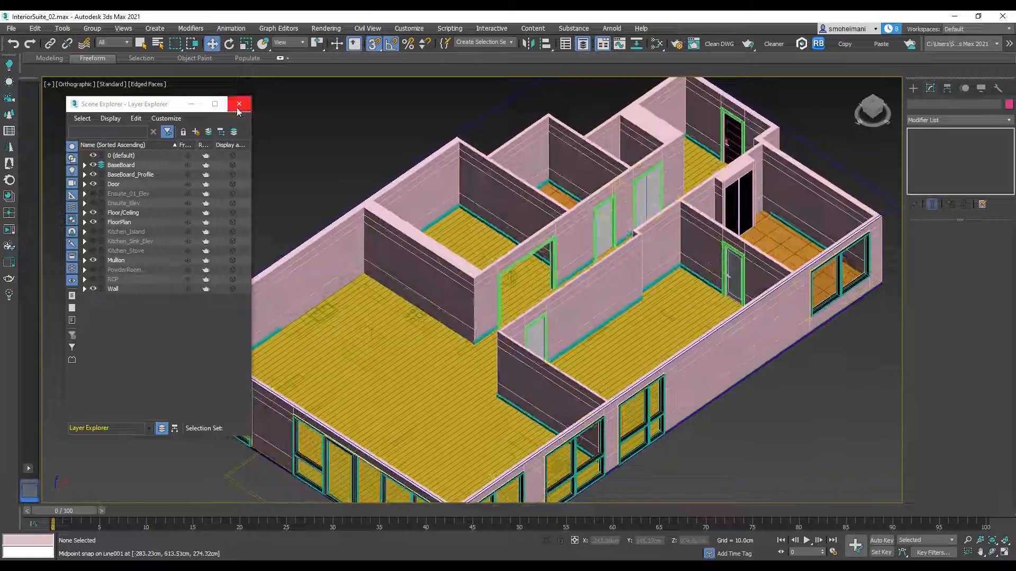
{"action": "left_click", "coordinate": [239, 105]}
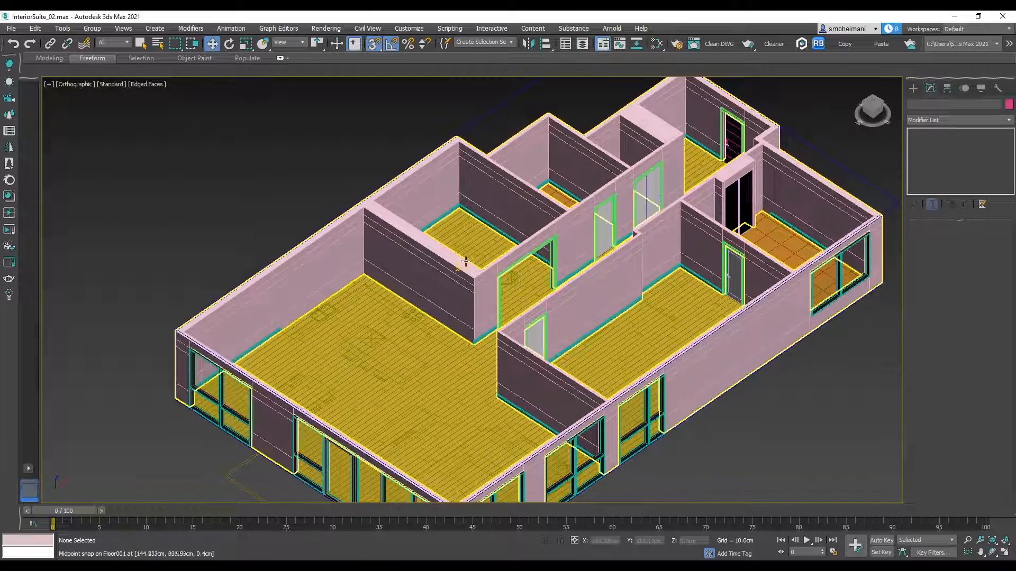